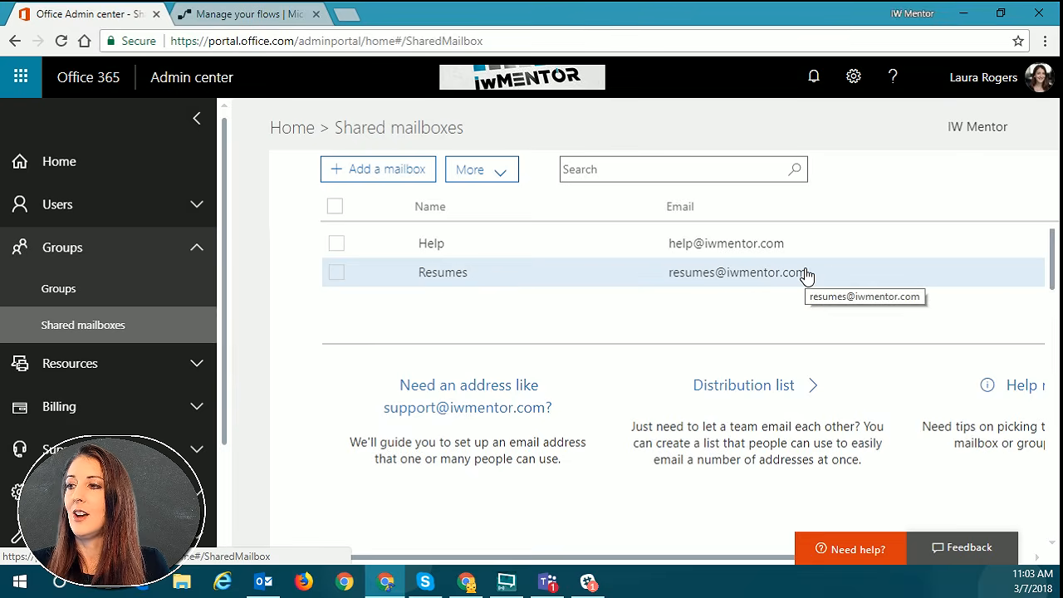
Review the settings, members and permissions options of the Resumes shared mailbox, and close its details.
left_click(757, 279)
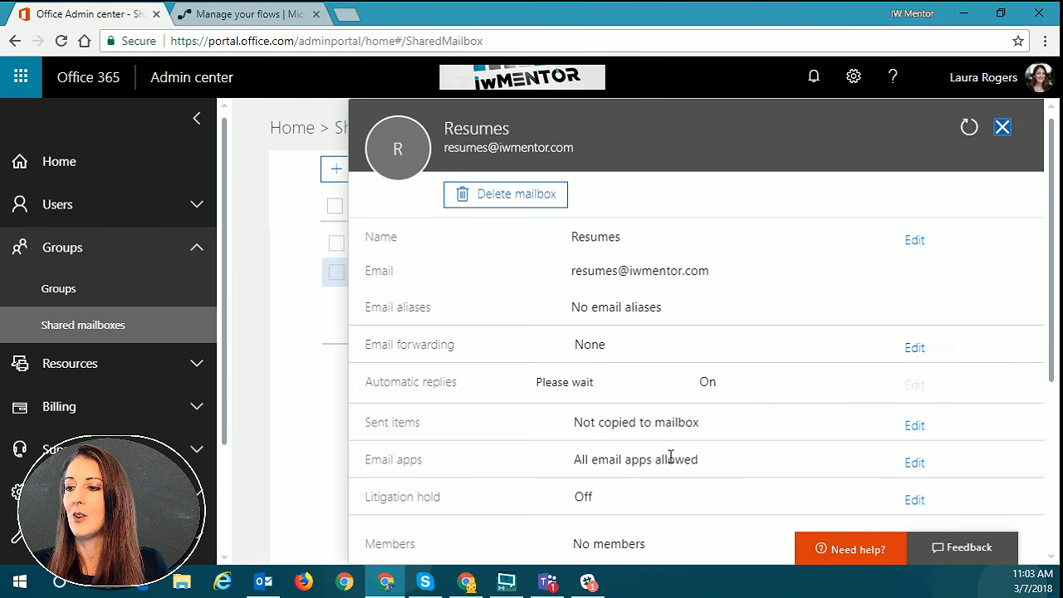
scroll(648, 459, "down", 1)
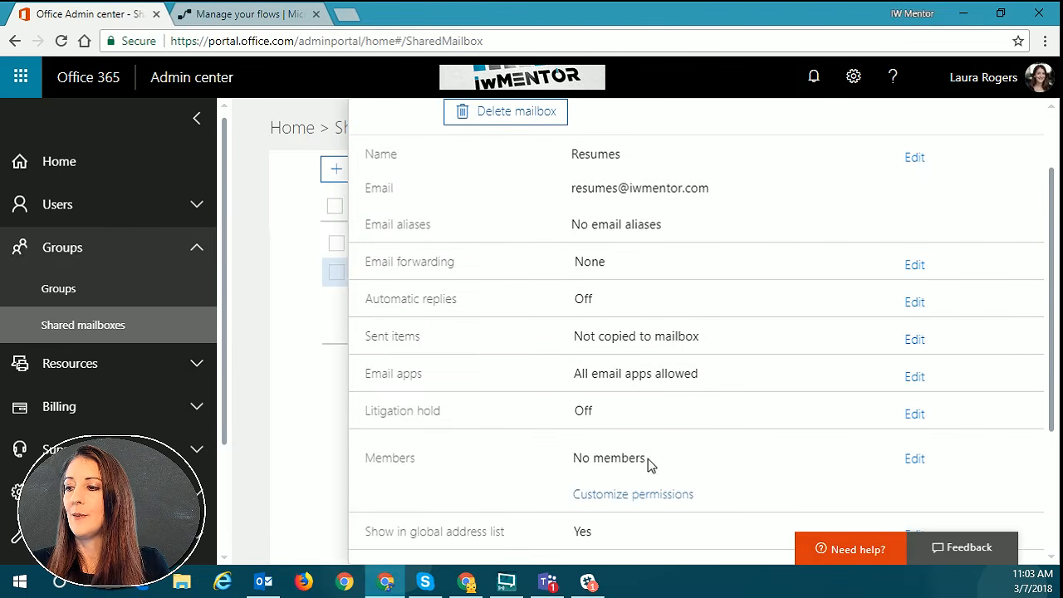
scroll(750, 404, "down", 2)
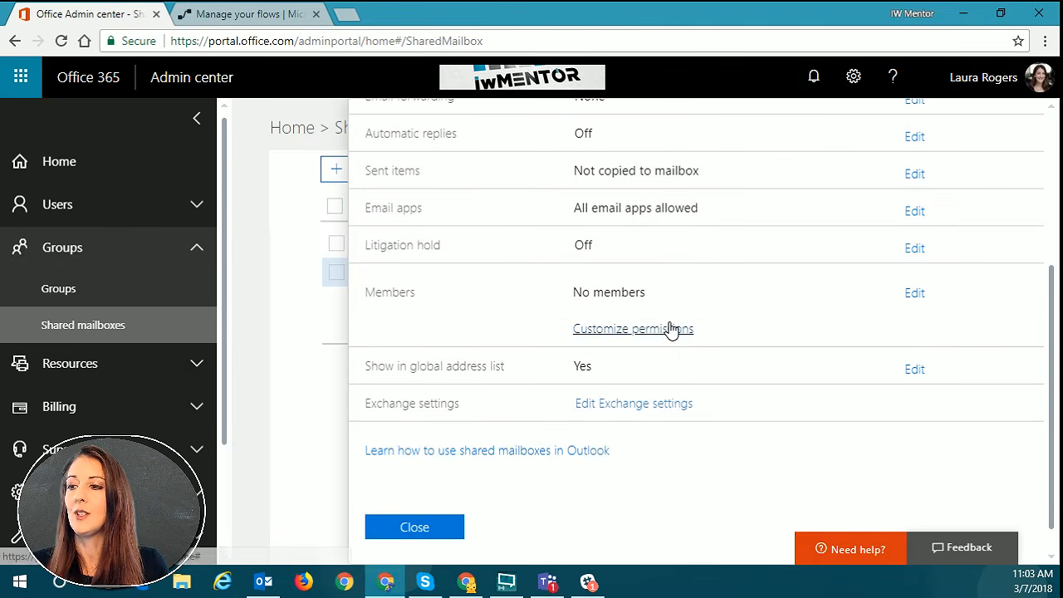
scroll(991, 294, "up", 3)
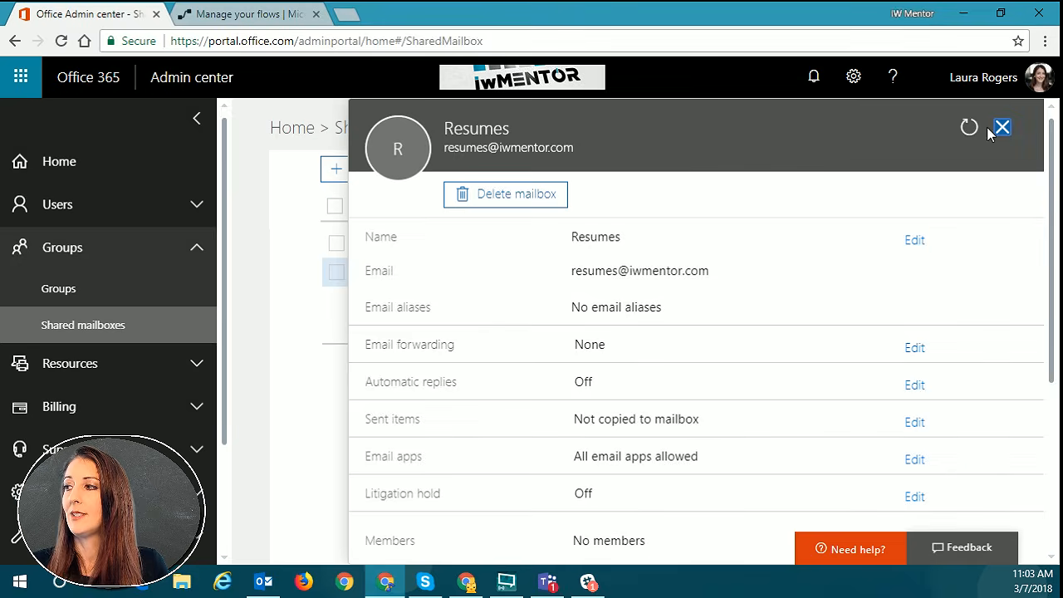
left_click(1002, 128)
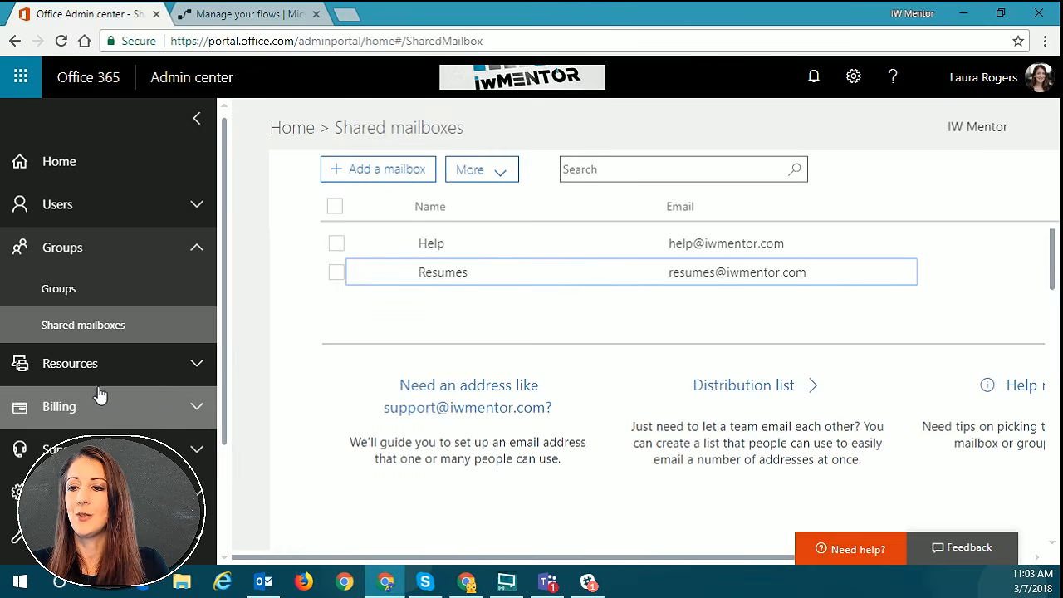
Open the Exchange admin center and list the shared mailboxes among the recipients.
scroll(108, 390, "down", 2)
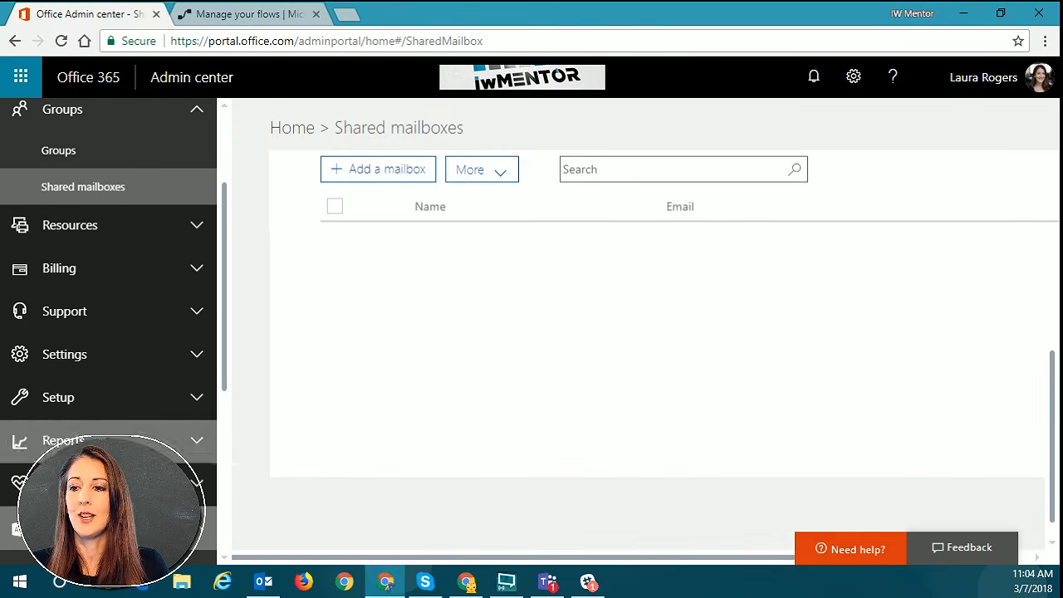
scroll(108, 332, "down", 5)
left_click(70, 243)
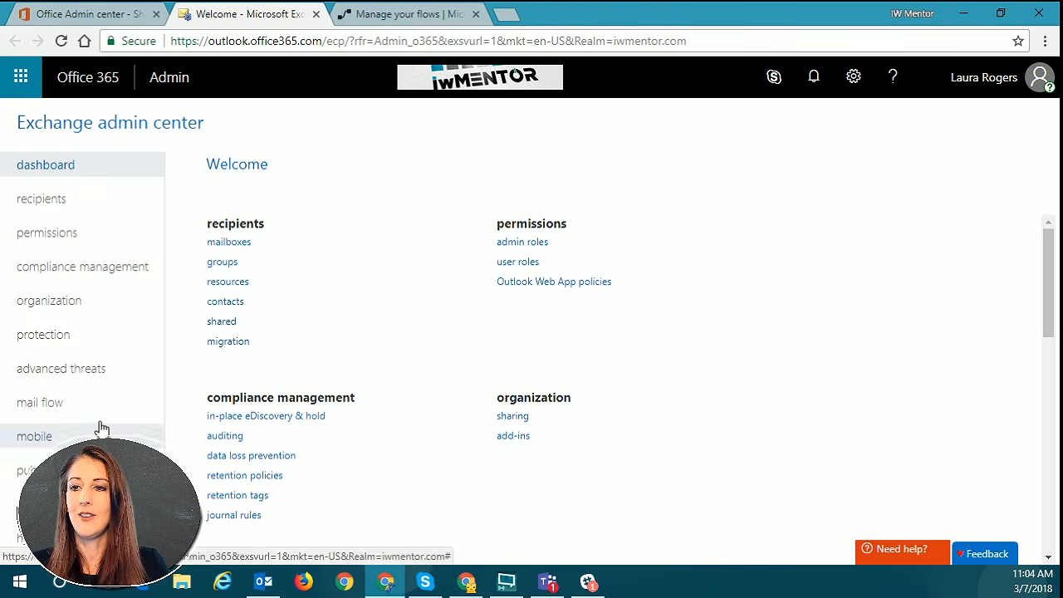
left_click(222, 323)
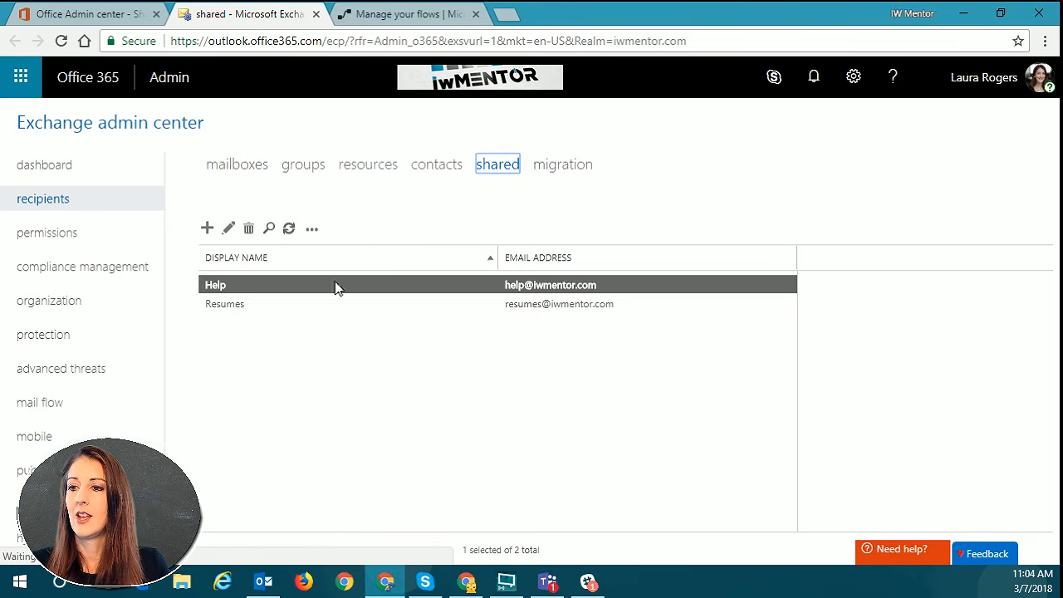
Open the Resumes shared mailbox for editing and examine its Full Access and Send As delegation permissions.
left_click(254, 304)
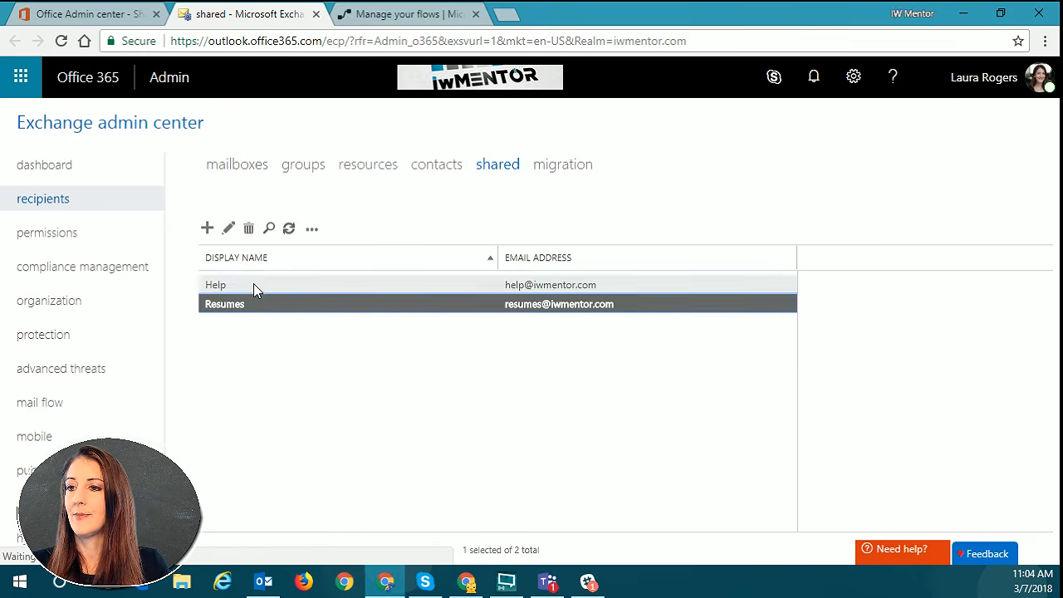
left_click(228, 227)
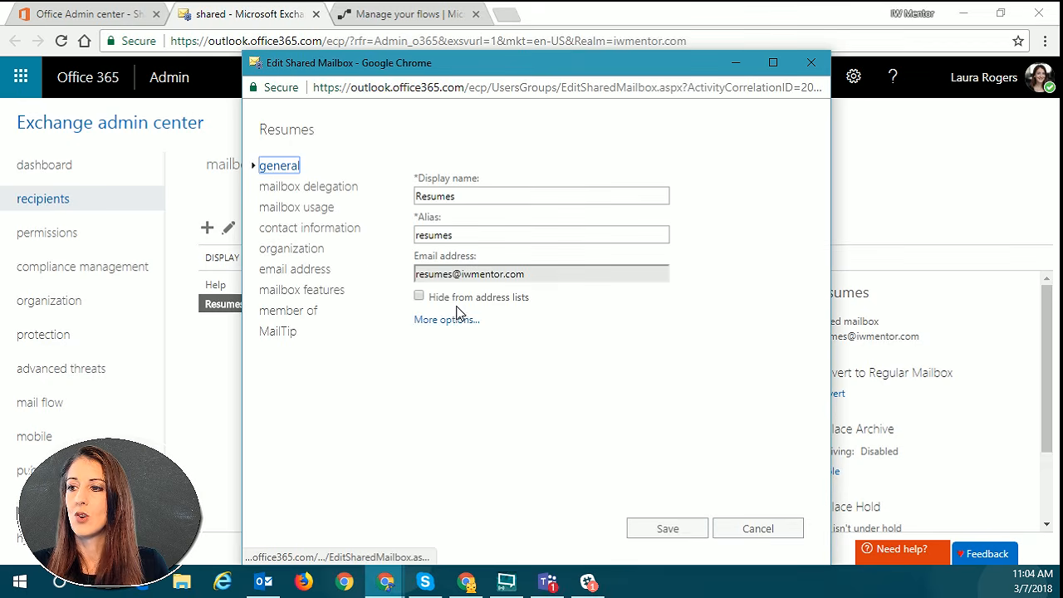
left_click(299, 192)
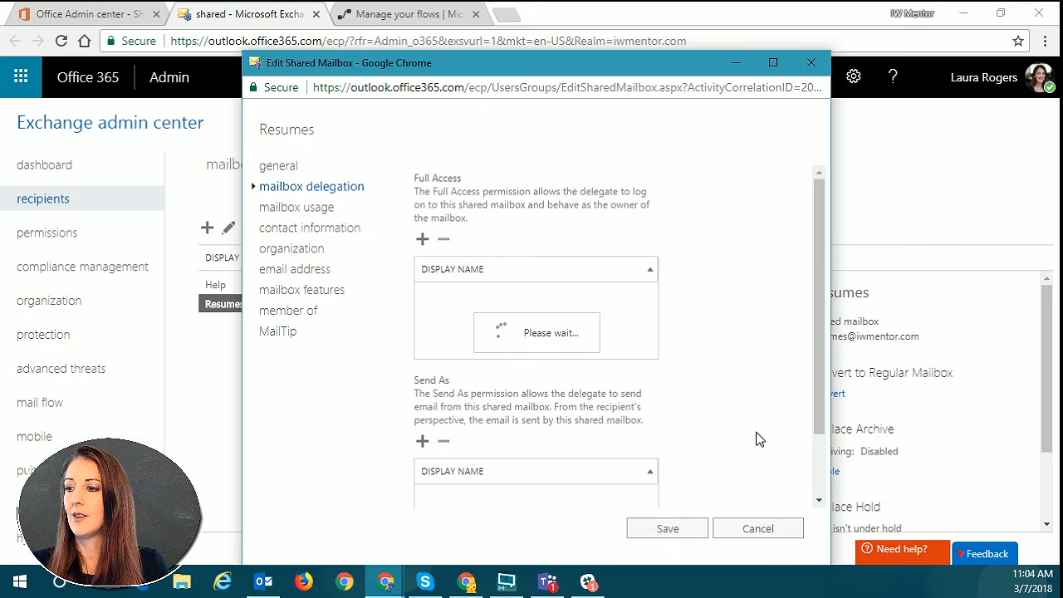
scroll(523, 484, "down", 2)
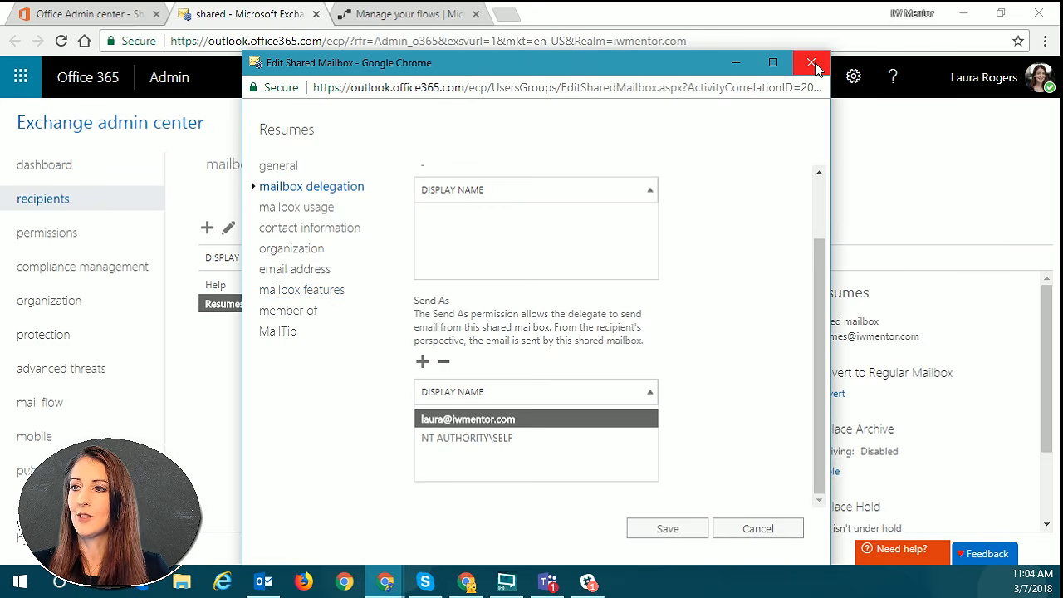
Switch to Microsoft Teams and display the email address of the Demo Incoming Mail channel in Modern Team Test.
key("alt+Tab")
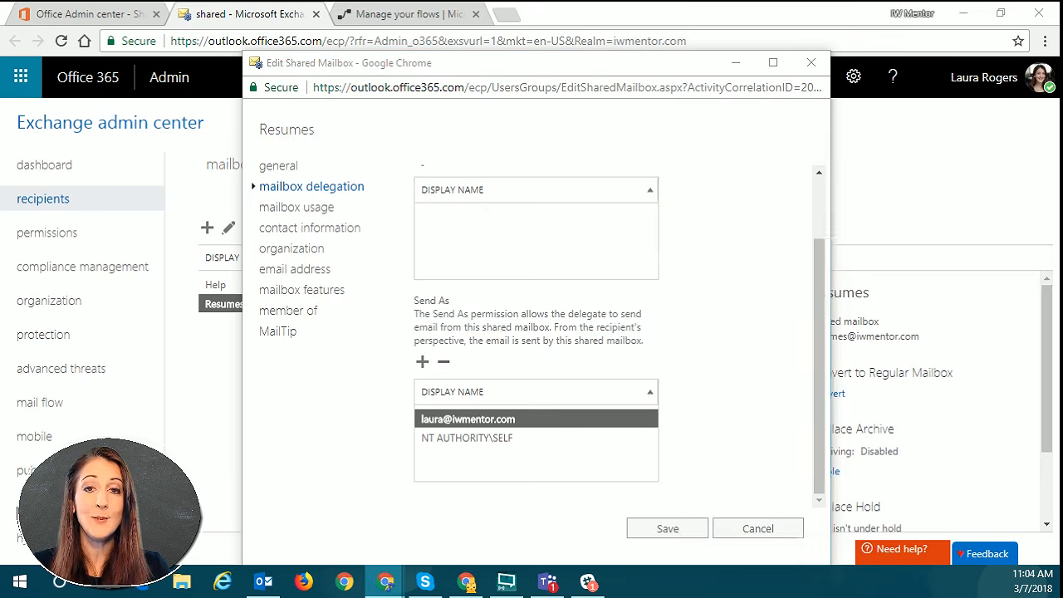
left_click_drag(674, 154, 213, 25)
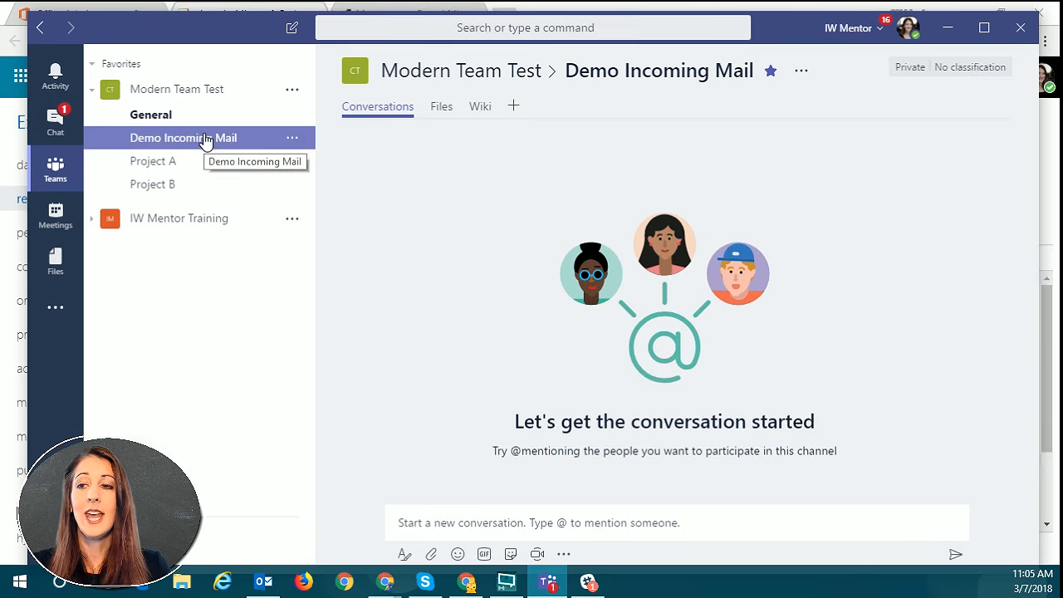
left_click(293, 89)
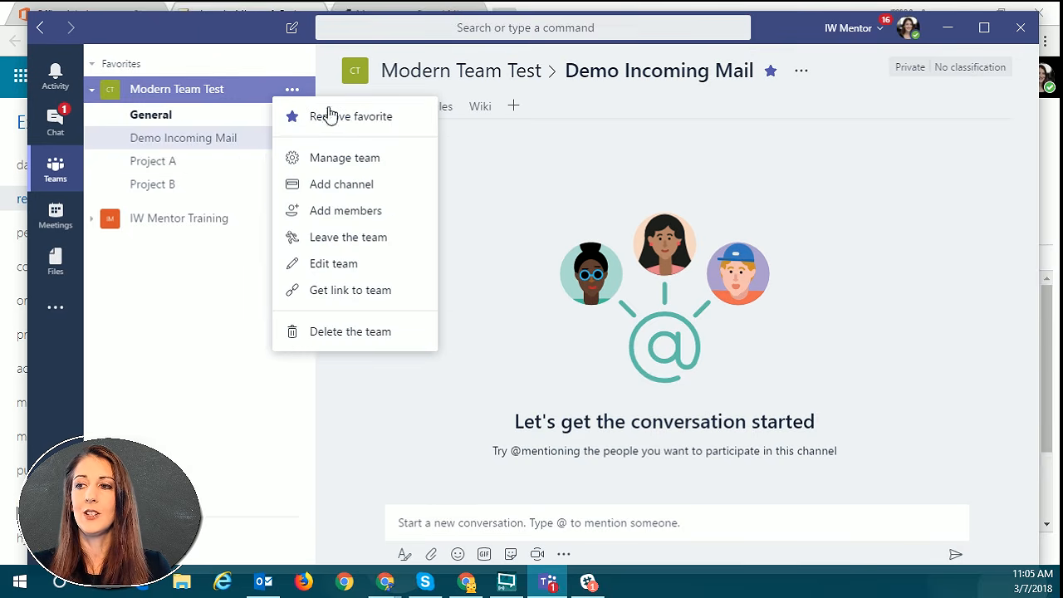
left_click(181, 146)
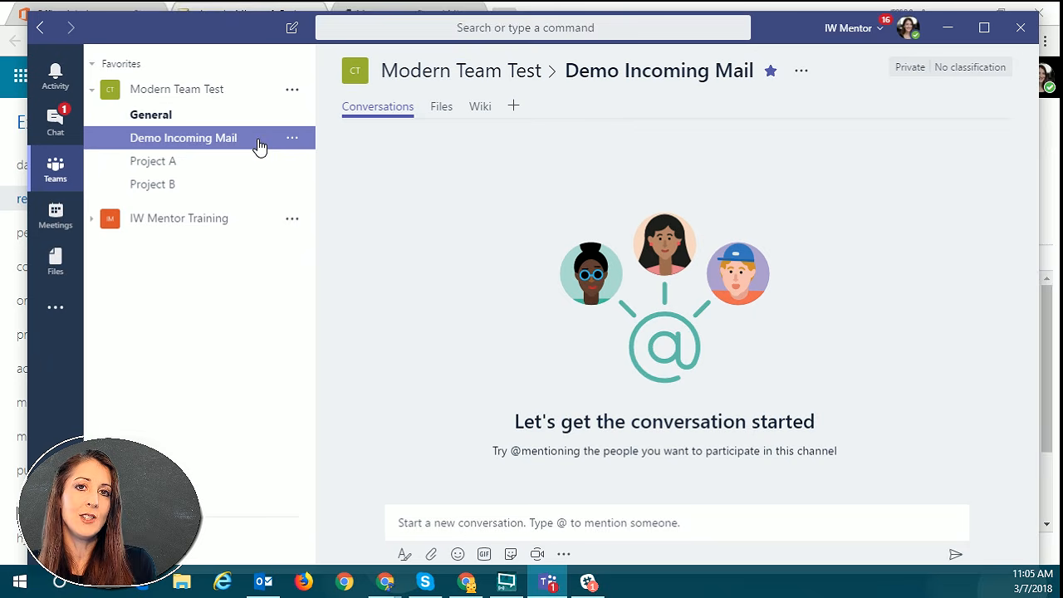
left_click(288, 140)
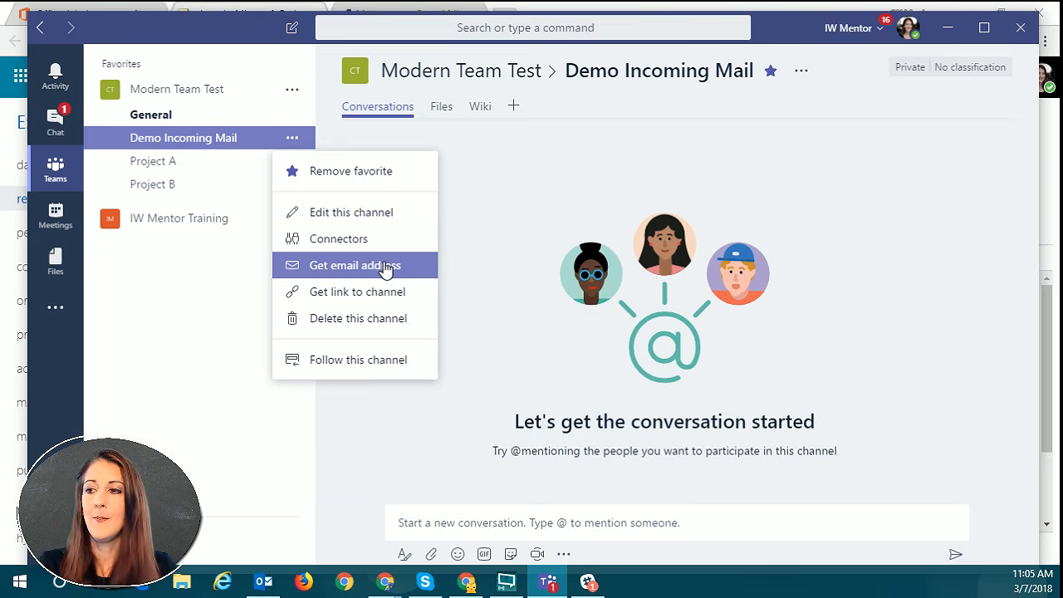
left_click(365, 270)
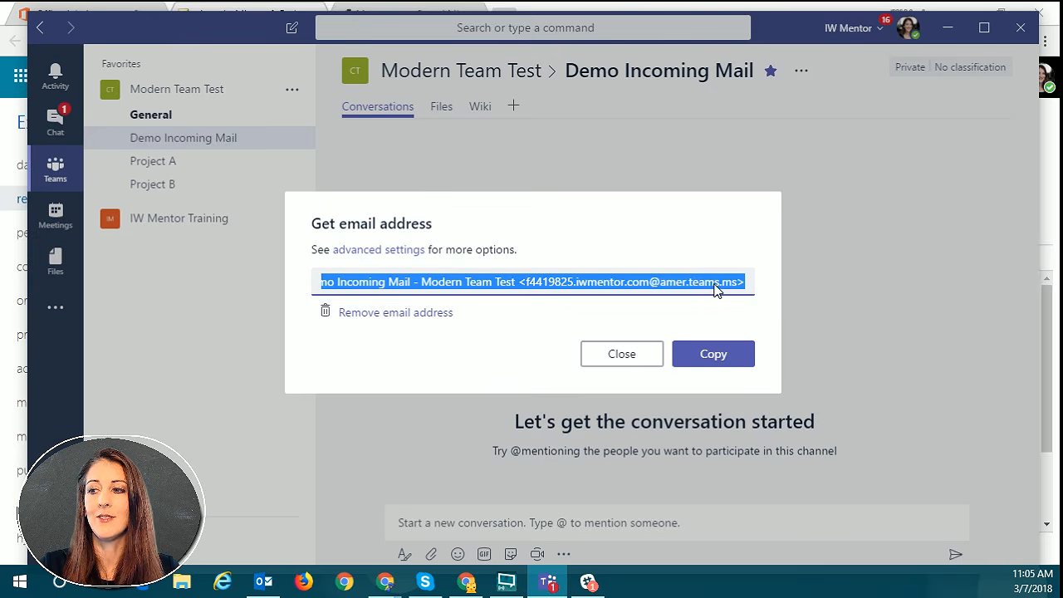
Restrict the channel's email address to accept only email sent from the domain iwmentor.com, and save the setting.
left_click(386, 251)
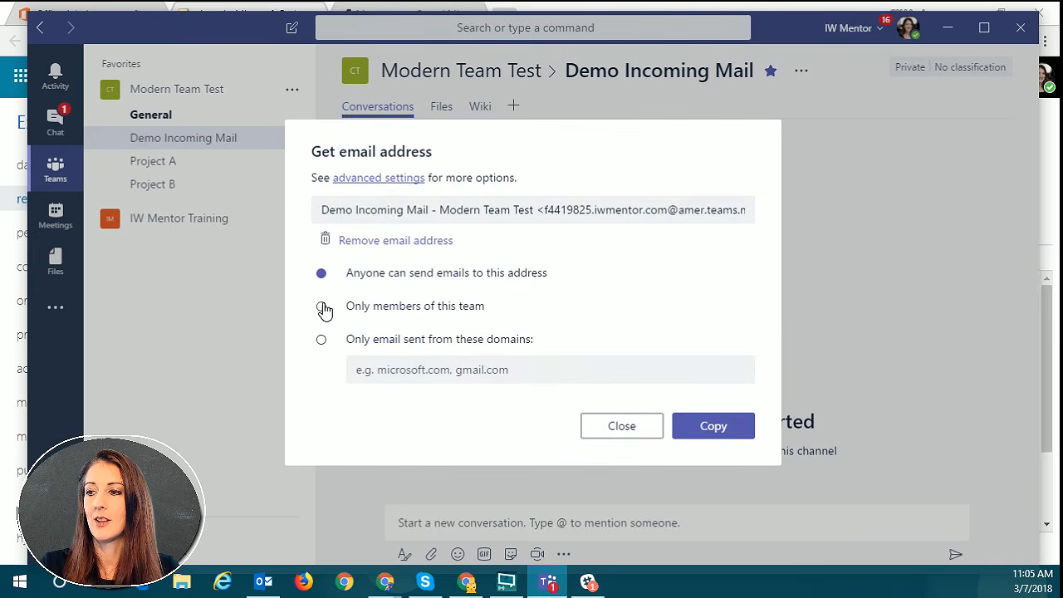
left_click(320, 343)
left_click(421, 369)
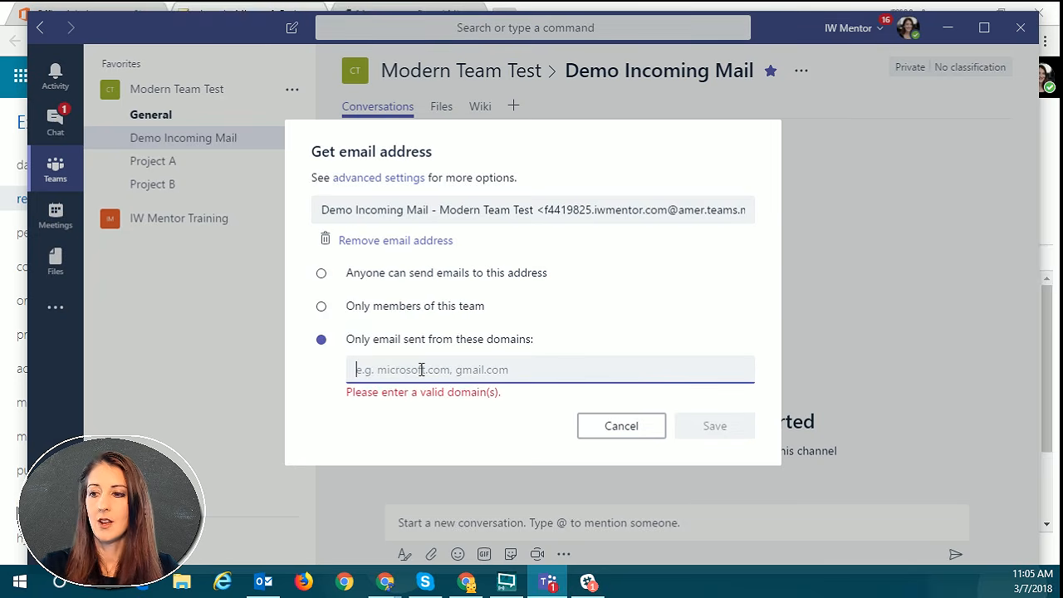
type("iwmentor")
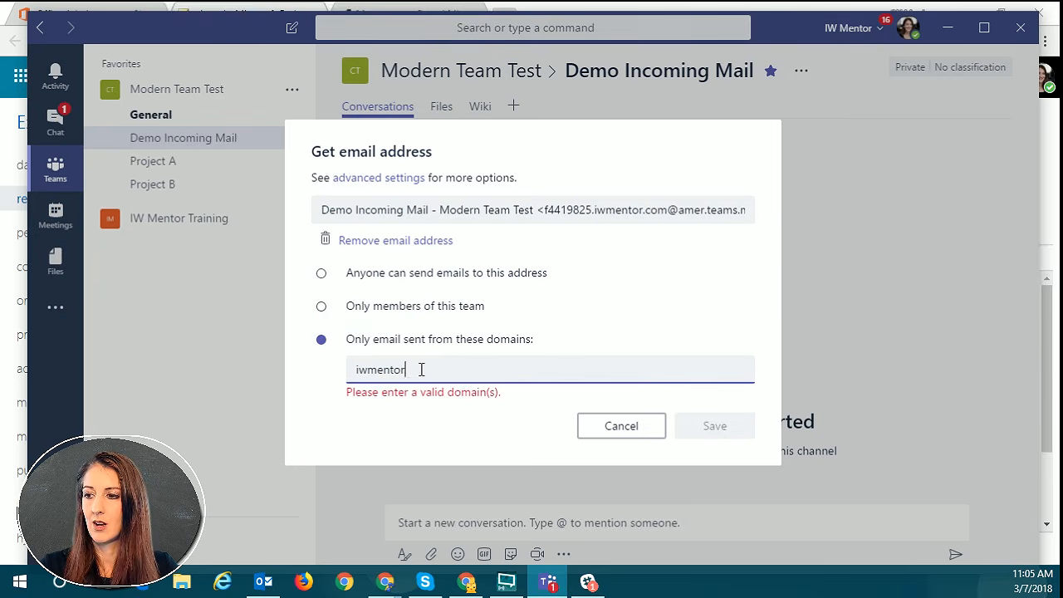
type(".com")
left_click(710, 428)
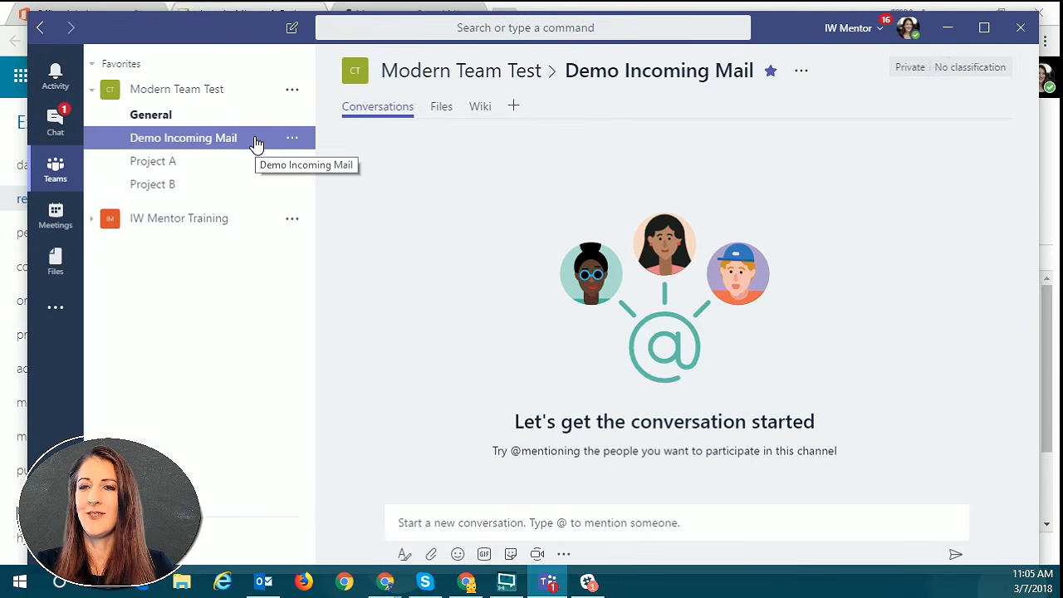
Reopen the email address of the Demo Incoming Mail channel and examine its address portion.
right_click(256, 142)
left_click(332, 264)
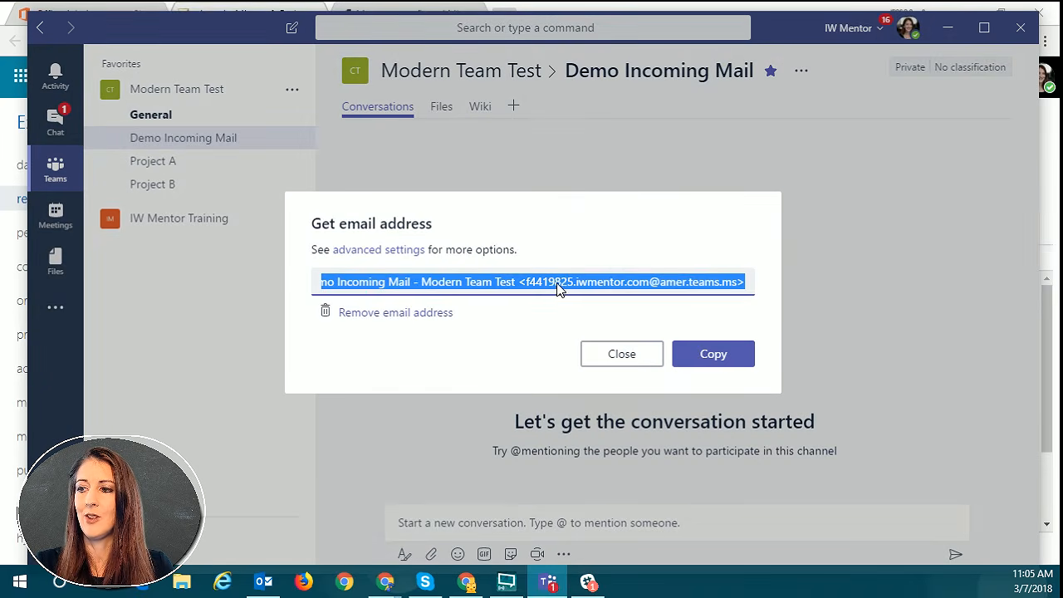
left_click(672, 284)
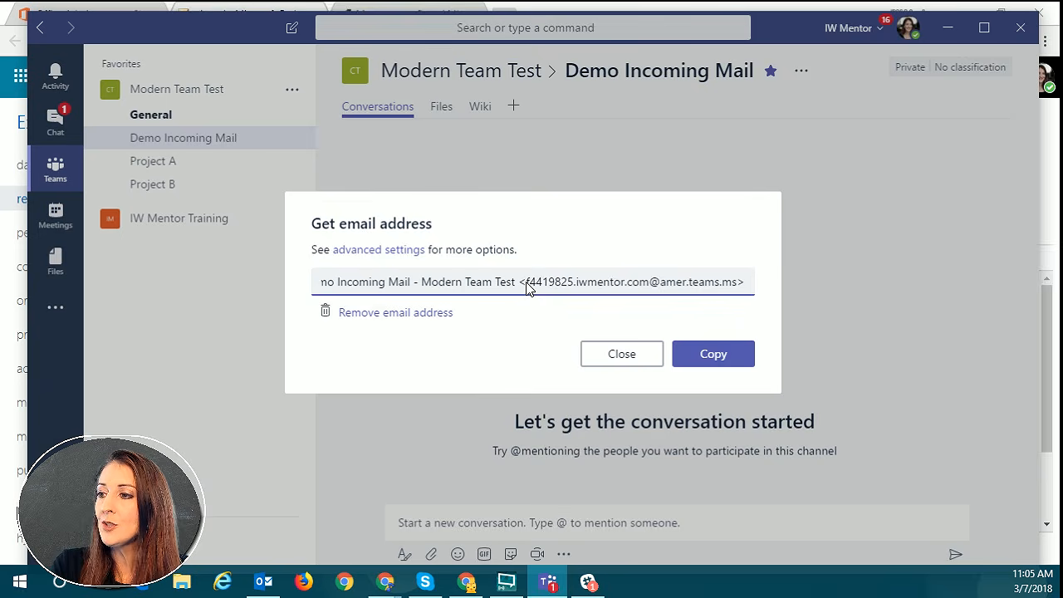
left_click_drag(548, 282, 738, 282)
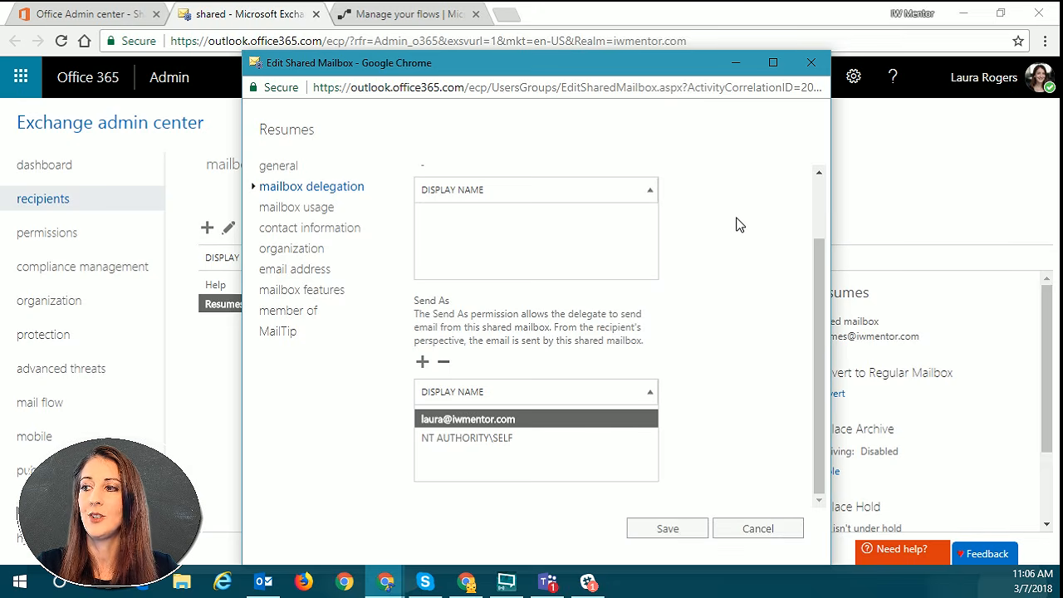
Close the Resumes mailbox editing window, then copy the Demo Incoming Mail channel's email address in Teams and minimize Teams.
left_click(811, 64)
key("alt+Tab")
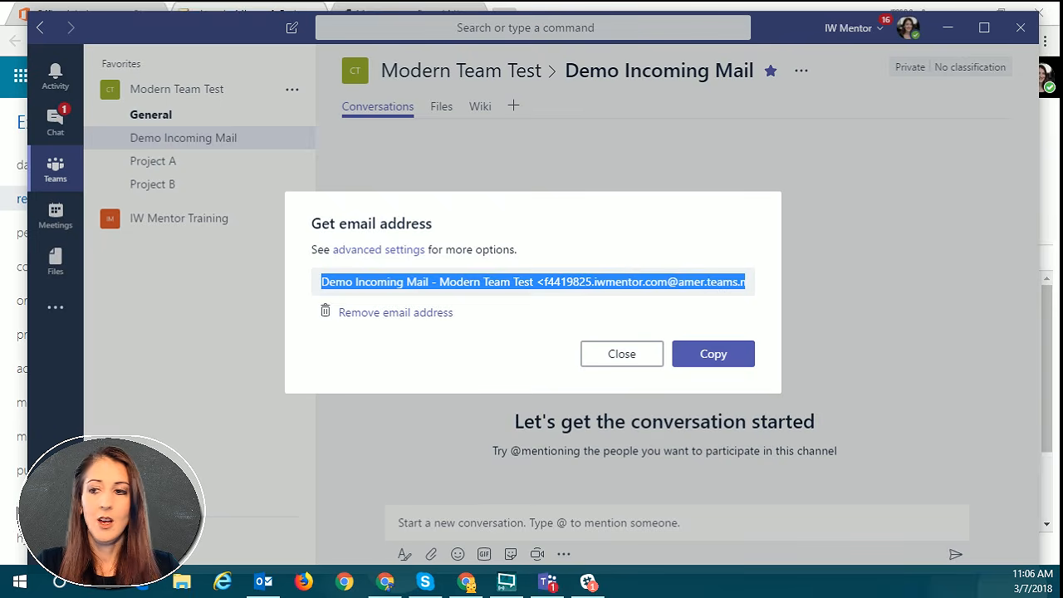
left_click(741, 287)
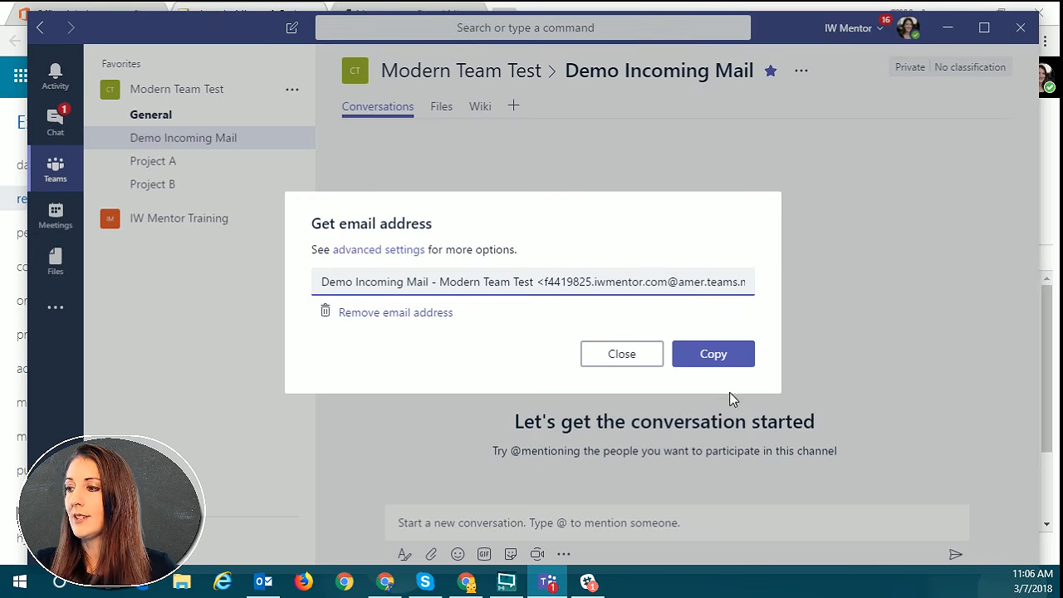
left_click(716, 357)
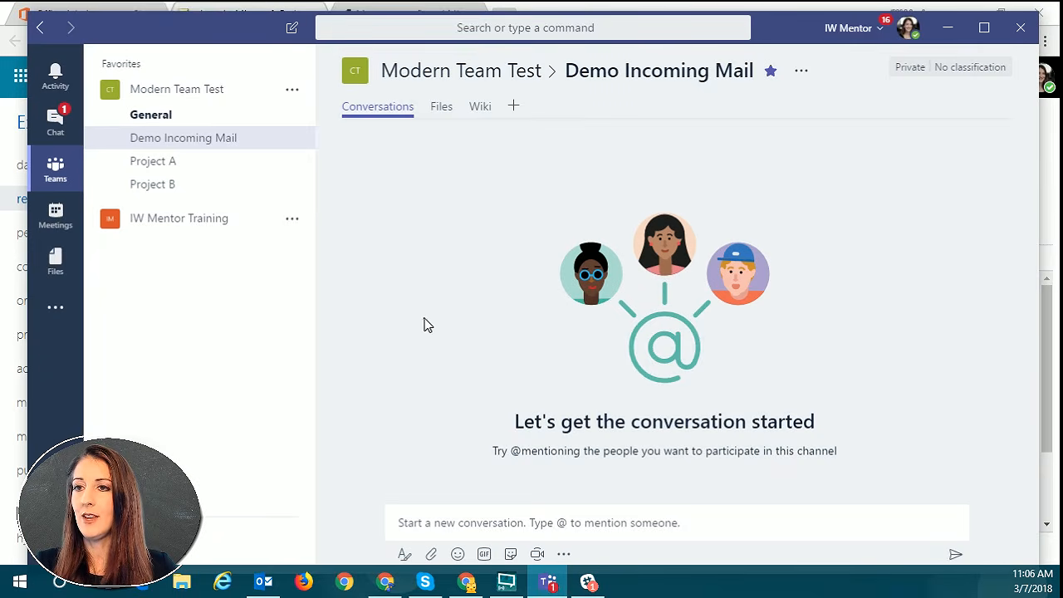
left_click(947, 28)
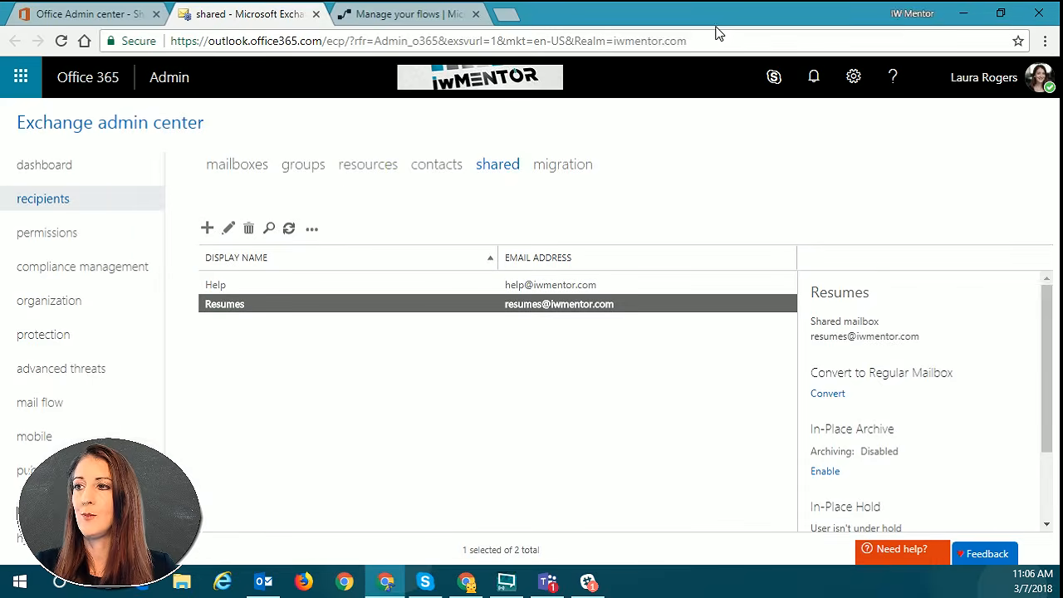
Switch to Microsoft Flow, start a flow from blank with the full trigger list, and name it Incoming Resumes.
left_click(410, 15)
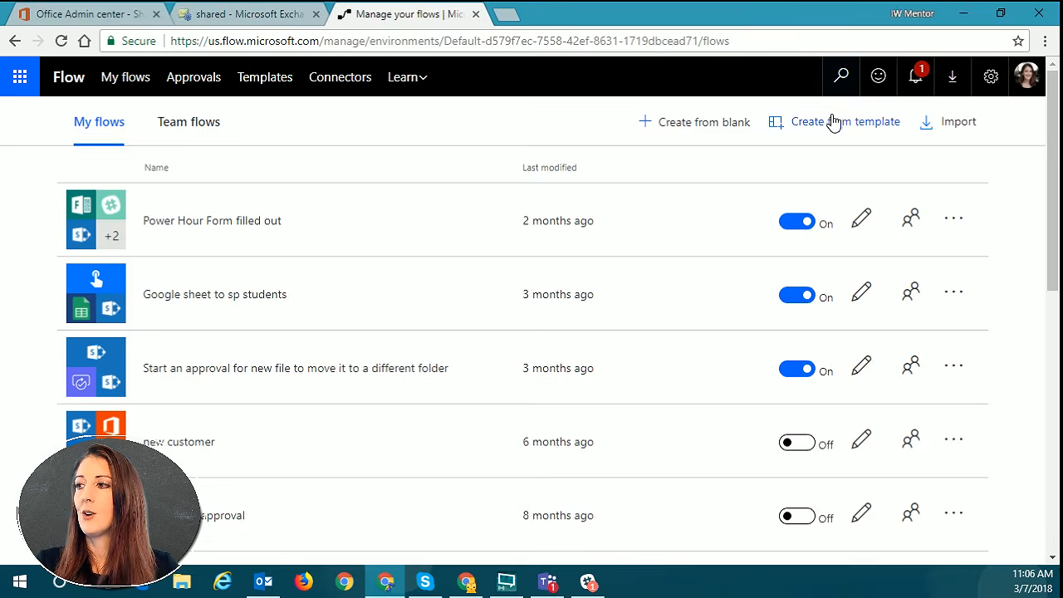
left_click(705, 123)
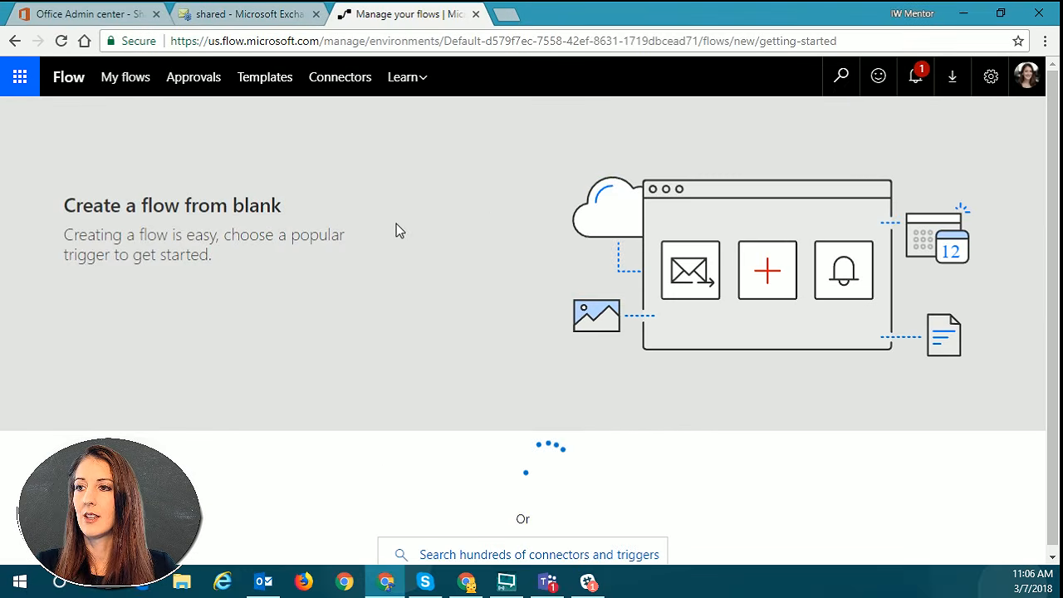
scroll(434, 419, "down", 2)
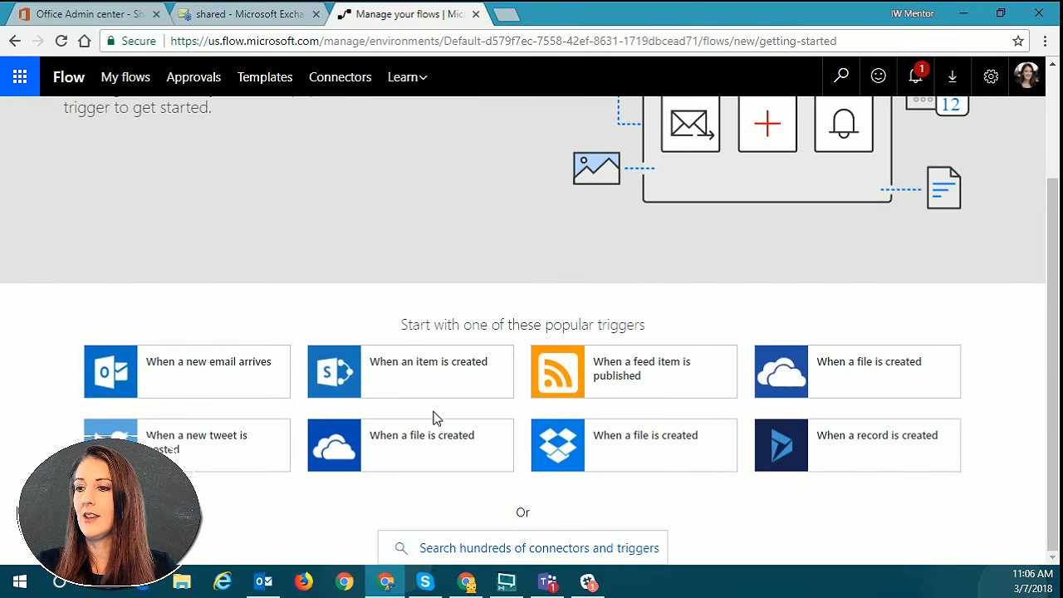
left_click(503, 548)
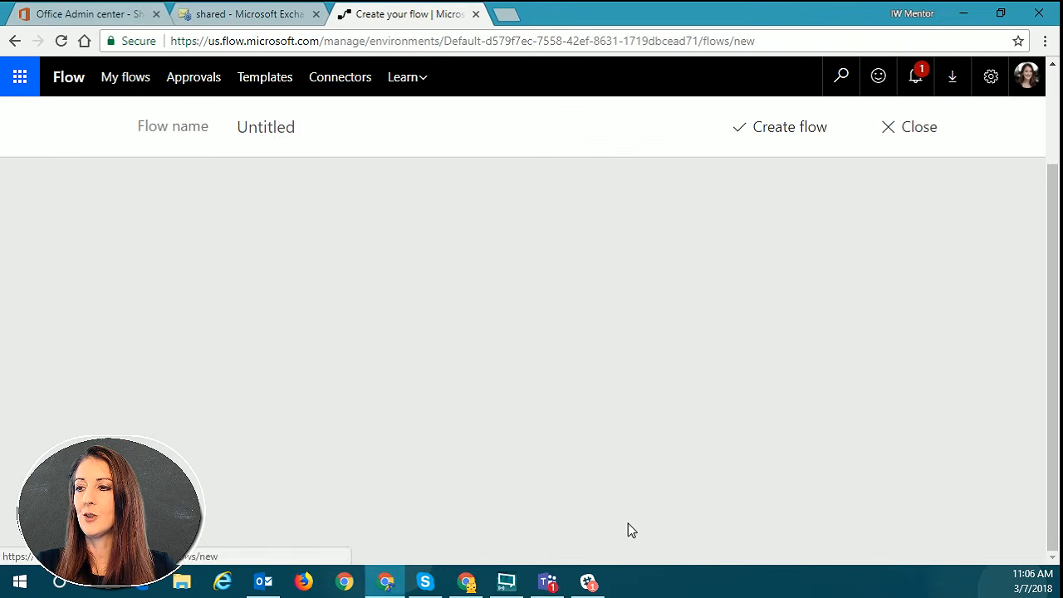
left_click(329, 129)
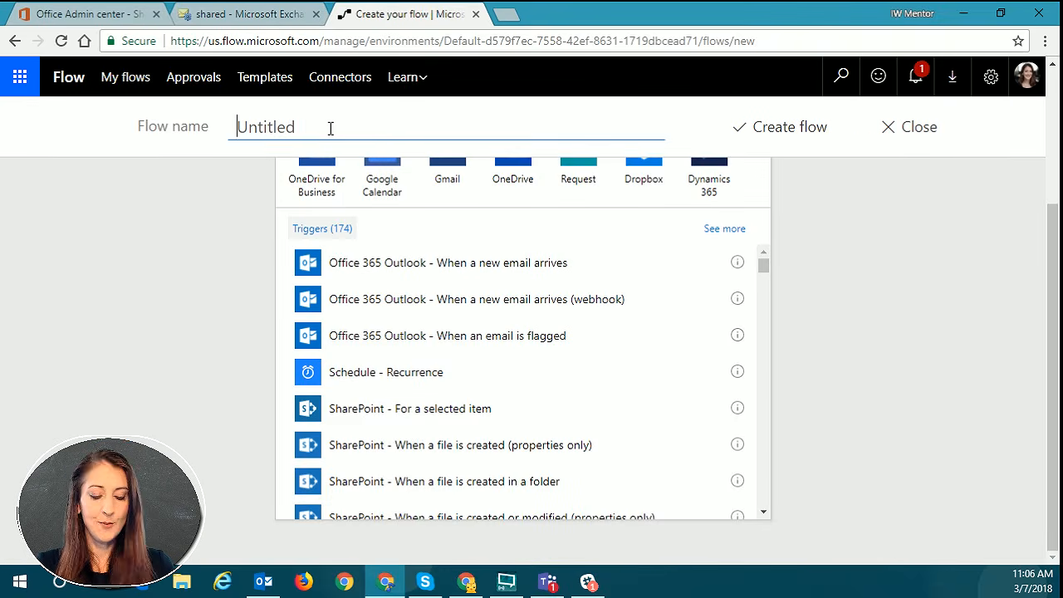
type("Incoming Resumes")
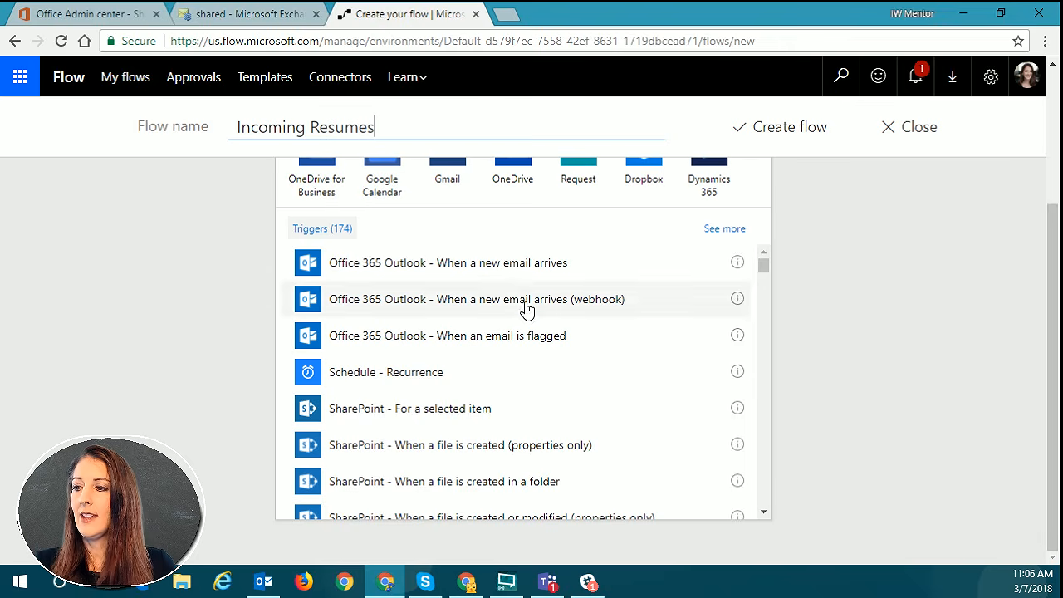
Choose the Office 365 Outlook trigger for when a new email arrives in a shared mailbox.
scroll(678, 290, "up", 1)
scroll(324, 233, "up", 2)
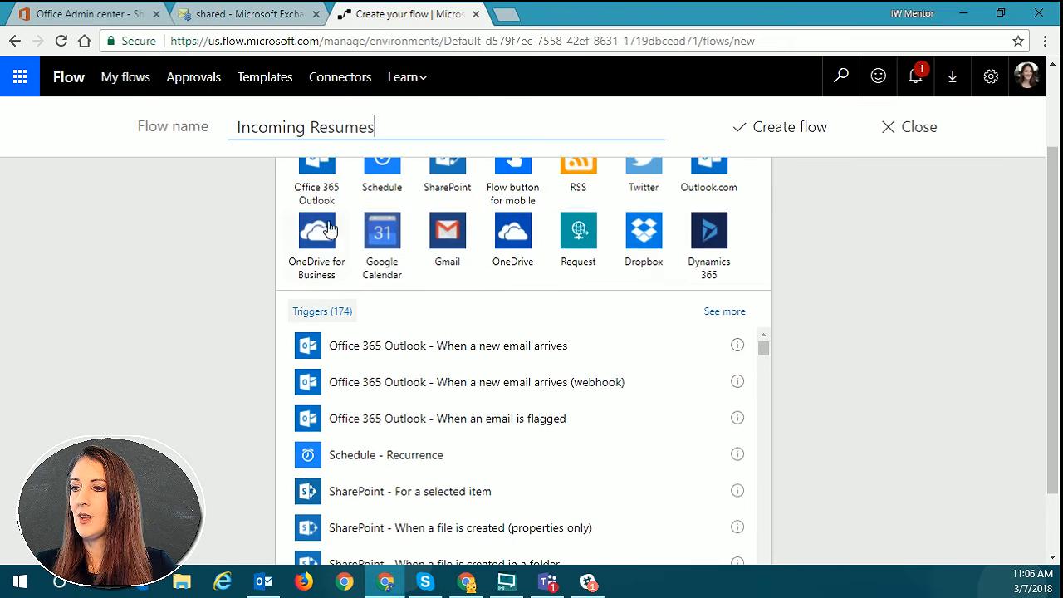
left_click(311, 239)
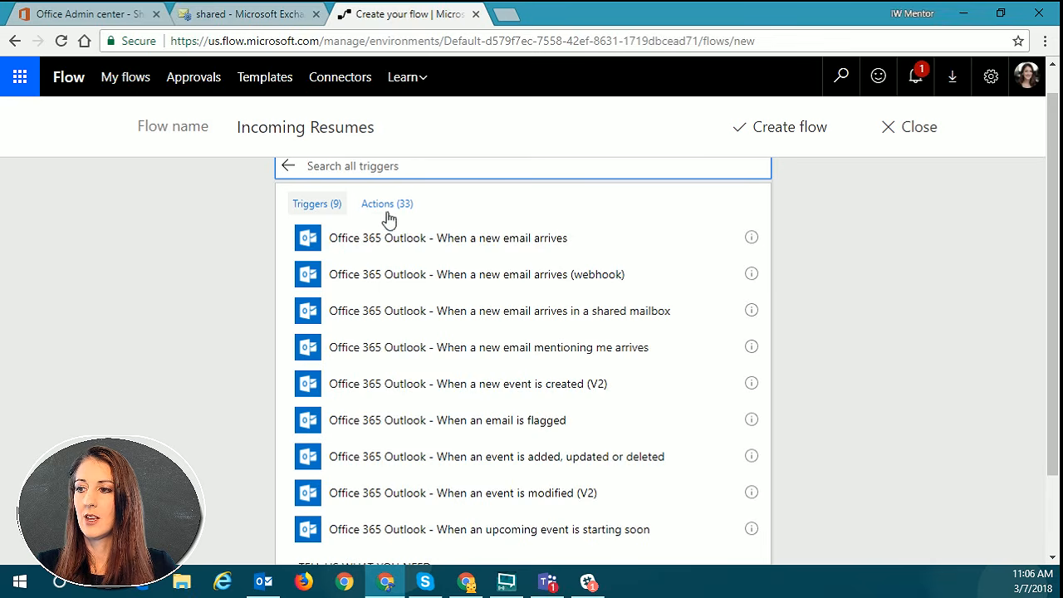
left_click(581, 316)
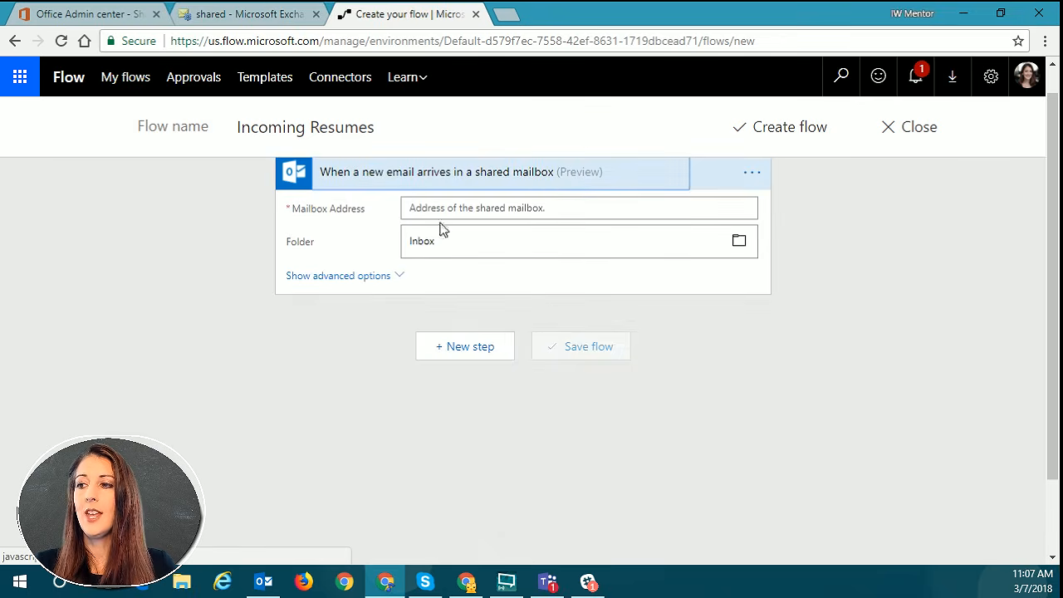
Set the trigger's mailbox address to the Resumes shared mailbox from the suggested matches.
left_click(469, 207)
type("r")
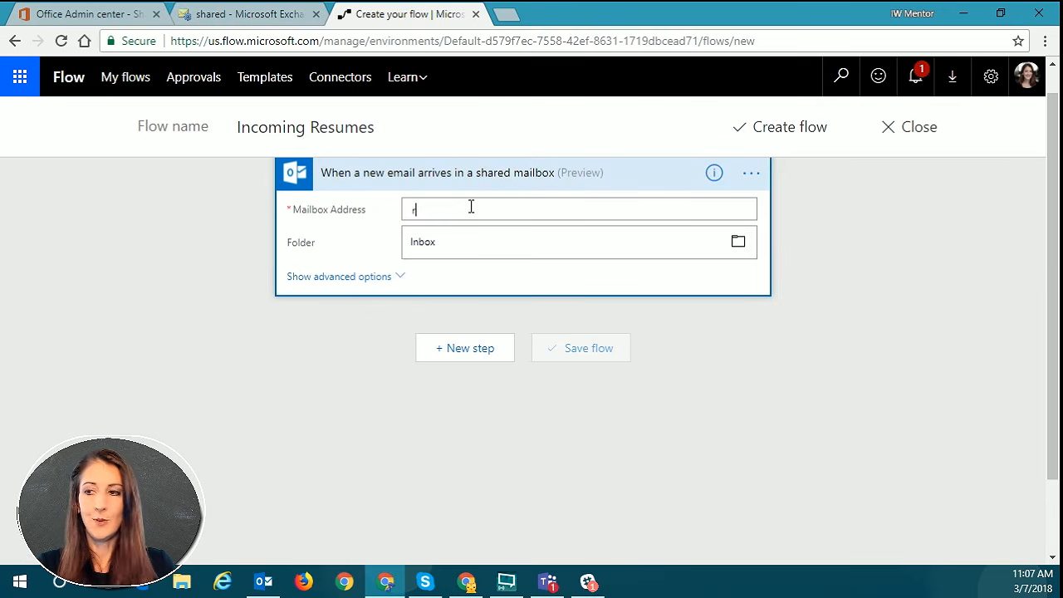
type("es")
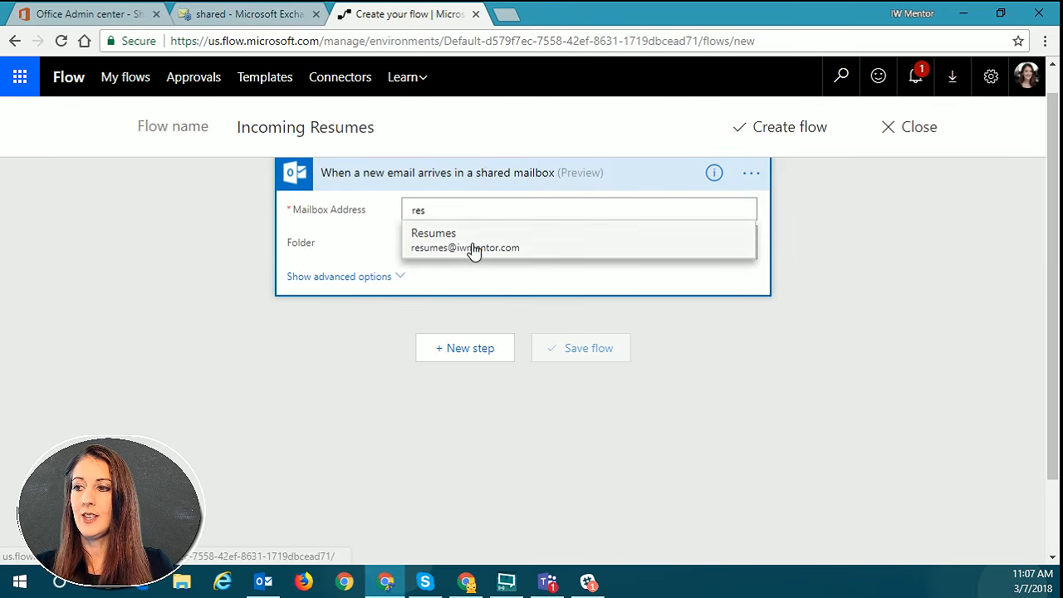
left_click(470, 243)
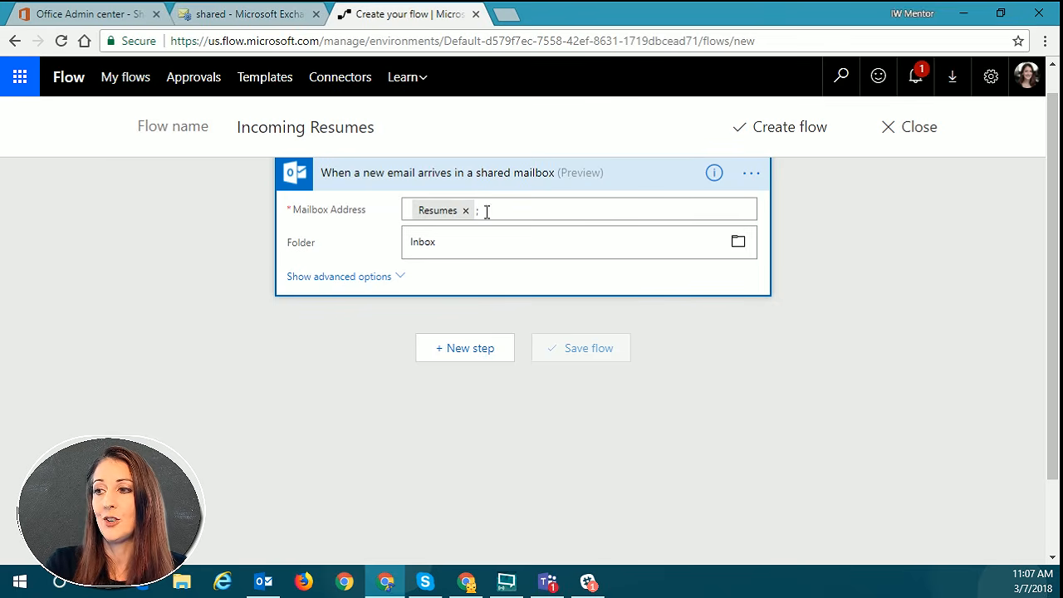
Show the trigger's advanced options and set Has Attachment to Yes.
left_click(375, 278)
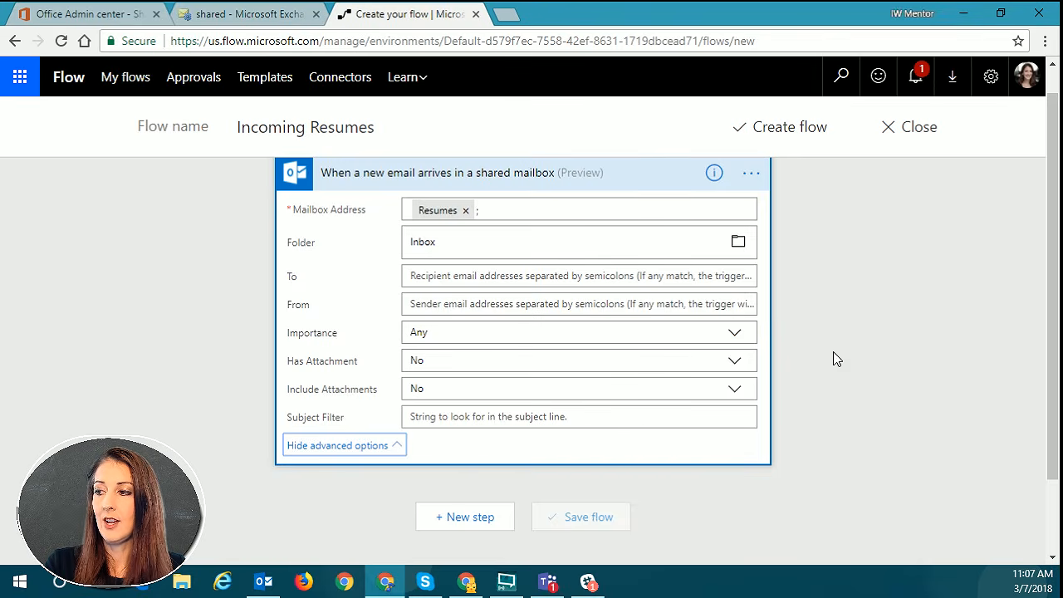
left_click(734, 361)
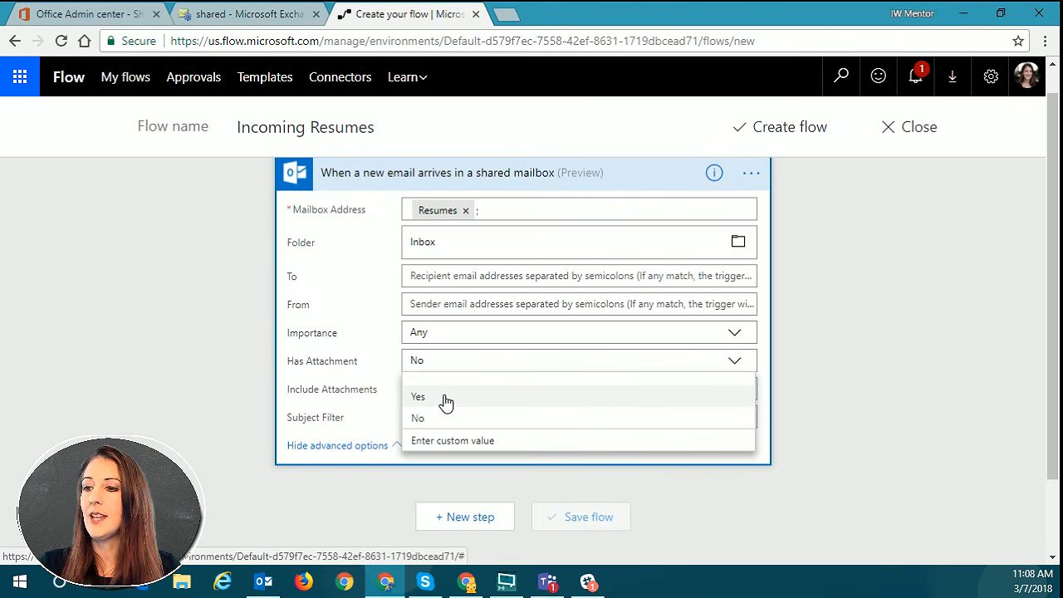
left_click(866, 351)
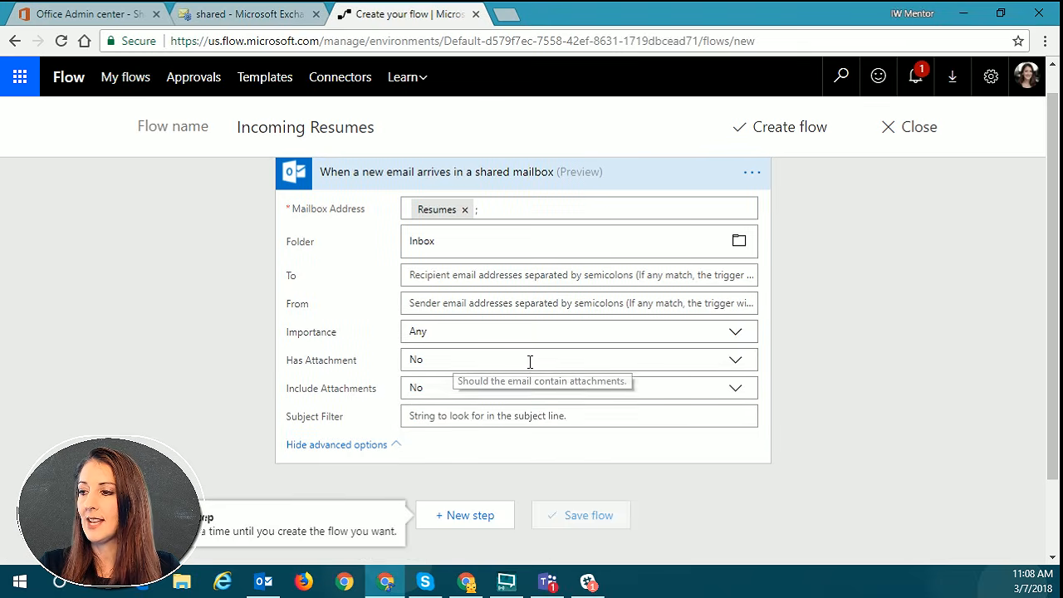
left_click(731, 363)
left_click(417, 397)
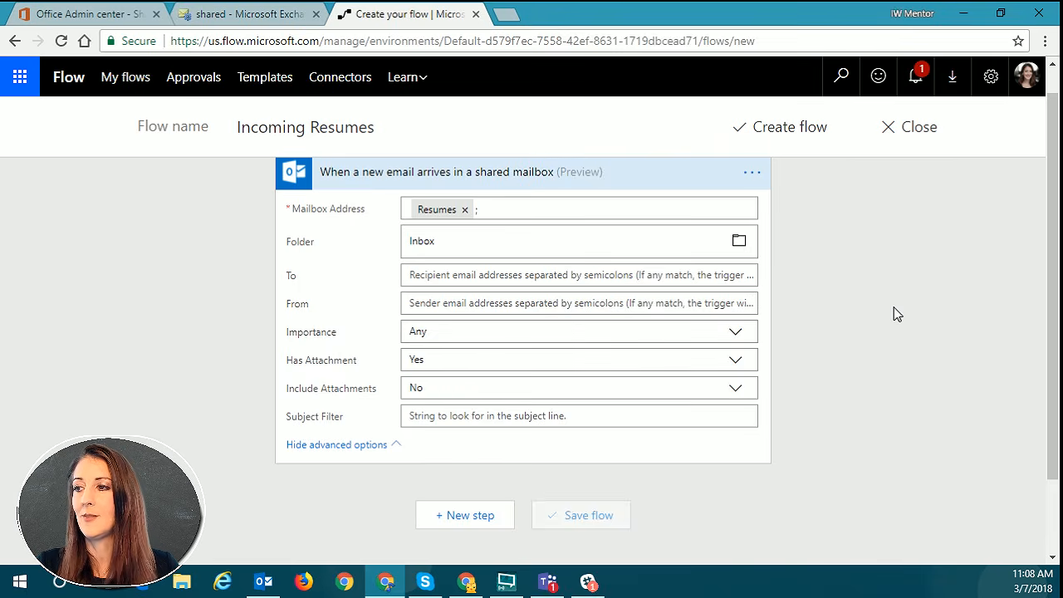
Add a new action after the trigger, using the Office 365 Outlook action Forward an email.
scroll(897, 314, "down", 2)
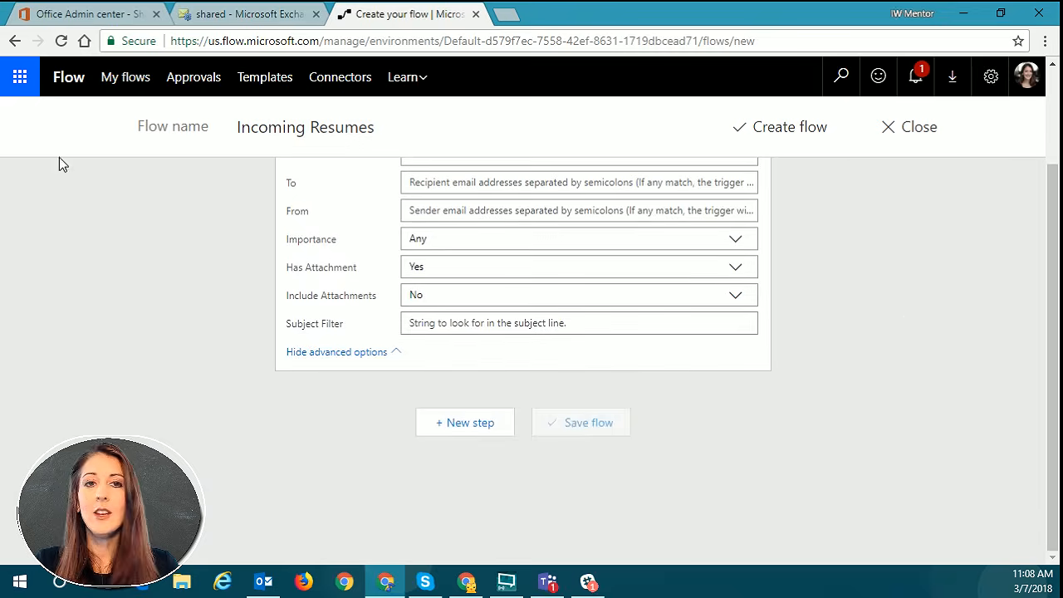
key("alt+Tab")
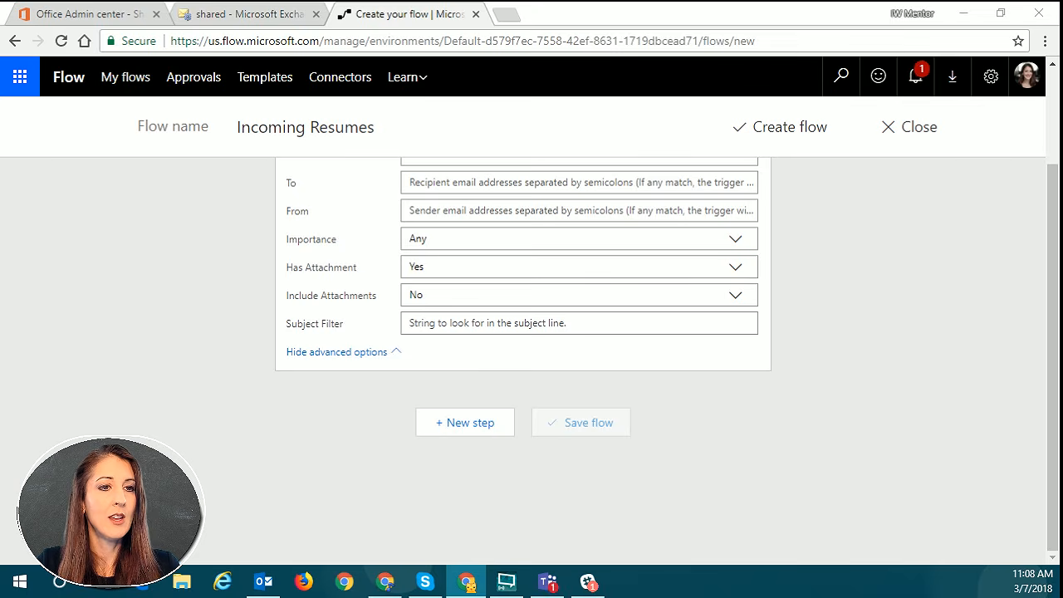
left_click(468, 425)
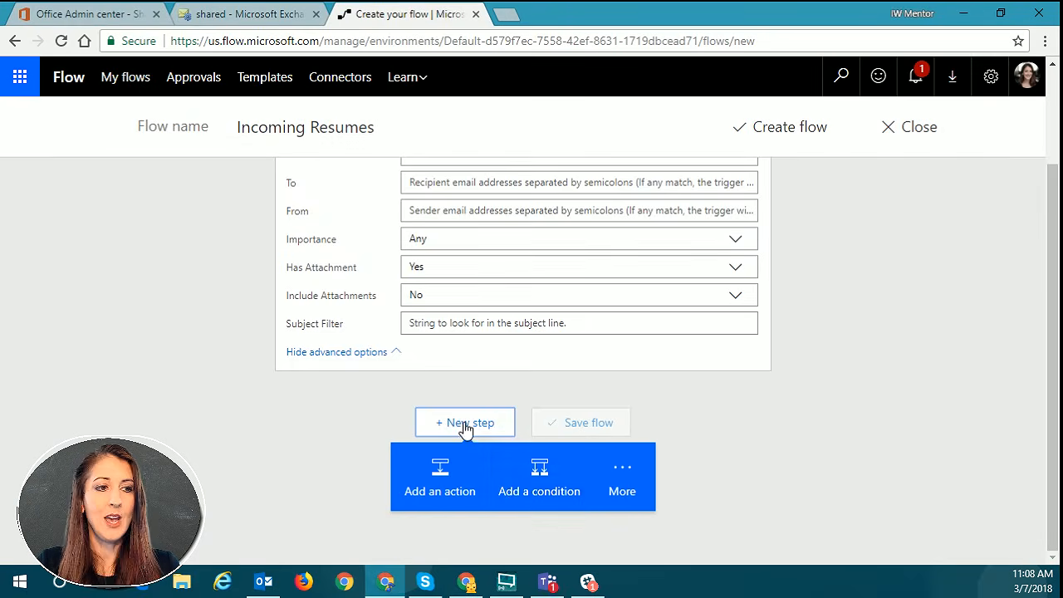
left_click(423, 486)
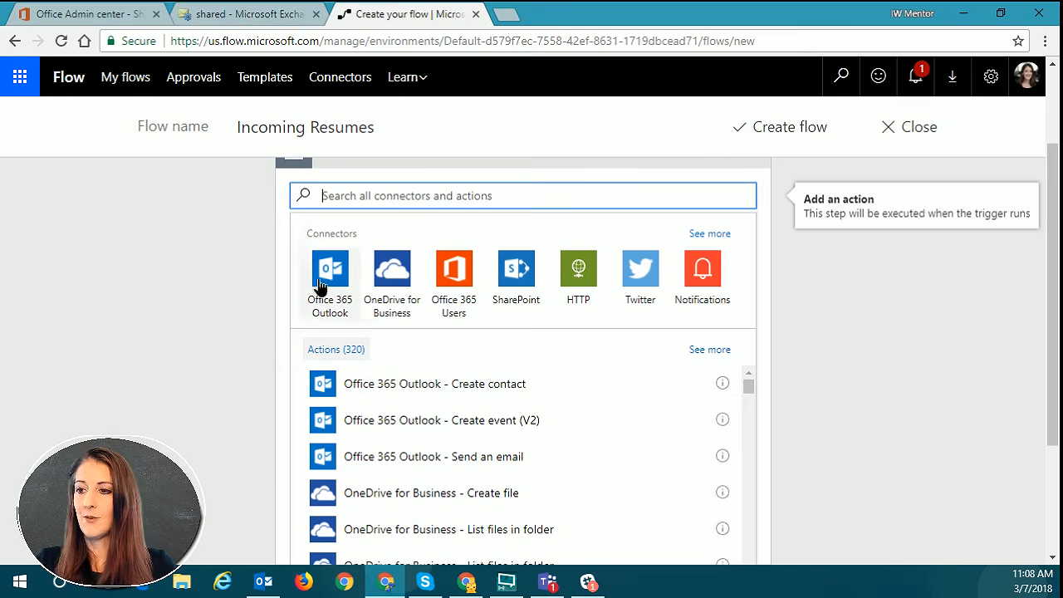
left_click(321, 281)
type("forwae")
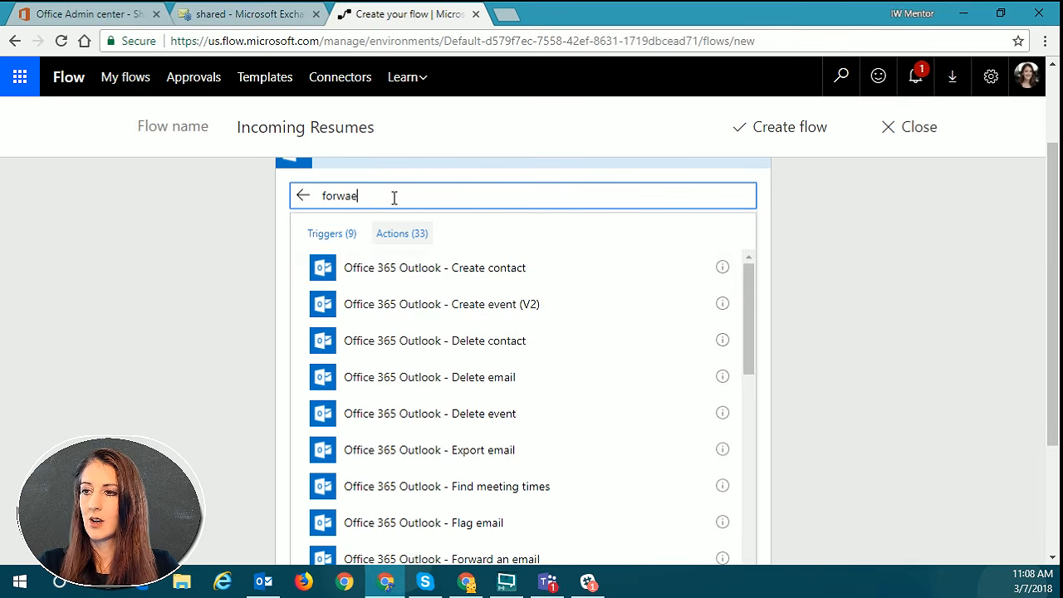
key("BackSpace")
type("rd")
key("BackSpace")
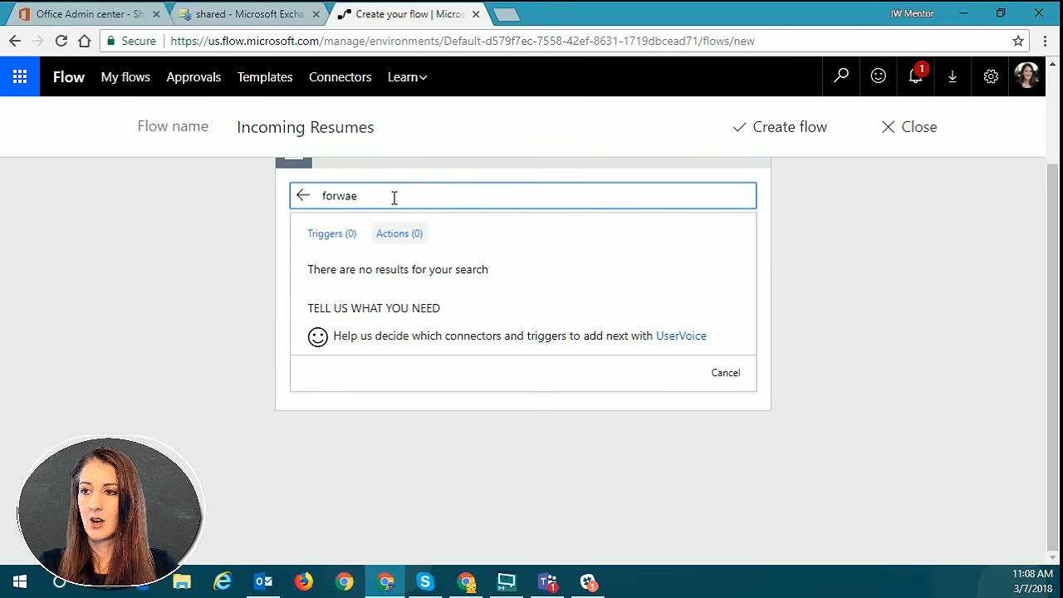
type("d")
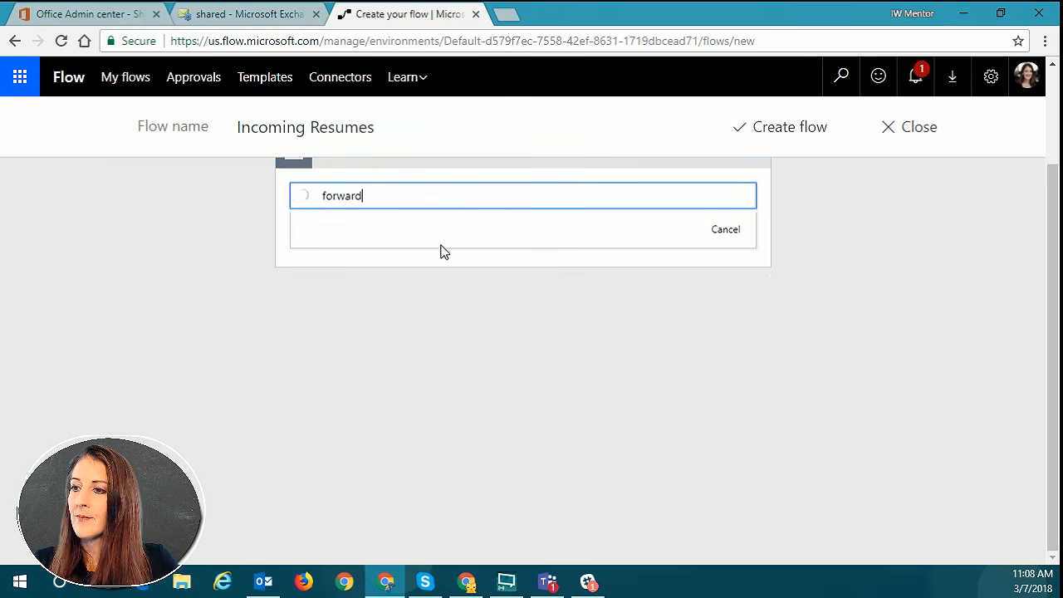
left_click(520, 271)
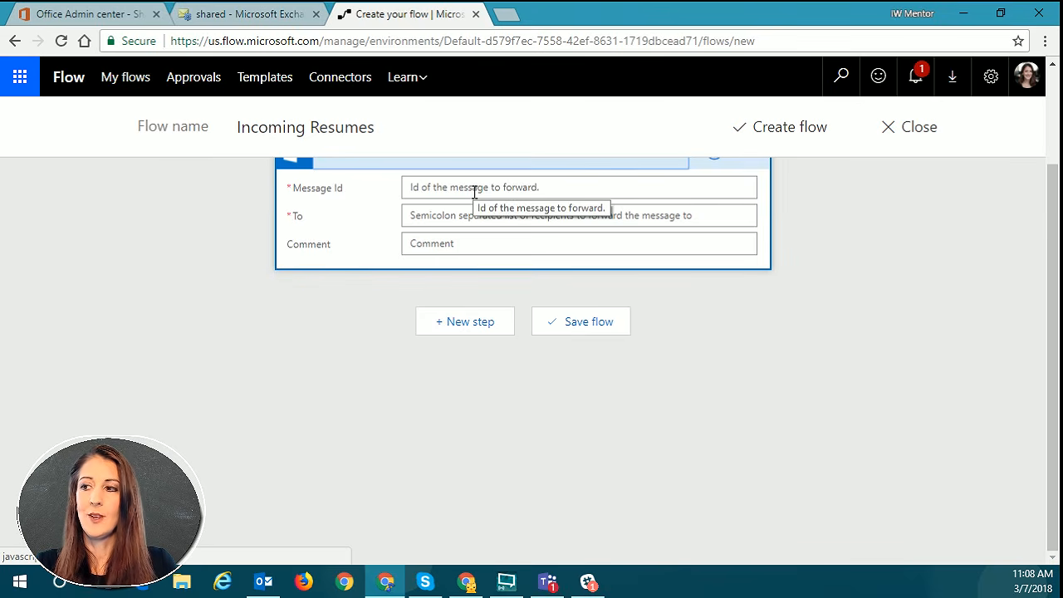
Expand the trigger's full dynamic content list and use Message Id as the ID of the message to forward.
scroll(944, 296, "up", 2)
left_click(488, 270)
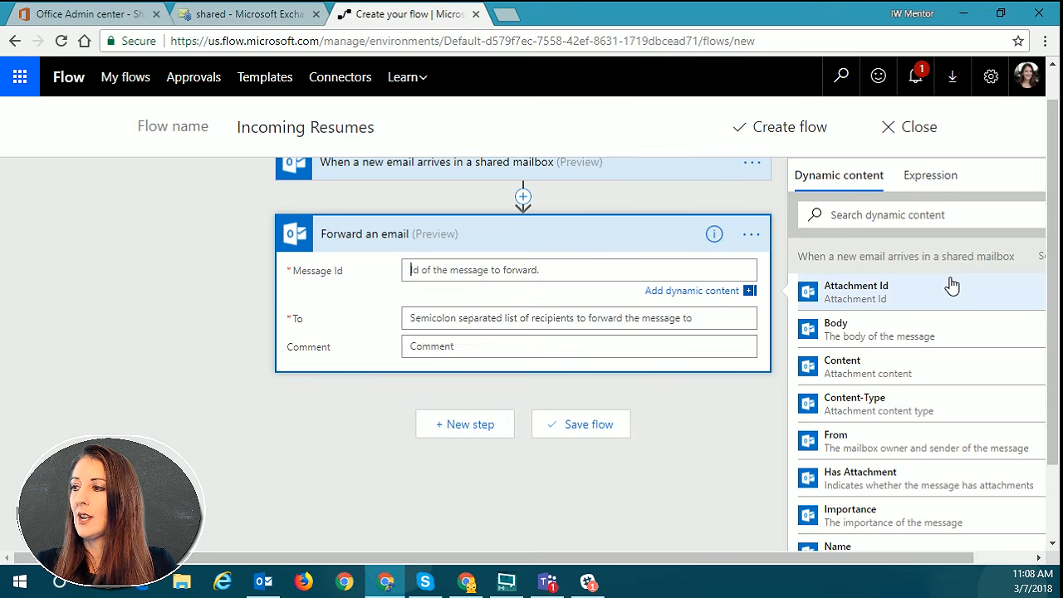
scroll(951, 335, "down", 1)
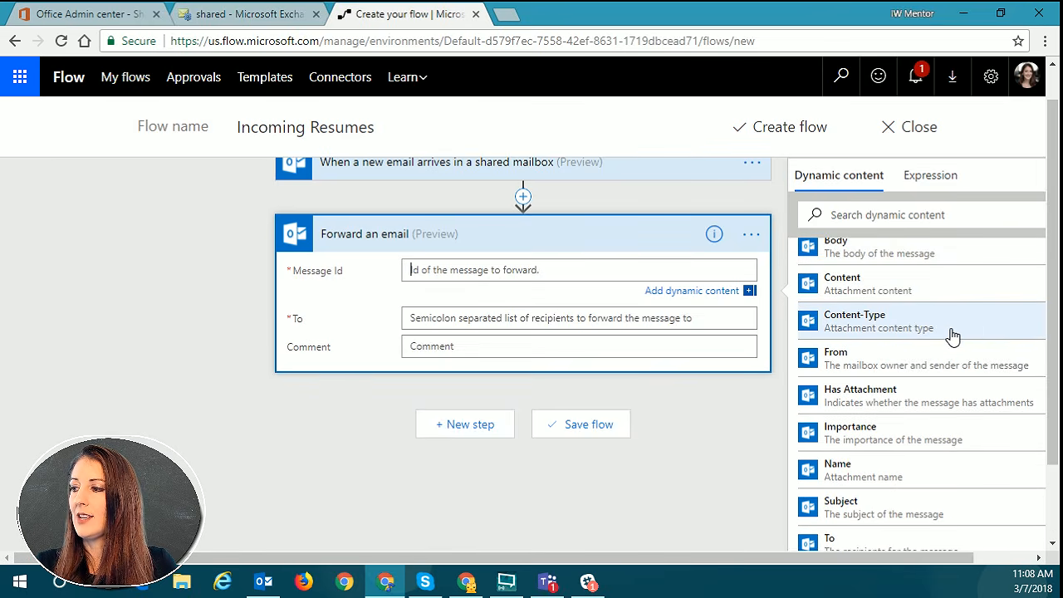
left_click_drag(1055, 428, 1057, 532)
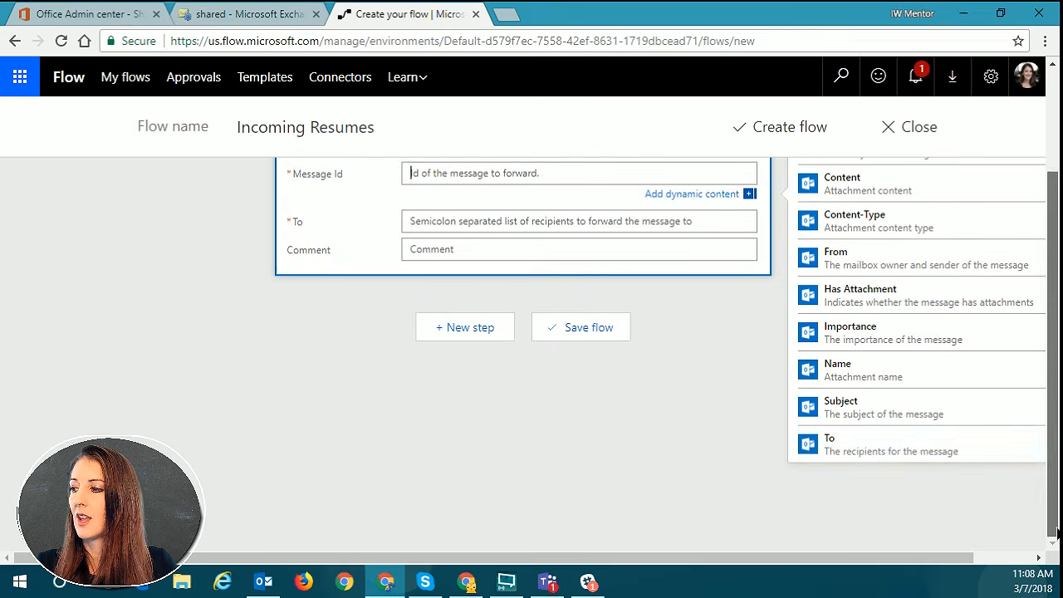
left_click_drag(944, 560, 1046, 494)
scroll(990, 327, "up", 1)
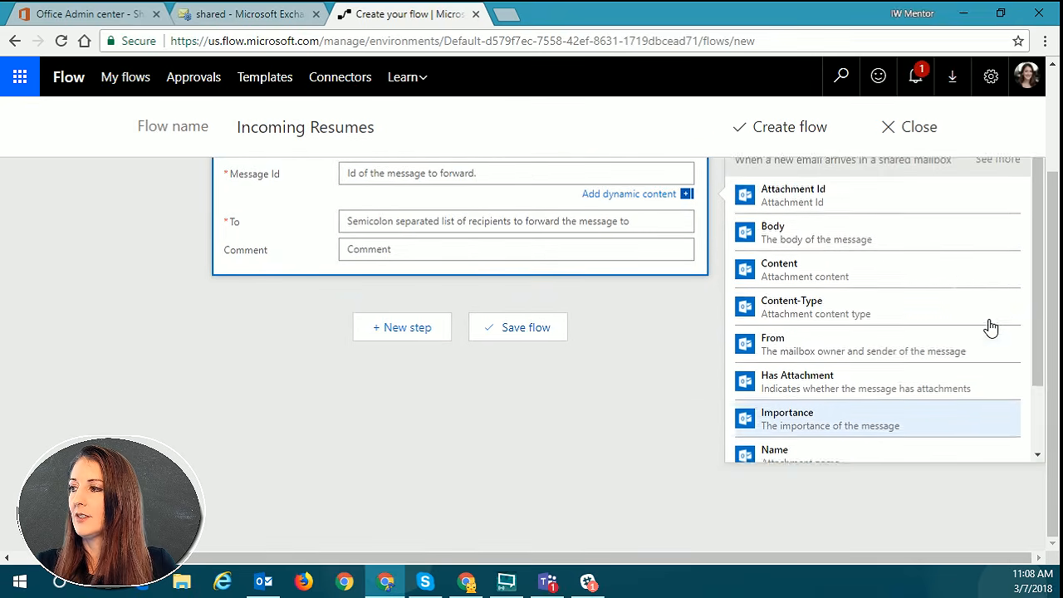
scroll(990, 327, "up", 1)
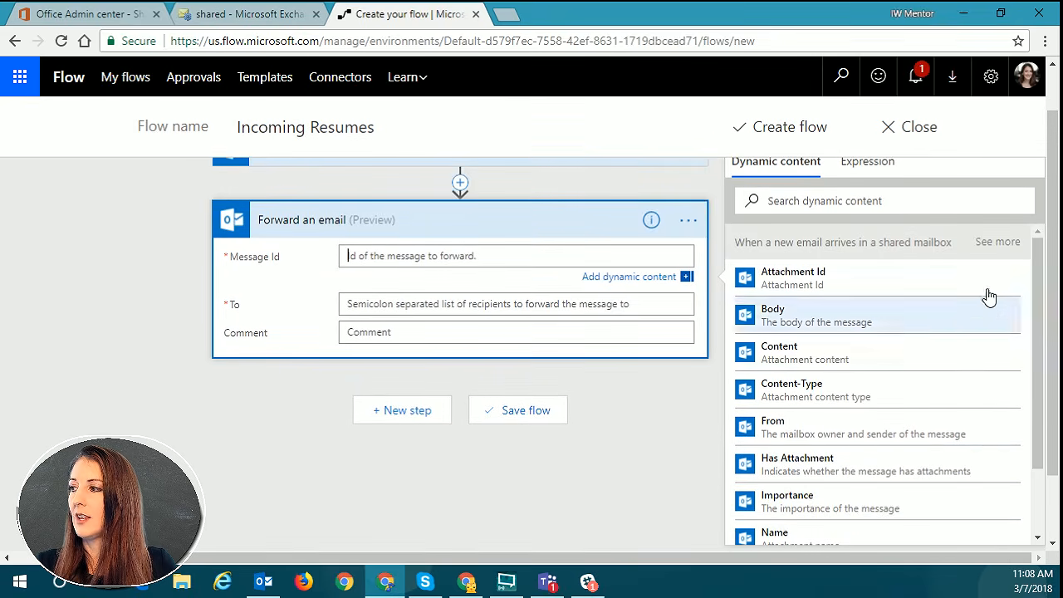
left_click(1001, 246)
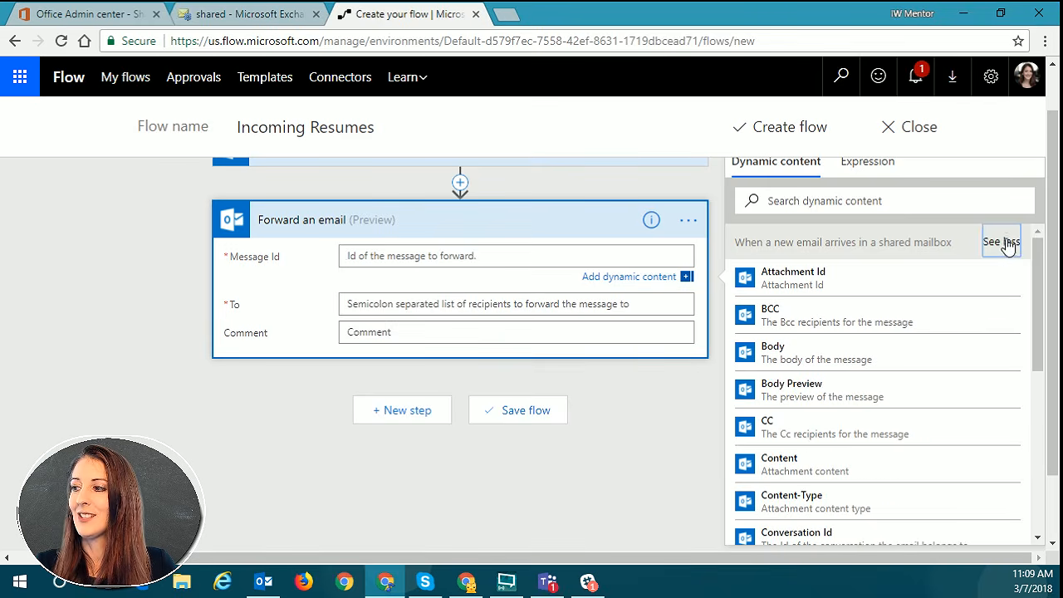
scroll(889, 320, "down", 2)
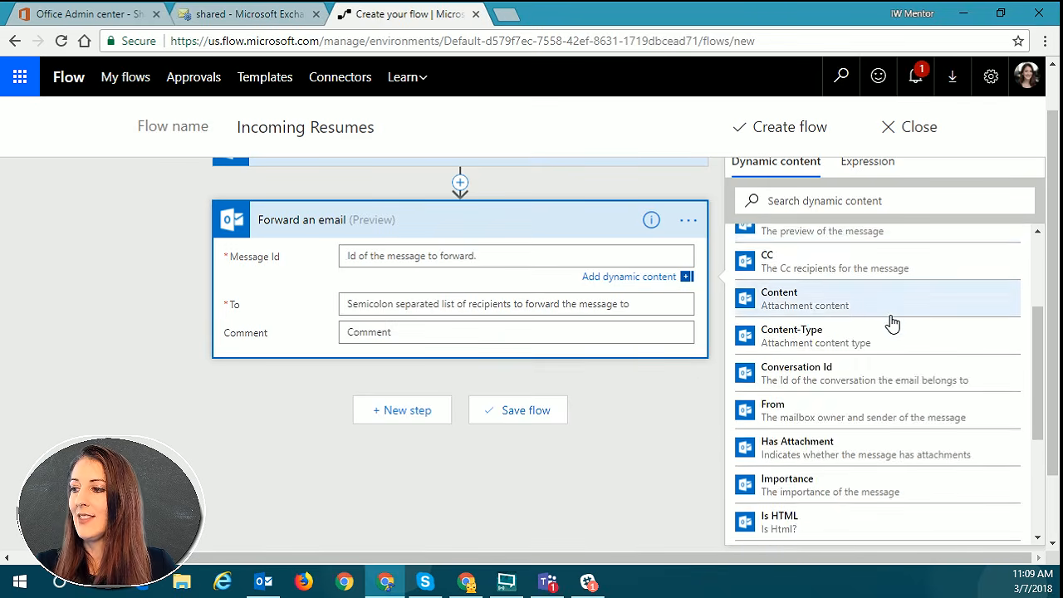
scroll(891, 323, "down", 2)
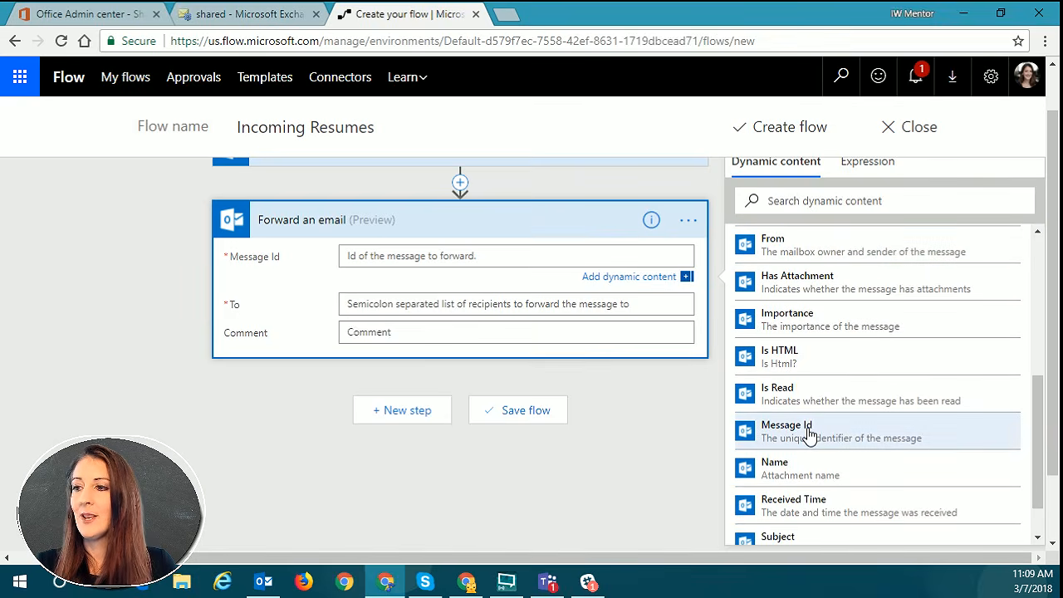
left_click(810, 436)
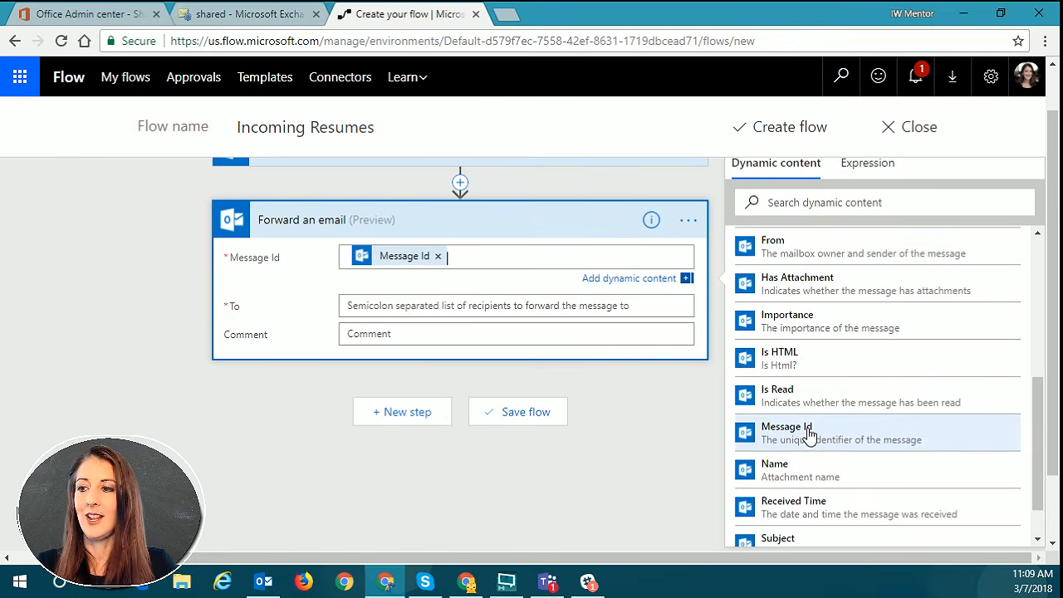
Paste the Teams channel's email address as the forwarding recipient, and strip the display name and angle brackets around the address.
left_click(465, 312)
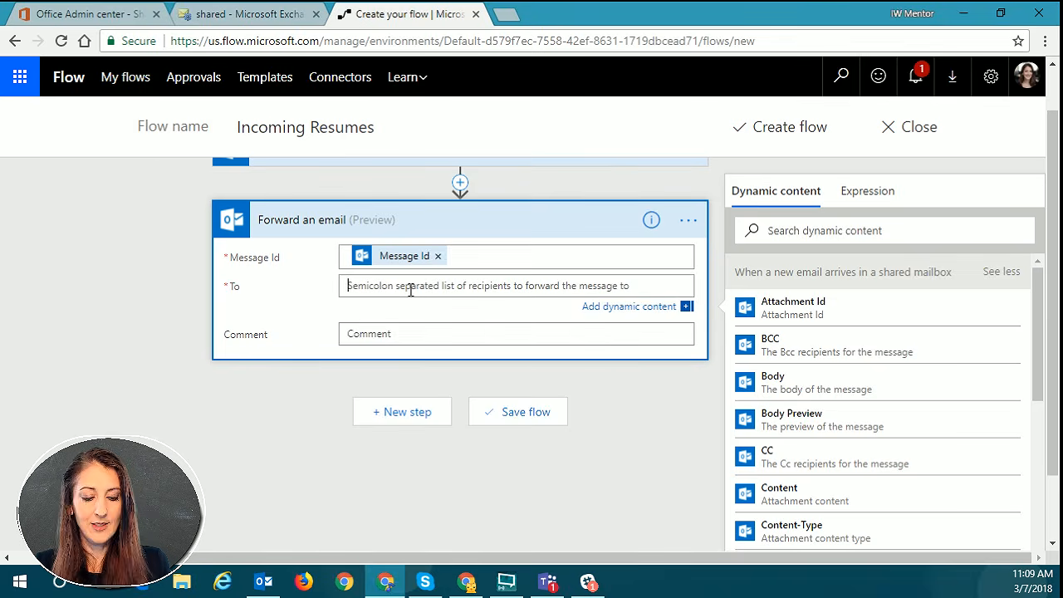
key("ctrl+v")
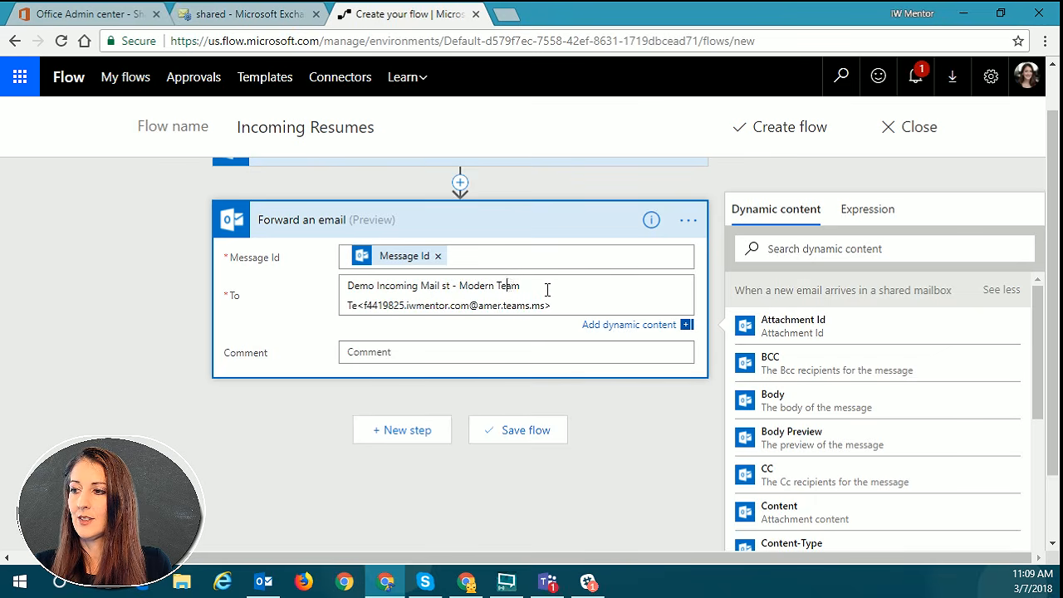
left_click_drag(547, 287, 347, 286)
key("BackSpace")
left_click(363, 286)
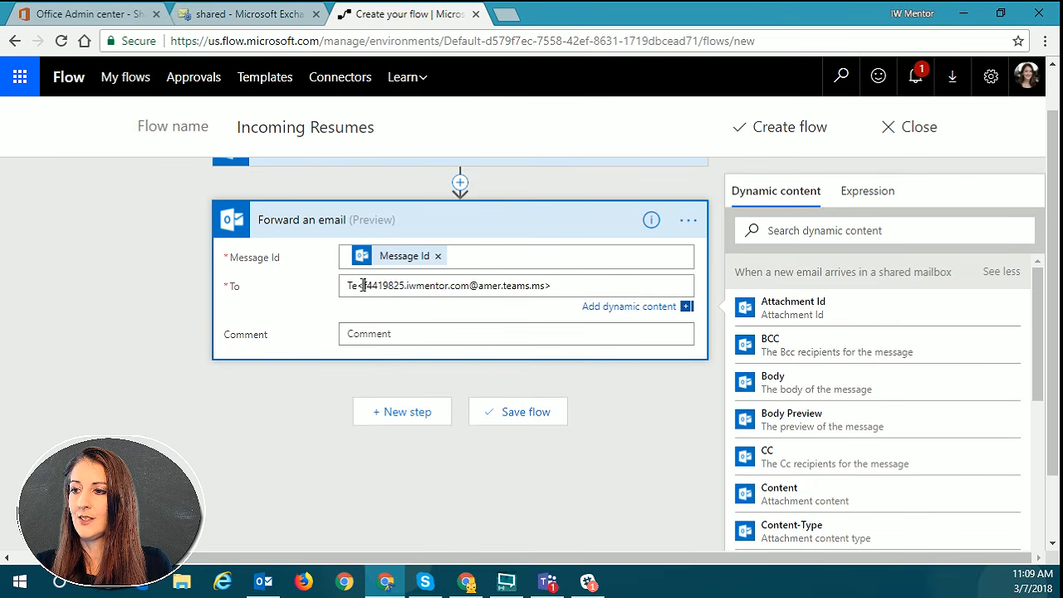
key("BackSpace")
key("BackSpace")
key("BackSpace")
left_click(576, 287)
key("BackSpace")
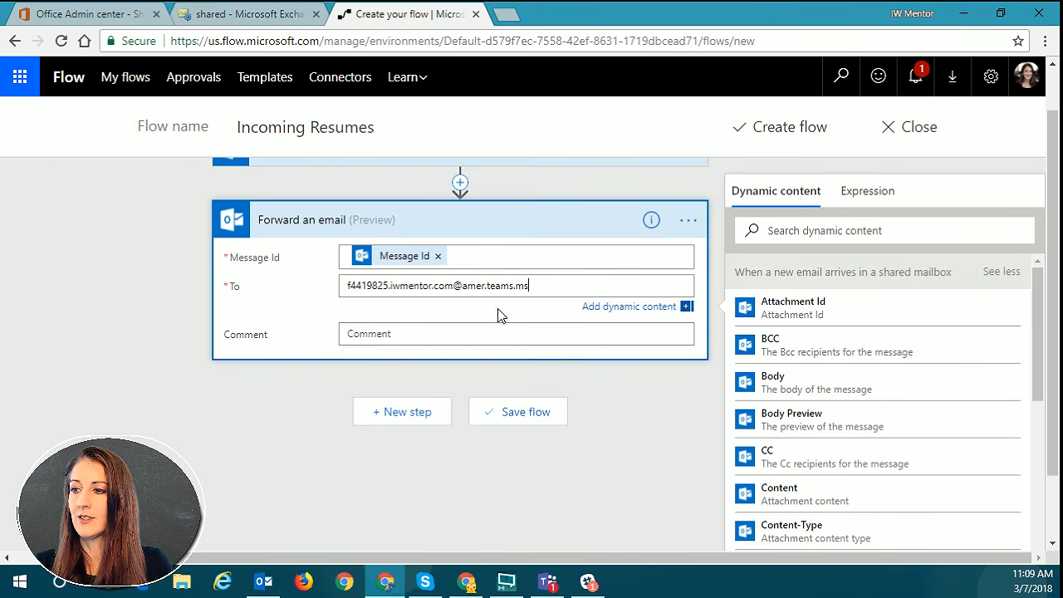
Create the Incoming Resumes flow and switch to Outlook.
left_click(817, 131)
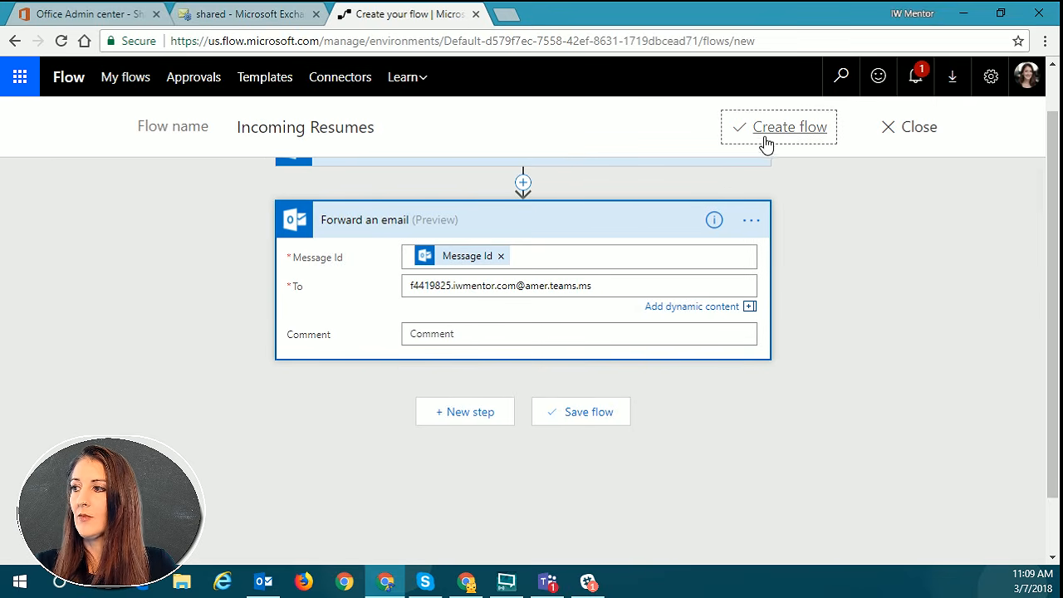
scroll(972, 340, "up", 1)
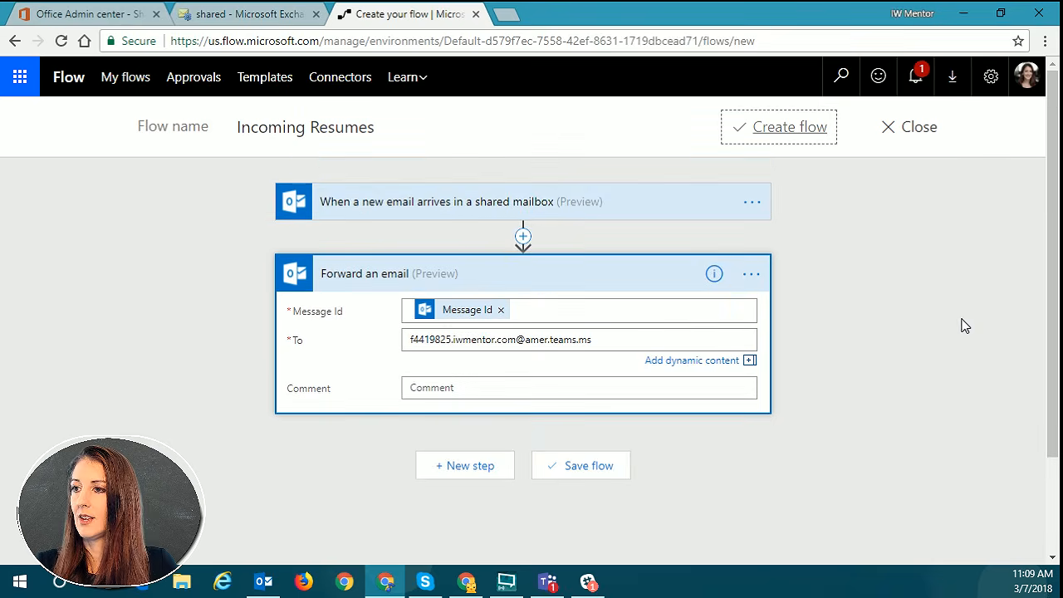
left_click(779, 133)
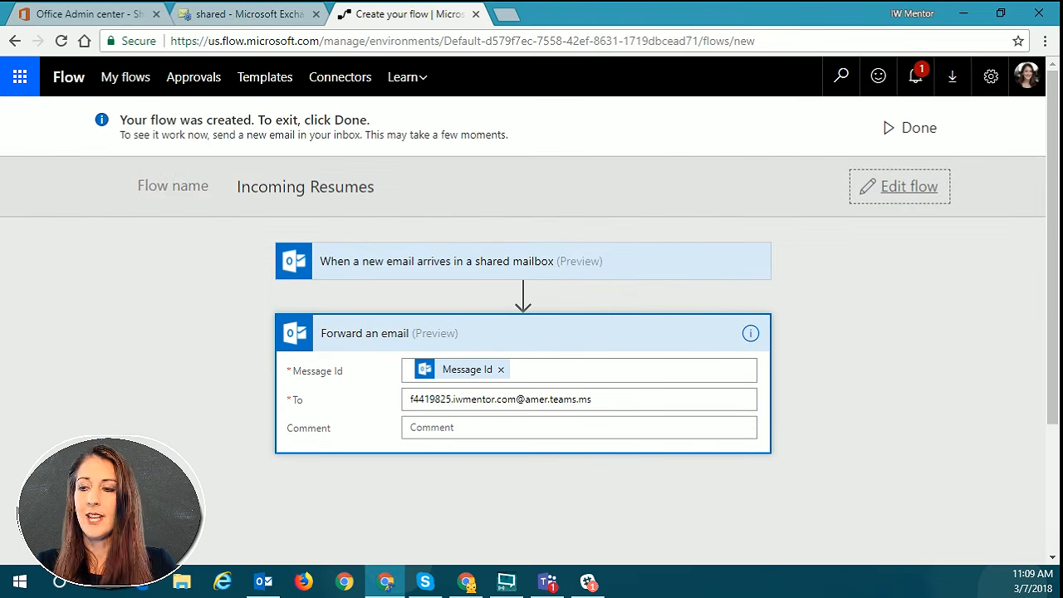
key("alt+Tab")
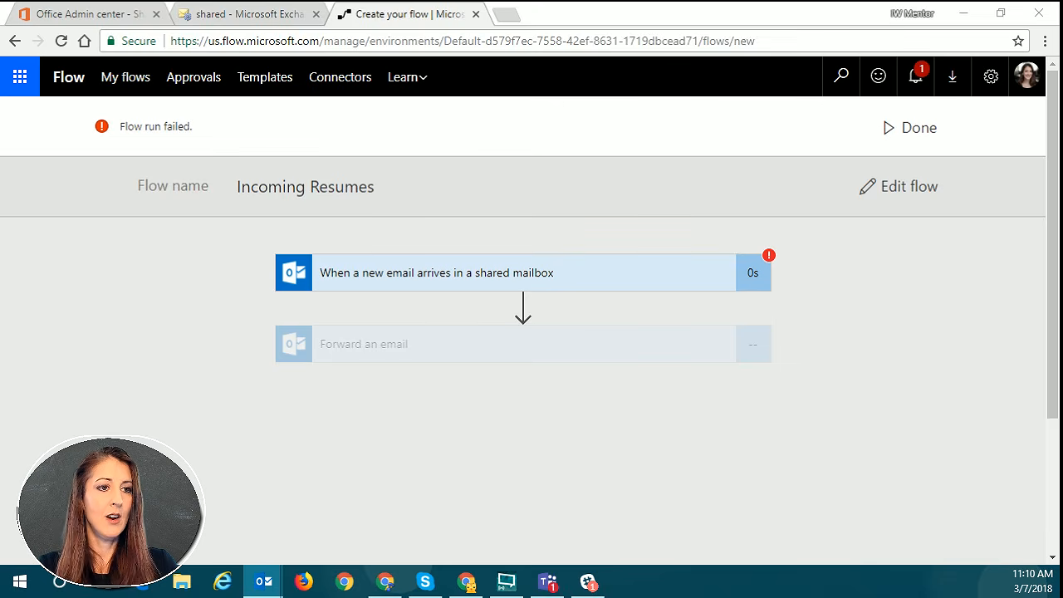
Switch back to Flow in the browser and examine the error details of the failed shared mailbox trigger.
left_click_drag(1, 57, 436, 42)
left_click(105, 209)
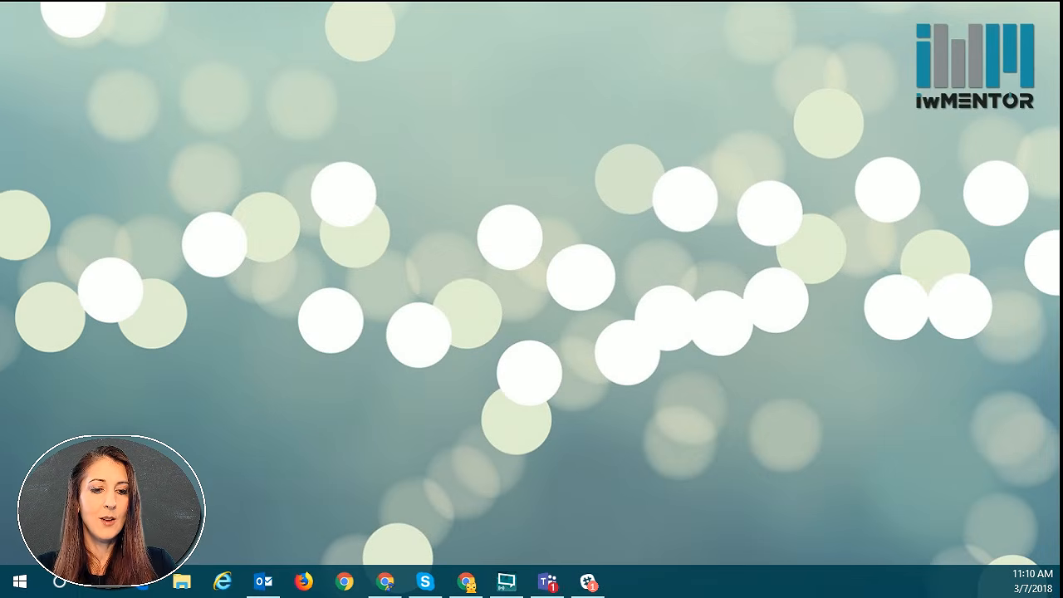
left_click(384, 581)
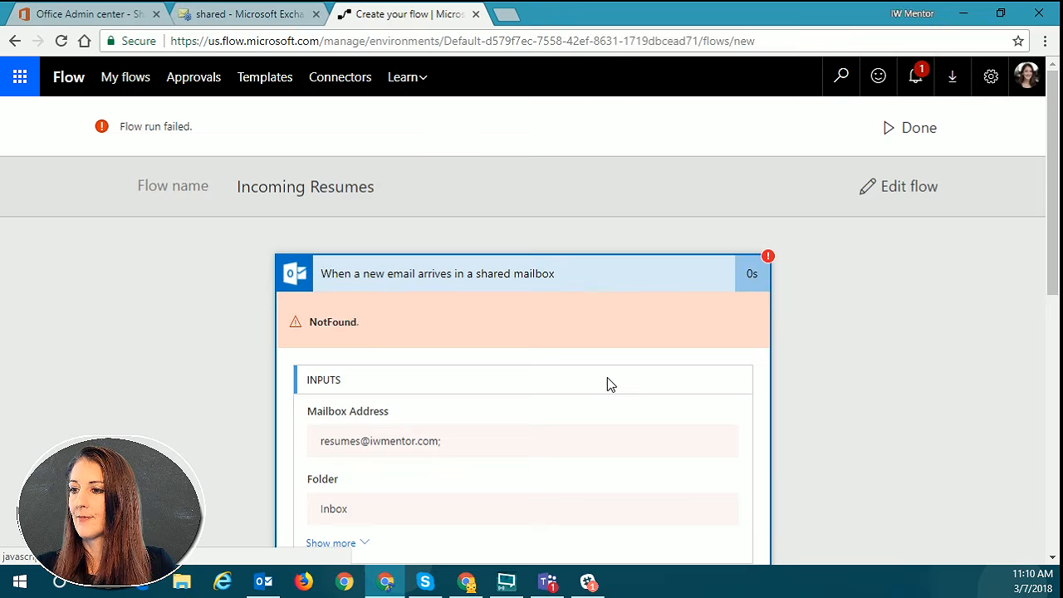
scroll(601, 378, "down", 2)
scroll(586, 365, "down", 5)
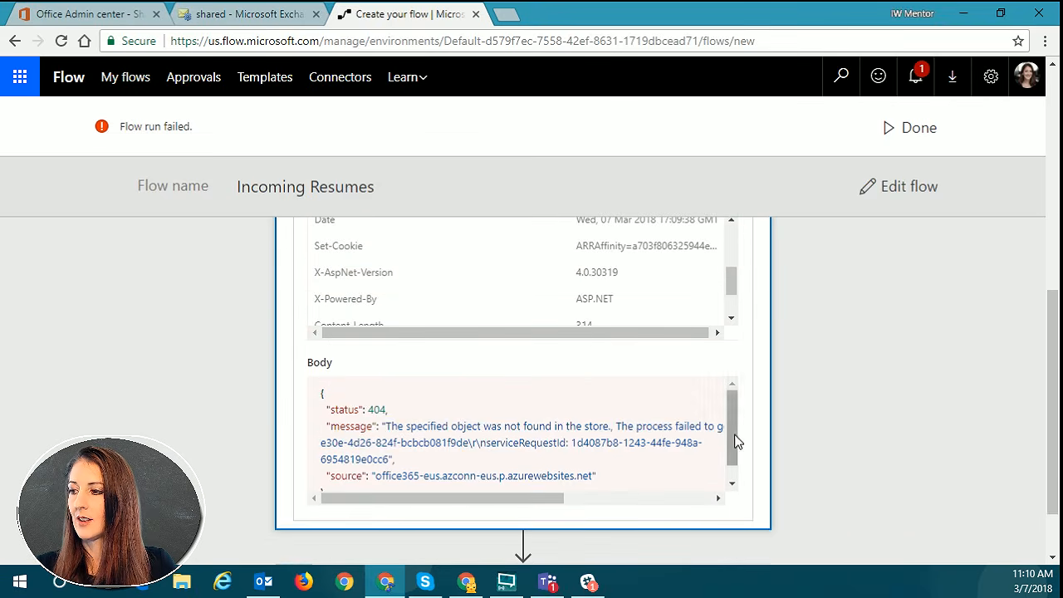
scroll(733, 439, "down", 1)
mouse_move(524, 501)
left_mouse_down()
mouse_move(714, 498)
mouse_move(522, 498)
left_mouse_up()
scroll(658, 409, "up", 2)
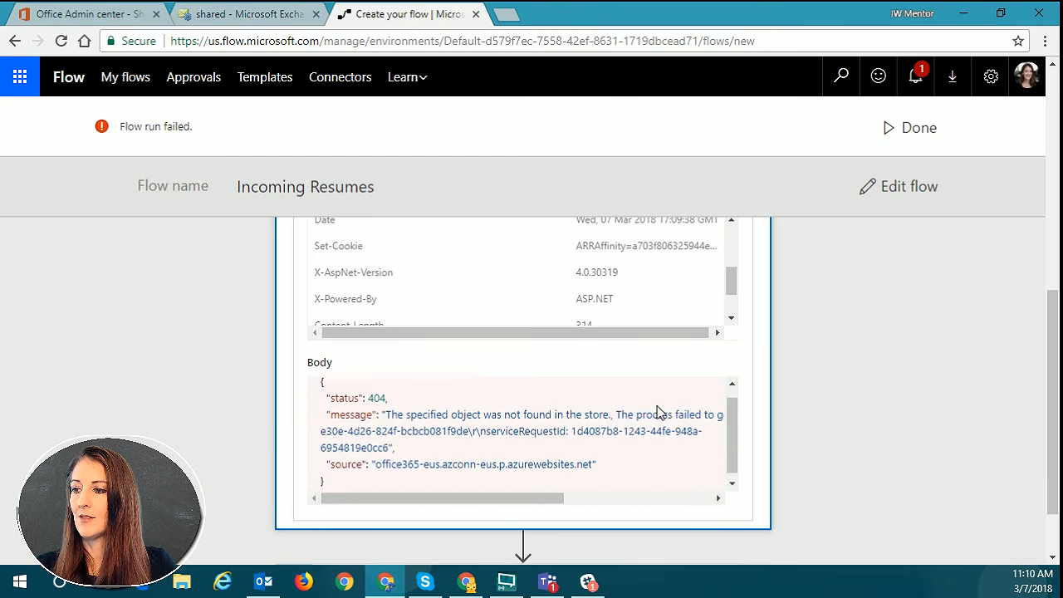
Open the flow for editing, then switch to Teams and copy the Demo Incoming Mail channel's email address.
left_click(913, 184)
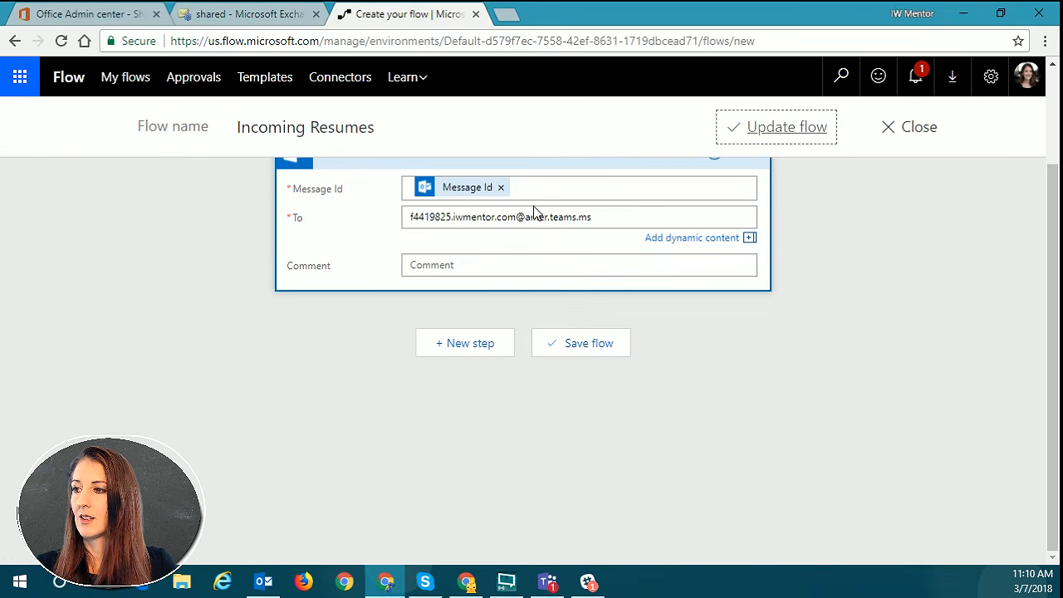
left_click(628, 216)
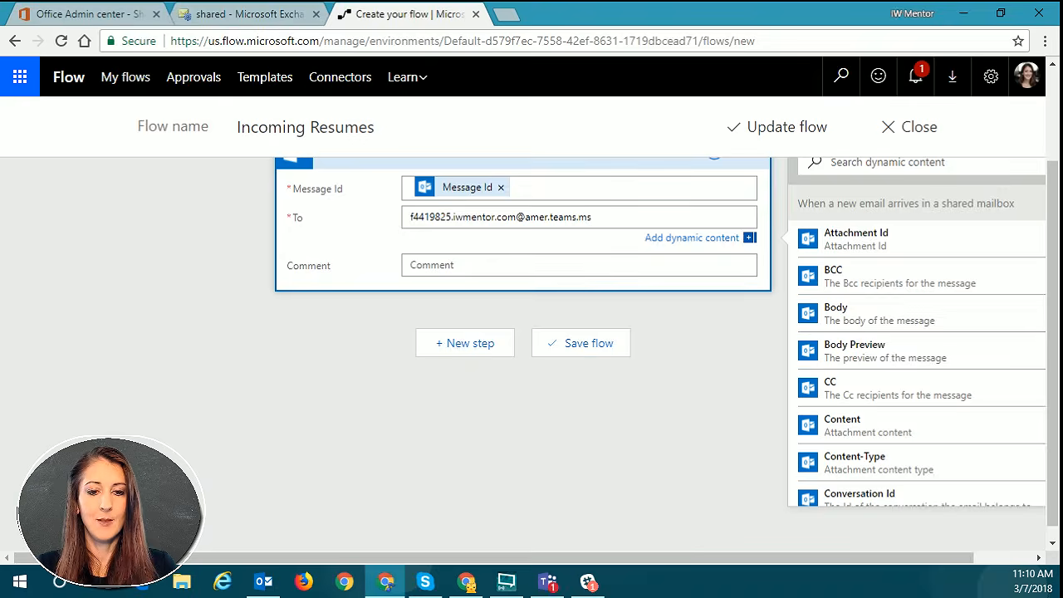
key("alt+Tab")
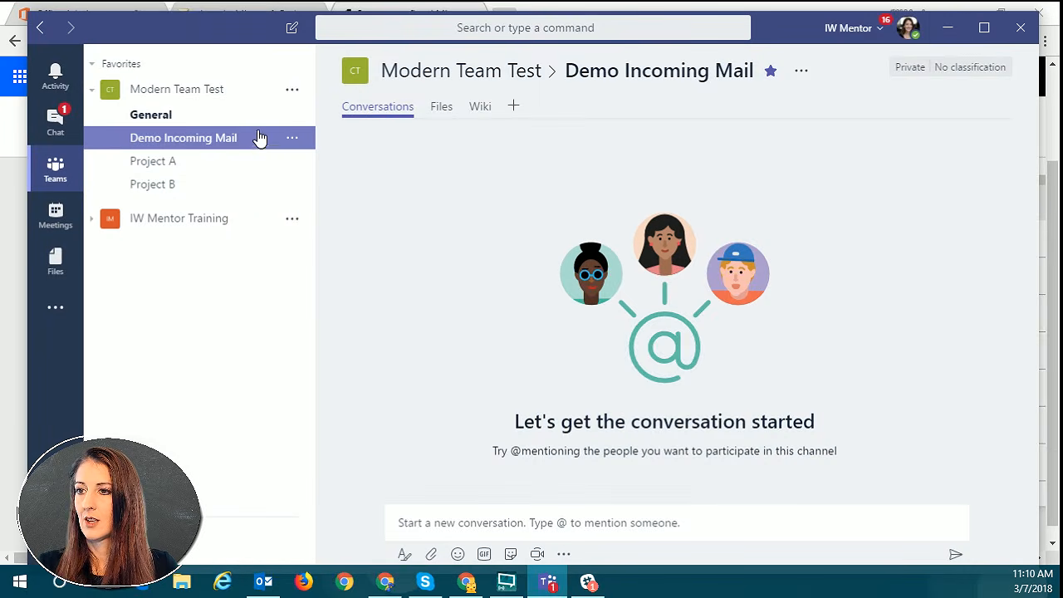
left_click(293, 139)
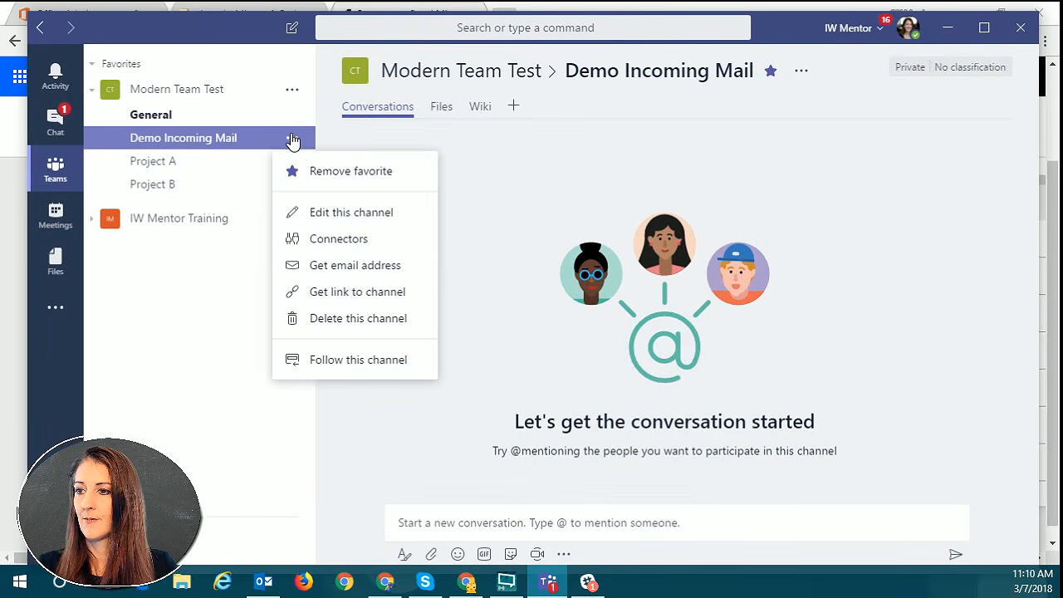
left_click(374, 265)
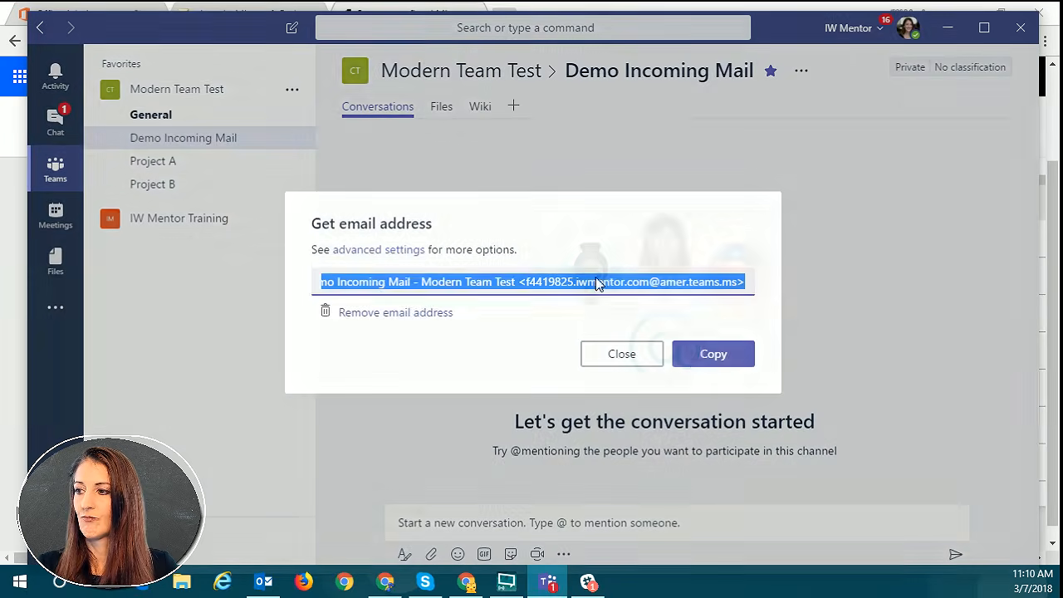
left_click(534, 286)
left_click_drag(527, 285, 745, 308)
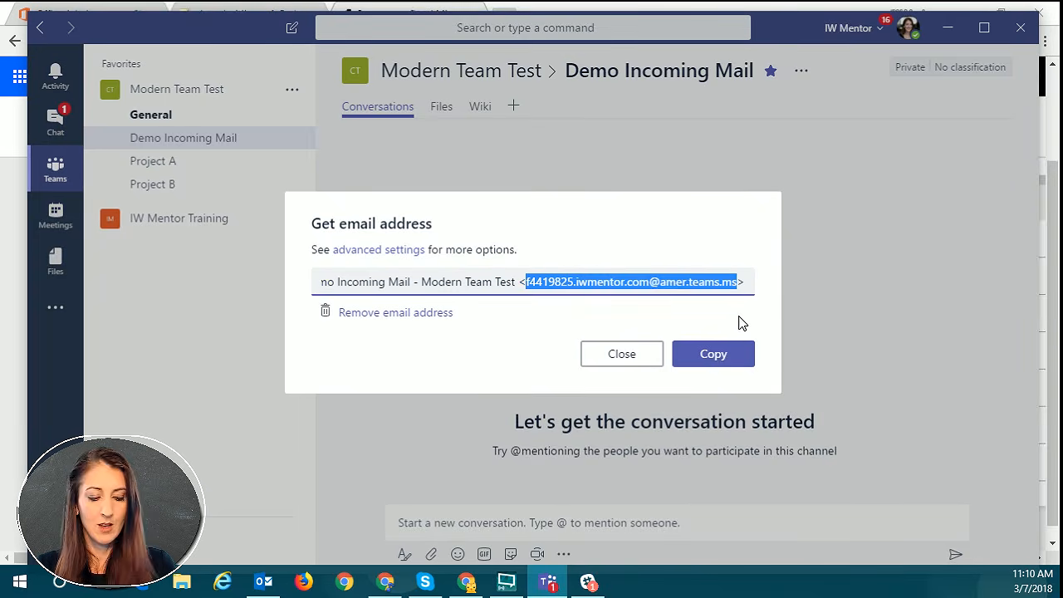
left_click(724, 355)
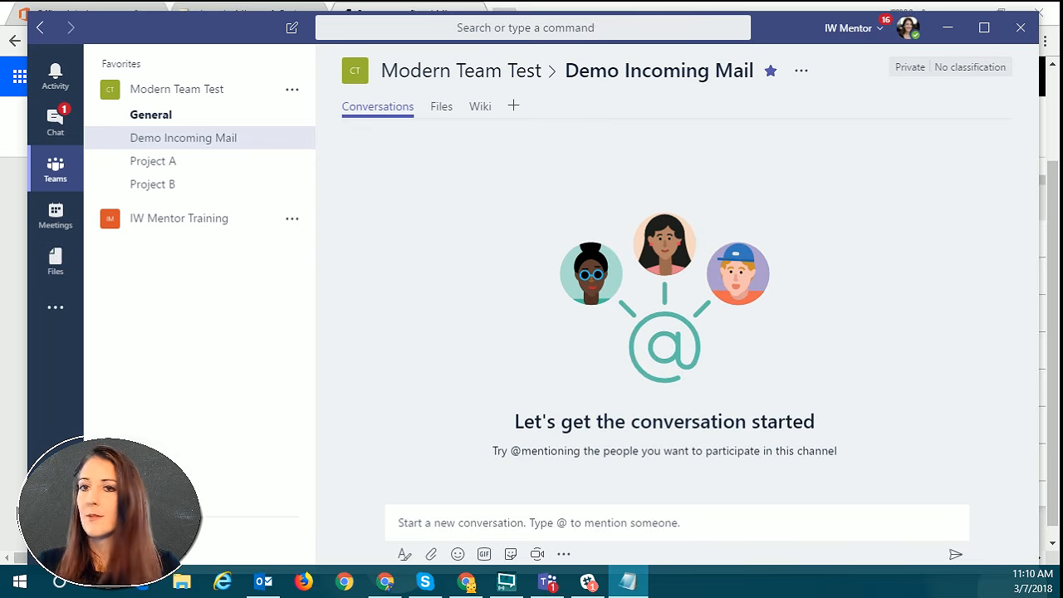
Replace the forwarding recipient with the channel's bare email address, update the flow and finish editing.
left_click(947, 27)
left_click_drag(593, 217, 345, 204)
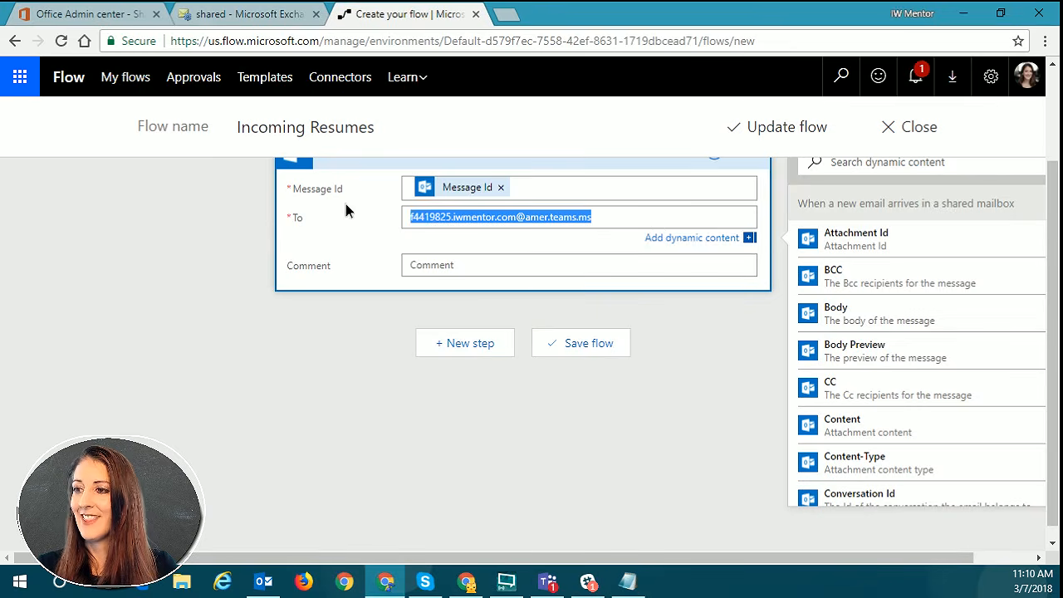
left_click(345, 204)
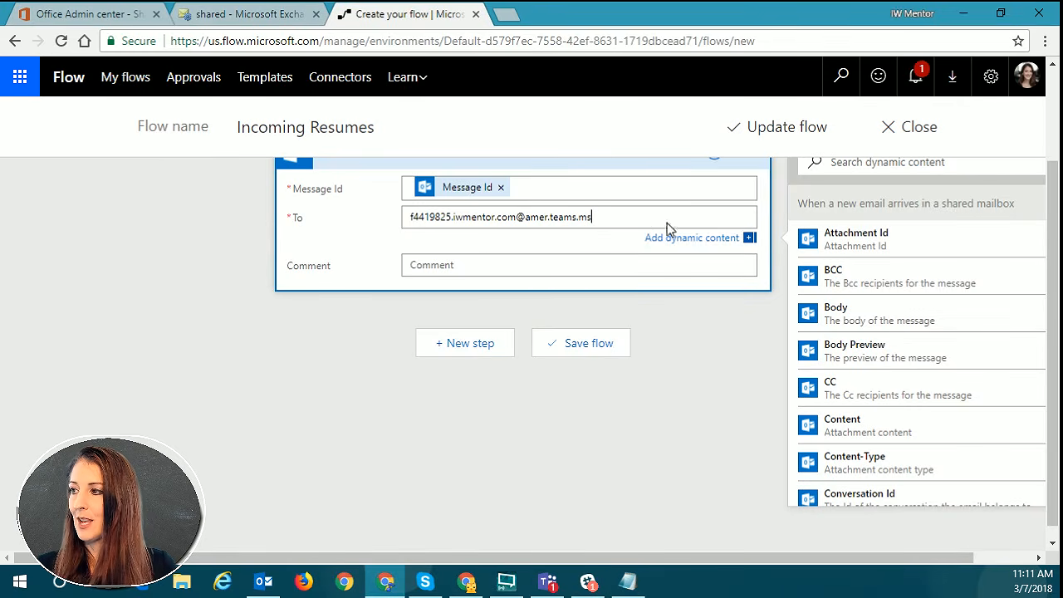
left_click(811, 136)
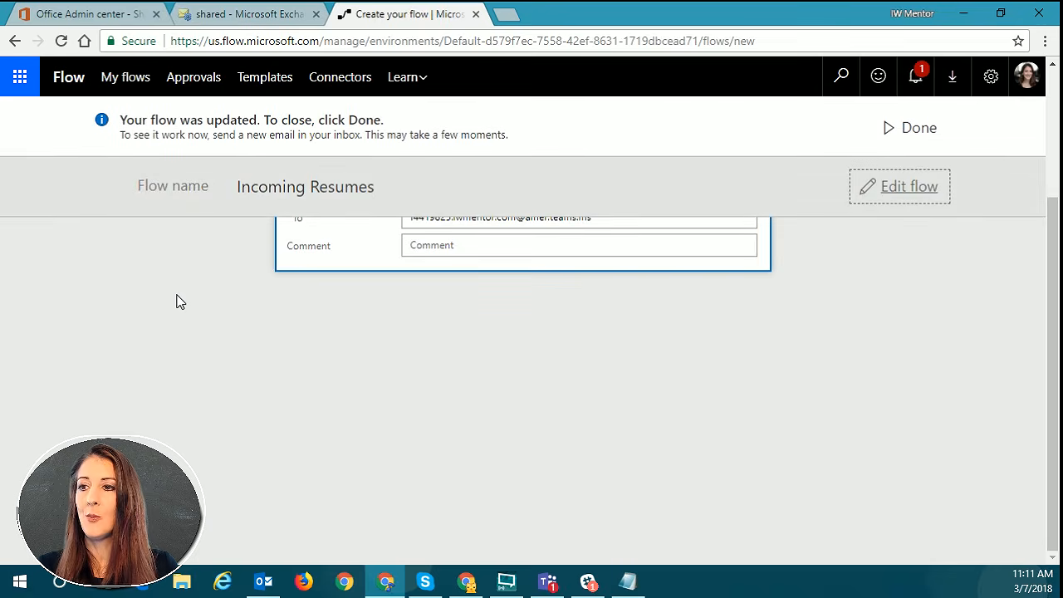
left_click(922, 135)
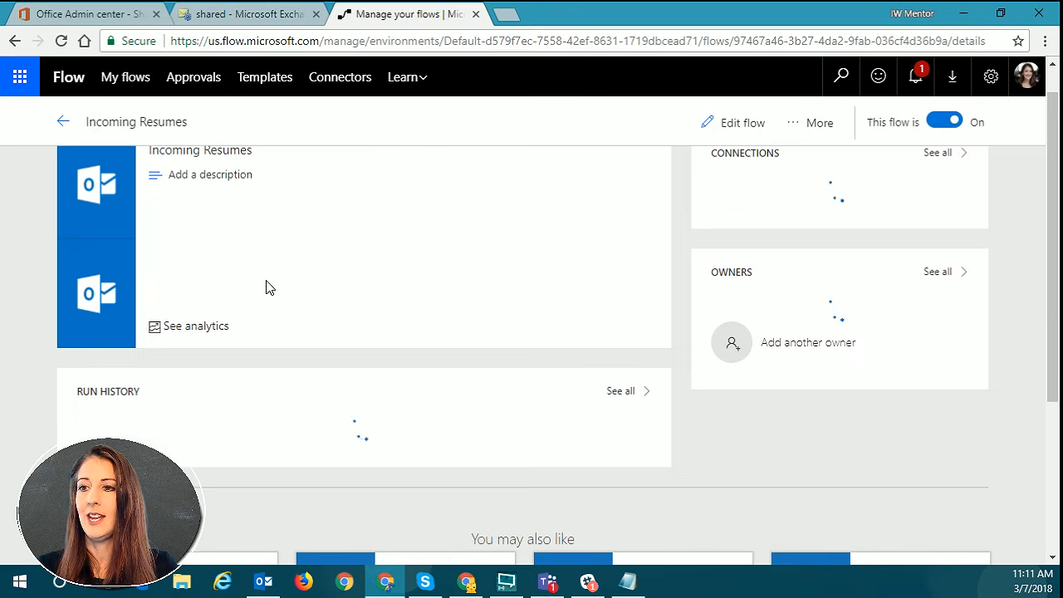
Check the Incoming Resumes flow's full run history and return to its details page.
scroll(705, 420, "up", 1)
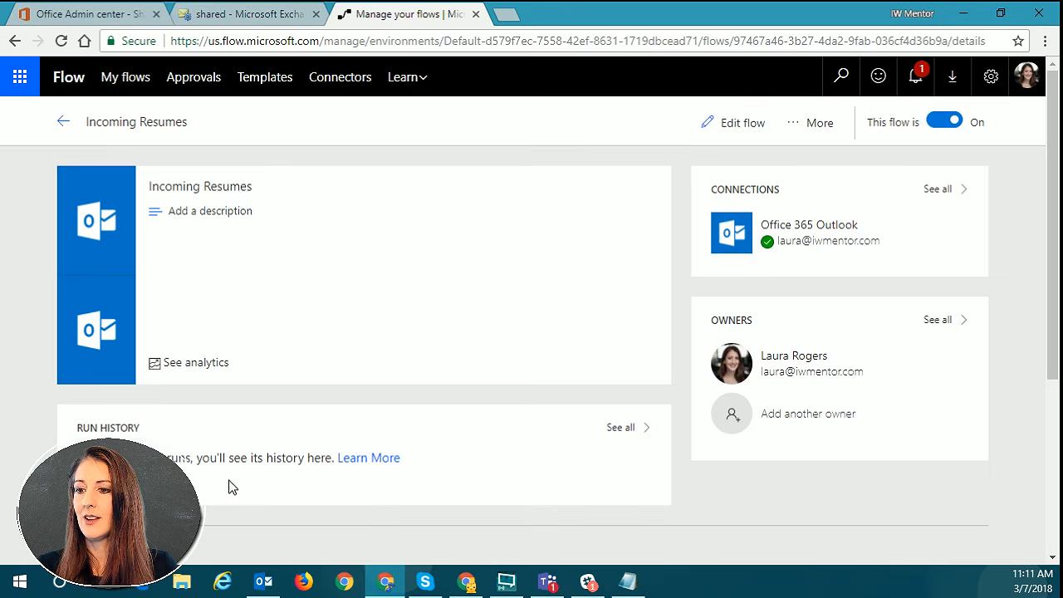
left_click(631, 431)
left_click(71, 124)
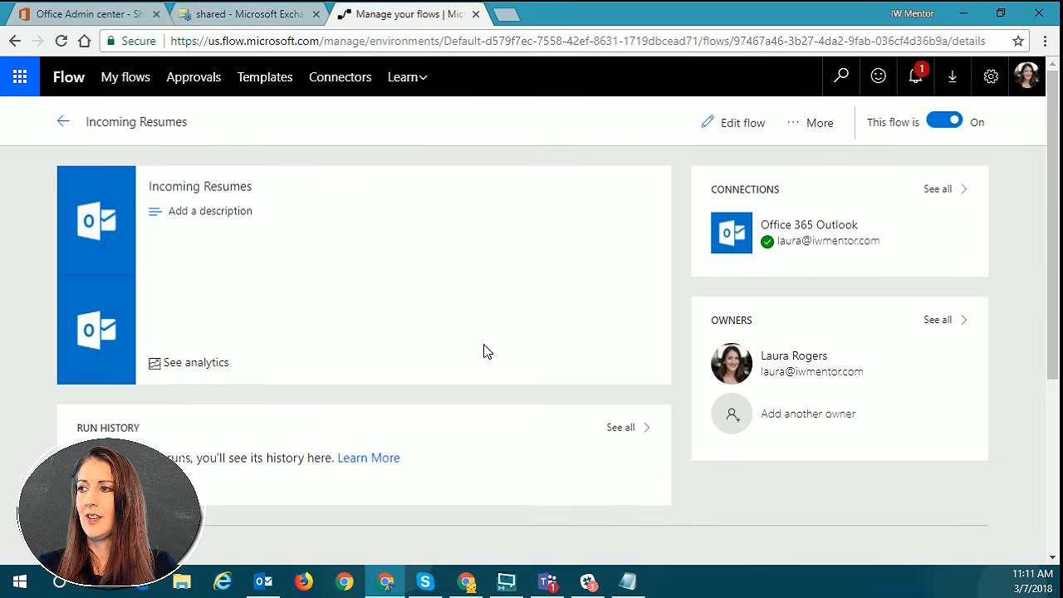
Reopen the flow for editing, review the Forward an email action's fields, and save the flow again.
left_click(748, 125)
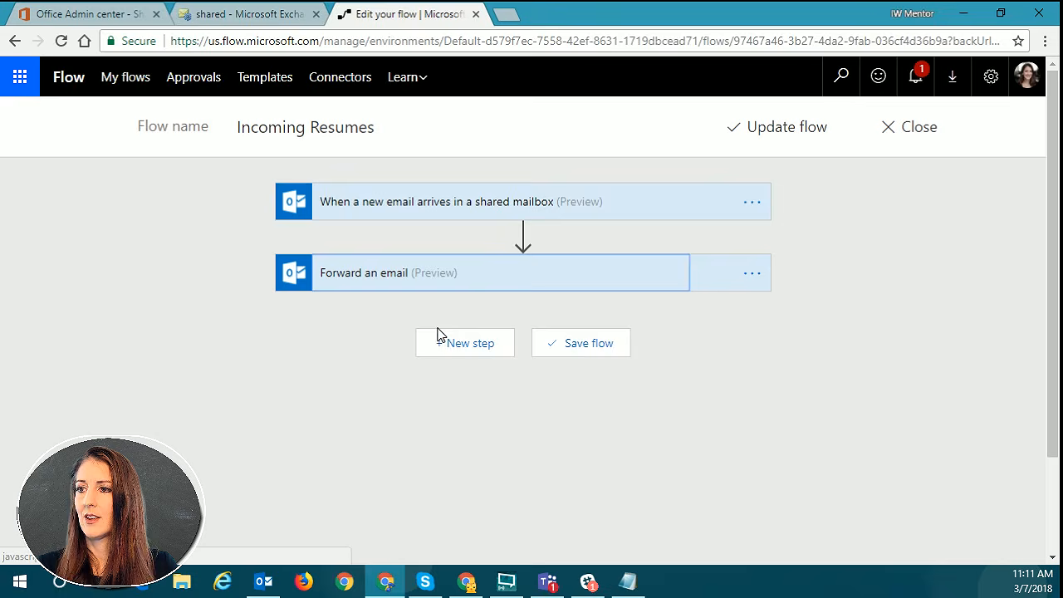
left_click(489, 207)
left_click(489, 208)
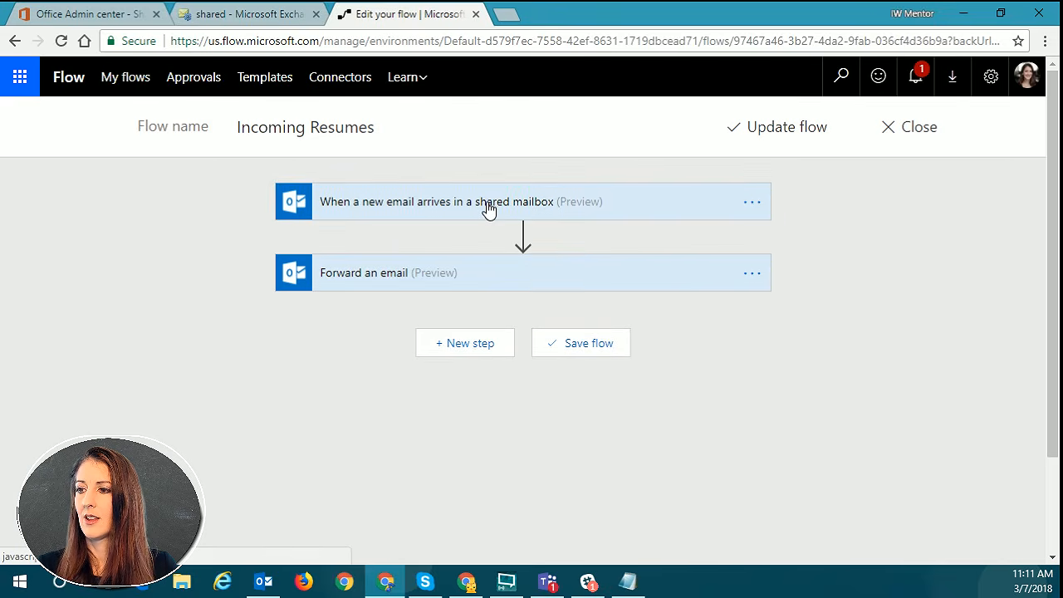
left_click(454, 281)
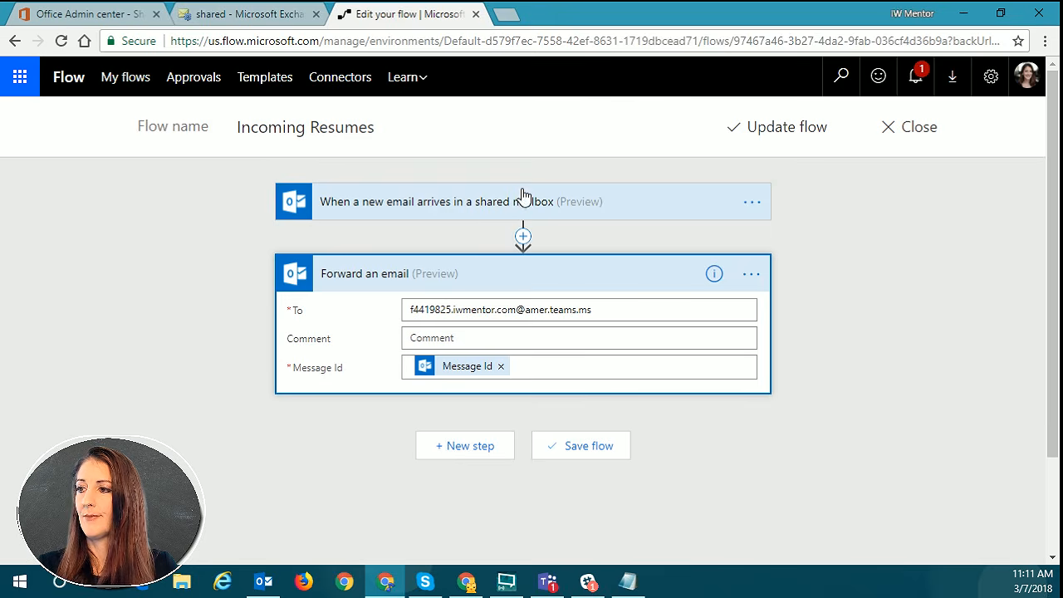
left_click(750, 133)
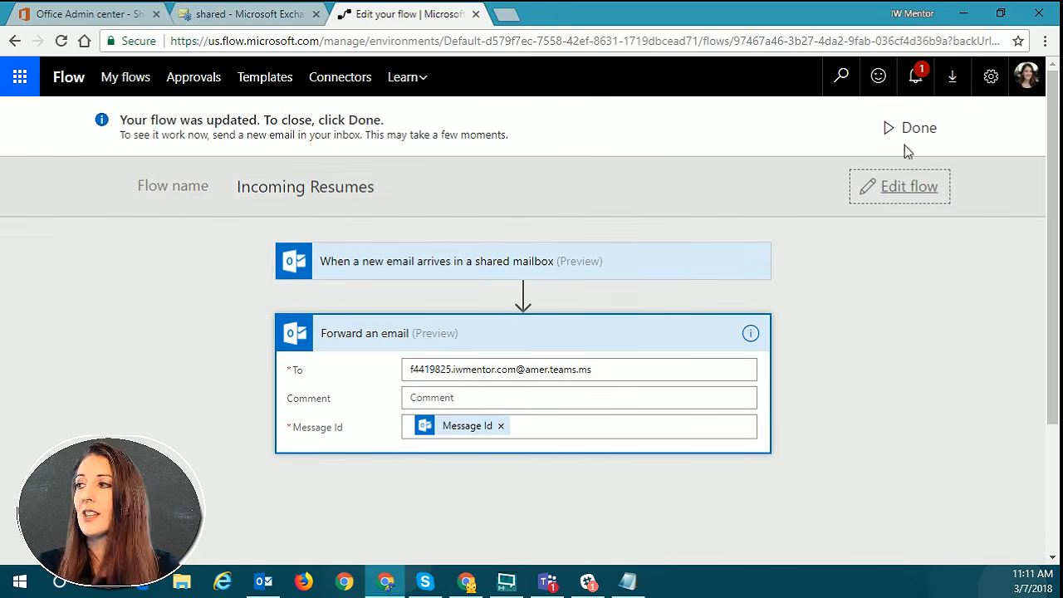
left_click(903, 143)
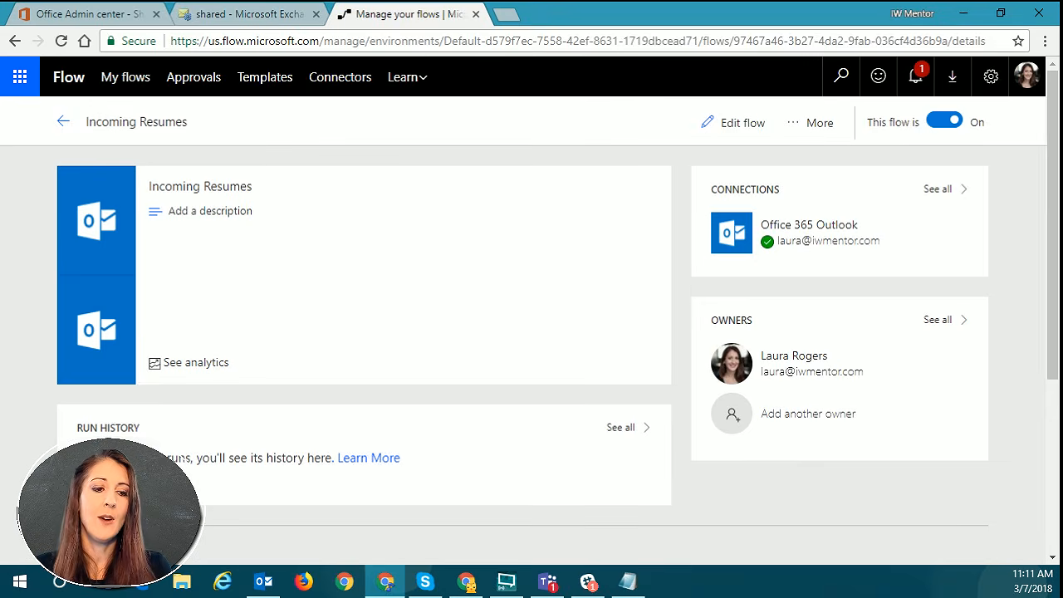
key("alt+Tab")
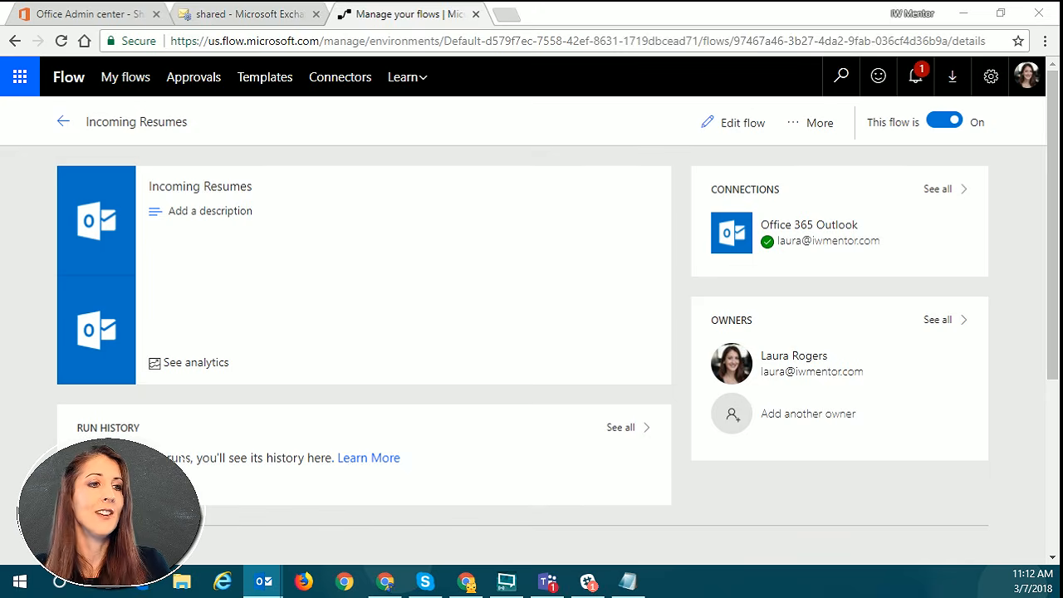
key("alt+Tab")
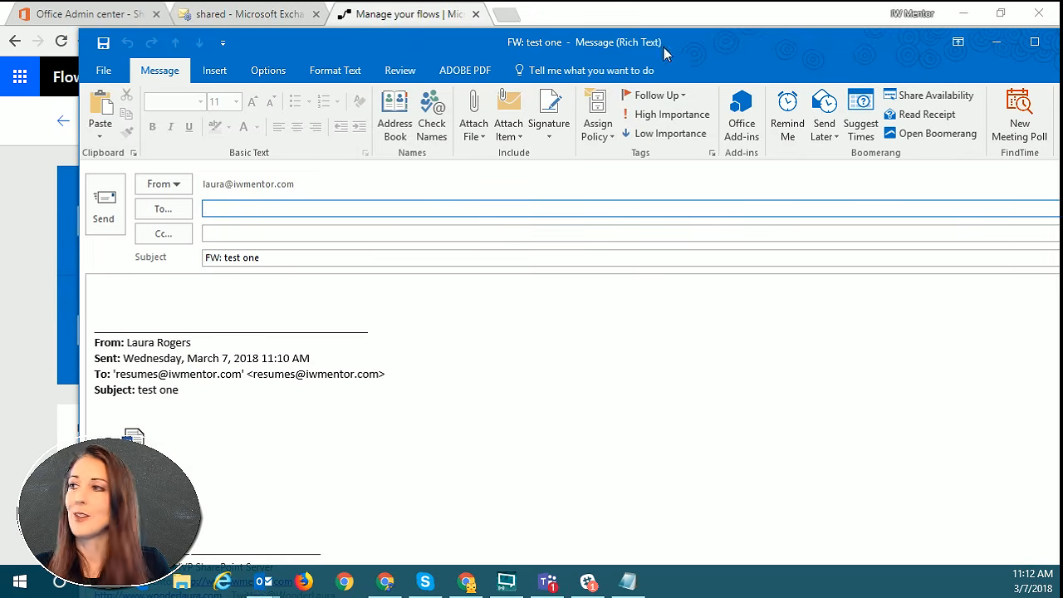
left_click_drag(903, 43, 731, 44)
left_click(884, 41)
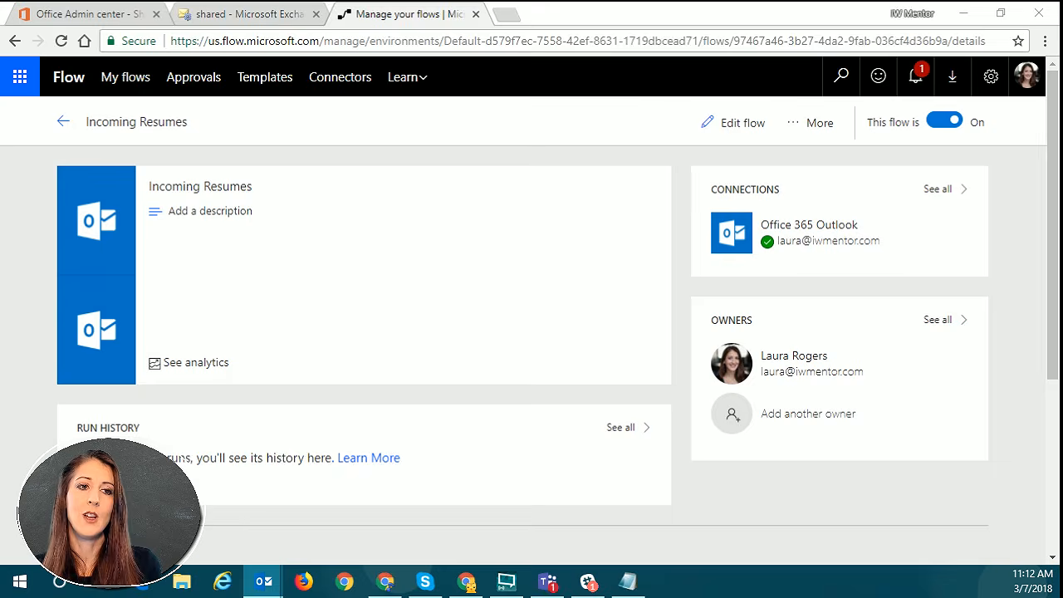
Bring up the test one message in Outlook for resending to the Resumes shared mailbox.
key("alt+Tab")
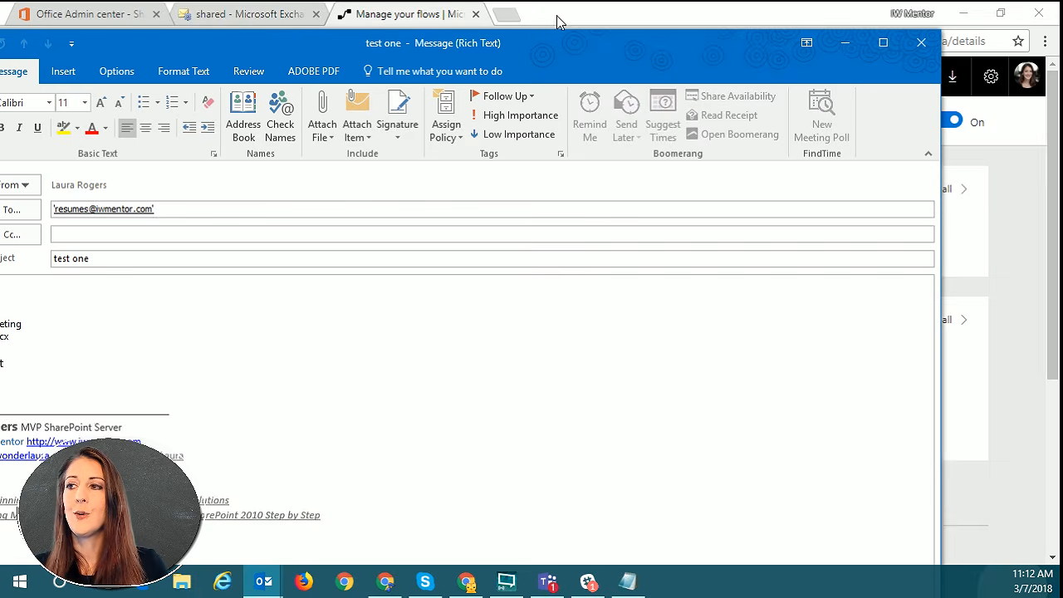
left_click_drag(543, 46, 369, 52)
key("alt+Tab")
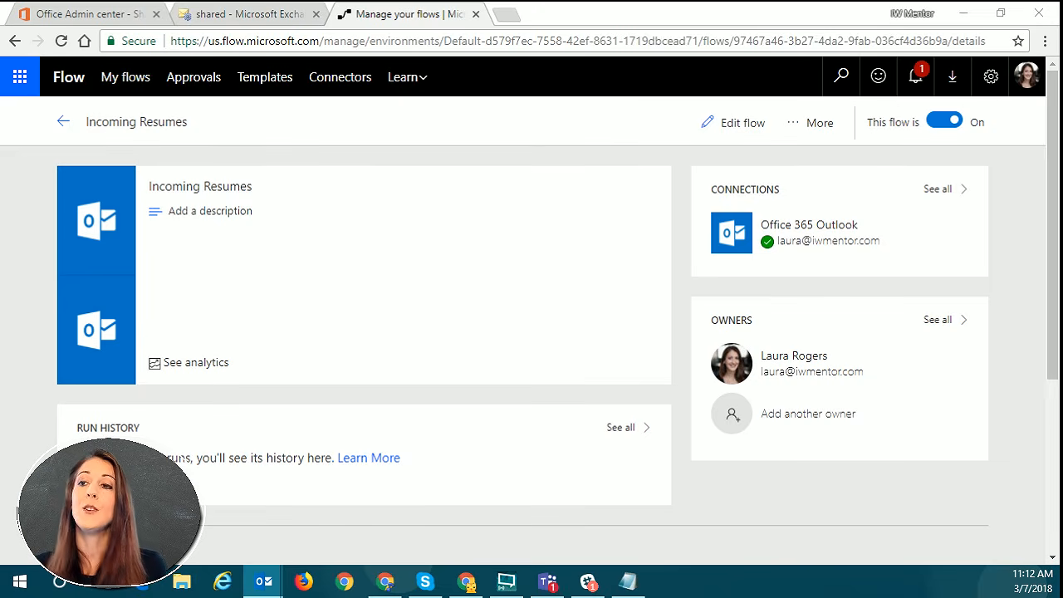
Switch to Teams and review the email address settings of the Demo Incoming Mail channel.
key("alt+Tab")
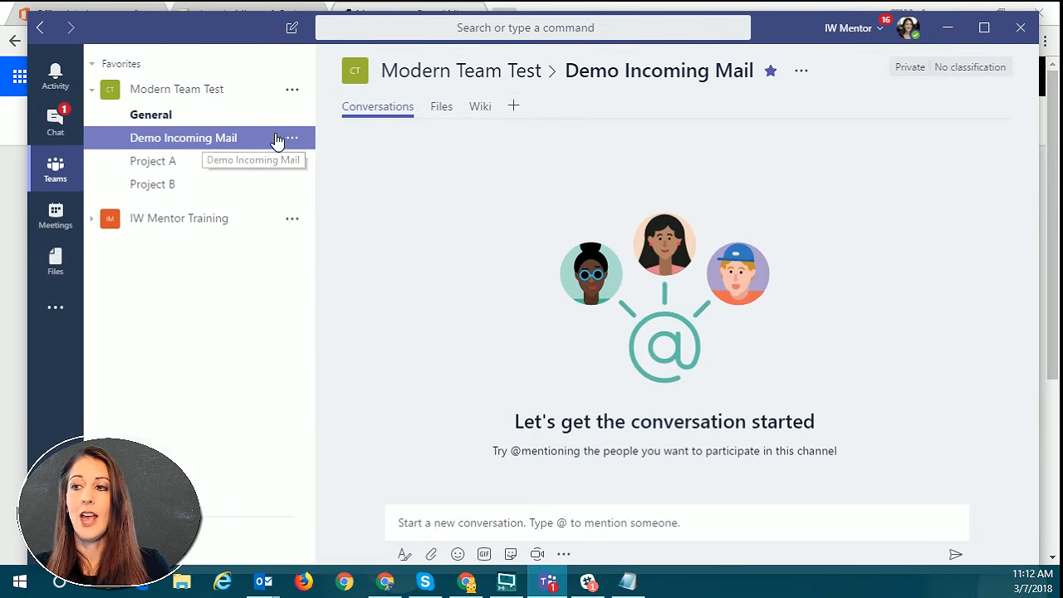
left_click(176, 116)
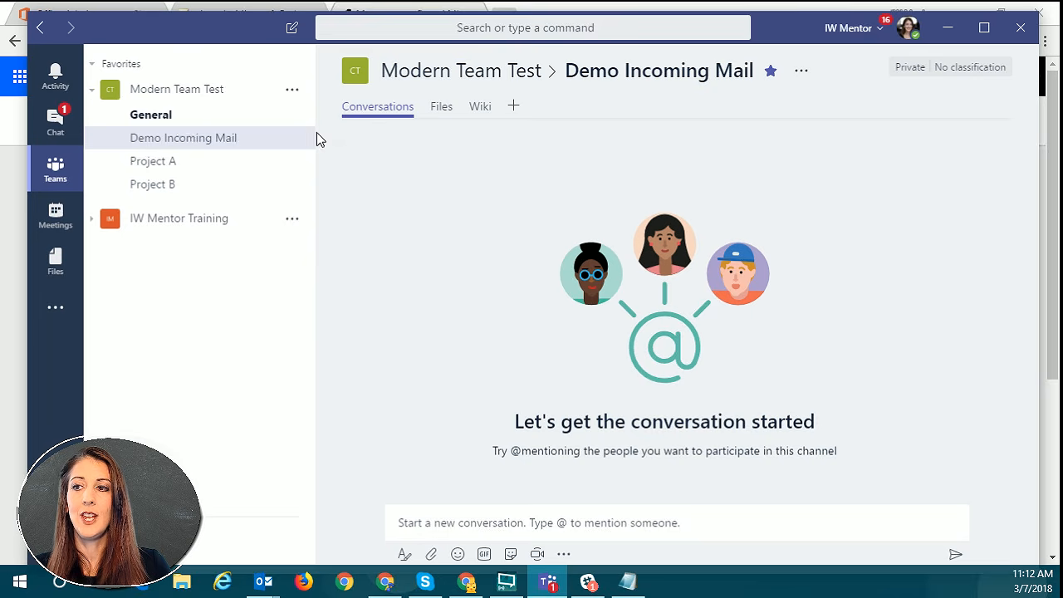
left_click(291, 138)
left_click(354, 265)
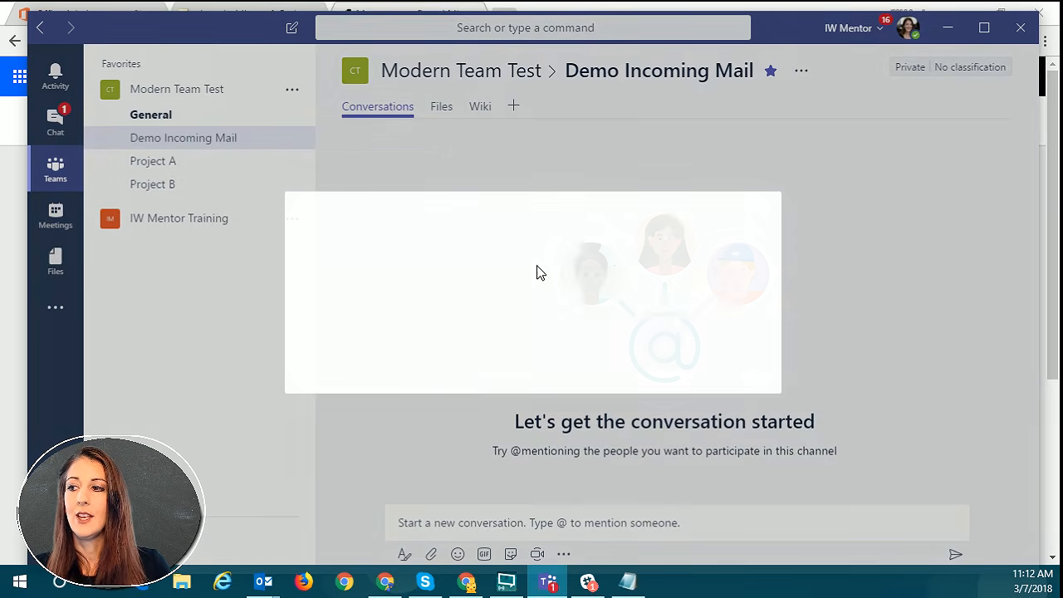
left_click(622, 357)
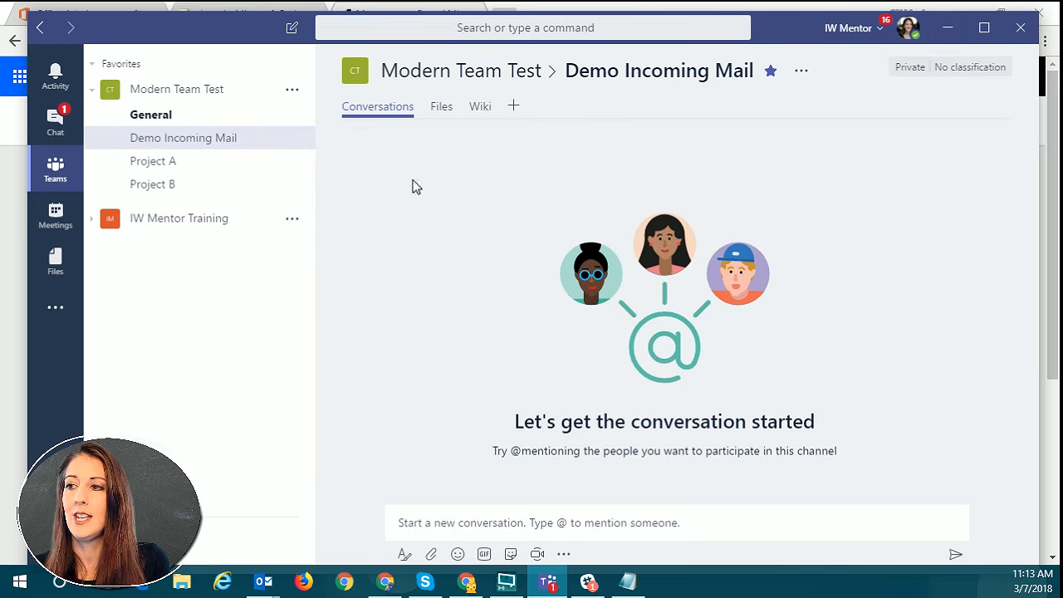
Check the Demo Incoming Mail channel's files and conversations for the forwarded email, and return to Flow in the browser.
left_click(441, 110)
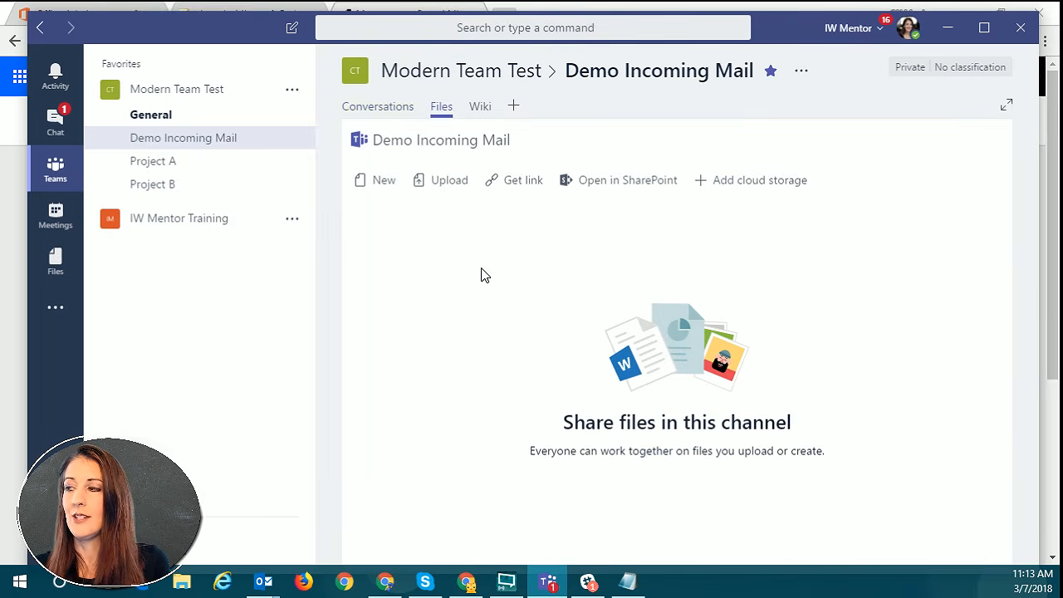
left_click(392, 121)
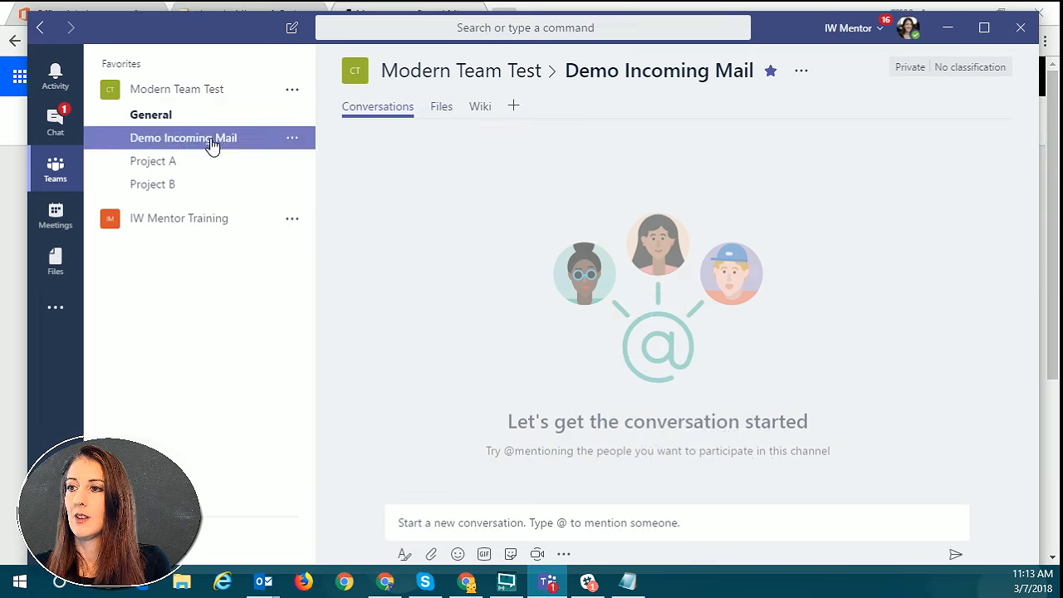
left_click(951, 30)
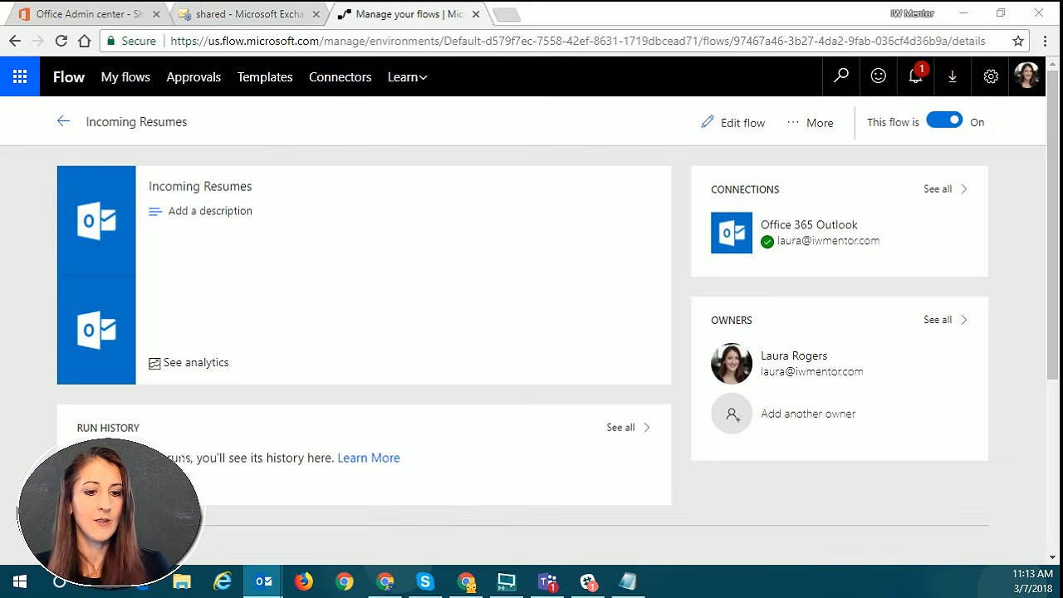
key("alt+Tab")
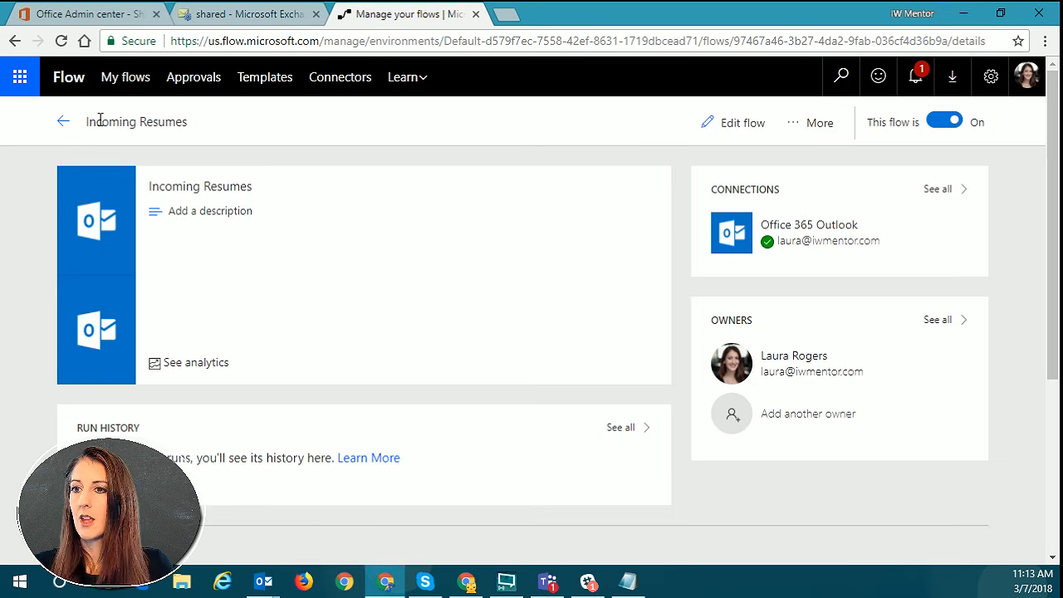
Reload the Incoming Resumes flow details and check its full run history.
left_click(561, 46)
key("Return")
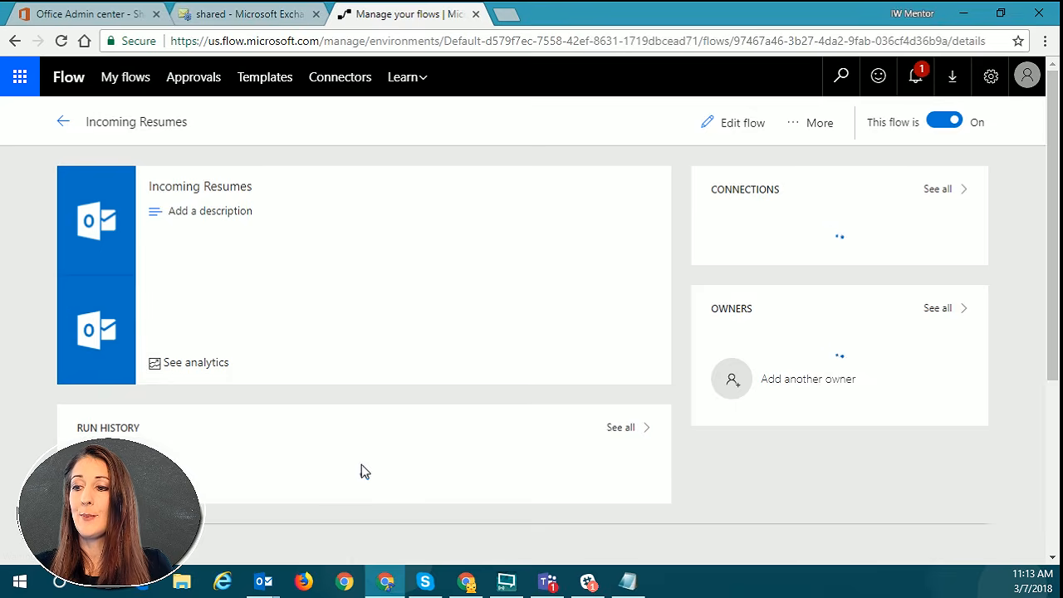
left_click(625, 428)
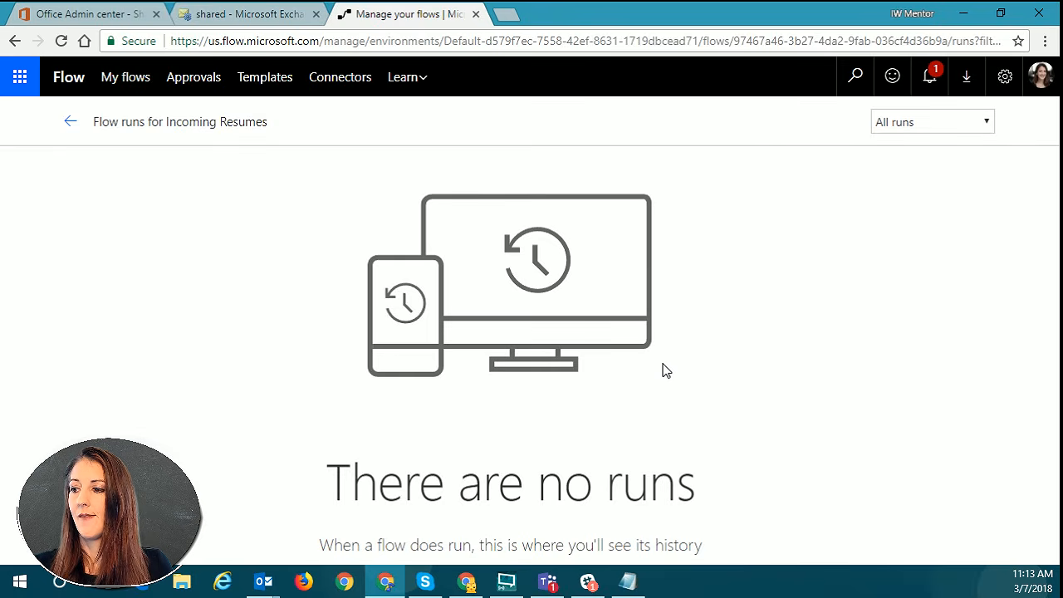
Move the Exchange admin center page out into its own browser window.
left_click(262, 13)
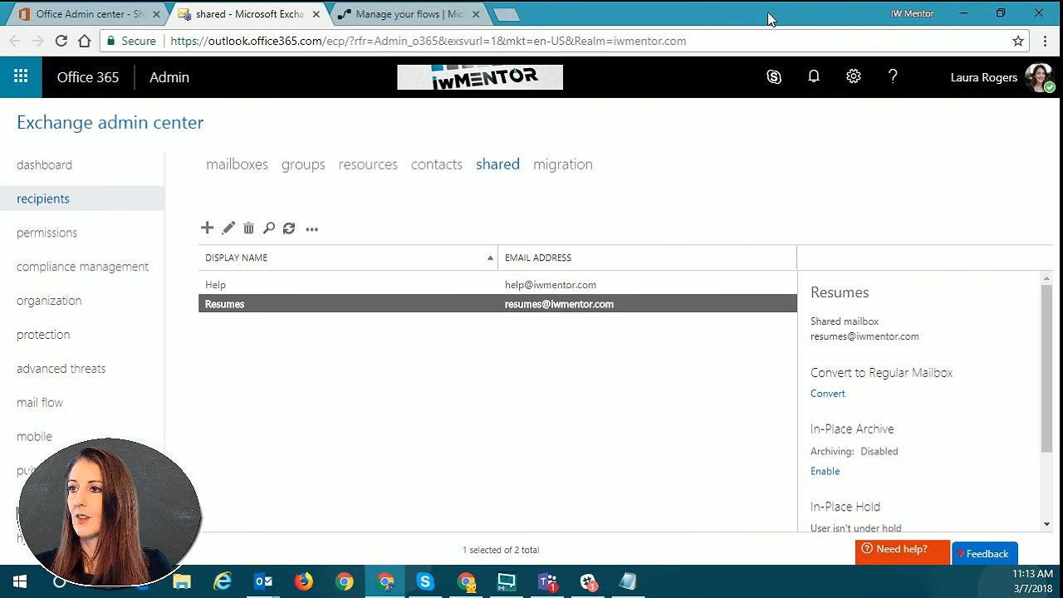
left_click(315, 14)
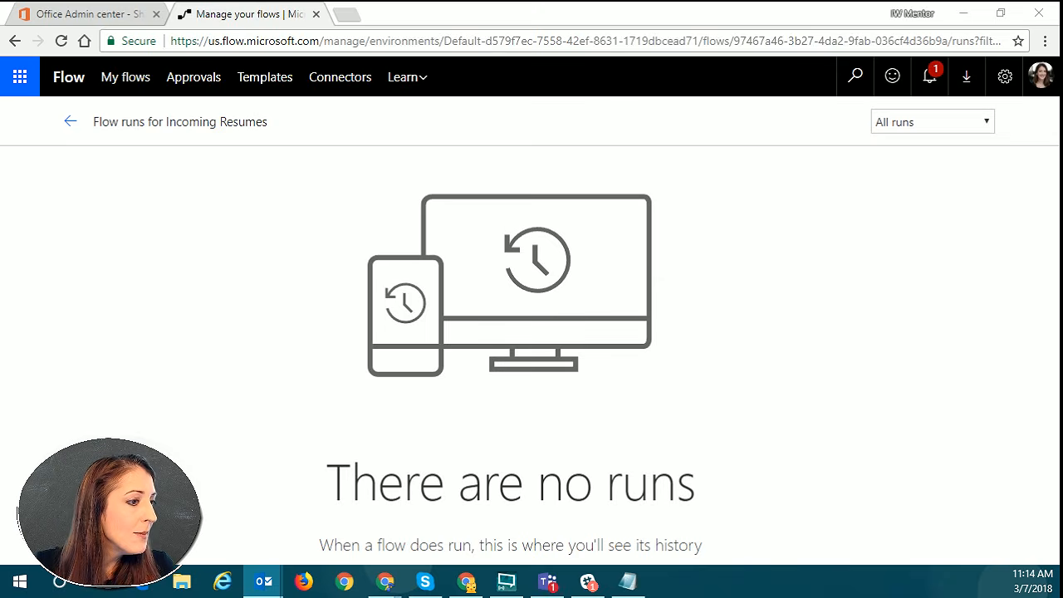
Recheck the Incoming Resumes run history and return to the list of flows.
left_click(69, 121)
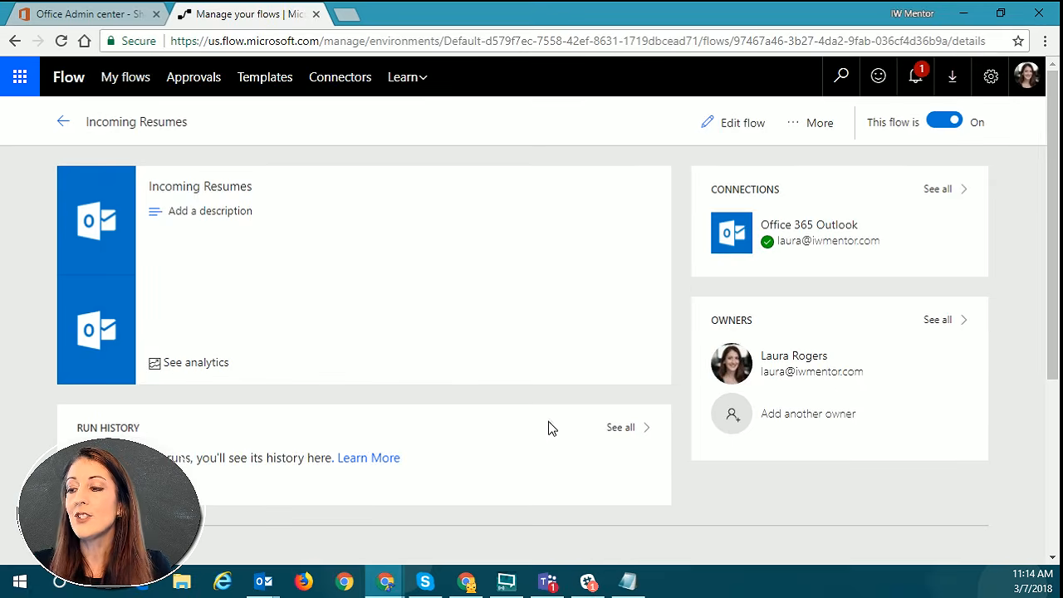
left_click(633, 428)
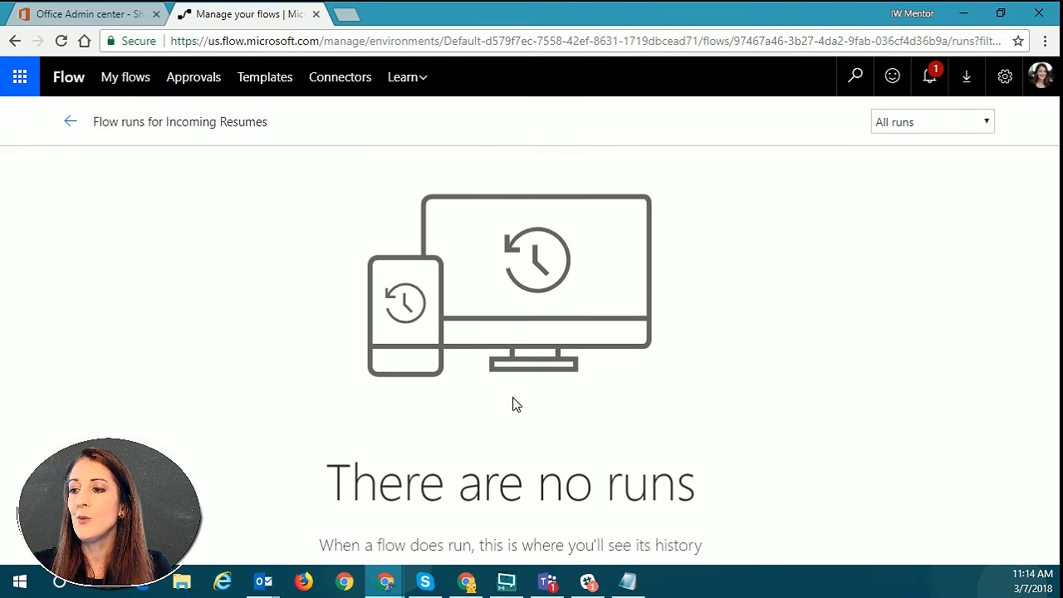
left_click(65, 123)
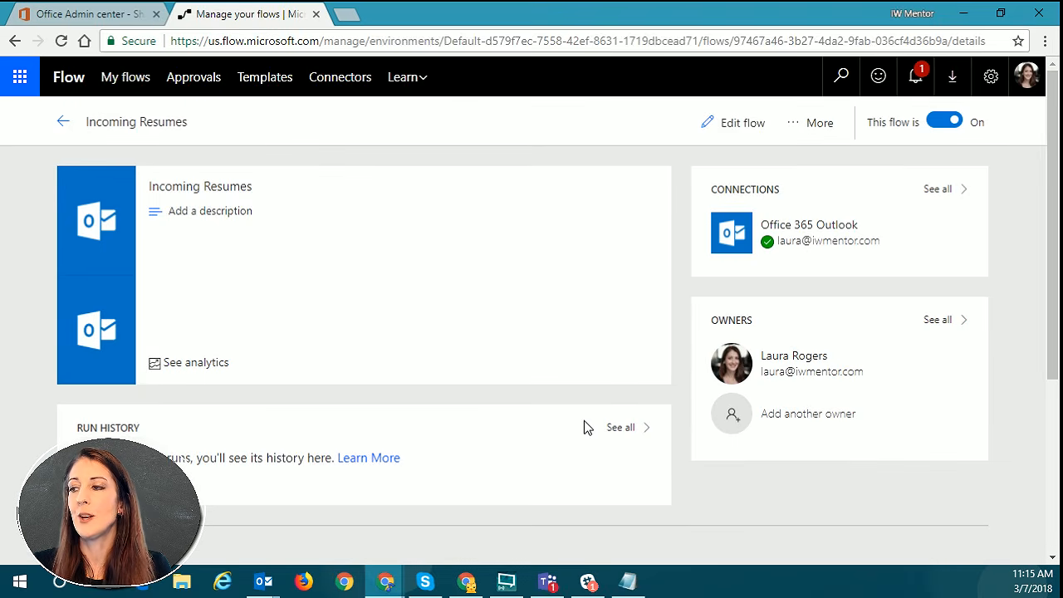
left_click(64, 122)
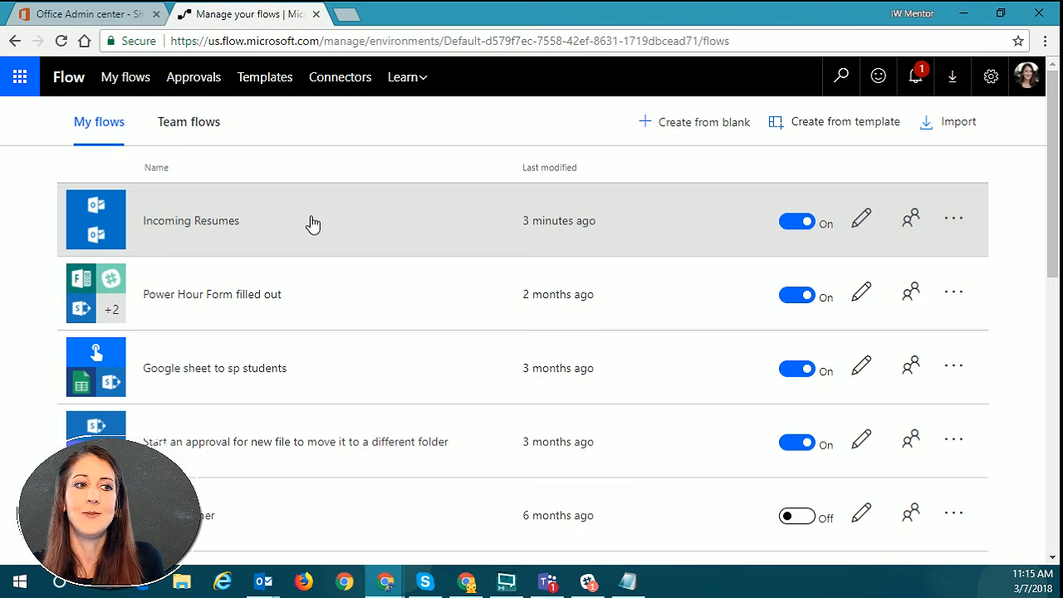
Start creating a new flow from blank.
left_click(263, 581)
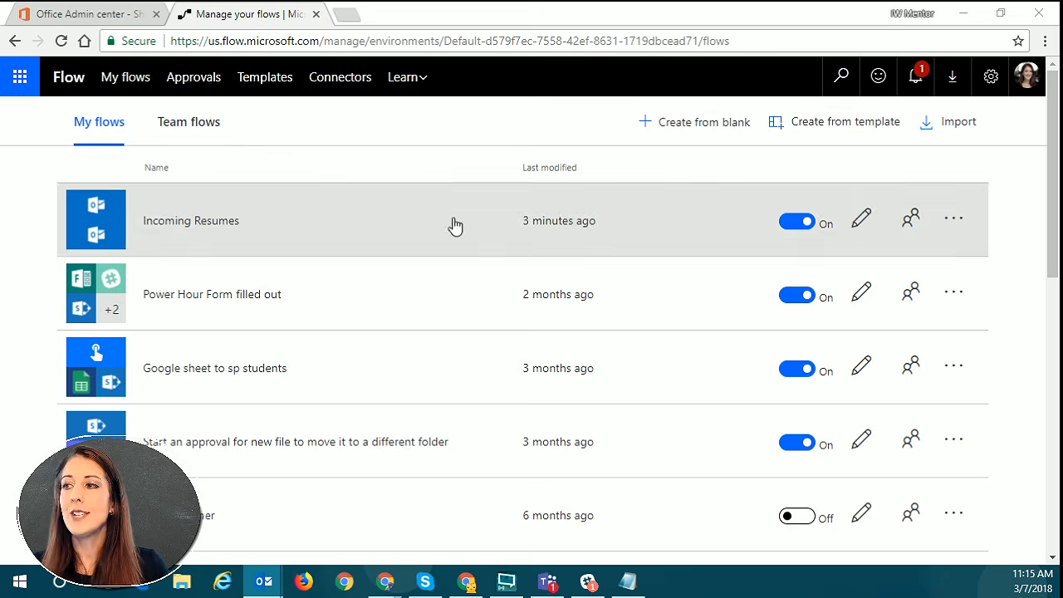
left_click(740, 121)
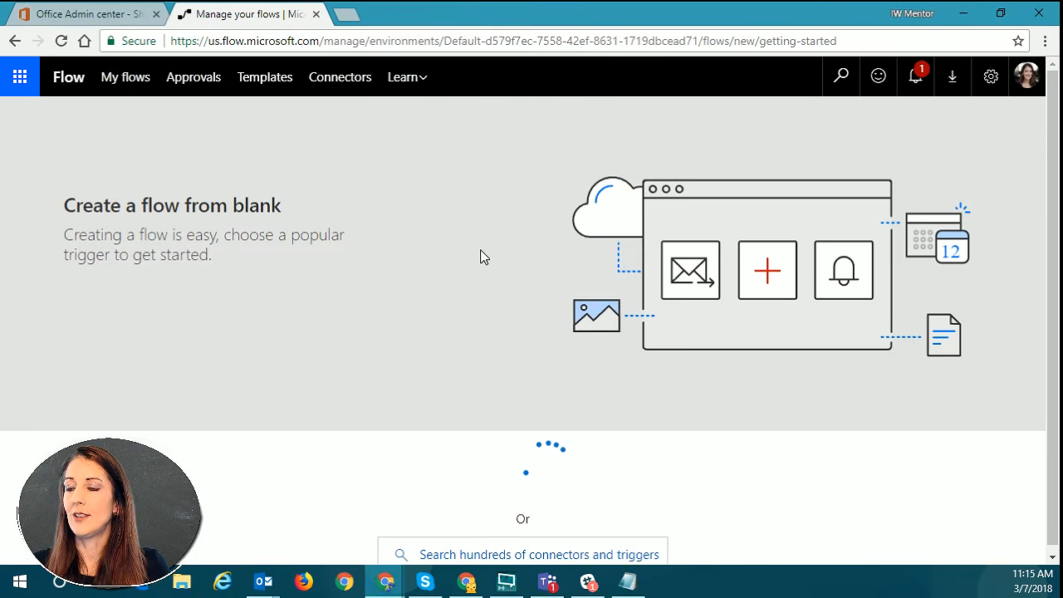
Switch to Teams and open the Demo Incoming Mail channel of Modern Team Test in SharePoint.
key("alt+Tab")
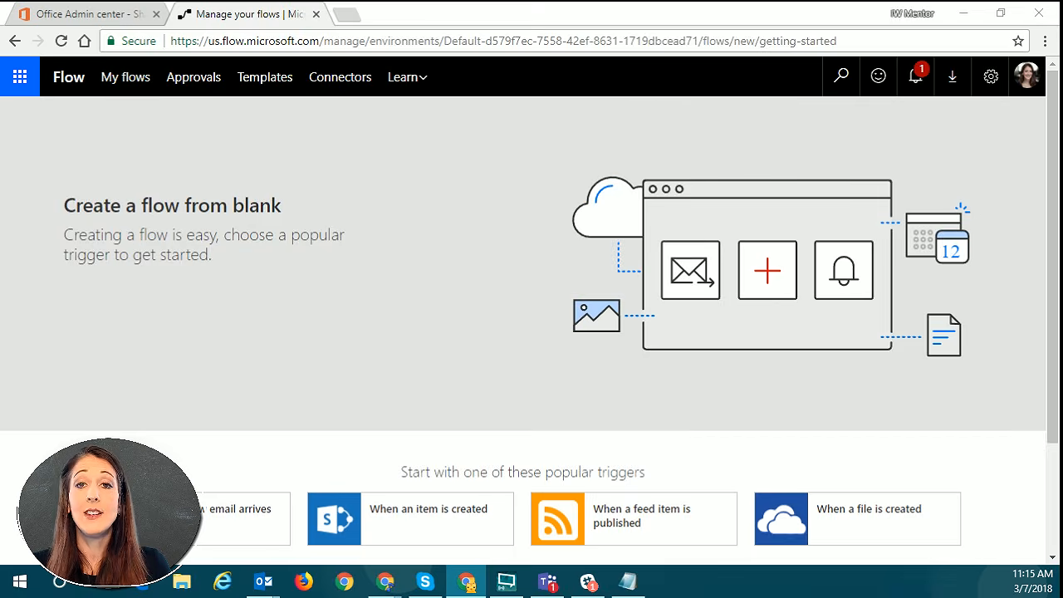
key("alt+Tab")
left_click(262, 89)
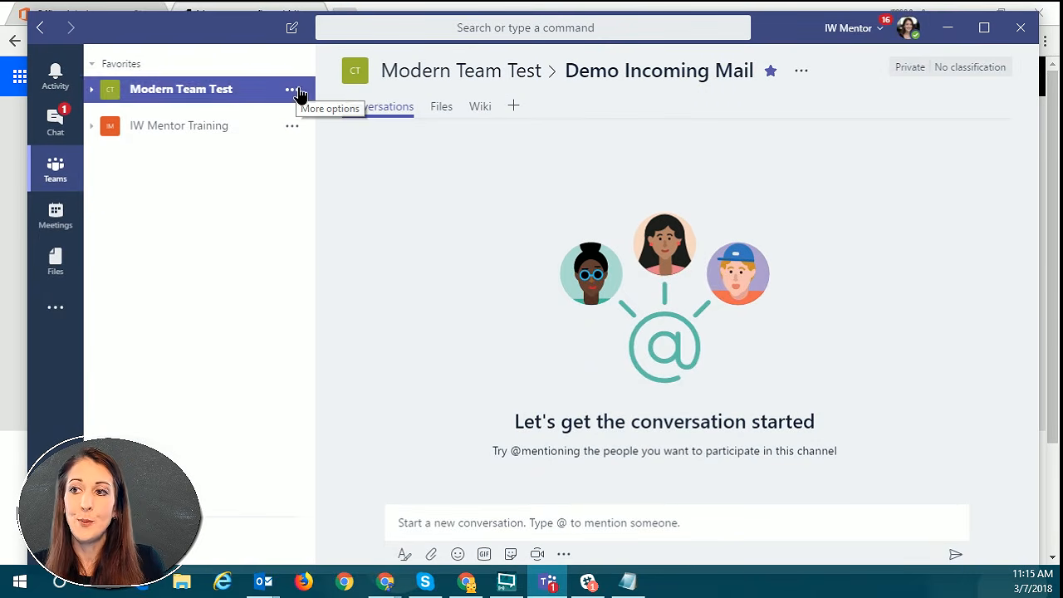
left_click(291, 90)
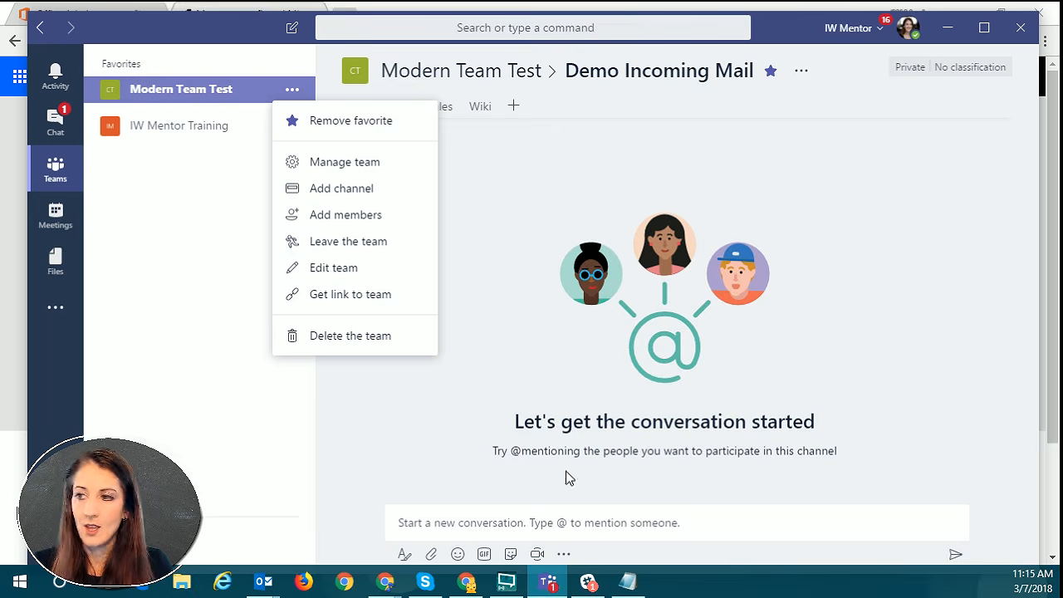
left_click(801, 72)
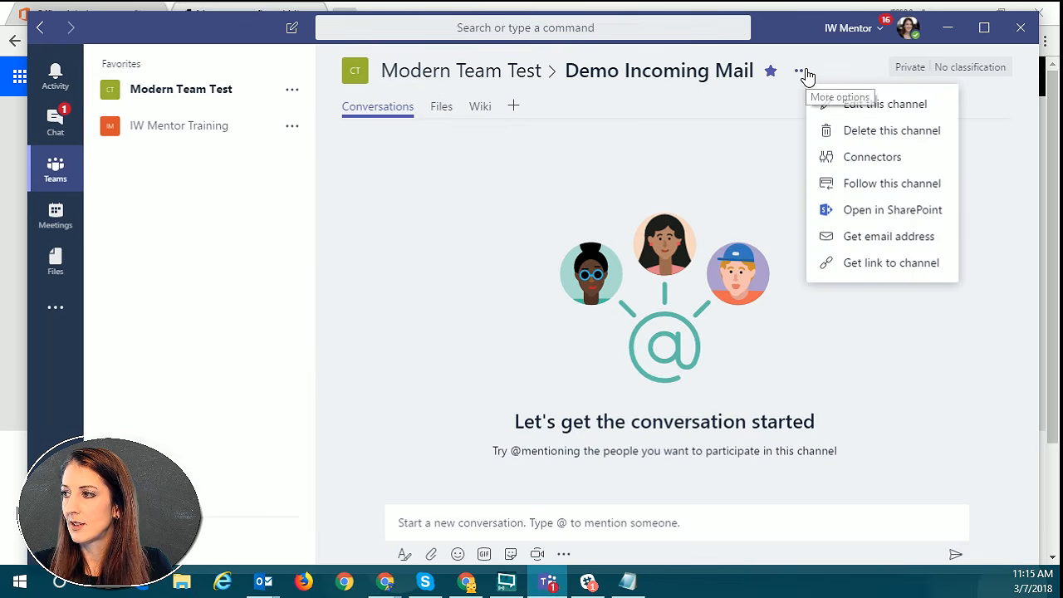
left_click(876, 212)
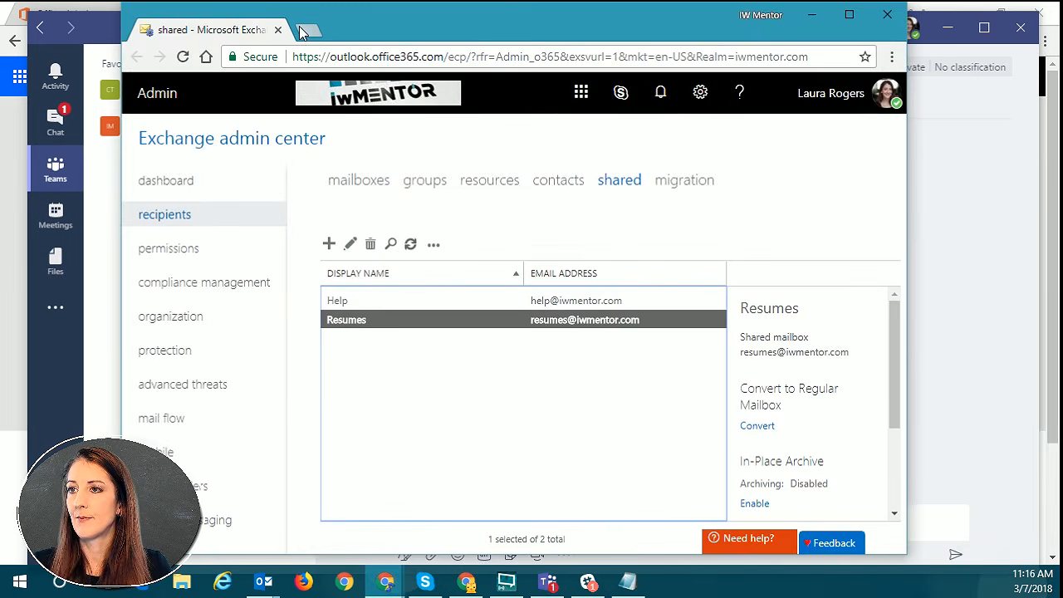
Try to load iwmentor.sharepoint.com/sites/cwsptest in a new tab of the Exchange browser window.
left_click(305, 31)
key("ctrl+v")
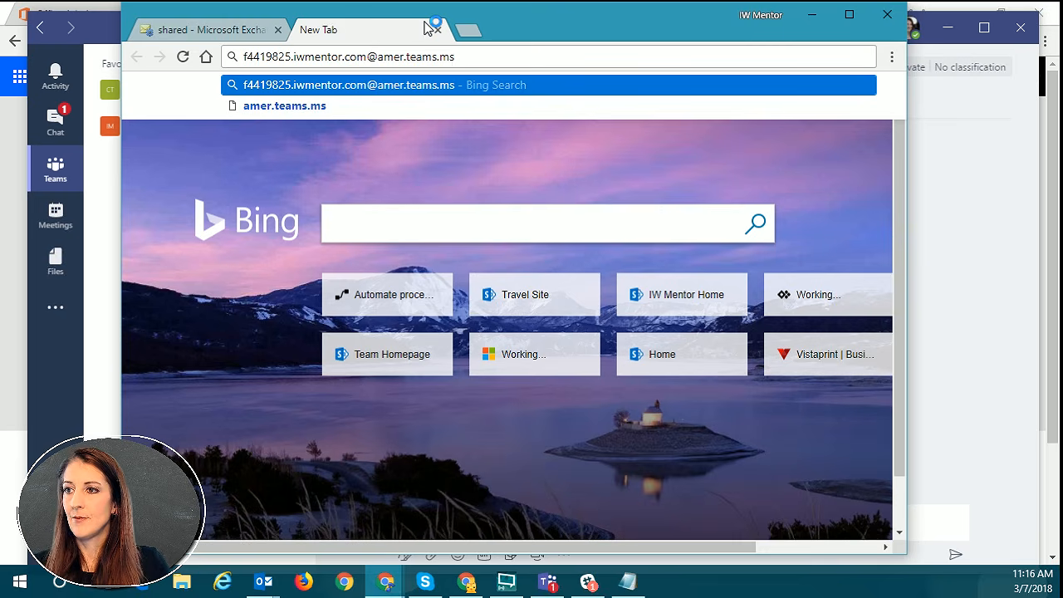
key("ctrl+a")
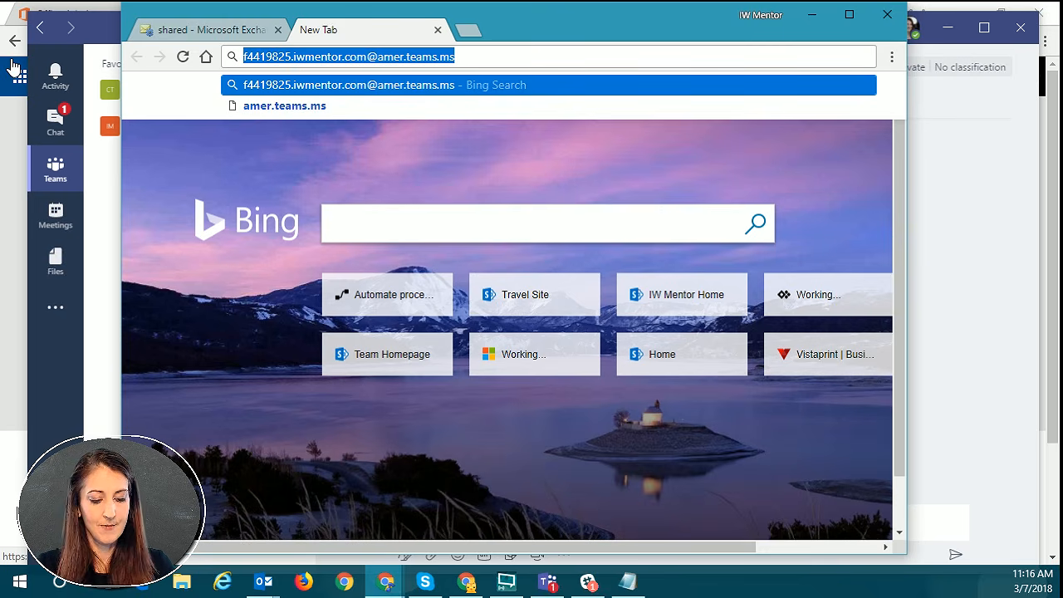
type("iwmentor.sharepoint.com")
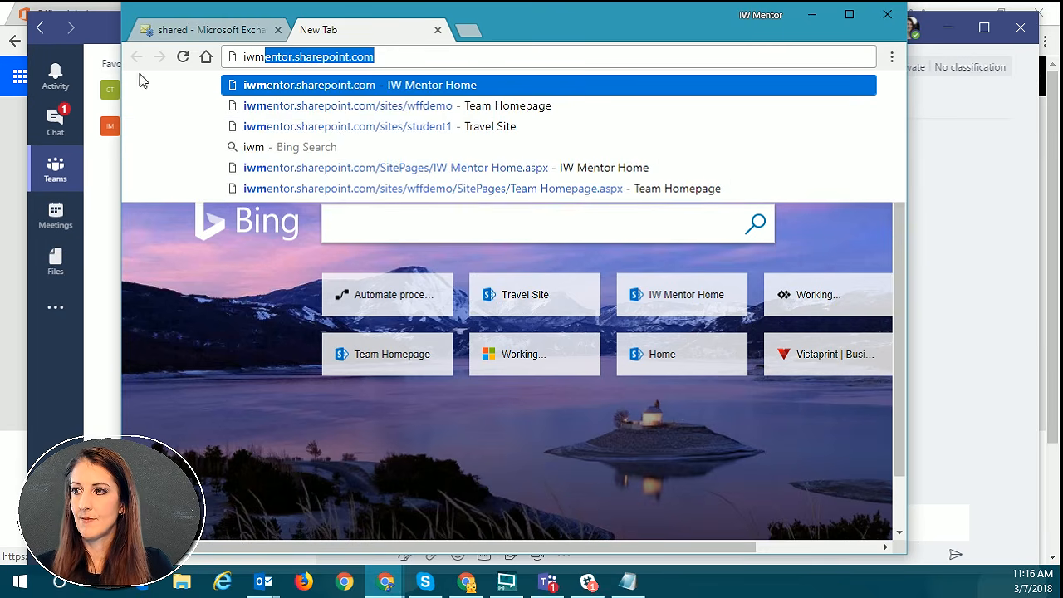
key("End")
type("/sites/")
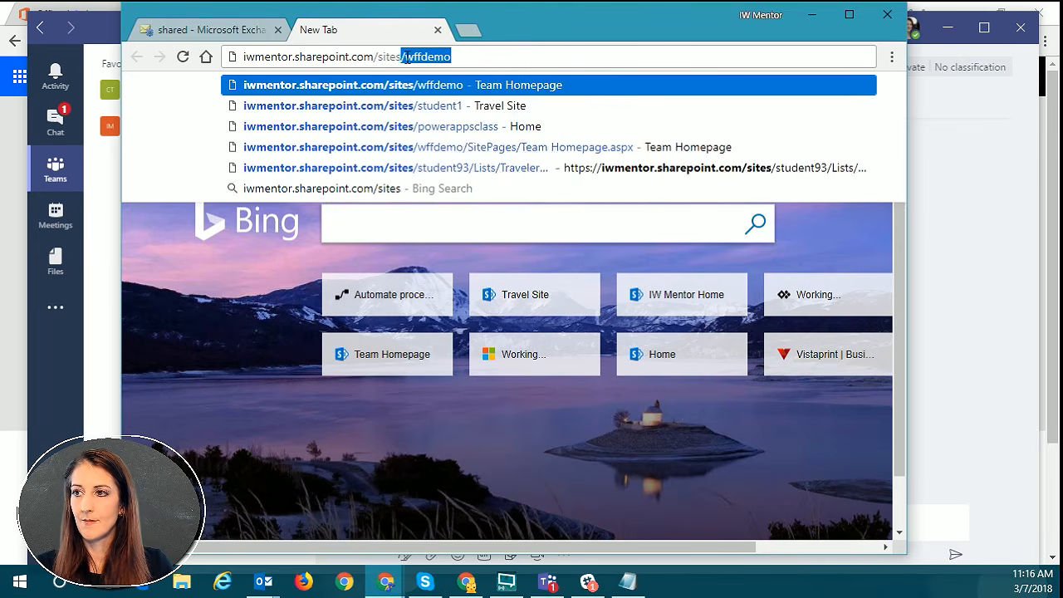
type("cwsp")
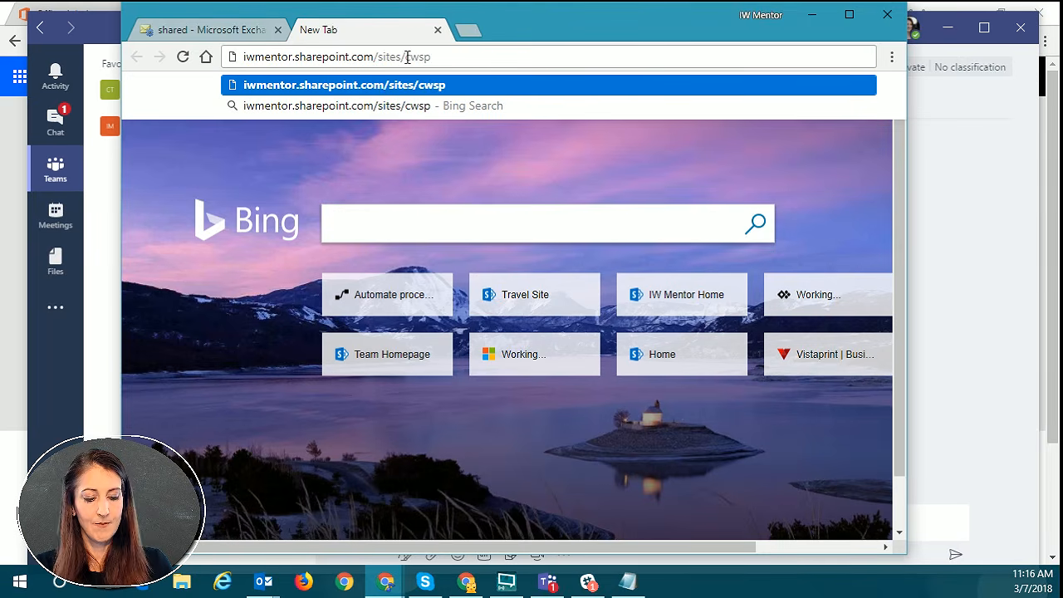
type("test")
key("Return")
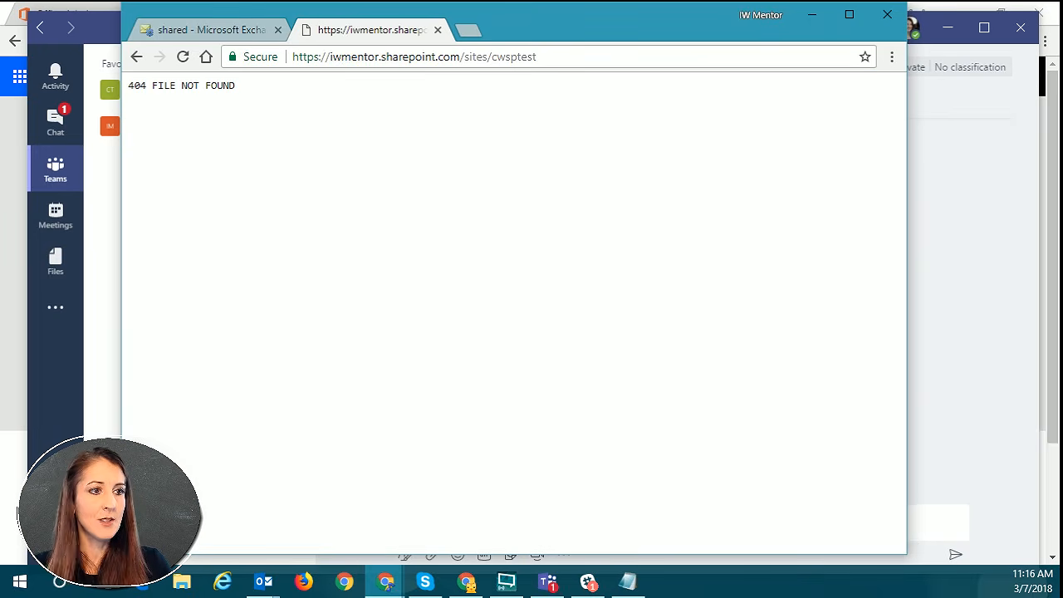
Return to Teams, open the Demo Incoming Mail channel in SharePoint again to check the site address, and minimize Teams.
key("alt+Tab")
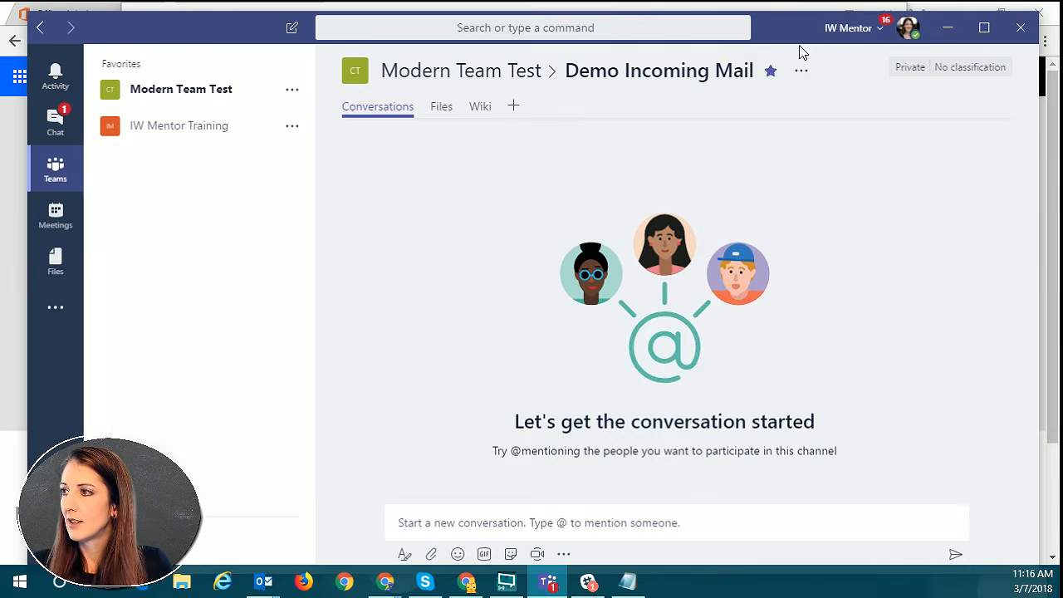
left_click(801, 71)
left_click(891, 211)
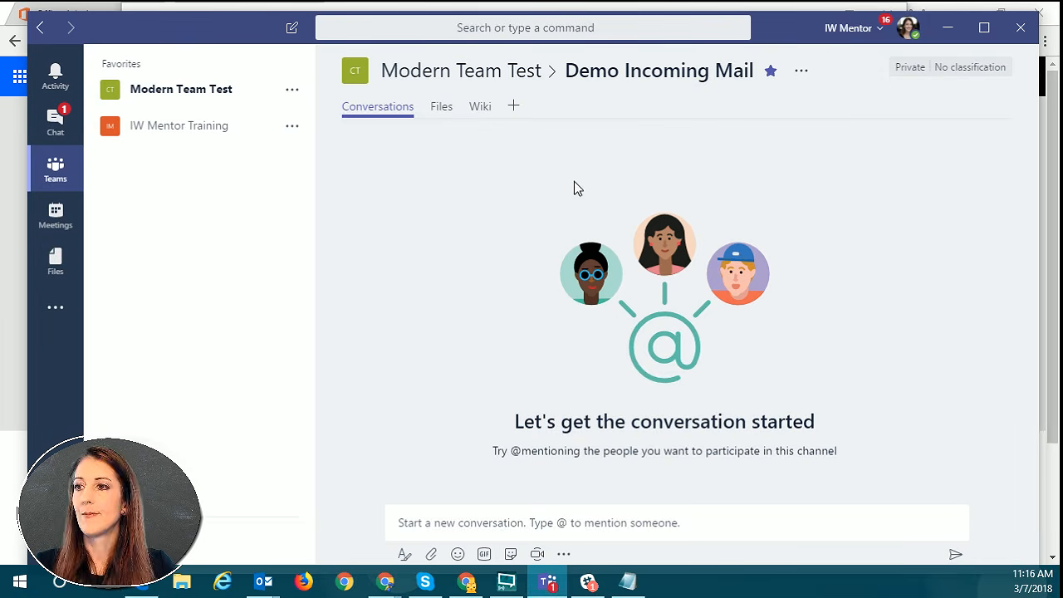
left_click(947, 28)
Correct the site name in the web address to cswptest and load the Modern Team Test site.
left_click(509, 56)
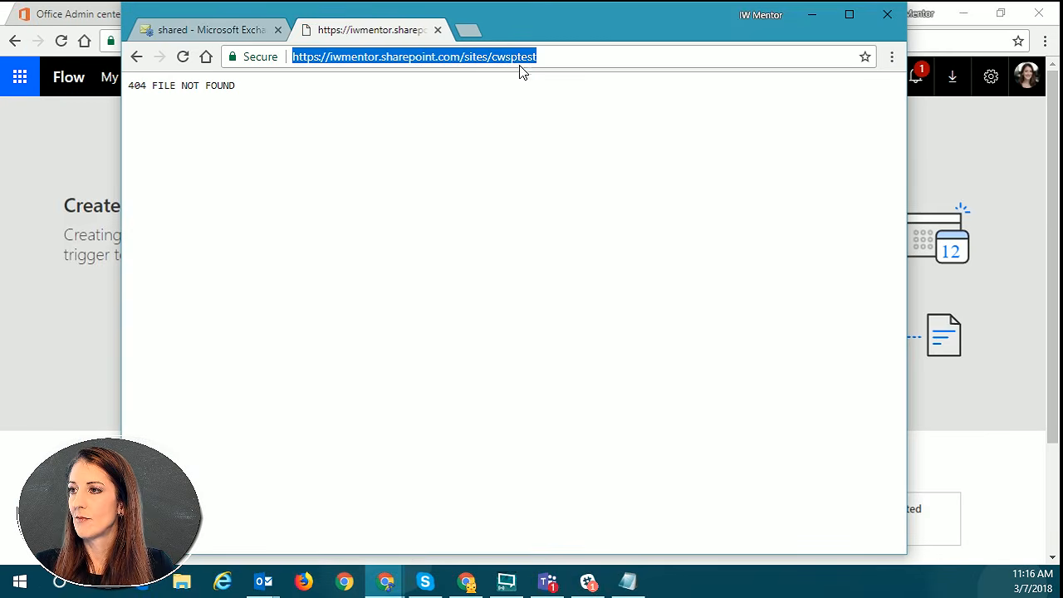
left_click(505, 55)
double_click(501, 56)
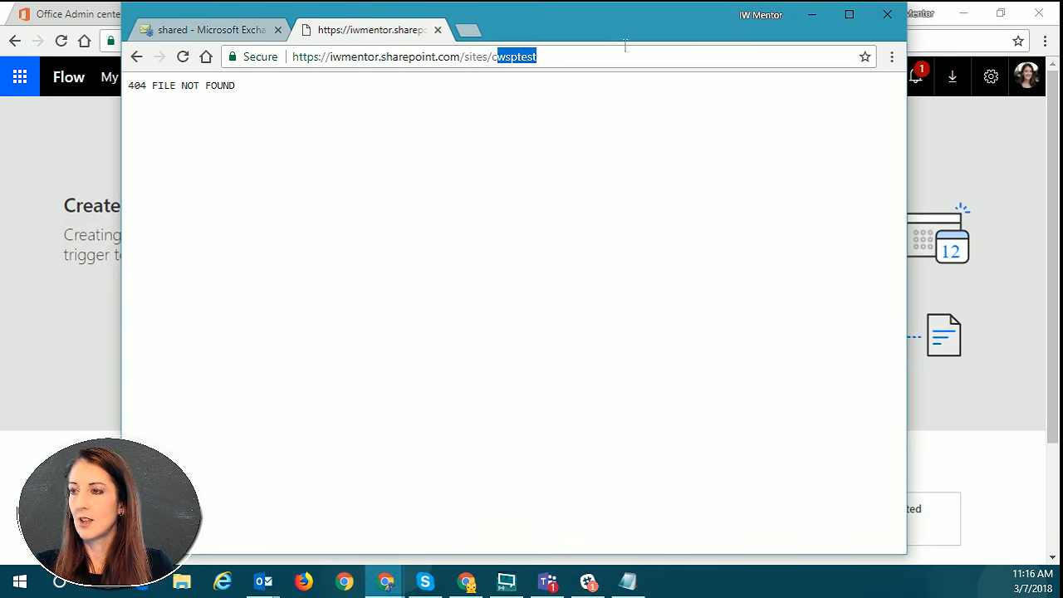
type("cswptest")
key("Return")
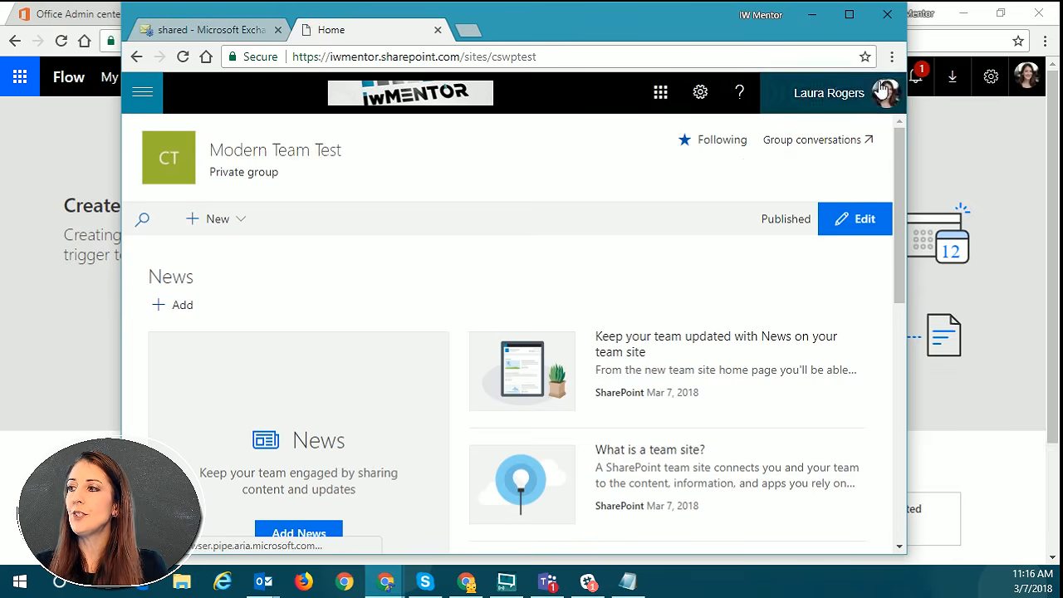
Create a document library named Resumes on the Modern Team Test site, shown in site navigation.
left_click(700, 93)
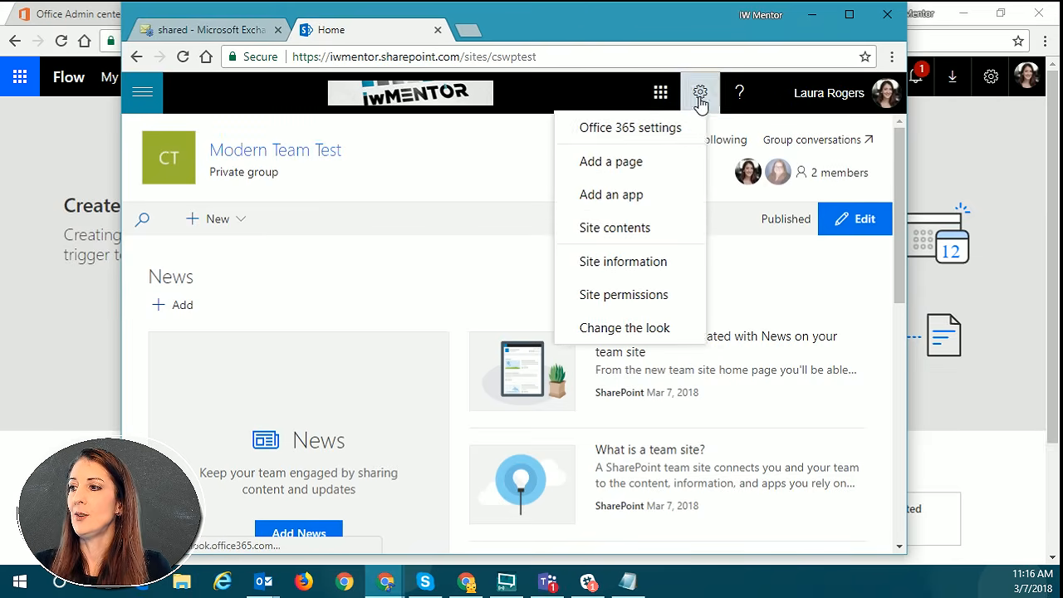
left_click(215, 218)
left_click(239, 277)
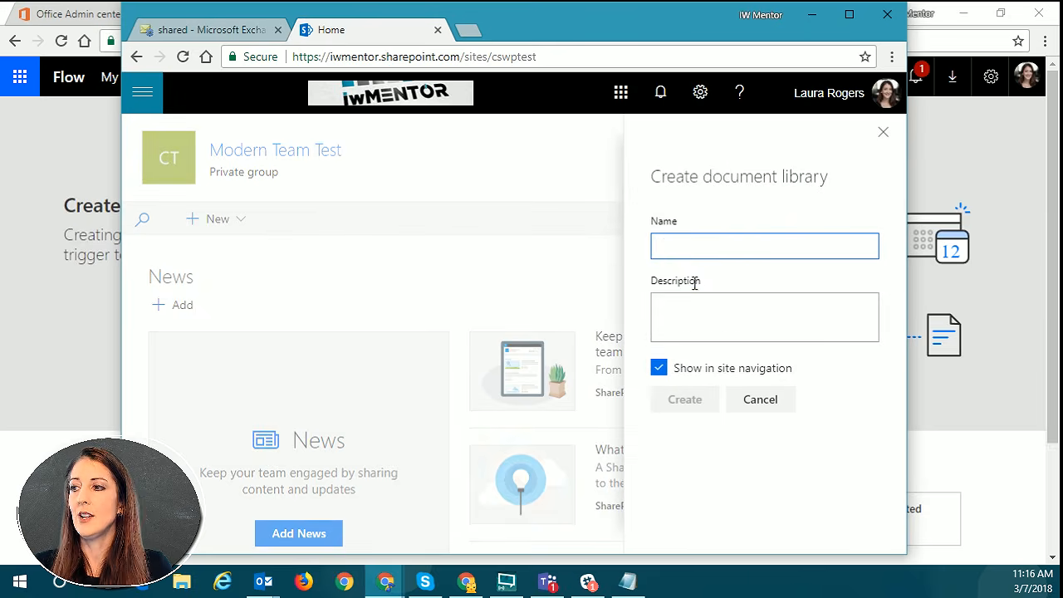
type("Resumes")
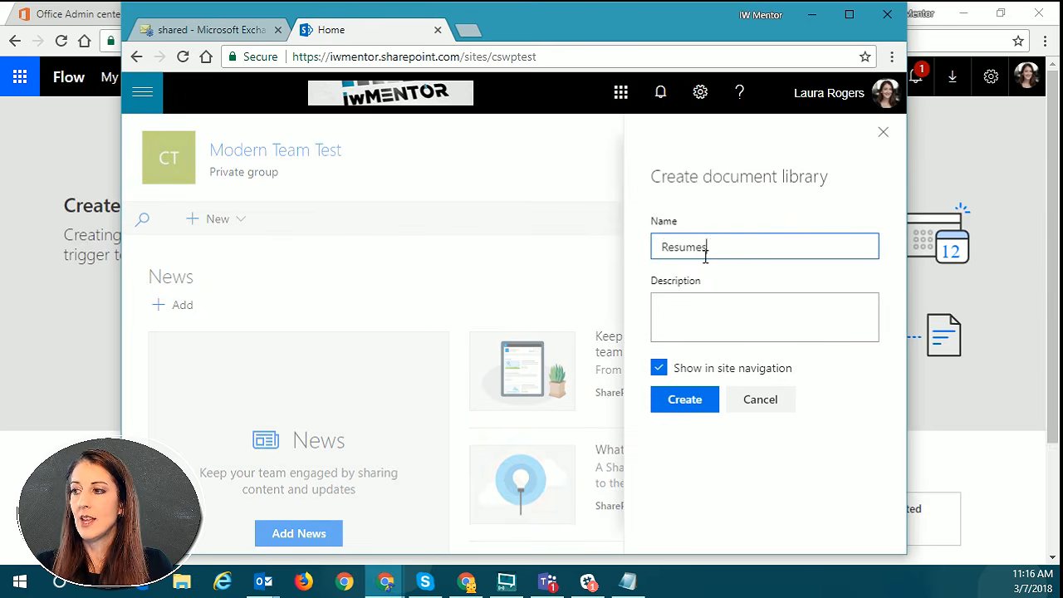
left_click(723, 326)
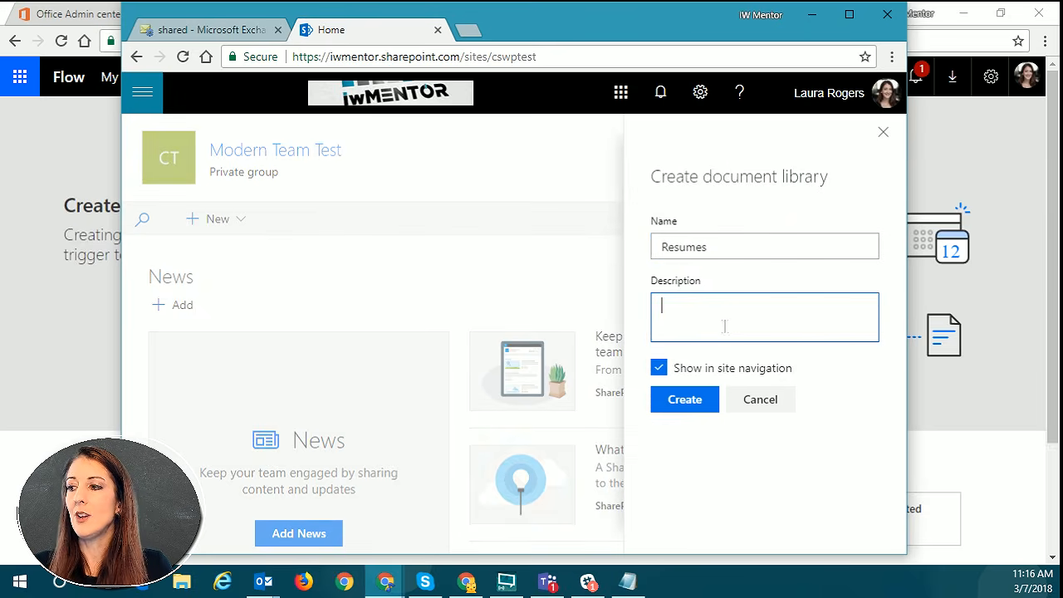
left_click(684, 400)
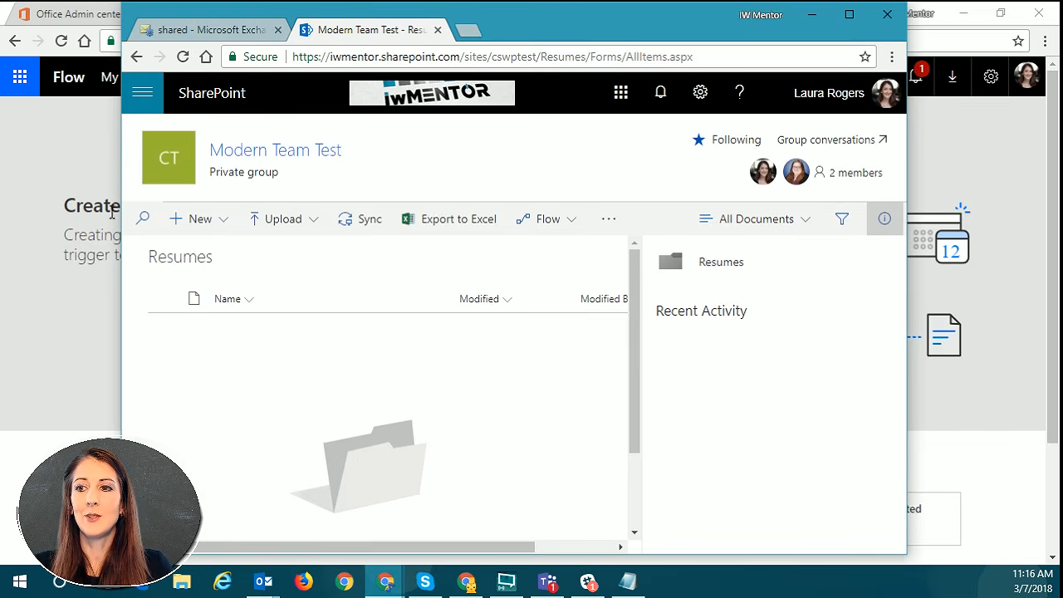
Maximize the SharePoint window and look inside the Demo Incoming Mail folder of the Documents library.
left_click(850, 14)
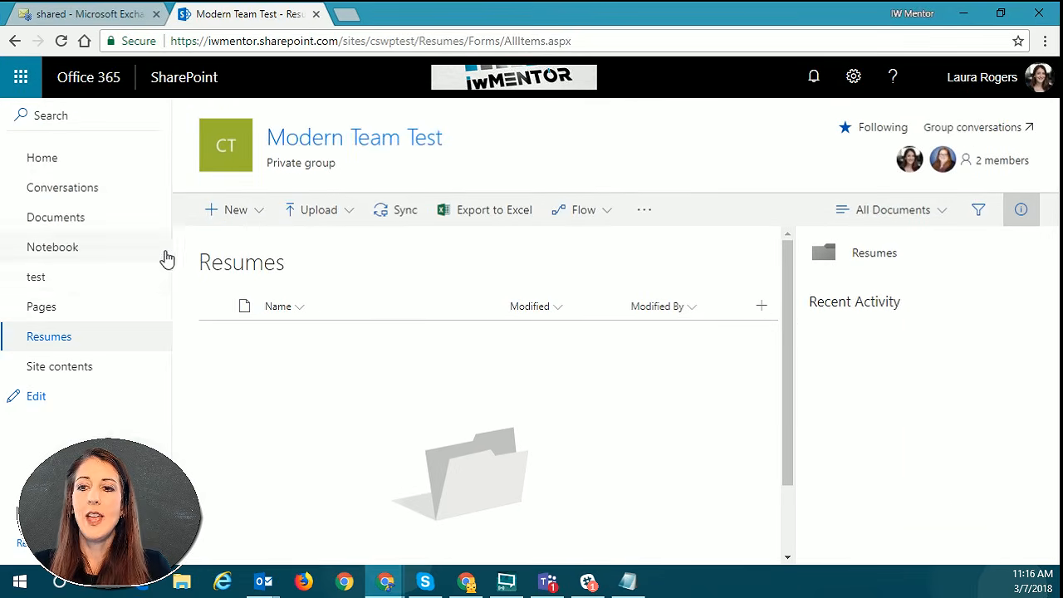
left_click(81, 218)
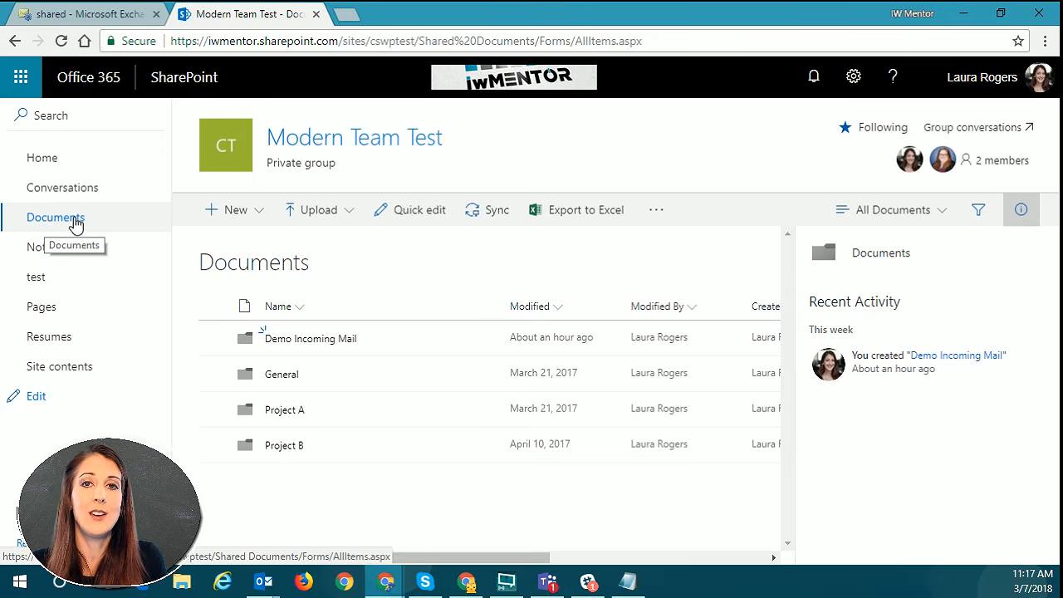
left_click(305, 342)
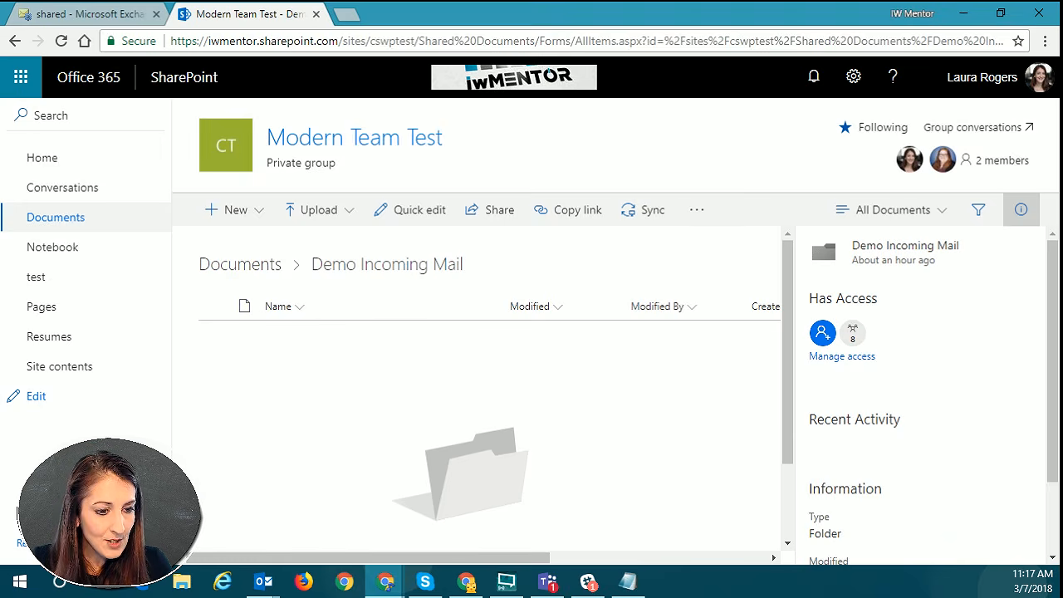
key("alt+Tab")
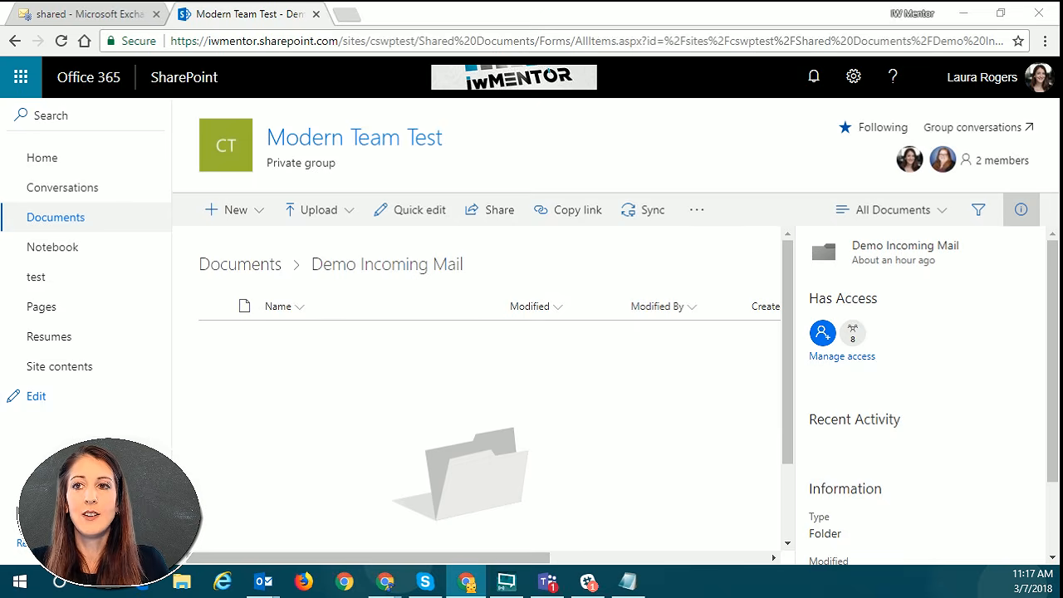
Switch to Microsoft Flow and start a new flow from blank with the full list of connectors and triggers.
left_click(166, 506)
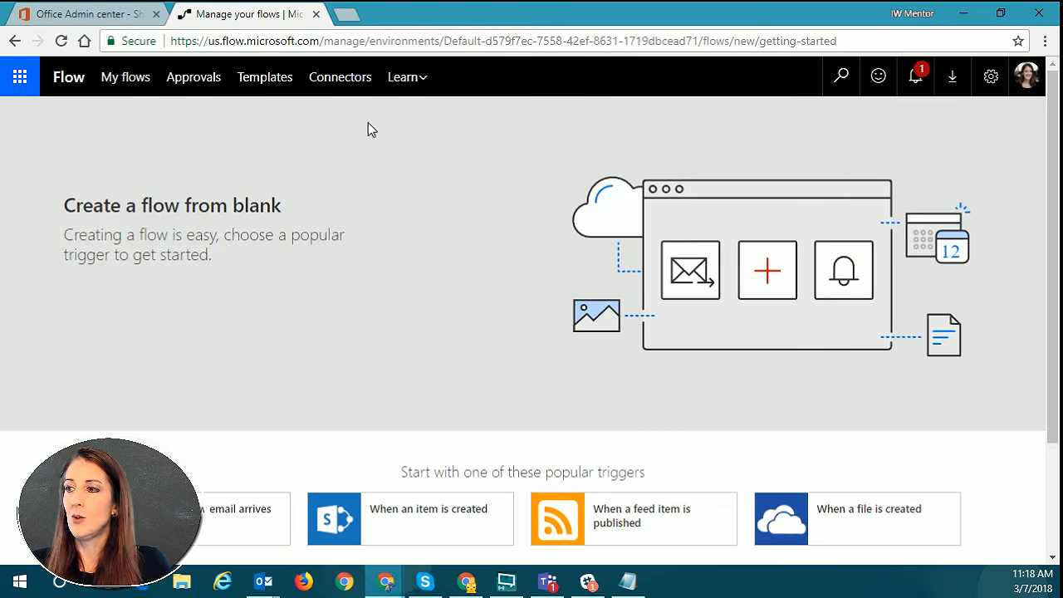
left_click(108, 77)
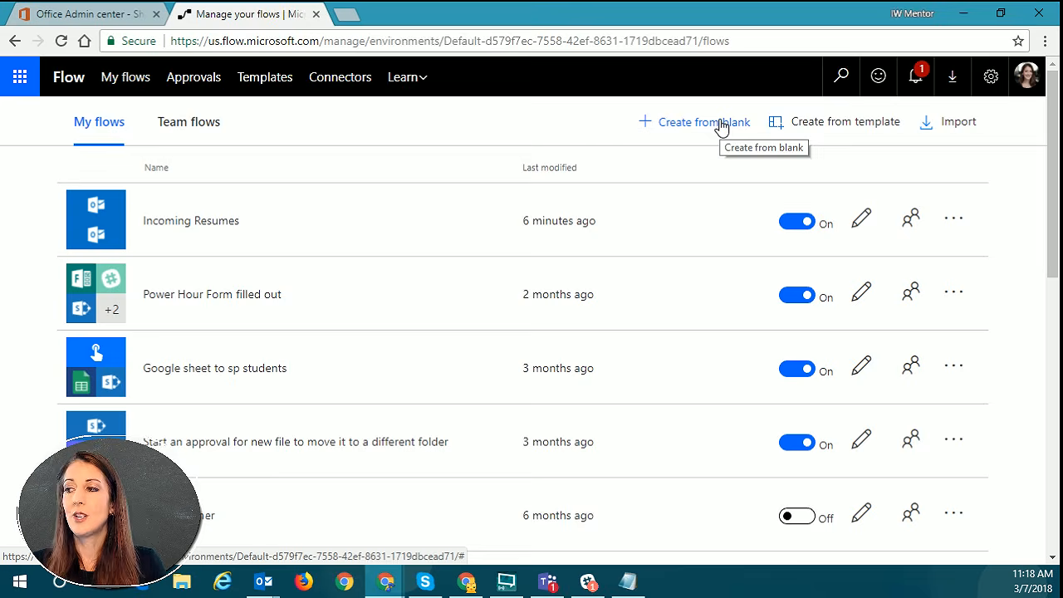
left_click(721, 125)
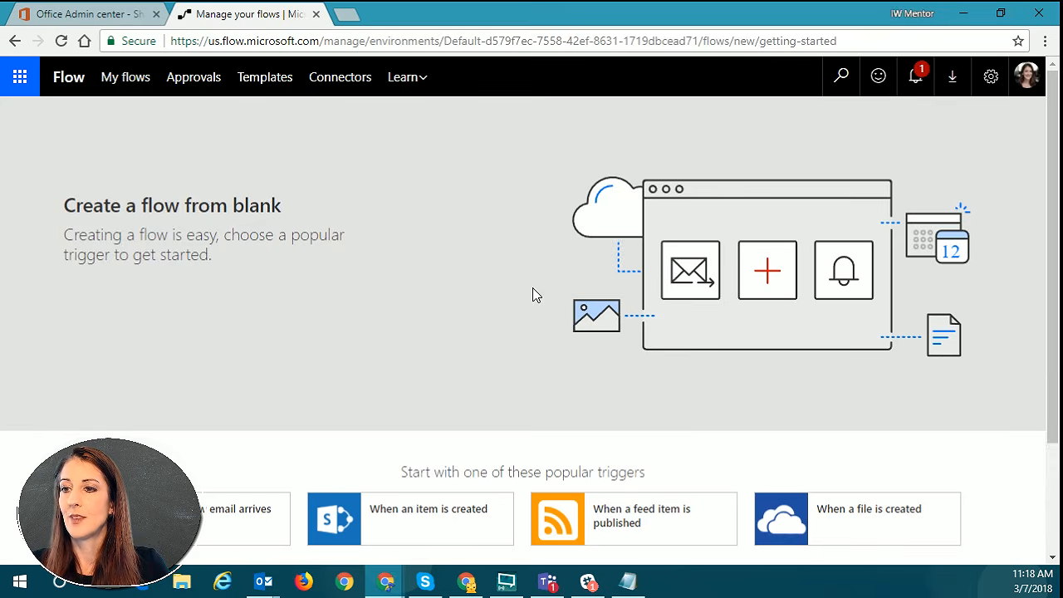
scroll(381, 447, "down", 2)
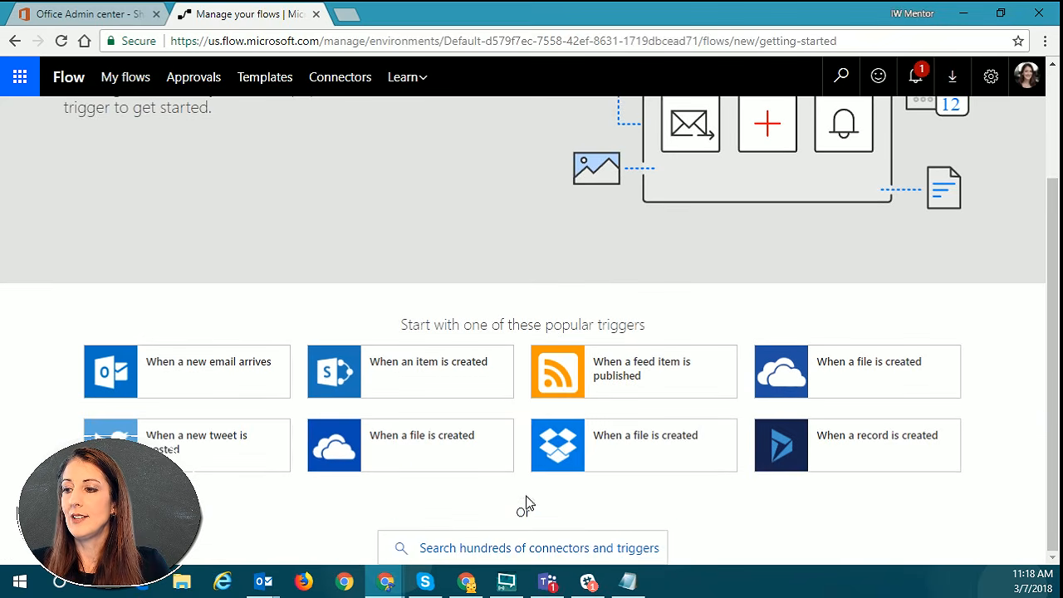
left_click(522, 549)
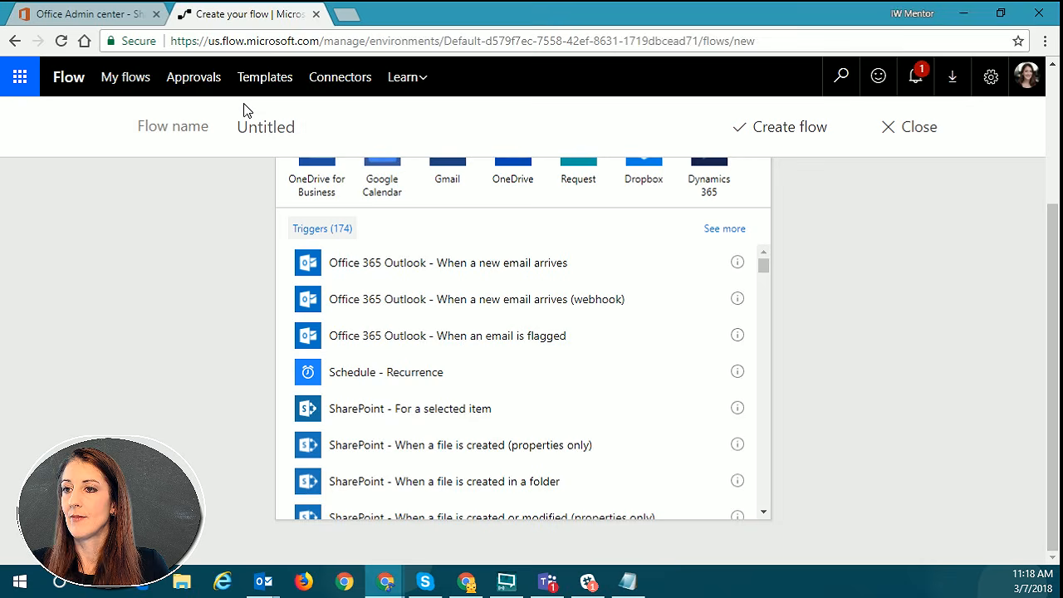
Name the new flow "Move to resumes library".
left_click(306, 127)
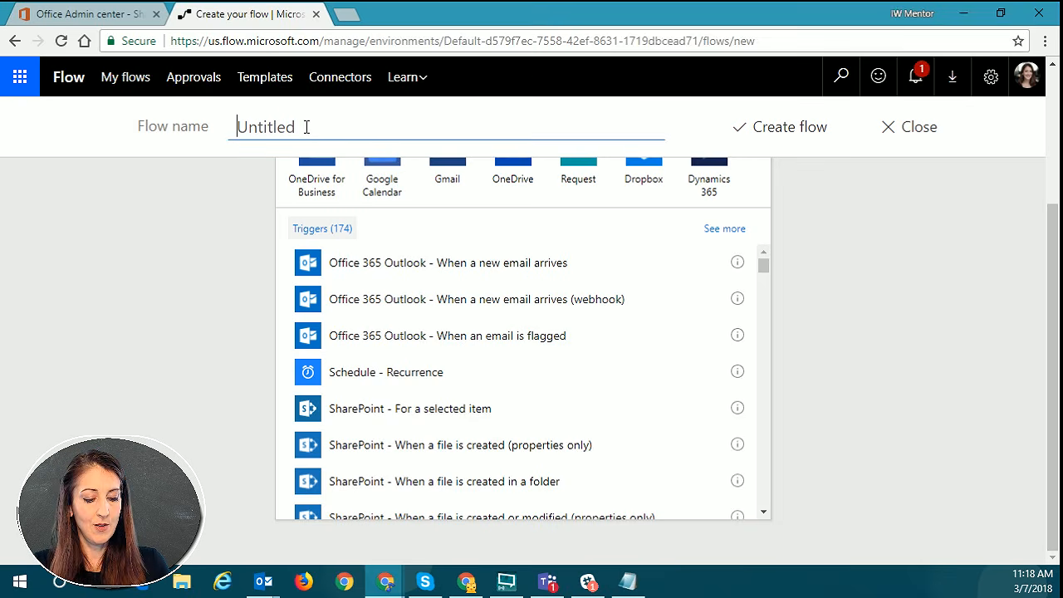
type("Move")
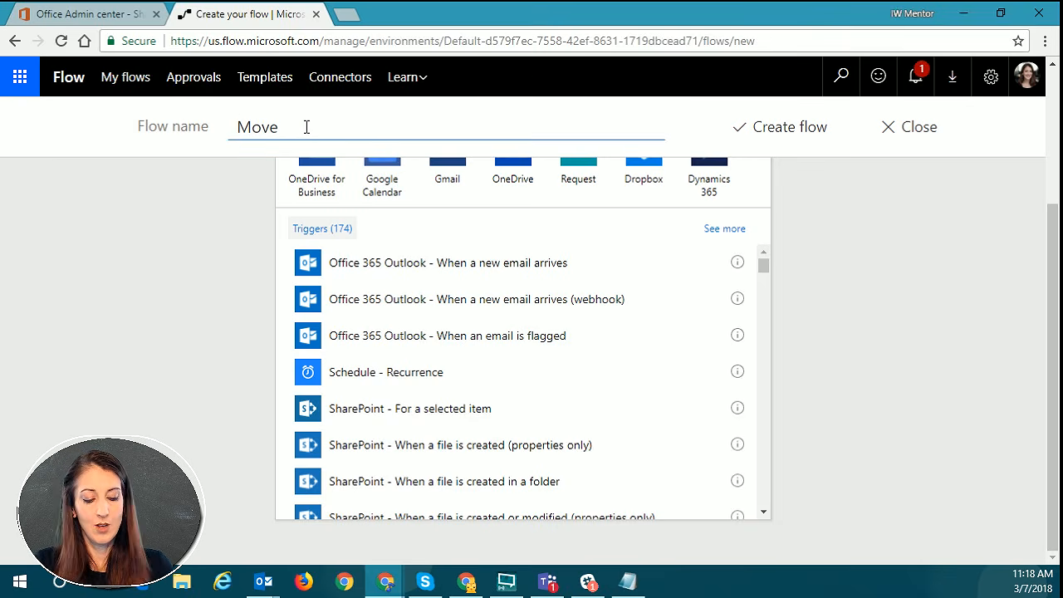
type(" to ")
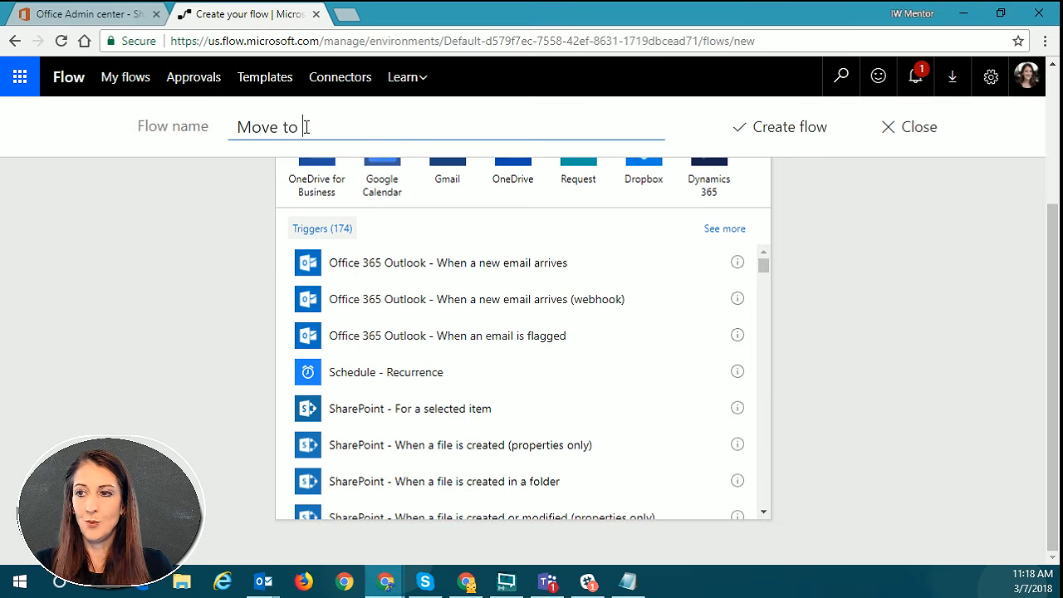
type("tesume")
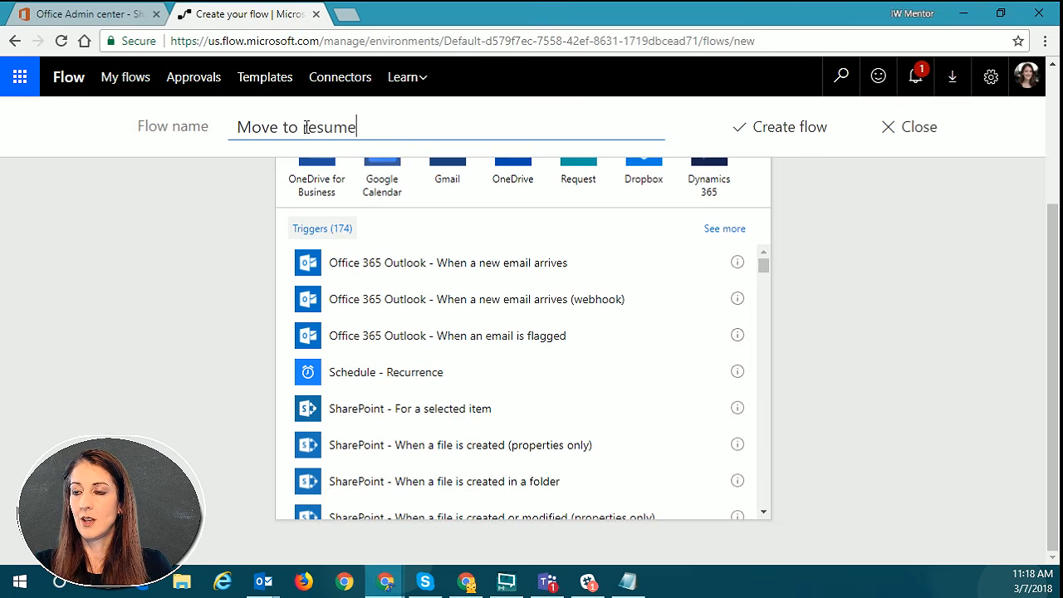
type("s library")
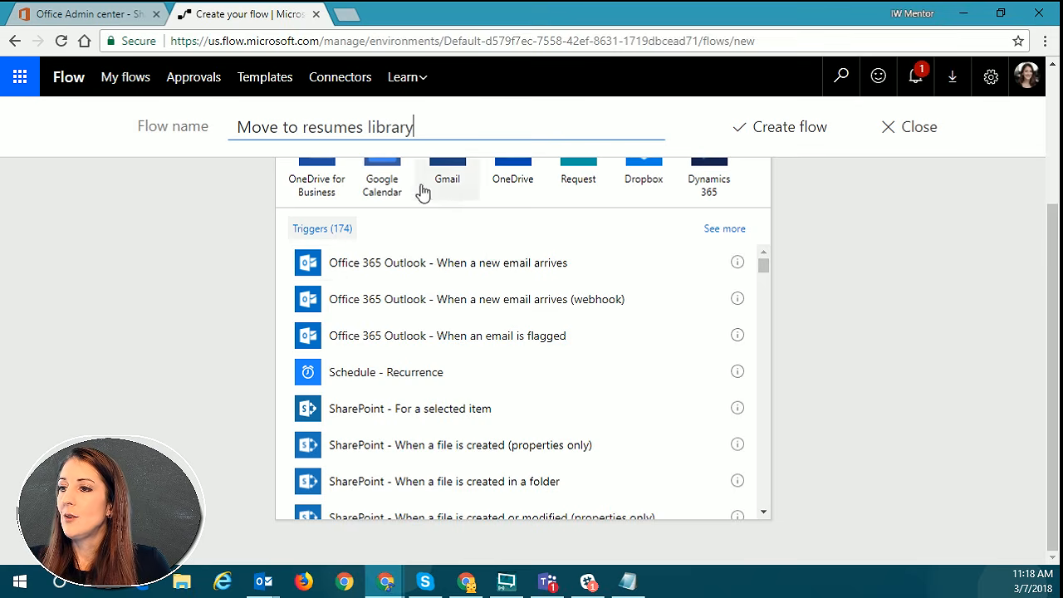
Add the SharePoint trigger "When a file is created in a folder" to the flow.
scroll(481, 207, "up", 3)
left_click(440, 239)
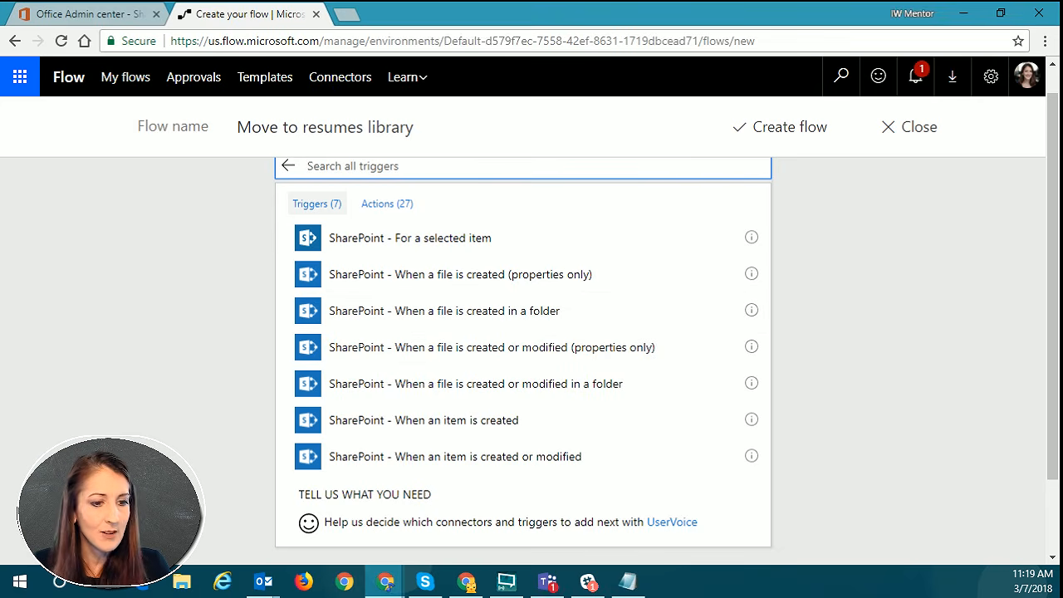
key("alt+Tab")
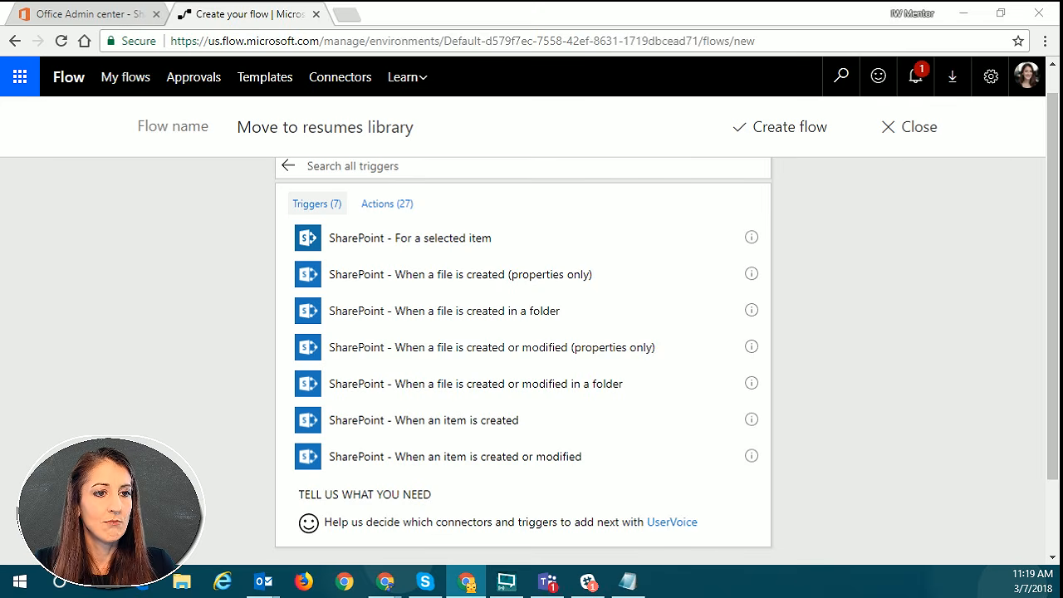
left_click(547, 315)
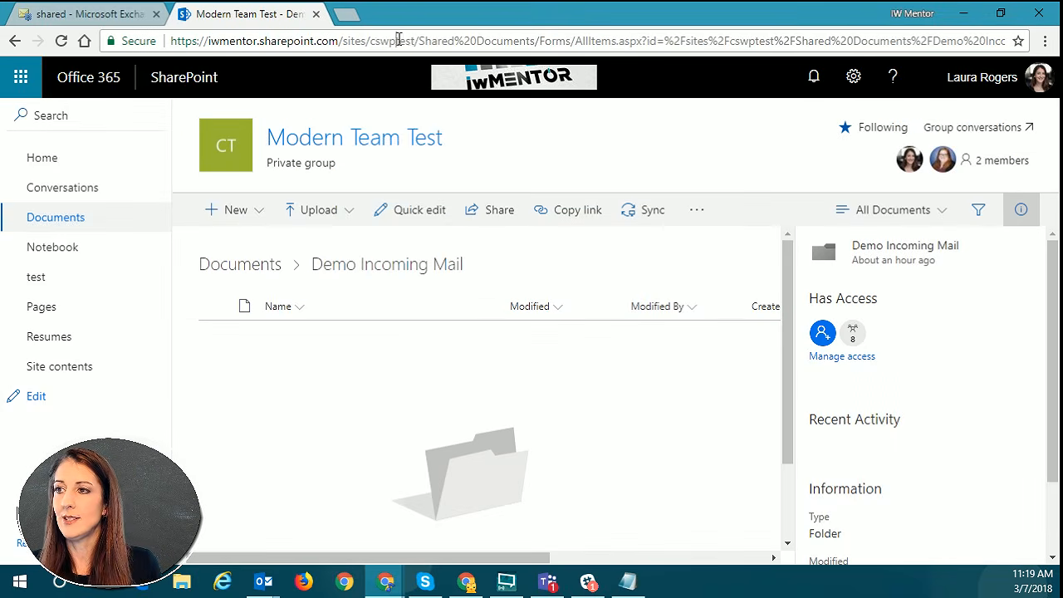
left_click_drag(415, 39, 170, 39)
key("ctrl+c")
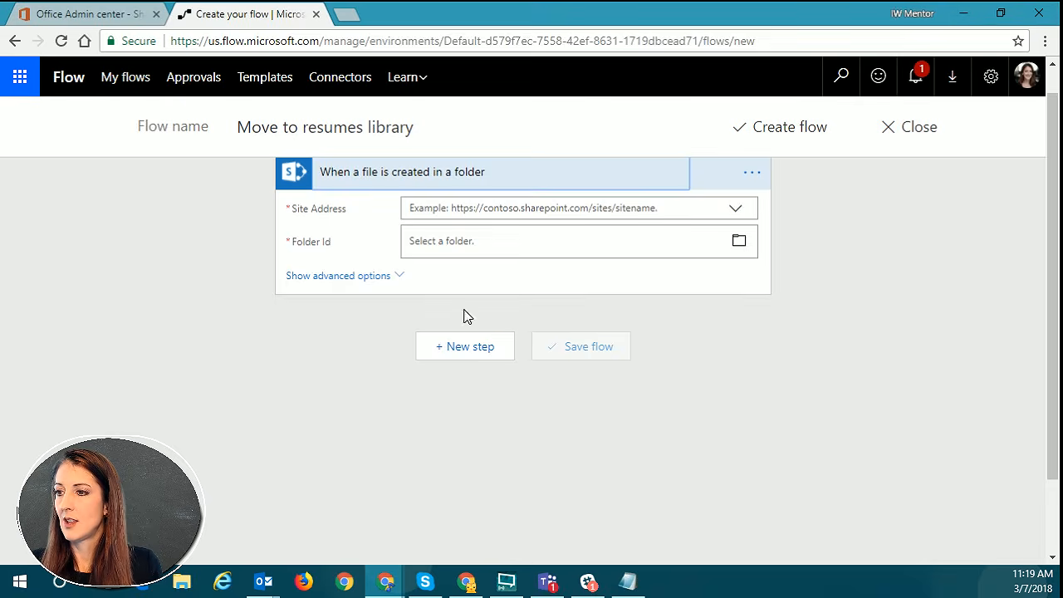
left_click(478, 244)
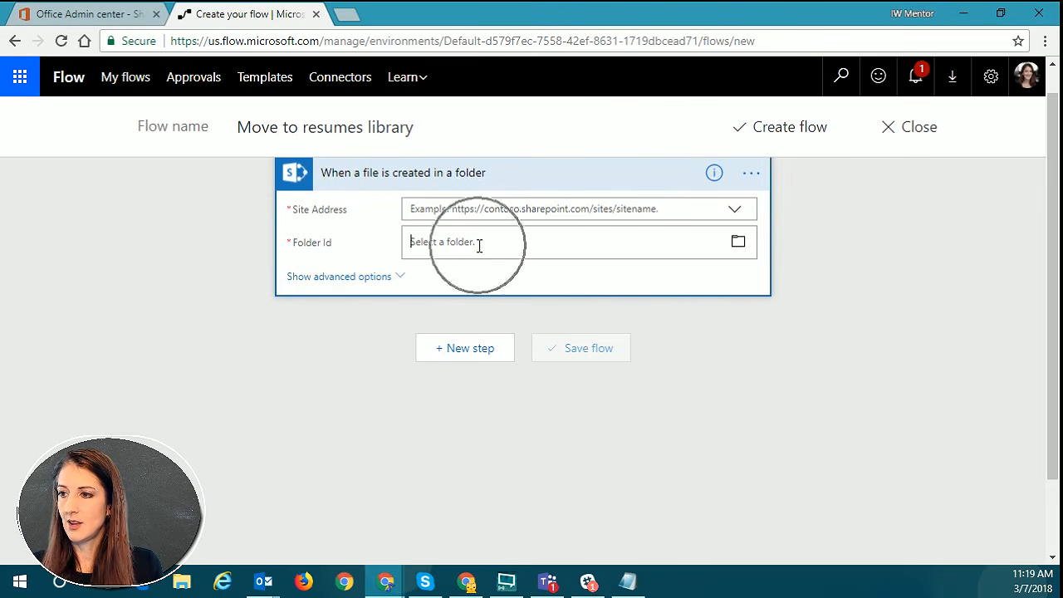
left_click(443, 209)
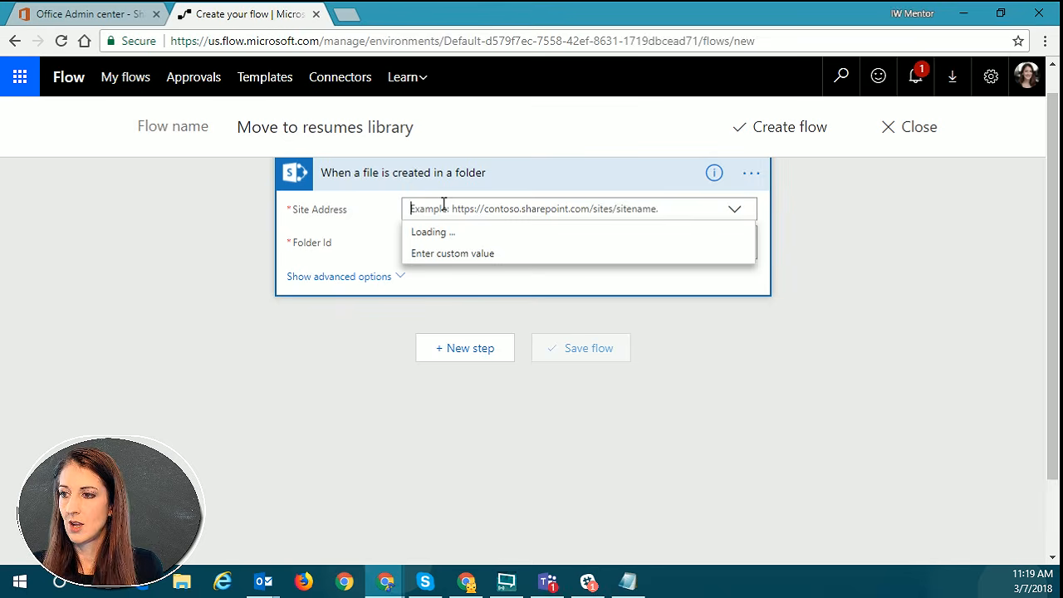
left_click(463, 254)
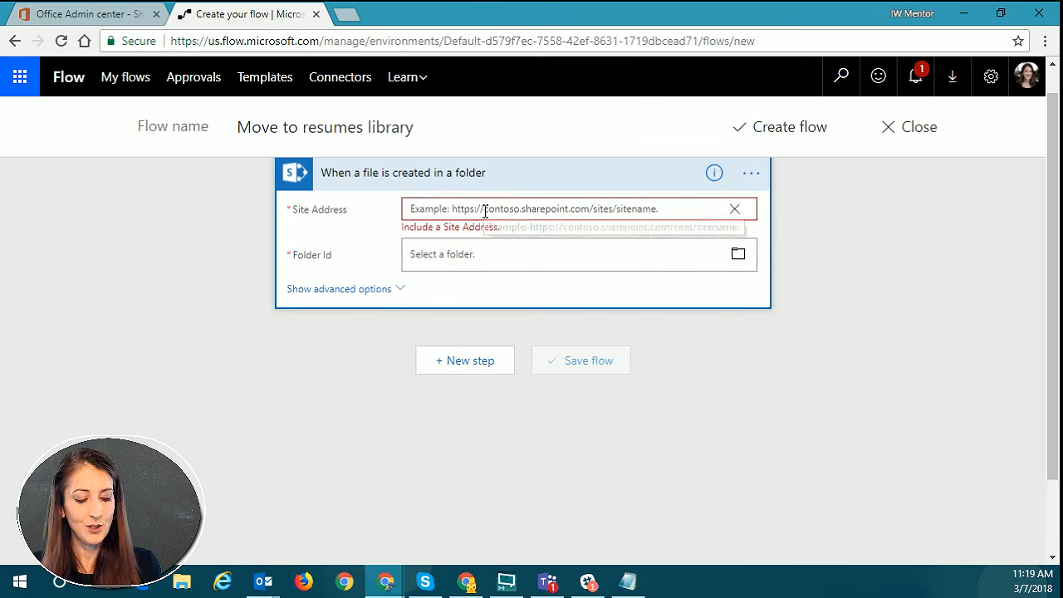
key("ctrl+v")
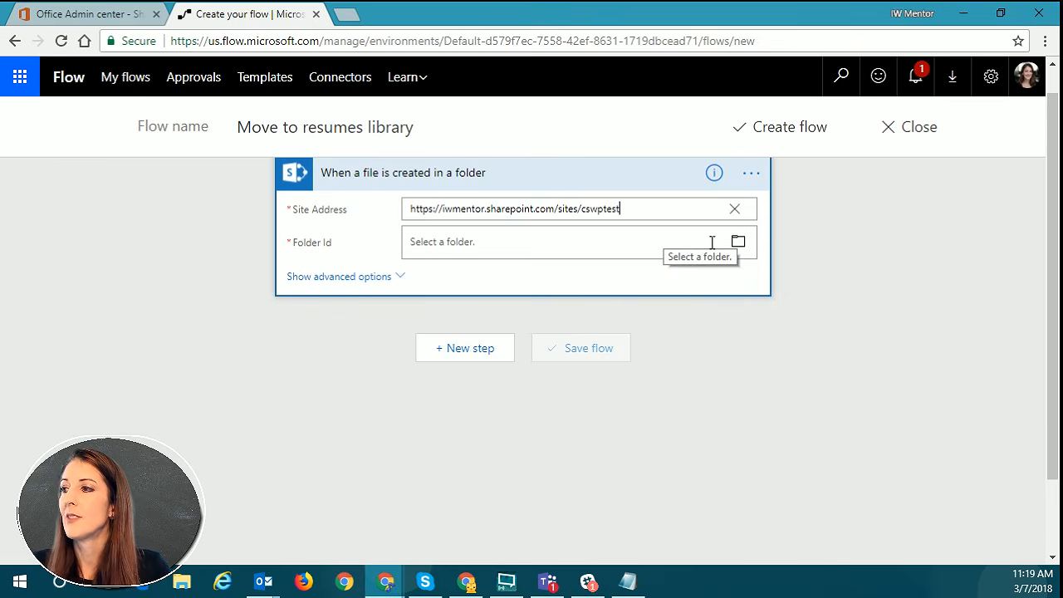
Set the trigger's folder to Demo Incoming Mail inside Shared Documents and check the trigger's advanced options.
left_click(738, 242)
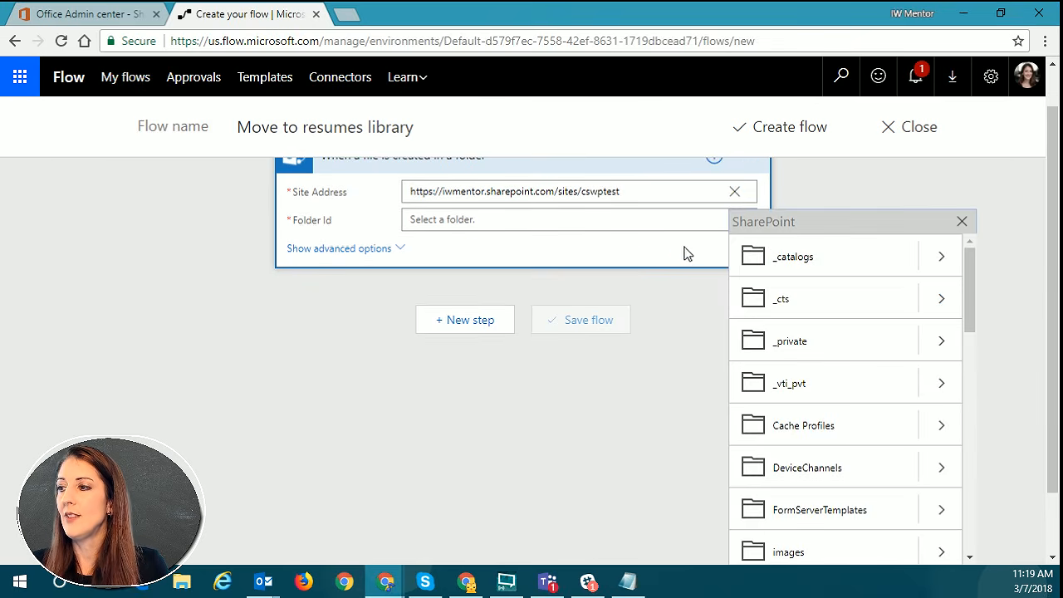
mouse_move(970, 308)
left_mouse_down()
mouse_move(966, 391)
mouse_move(966, 323)
left_mouse_up()
scroll(1008, 256, "up", 1)
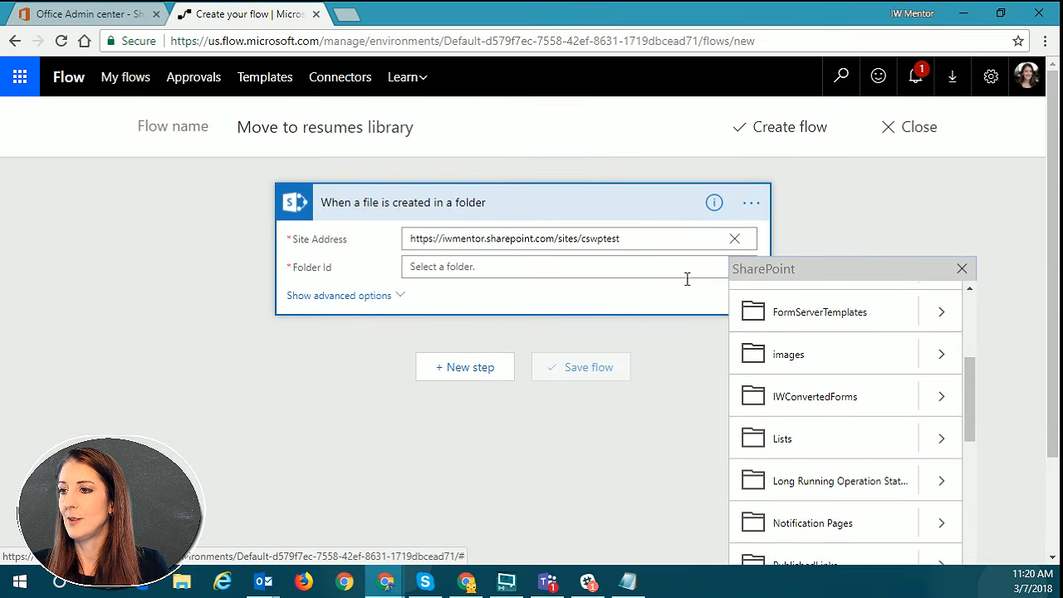
scroll(992, 407, "down", 1)
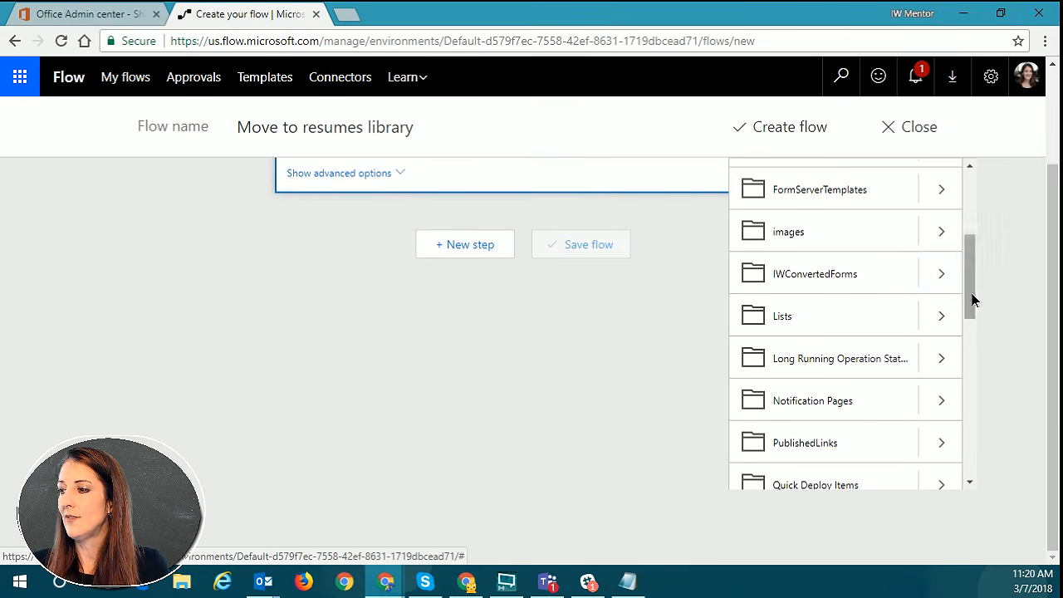
left_click_drag(971, 294, 967, 441)
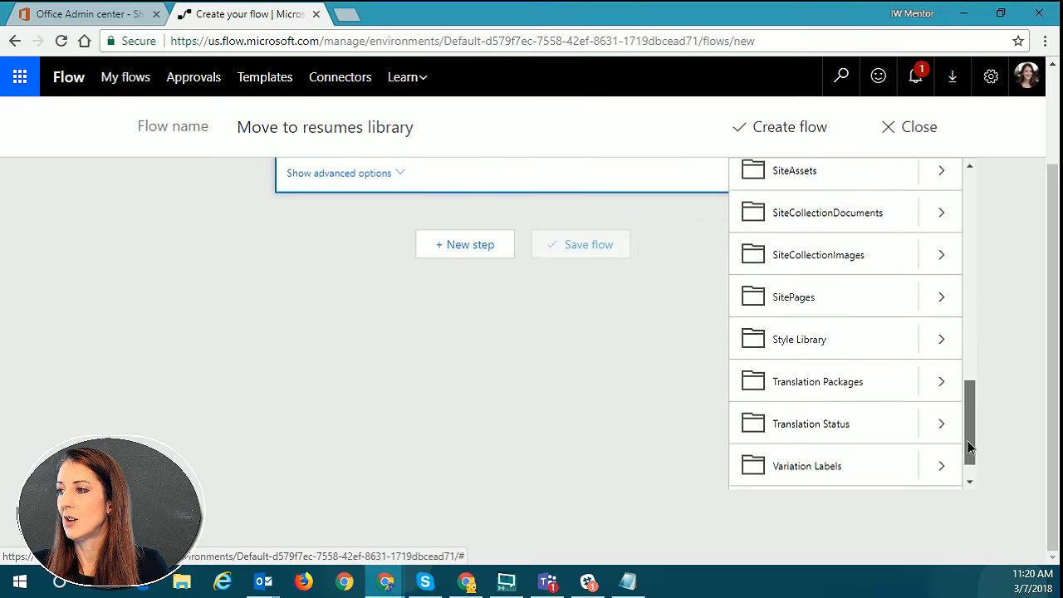
scroll(944, 325, "up", 2)
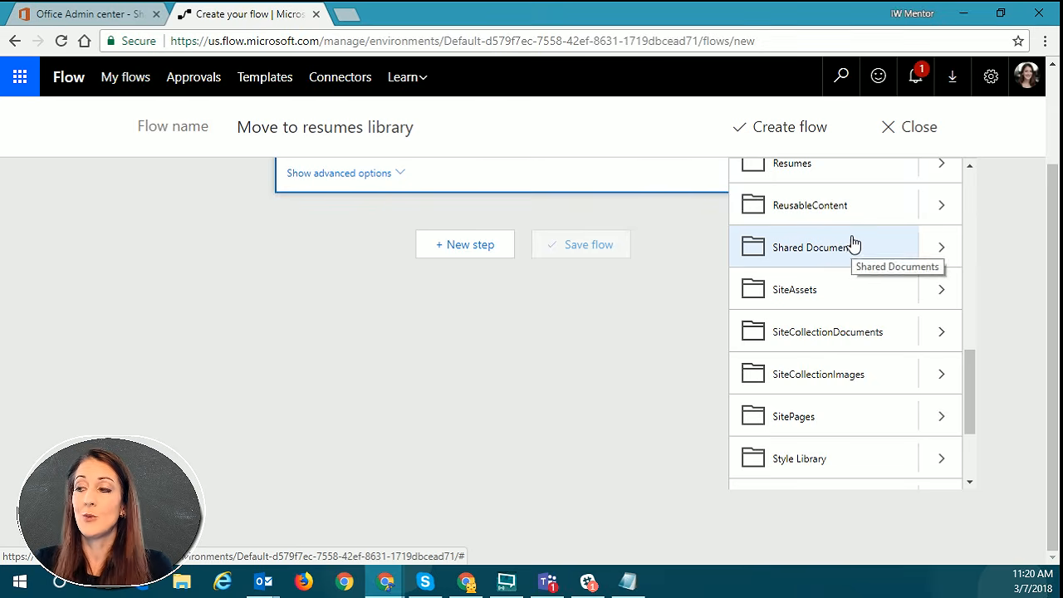
left_click(947, 247)
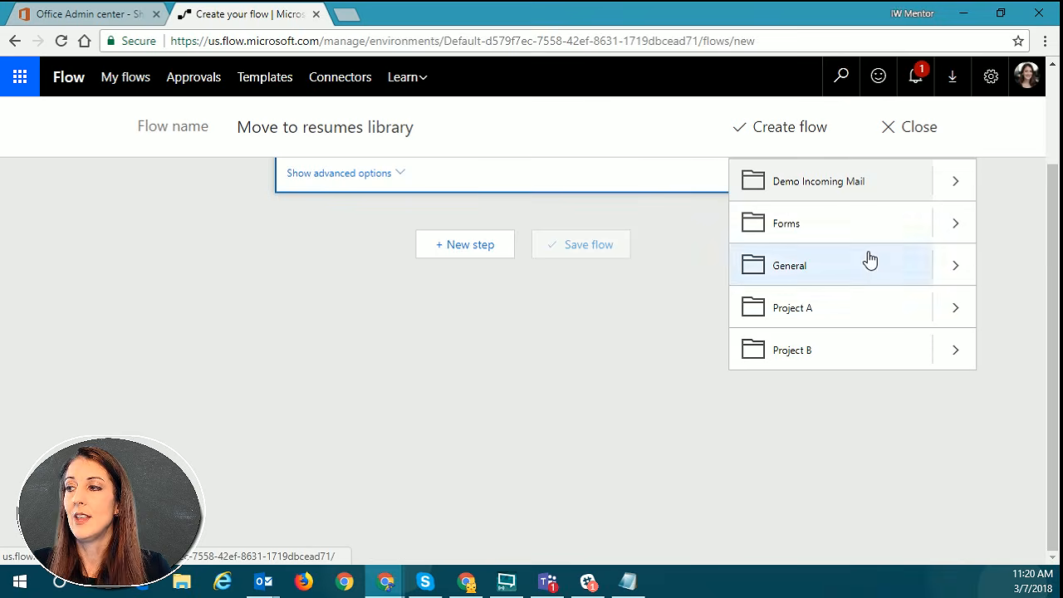
left_click(850, 177)
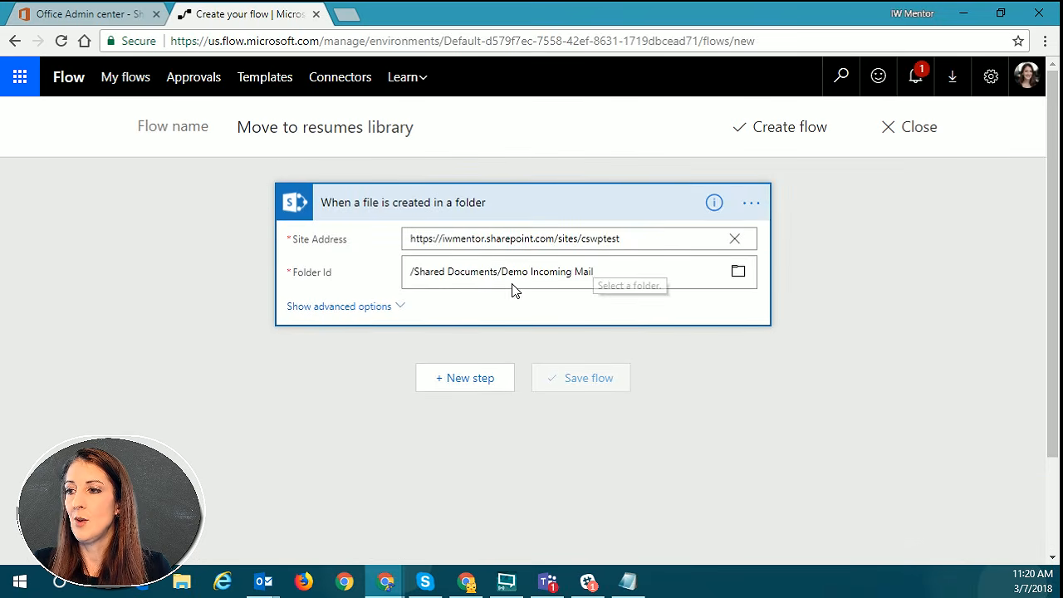
left_click(378, 307)
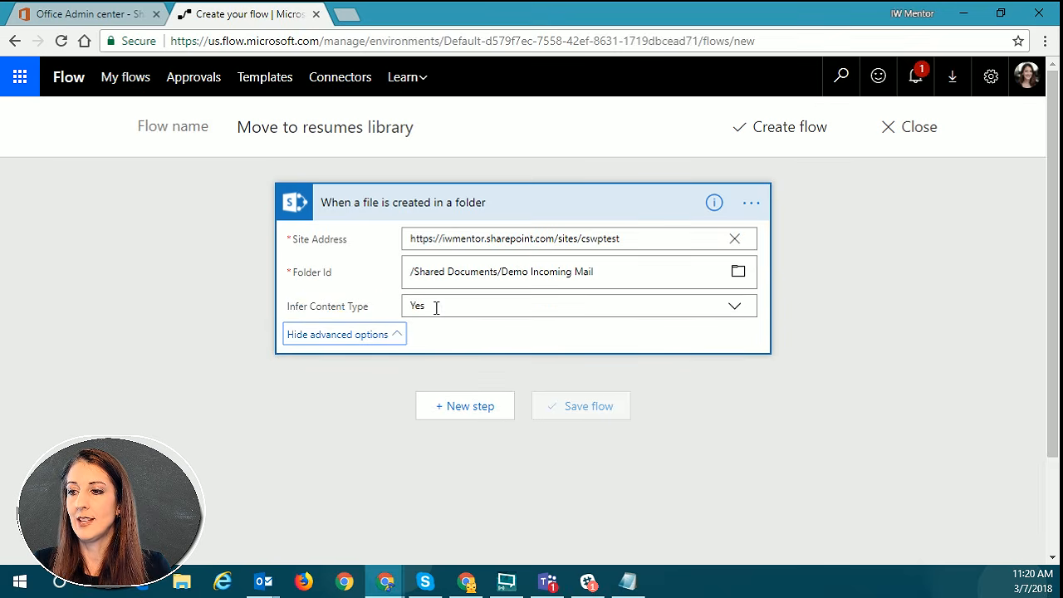
left_click(395, 335)
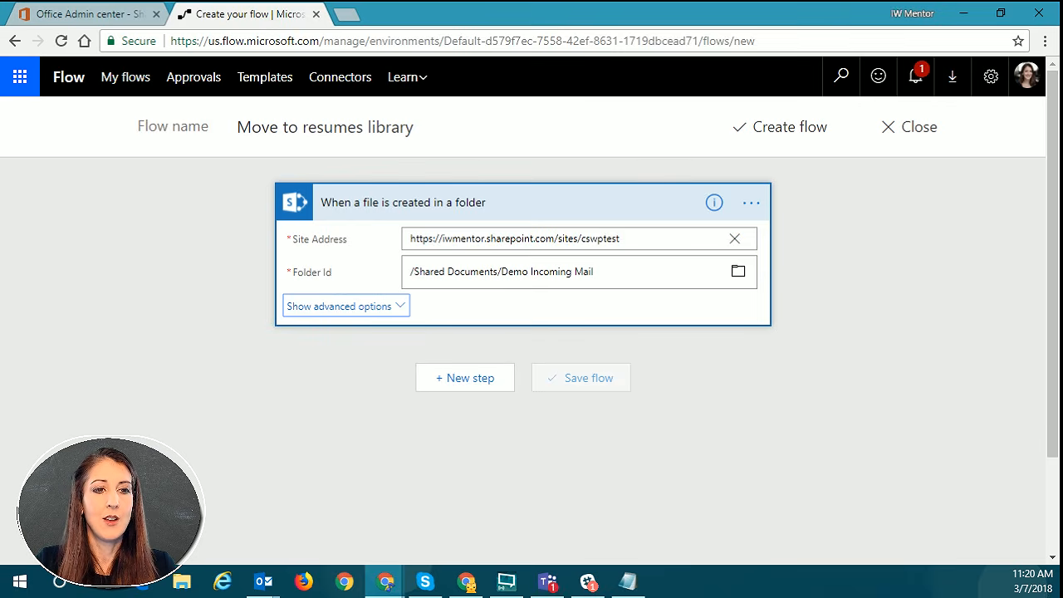
Add a SharePoint Copy file action after the trigger.
left_click(467, 382)
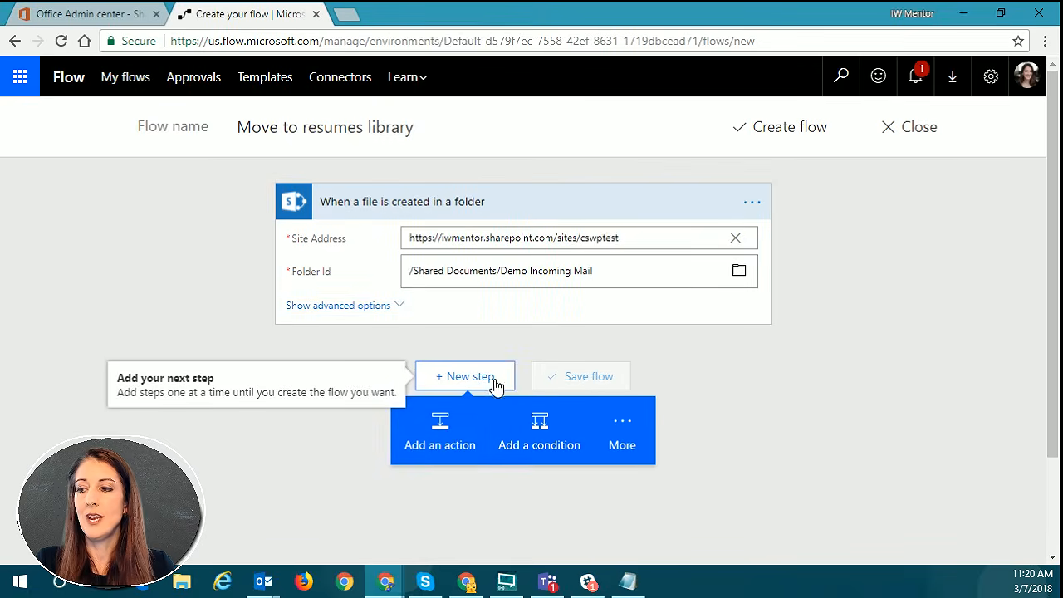
left_click(449, 440)
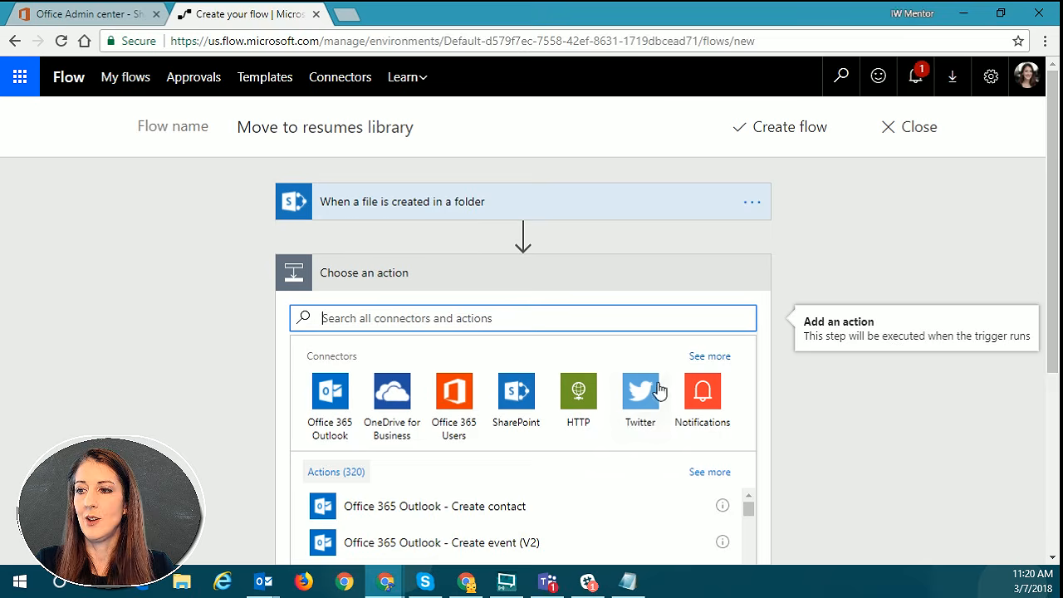
left_click(524, 396)
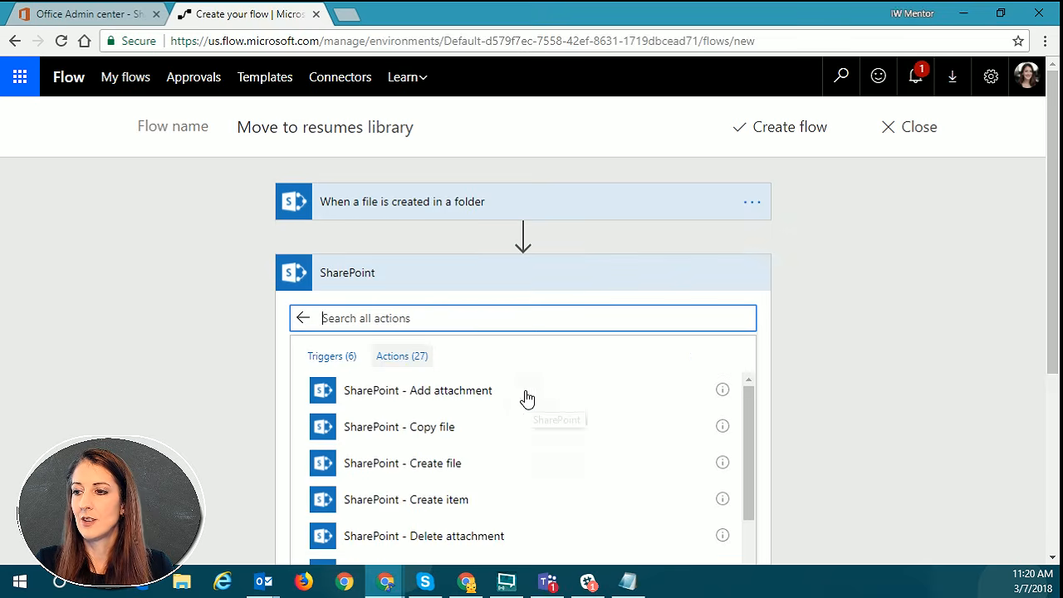
type("copy")
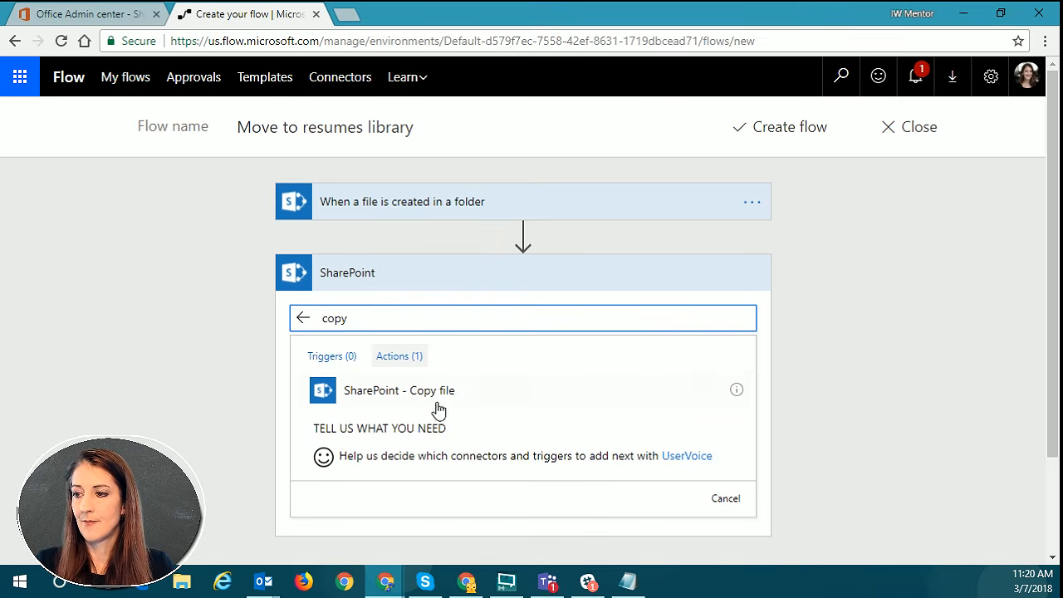
left_click(554, 388)
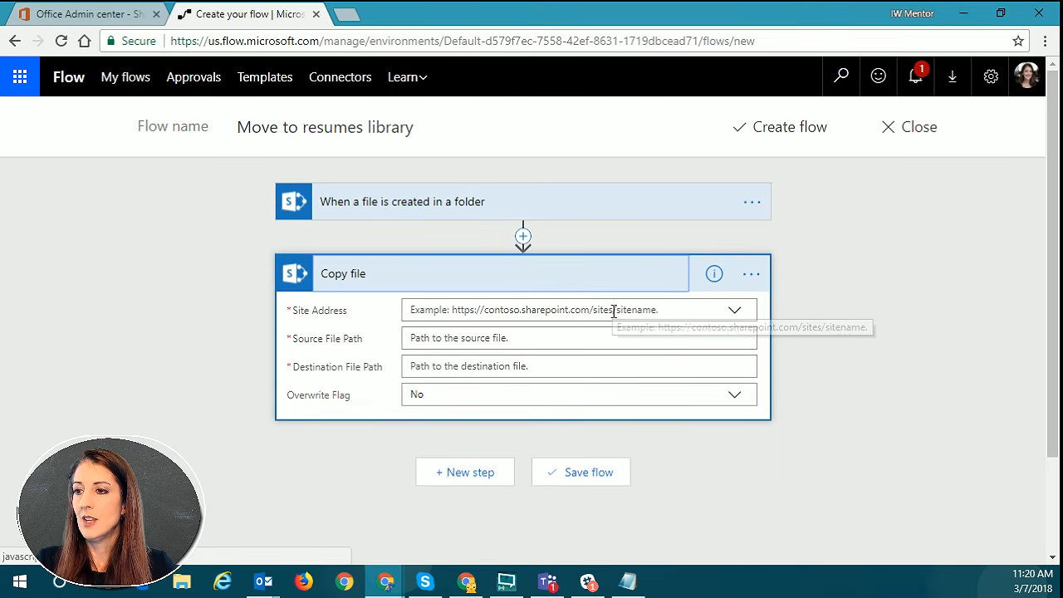
left_click(613, 309)
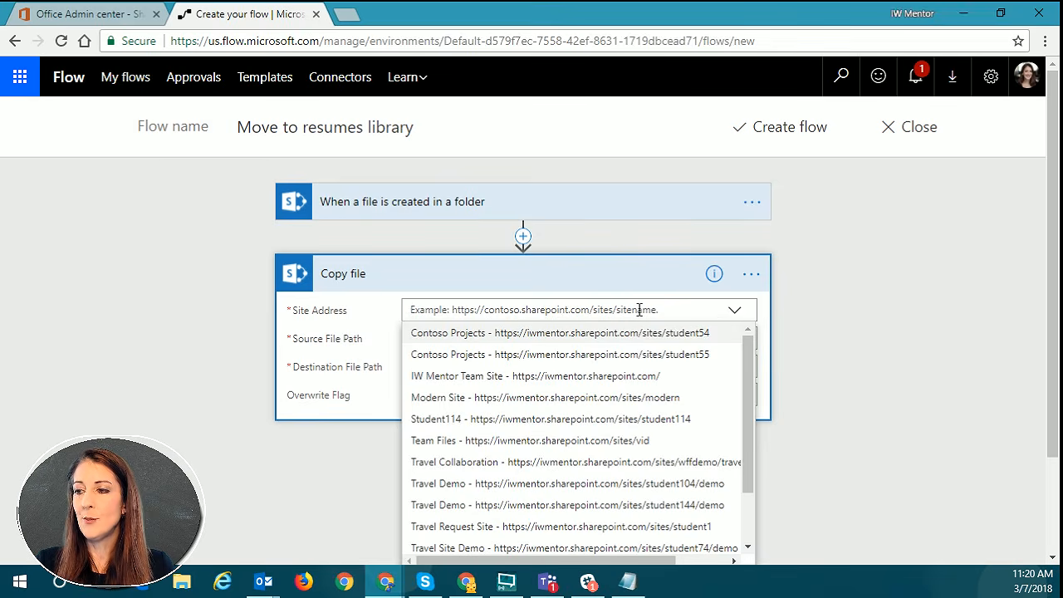
type("https://iwmentor.sharepoint.com/sites/cswptest")
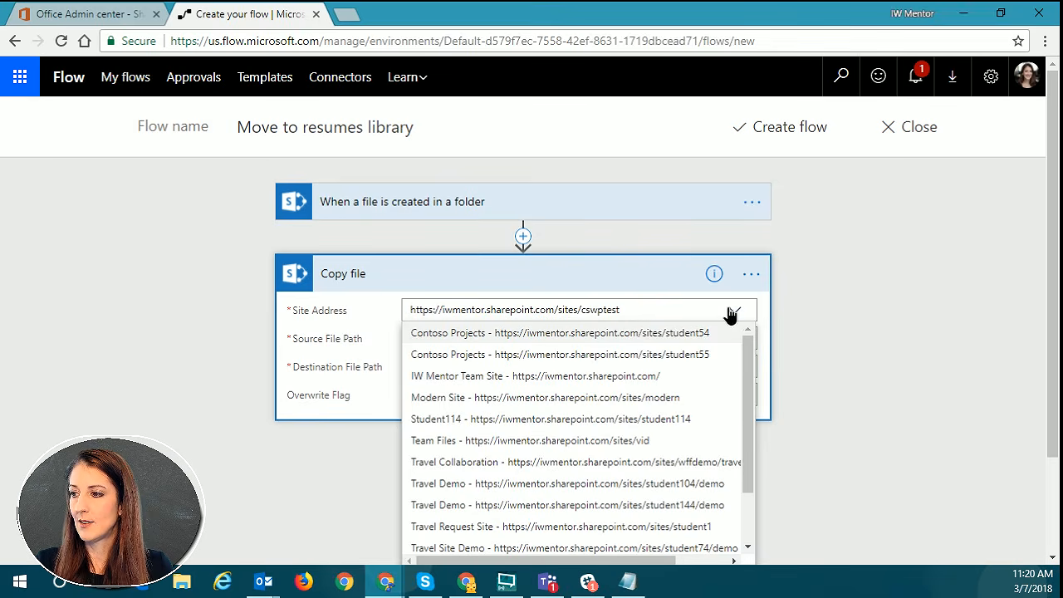
left_click(730, 310)
left_click(633, 309)
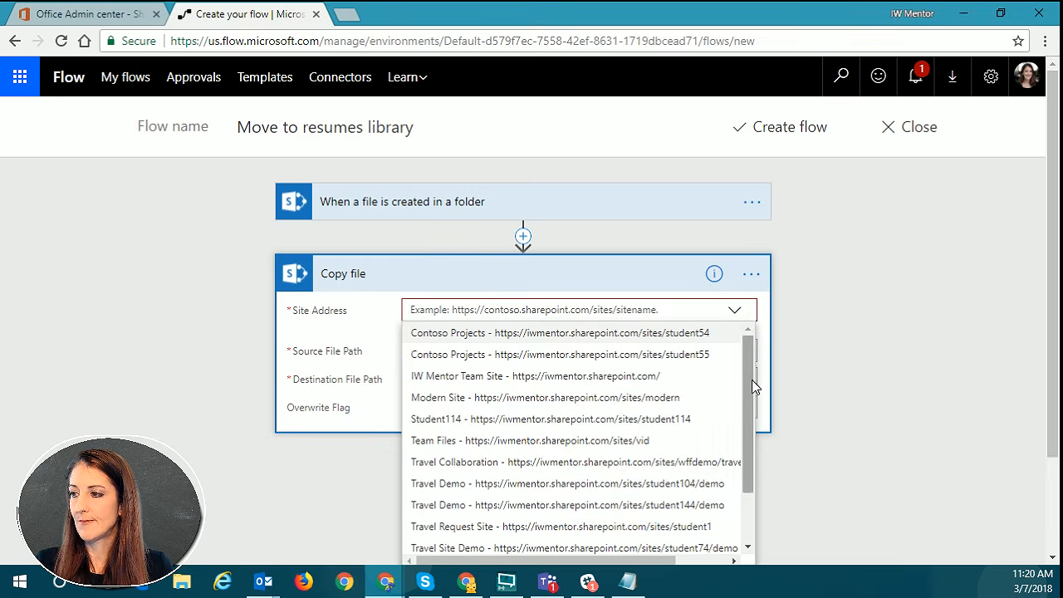
left_click_drag(751, 380, 759, 493)
left_click(470, 544)
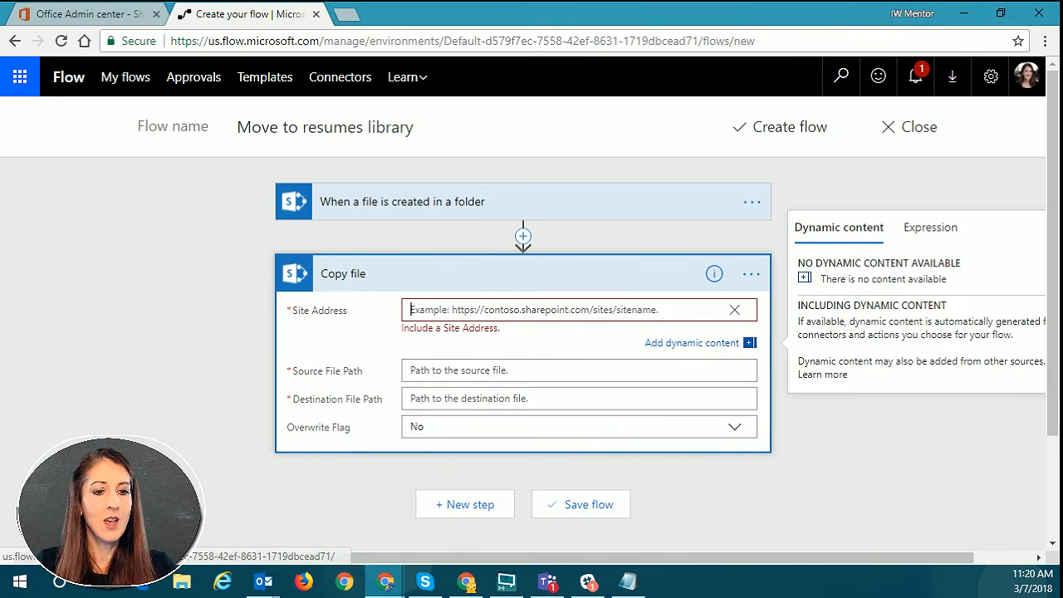
key("alt+Tab")
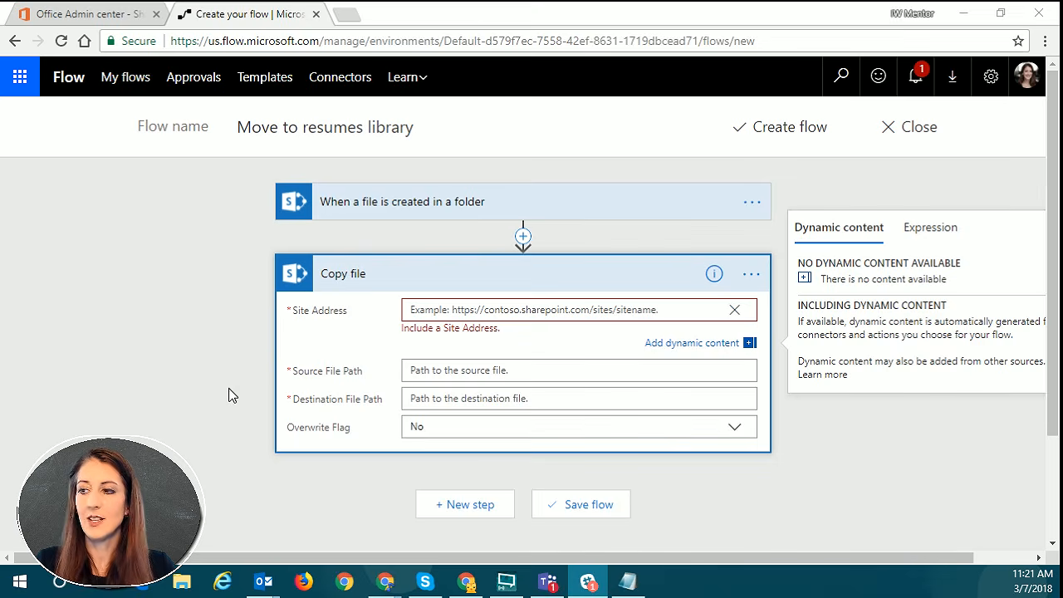
left_click(528, 309)
type("https://iwmentor.sharepoint.com/sites/cswptest")
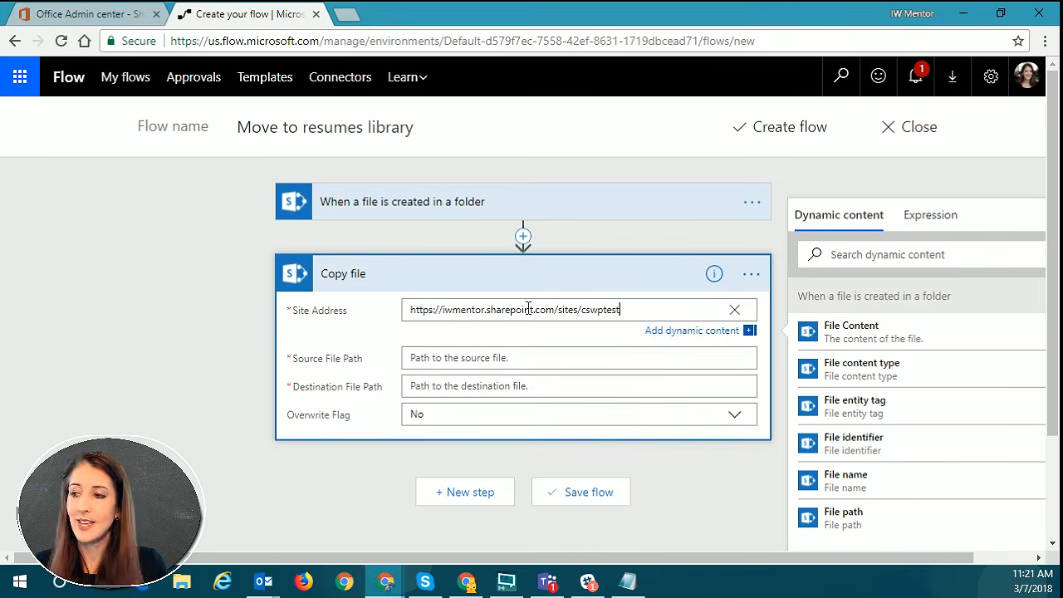
Set the Copy file action's source file path to the trigger's File path dynamic content.
left_click(515, 357)
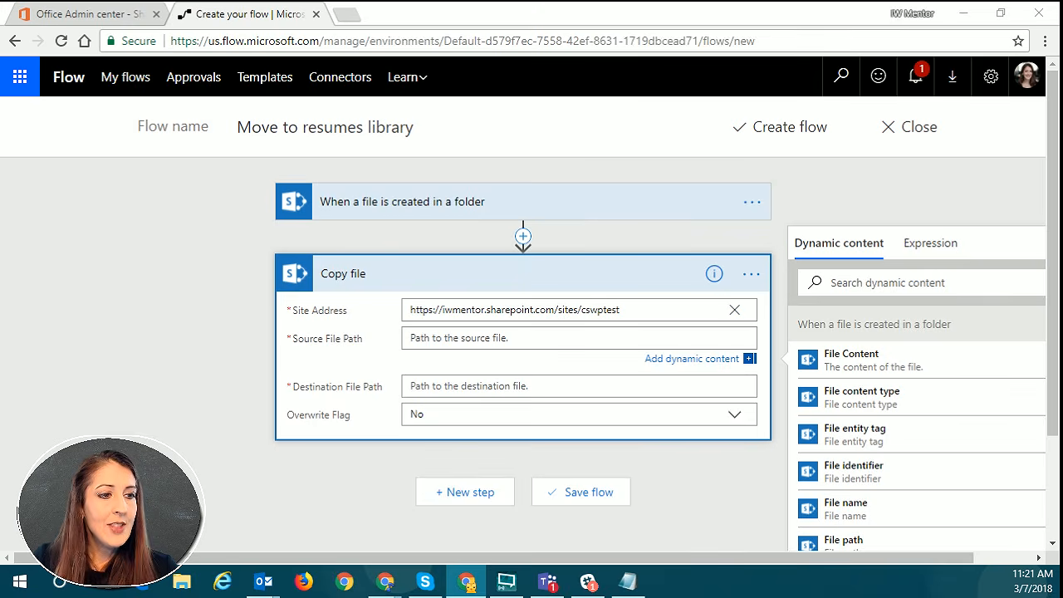
left_click(546, 335)
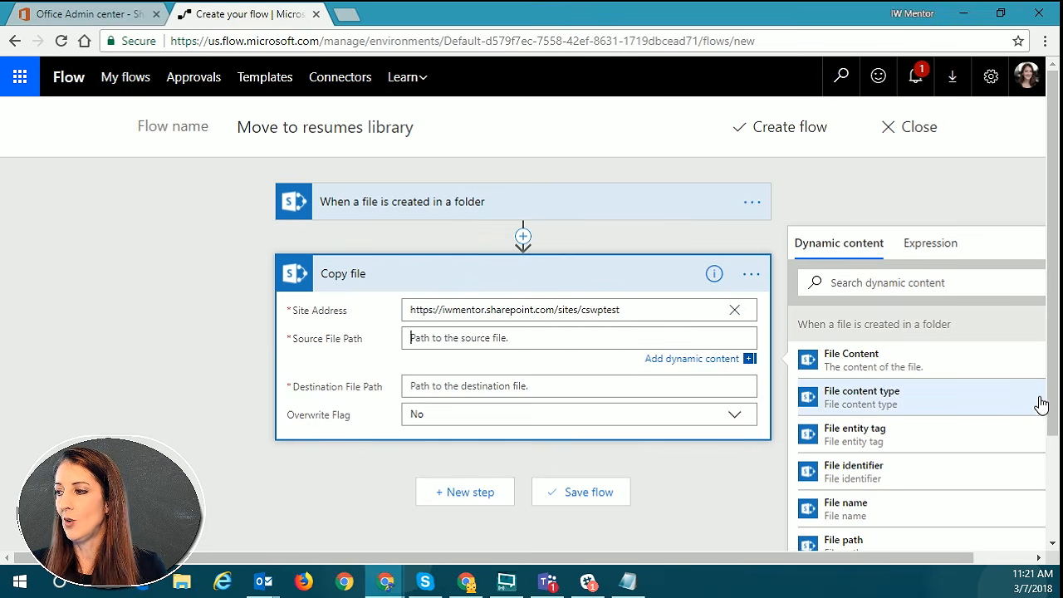
scroll(891, 540, "down", 1)
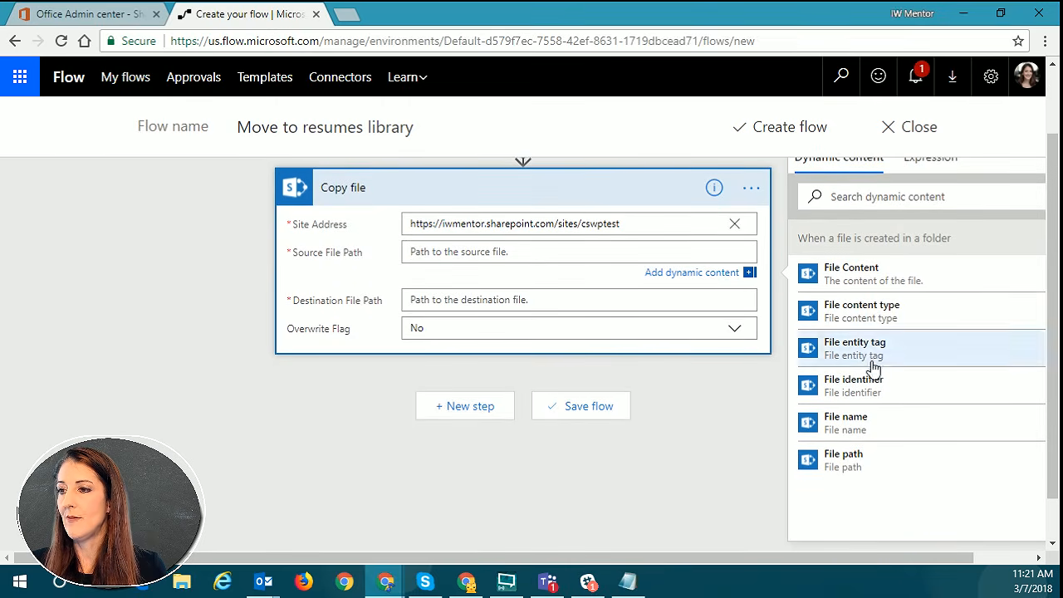
left_click(869, 465)
Set the destination file path to /Resumes/ followed by the File name dynamic content.
left_click(415, 309)
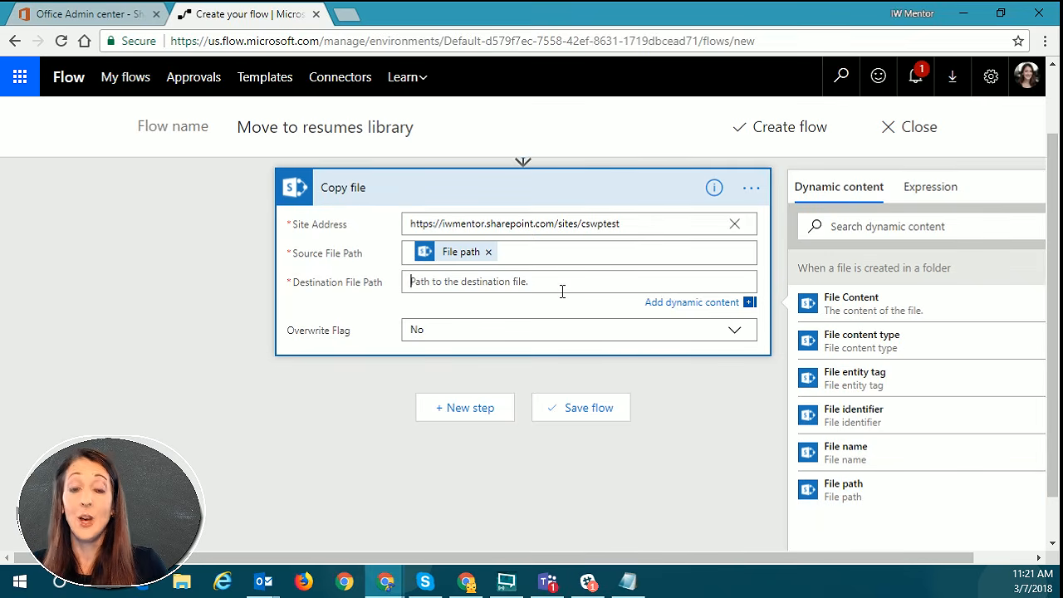
type("/Resumes/")
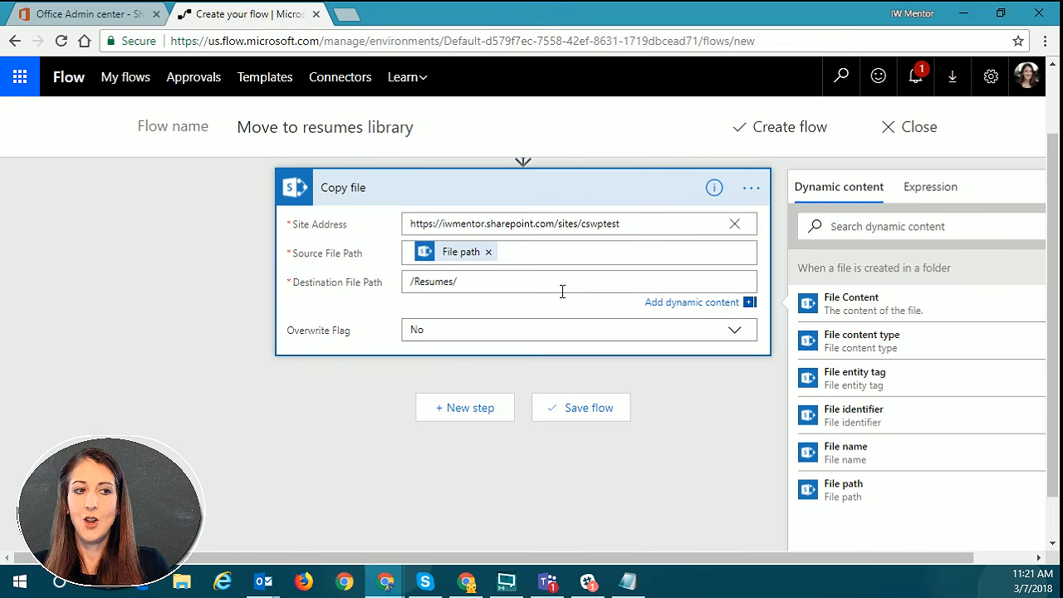
left_click(905, 456)
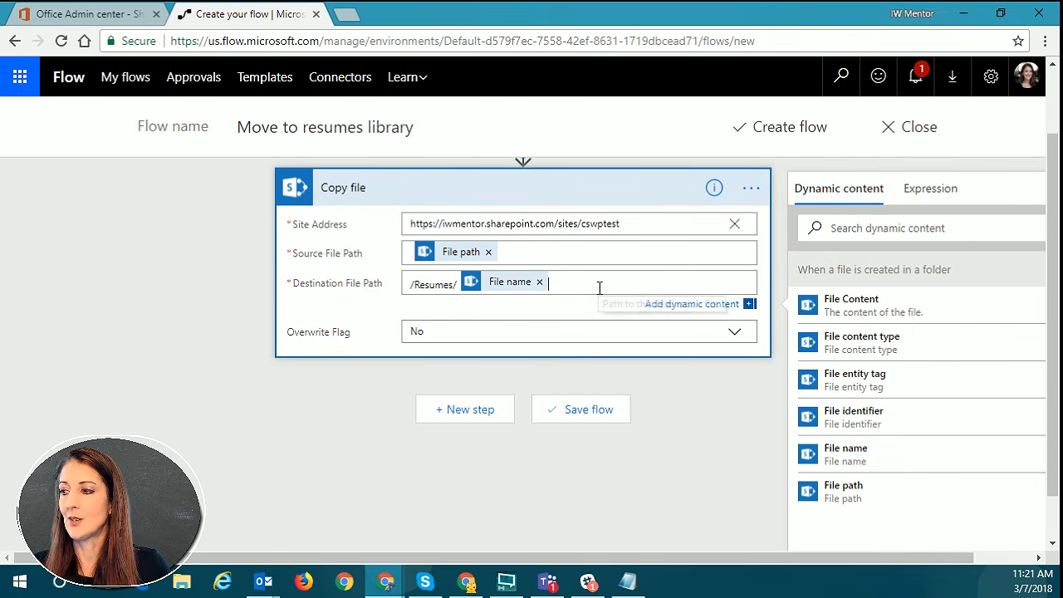
Set the overwrite flag to Yes, and create the Move to resumes library flow and close its editor.
left_click(736, 333)
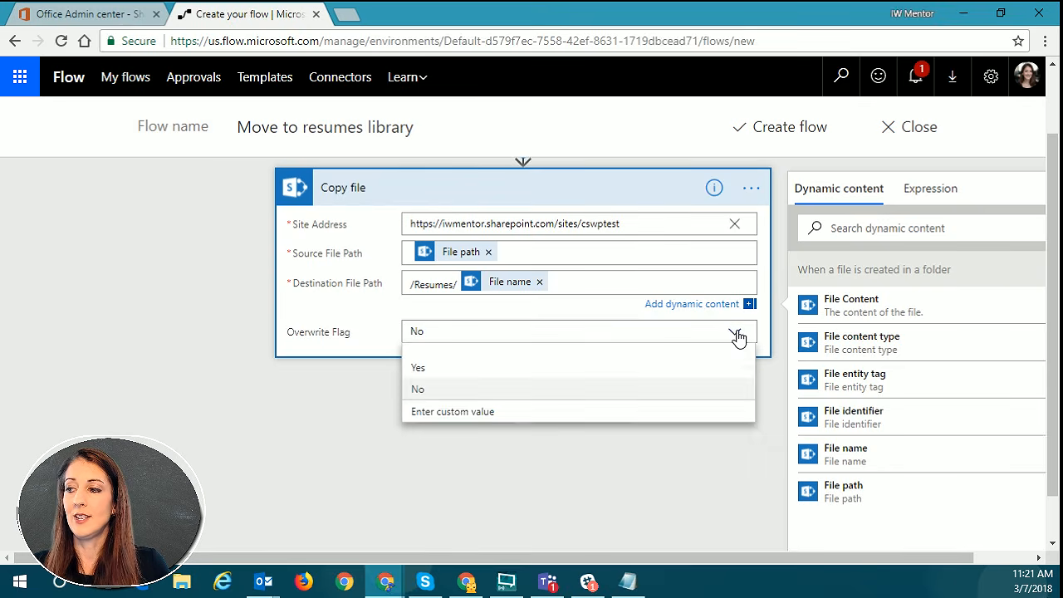
left_click(422, 369)
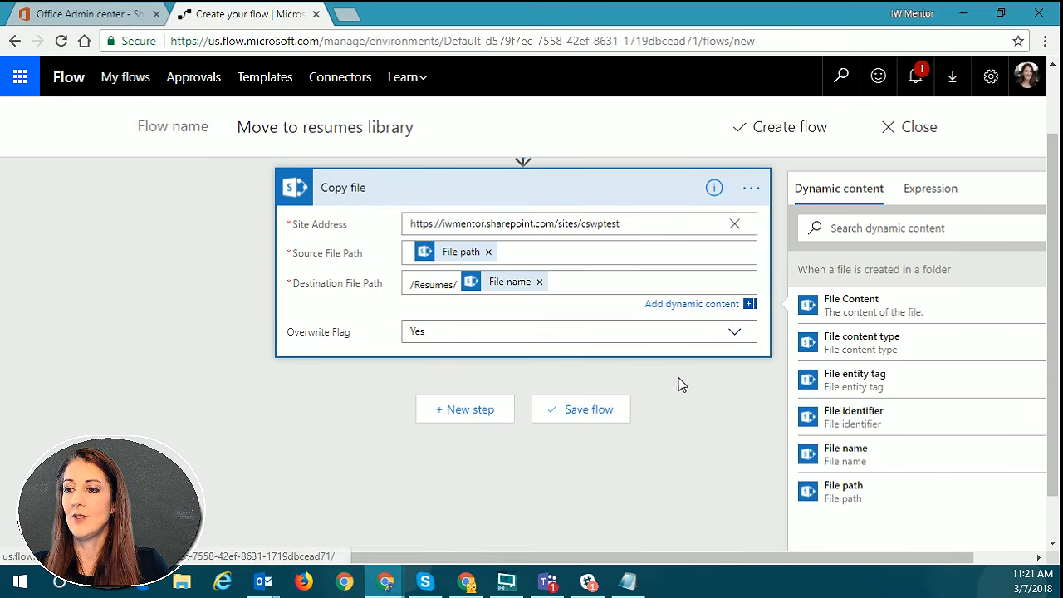
left_click(785, 129)
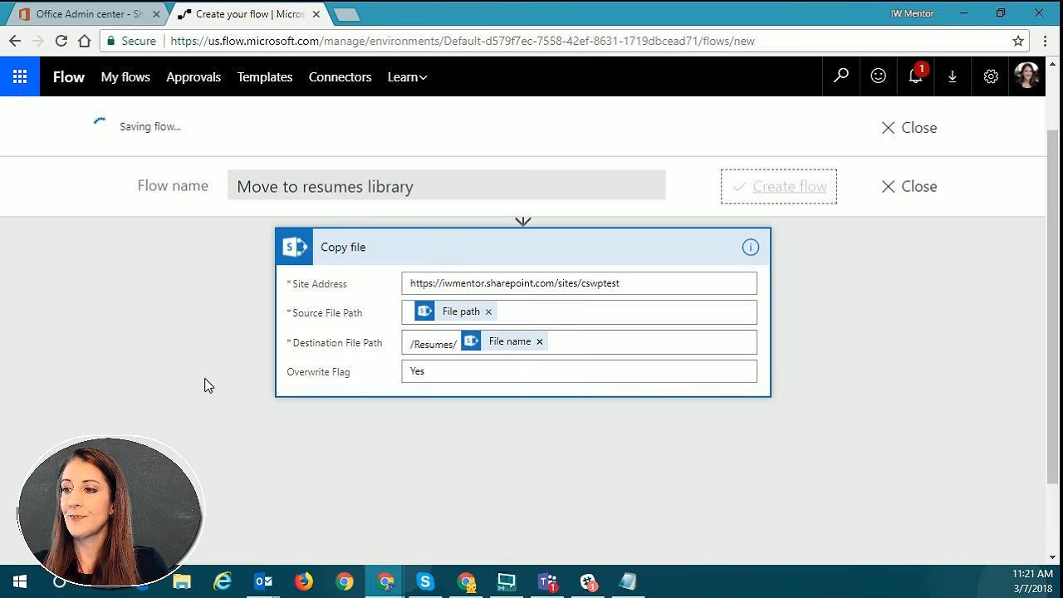
left_click(914, 128)
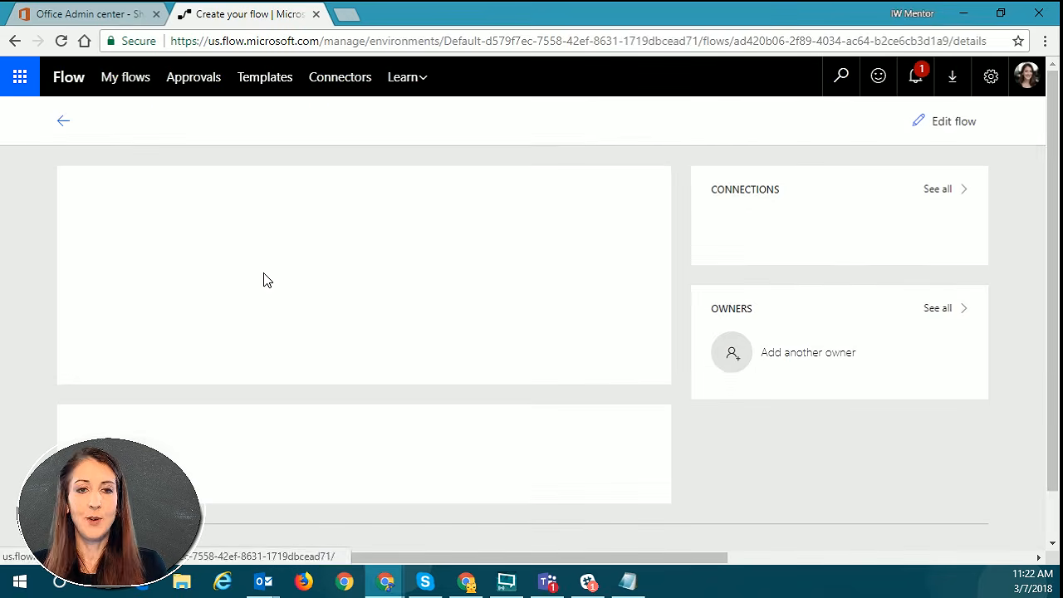
Check the Incoming Resumes flow's details and run history, and return to the list of flows.
left_click(66, 122)
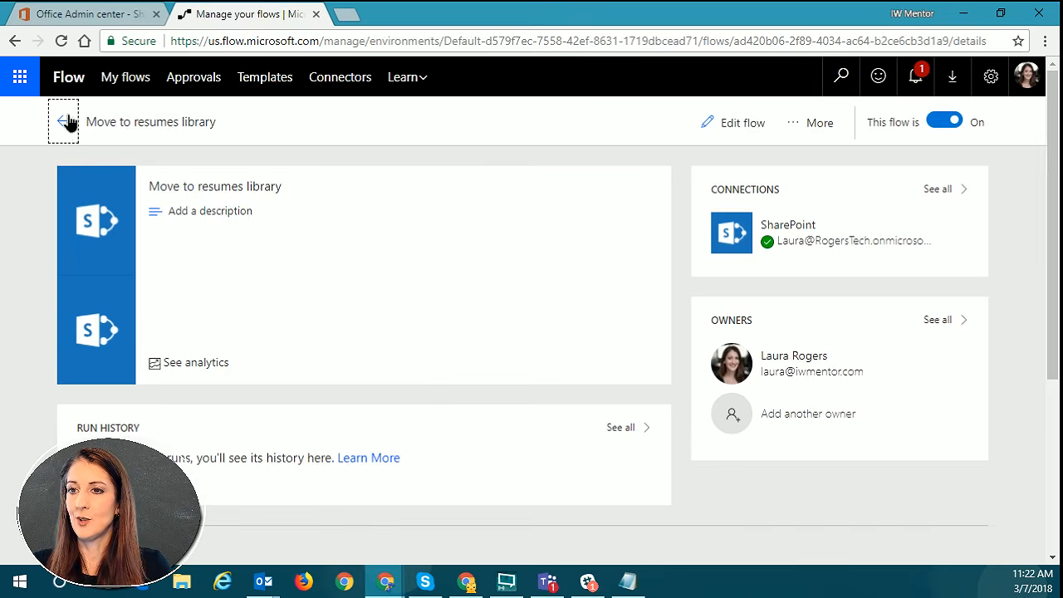
left_click(339, 313)
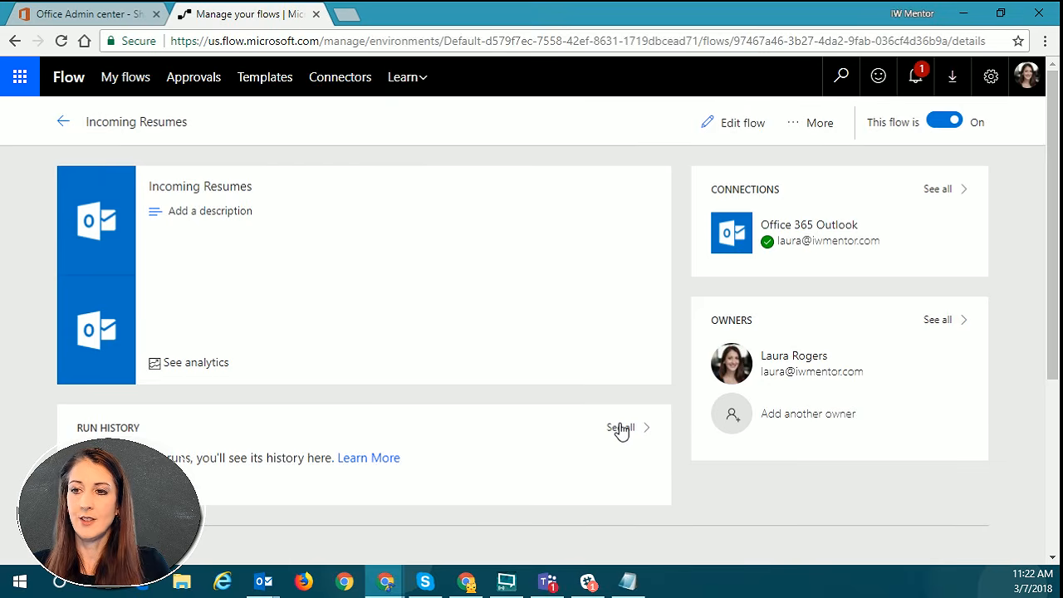
left_click(64, 123)
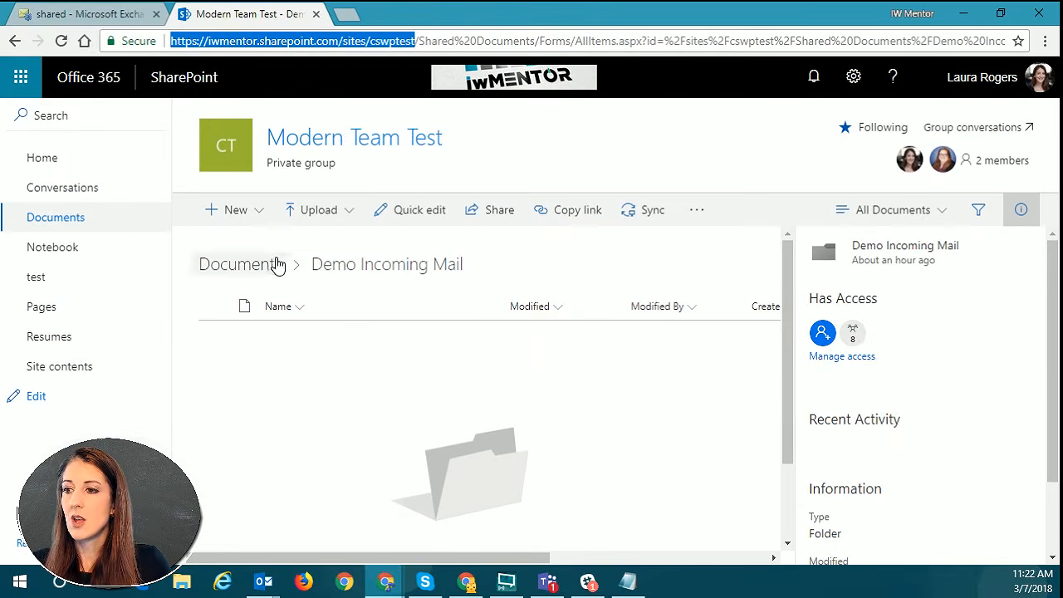
Create a Word document in the SharePoint Demo Incoming Mail folder containing the text "This is a test file.".
left_click(241, 211)
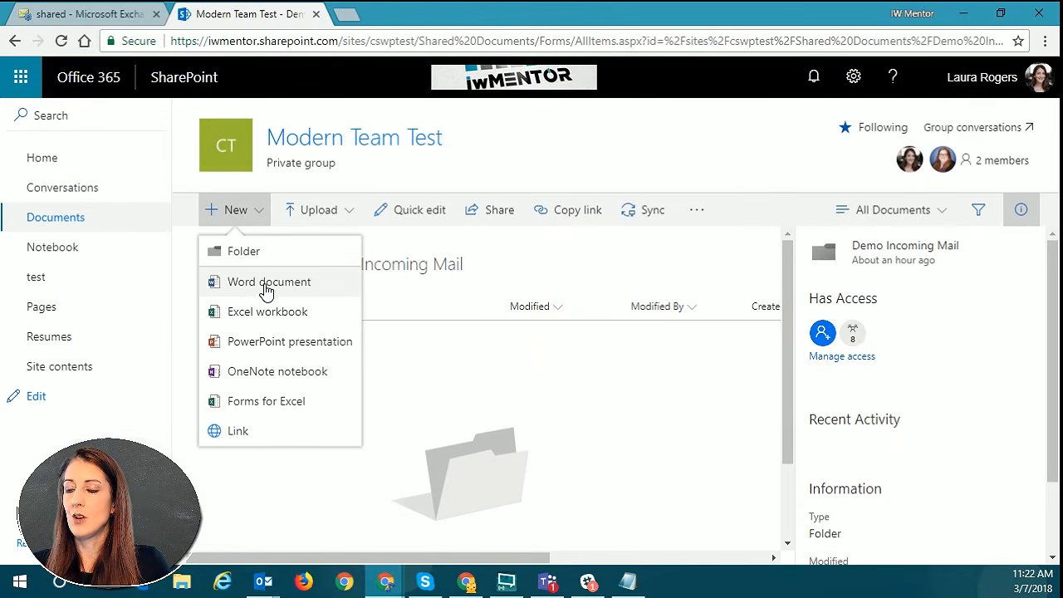
left_click(269, 282)
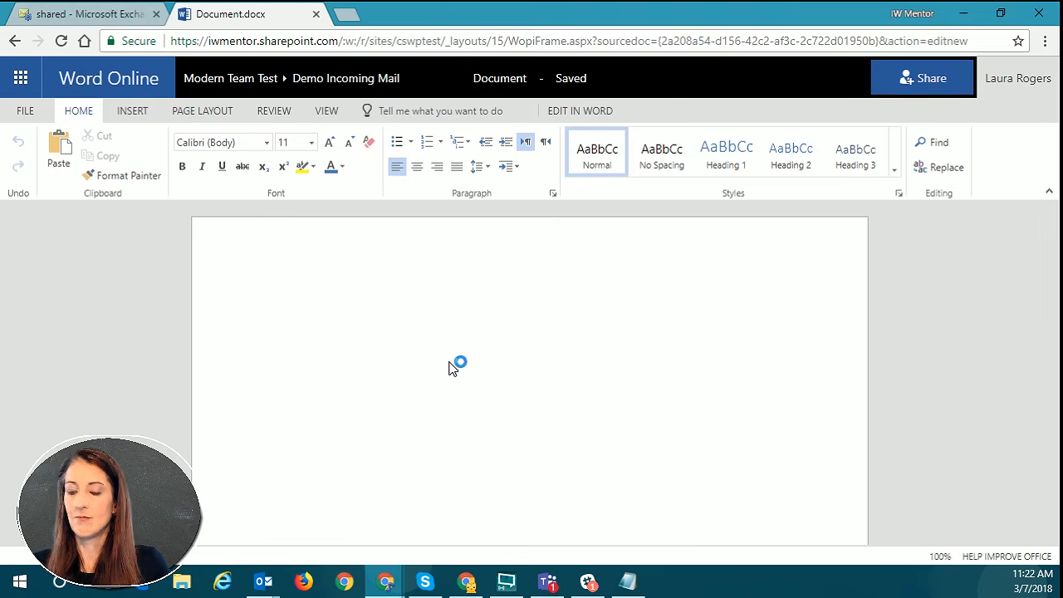
type("This is a es")
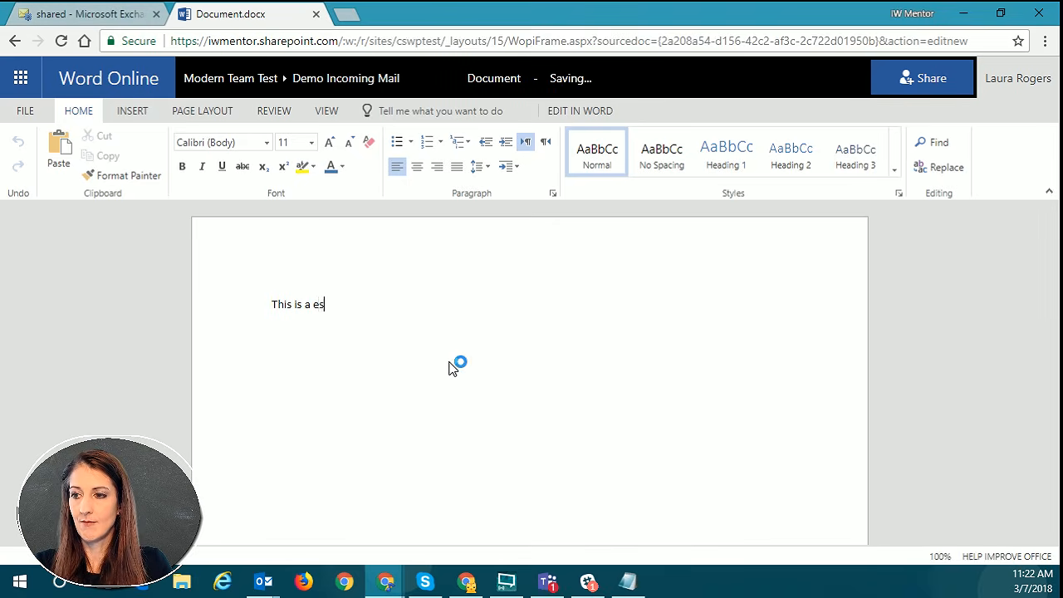
key("BackSpace")
key("BackSpace")
type("test file.")
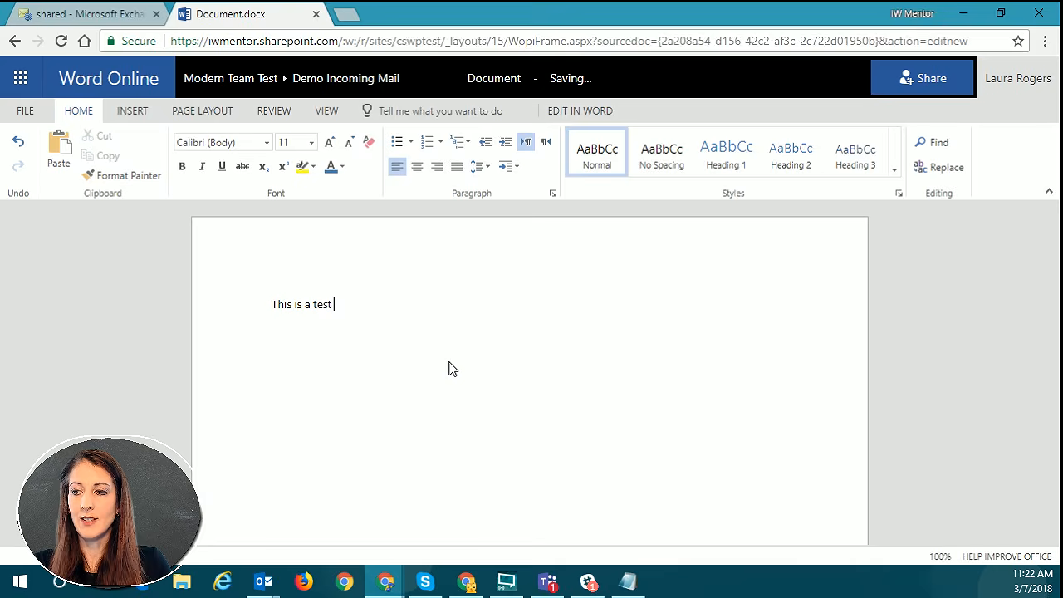
Rename the Word document to Test One and return to the Demo Incoming Mail folder.
left_click(511, 78)
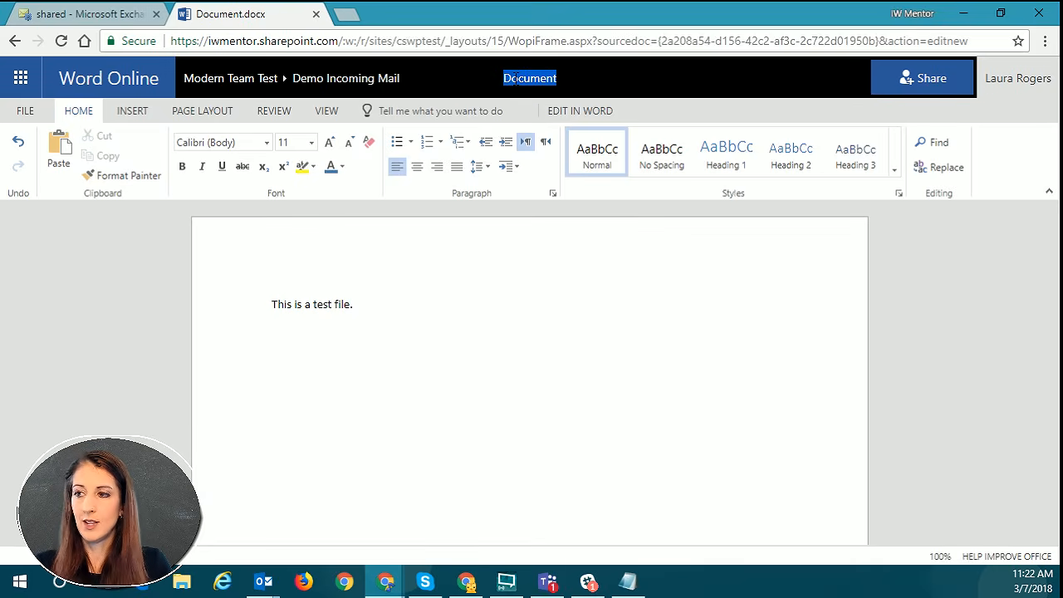
type("Test One")
key("Return")
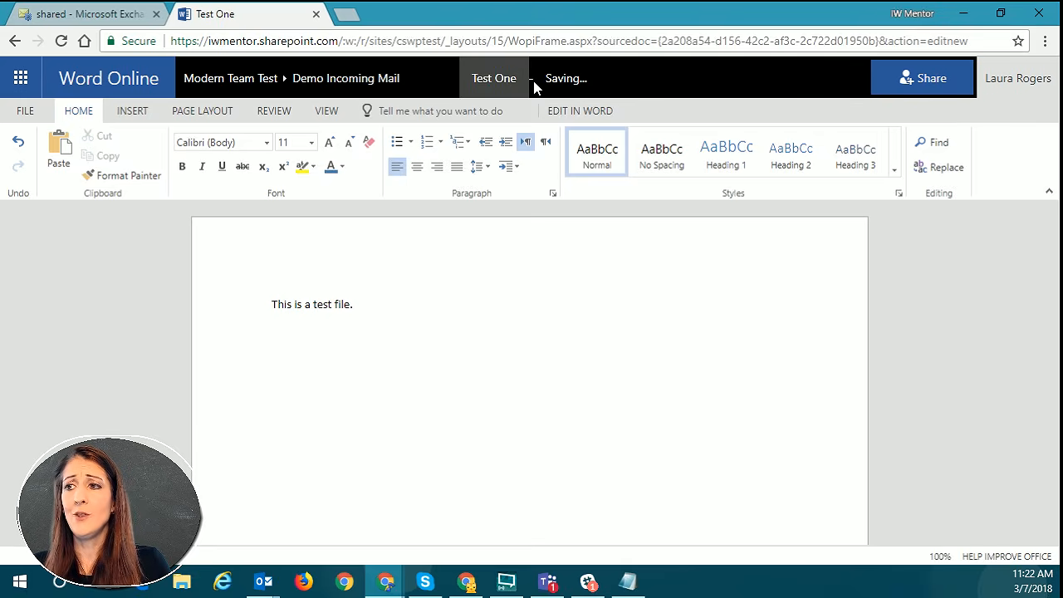
left_click(317, 83)
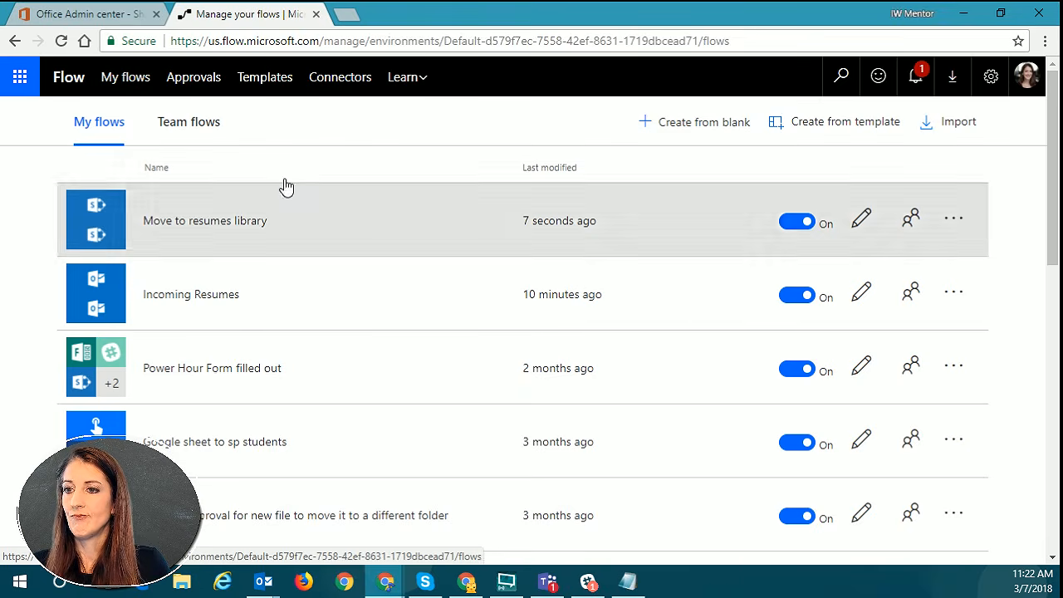
Check the Move to resumes library flow's run history in Microsoft Flow and return to the list of flows.
left_click(169, 220)
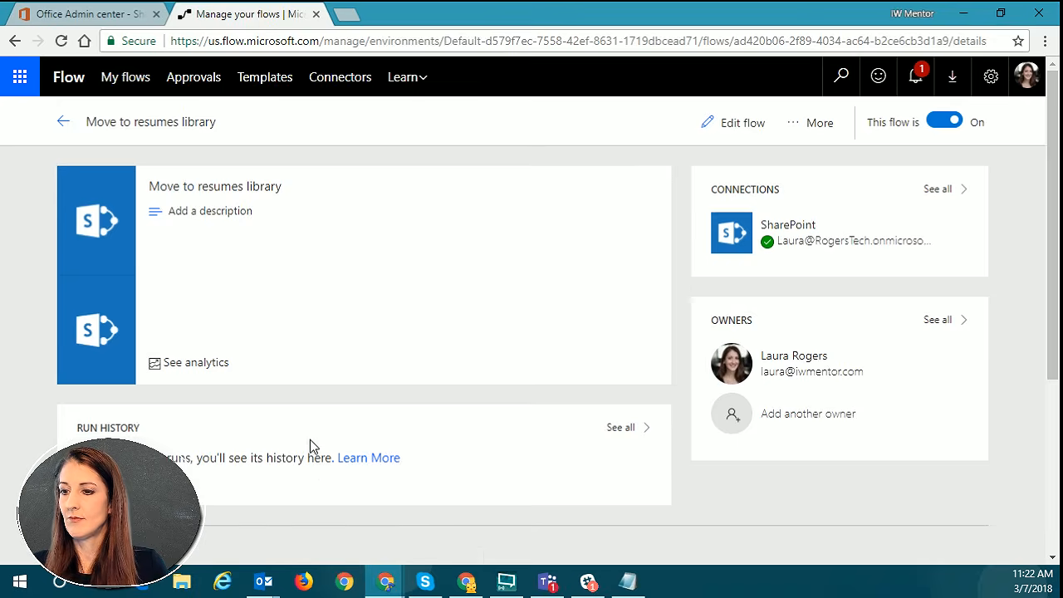
left_click(620, 428)
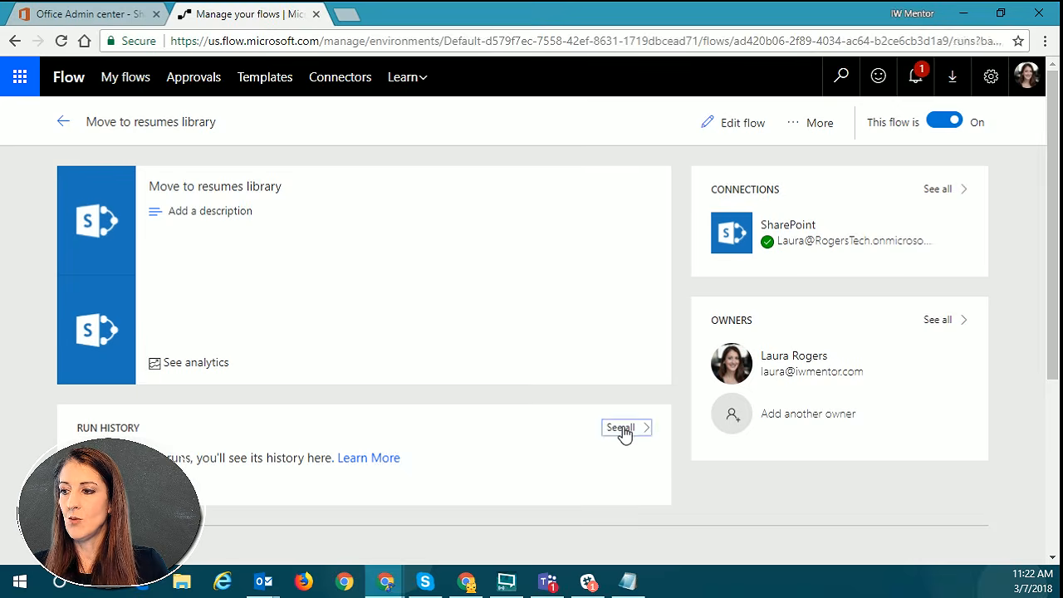
left_click(68, 125)
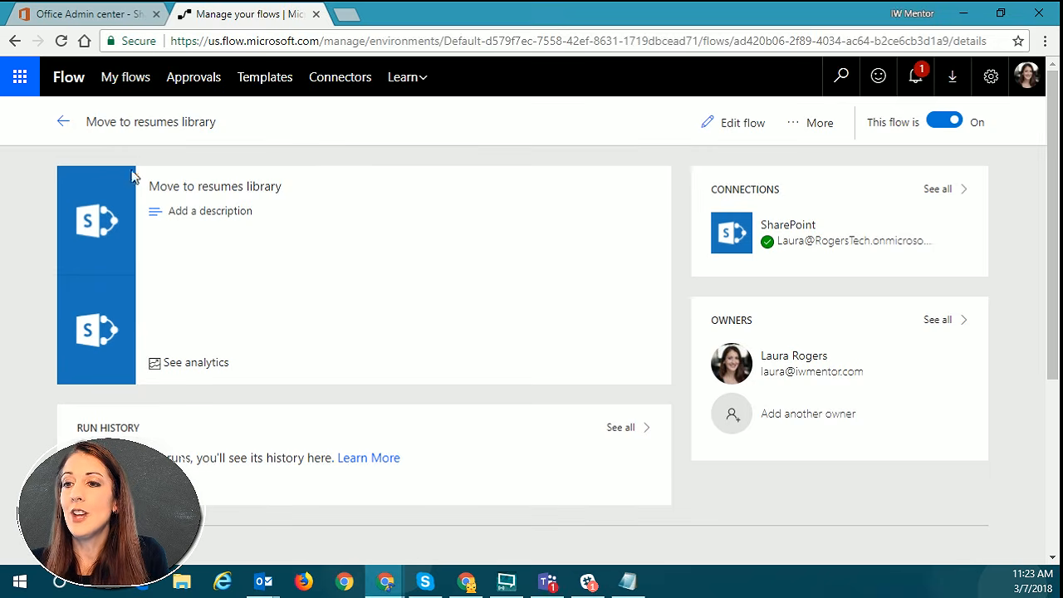
left_click(65, 122)
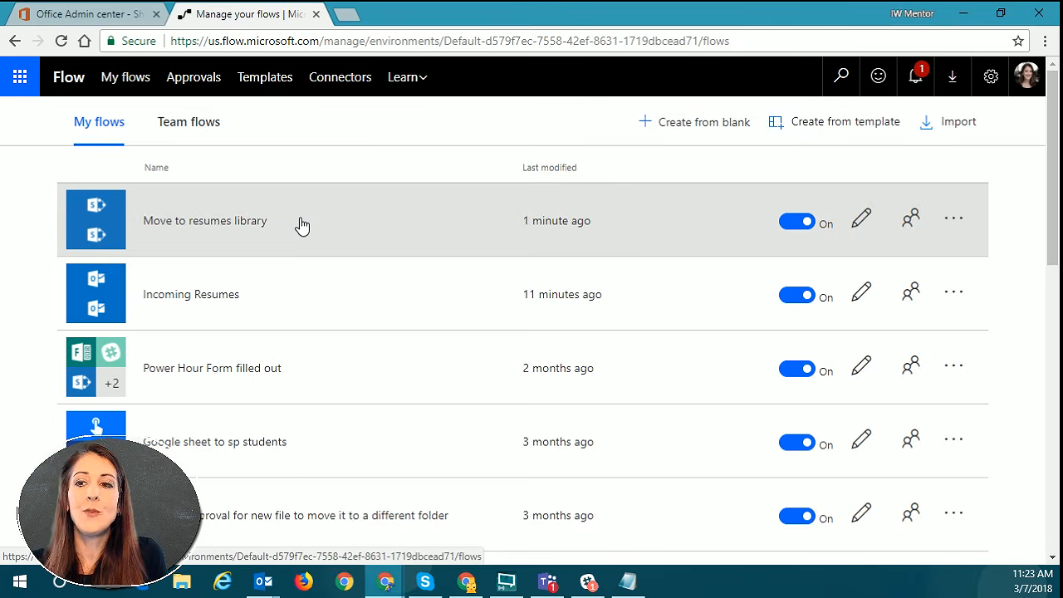
Open the Move to resumes library flow for editing and review the Copy file action's paths and available dynamic content.
left_click(301, 226)
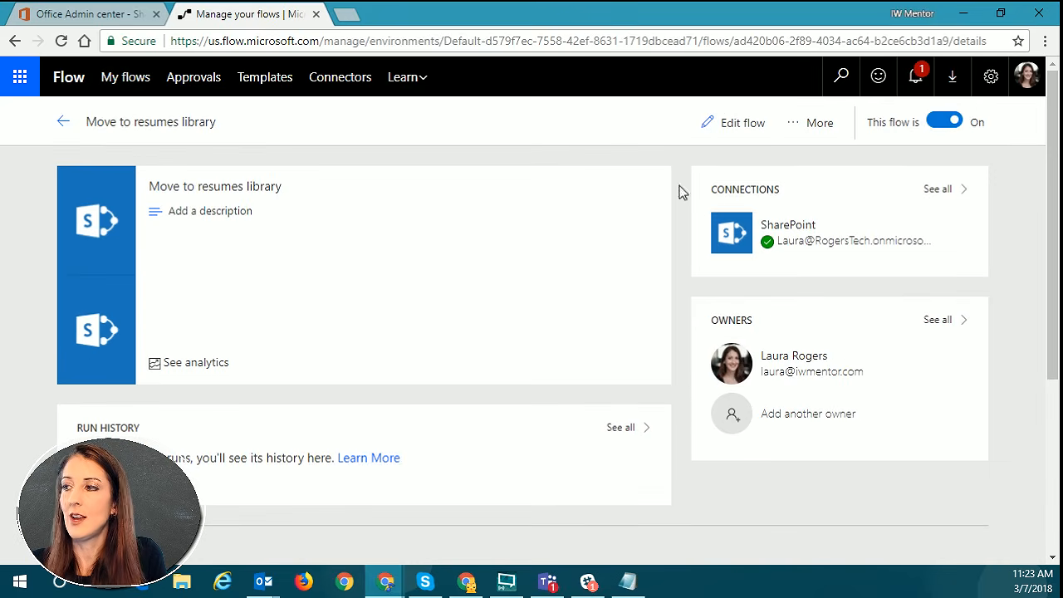
left_click(748, 126)
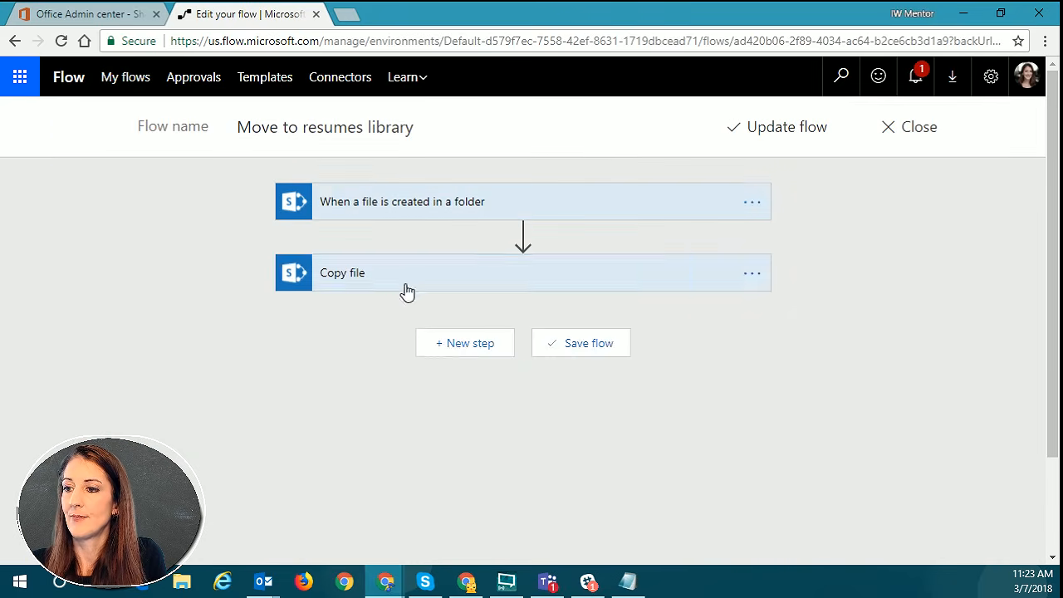
left_click(406, 282)
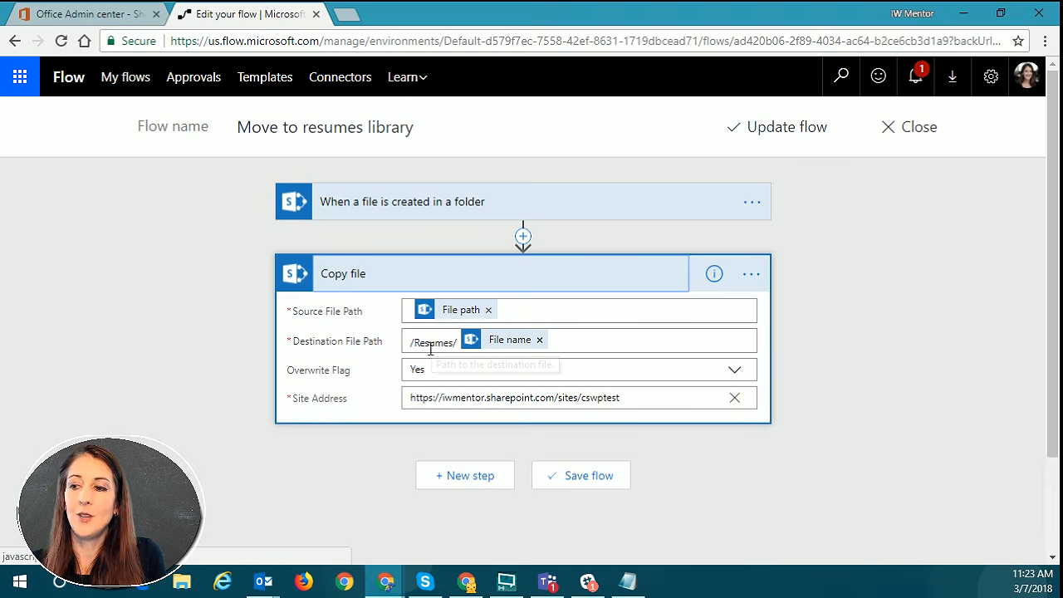
left_click(588, 341)
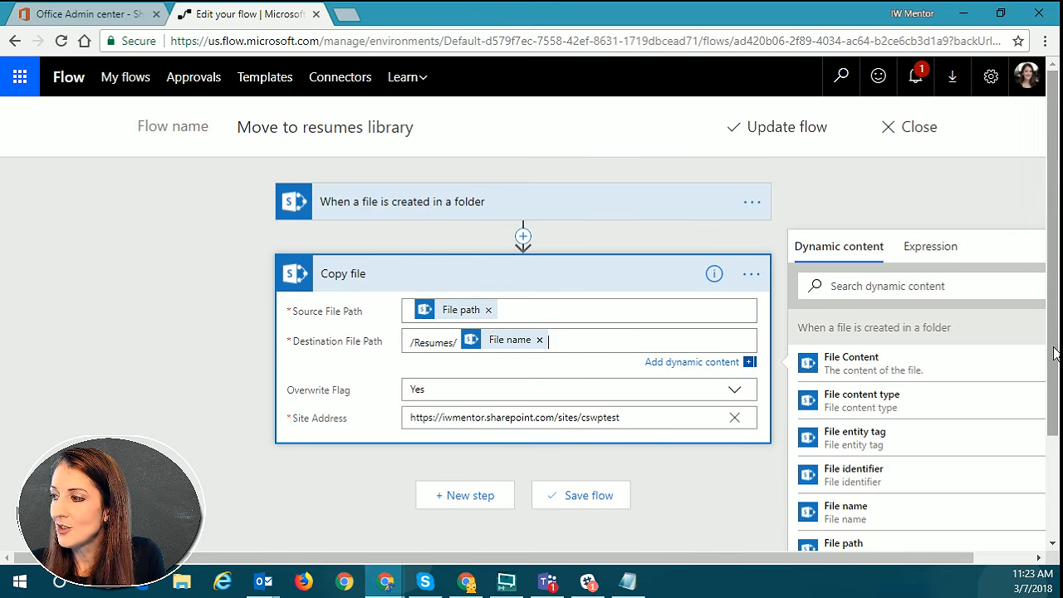
left_click_drag(1050, 344, 997, 385)
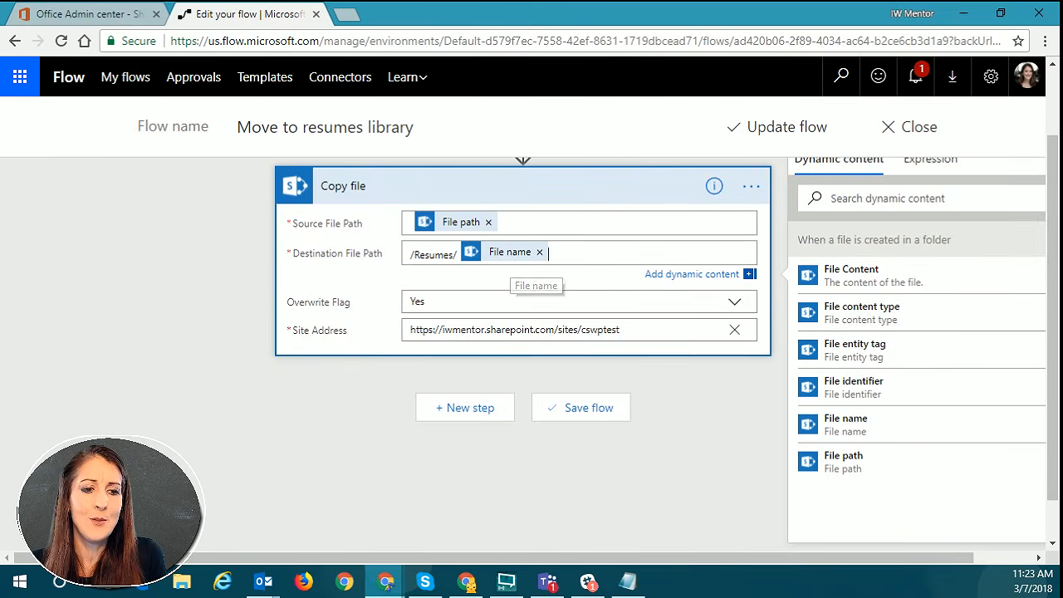
Update the Move to resumes library flow and return to the list of flows.
key("alt+Tab")
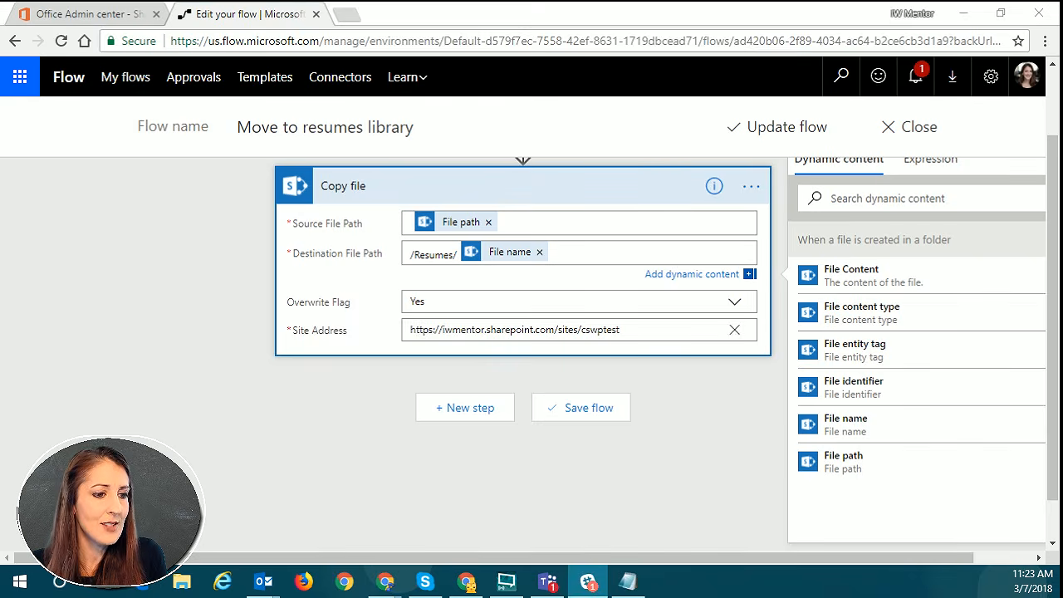
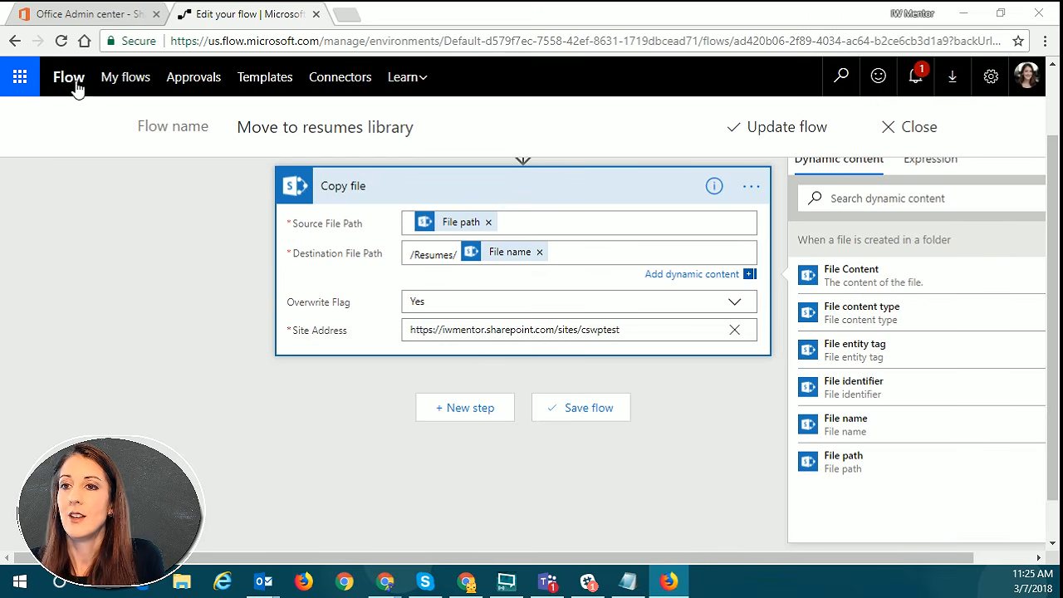
left_click(125, 83)
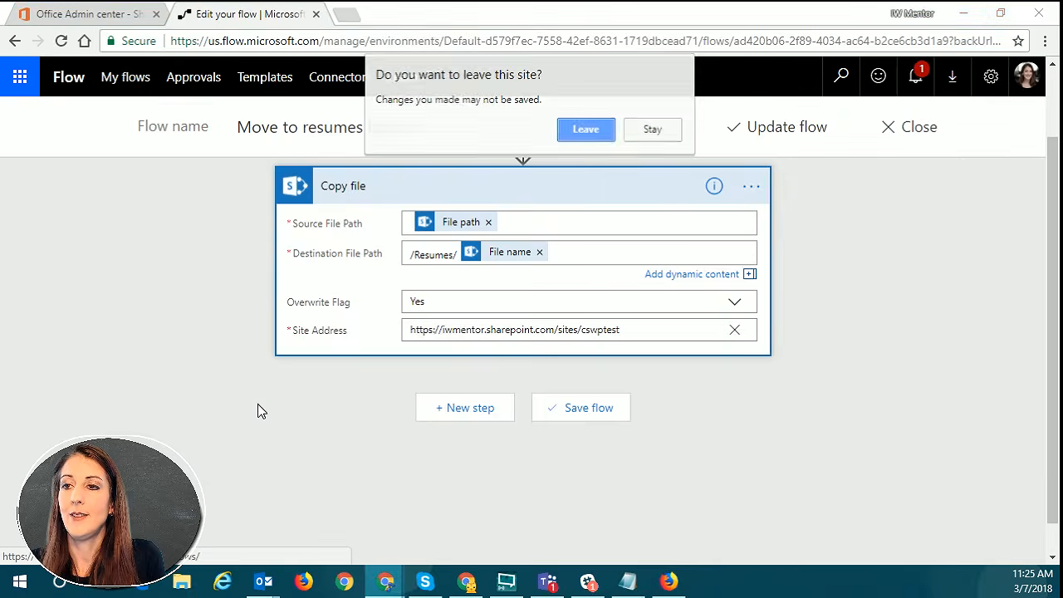
left_click(676, 136)
left_click(793, 133)
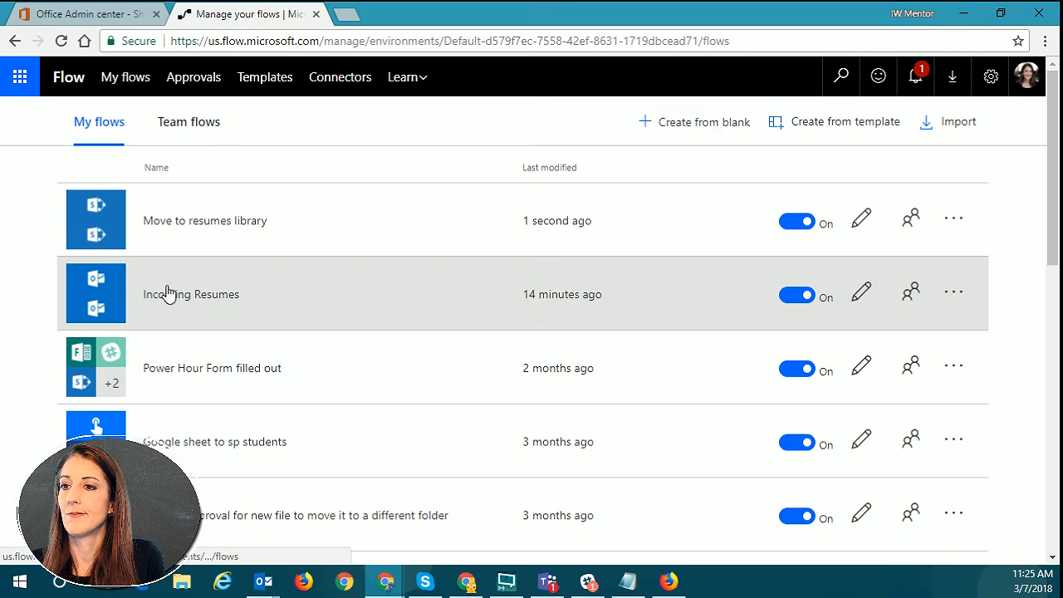
Check the Incoming Resumes flow's complete run history and return to the list of flows.
left_click(547, 307)
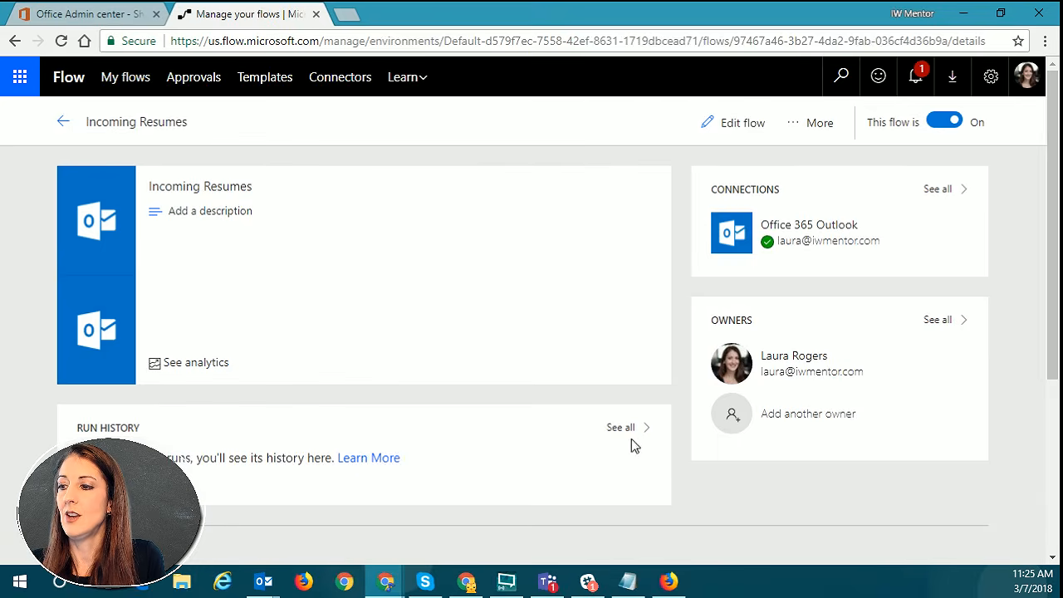
left_click(629, 428)
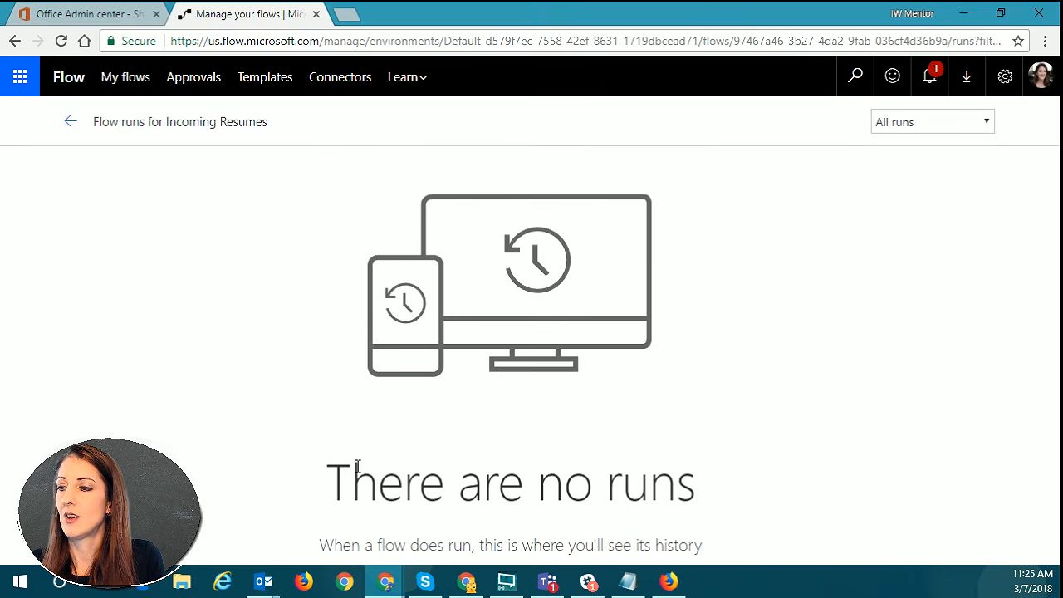
left_click(65, 124)
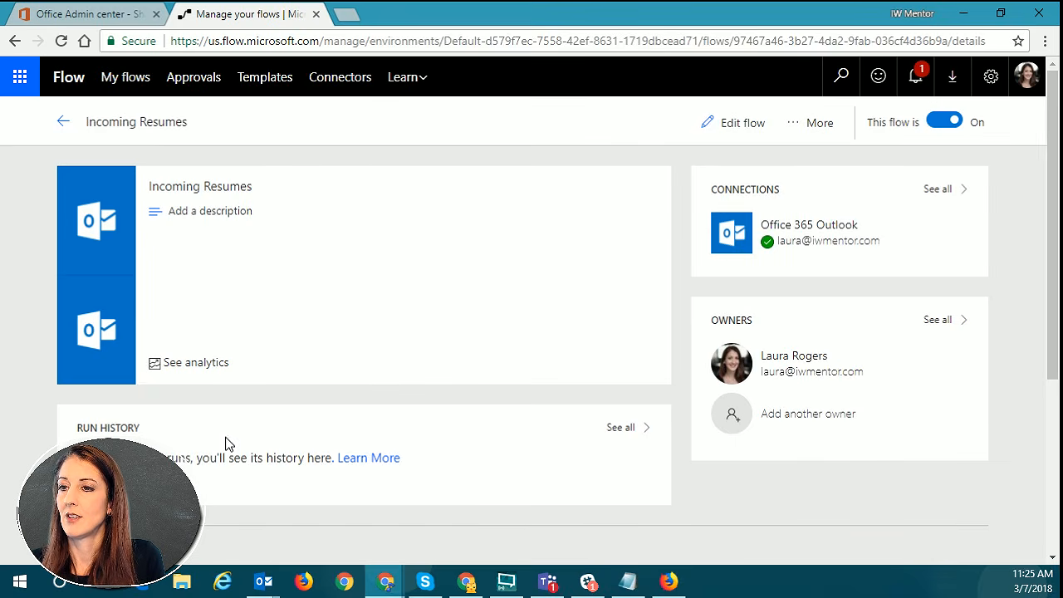
left_click(64, 124)
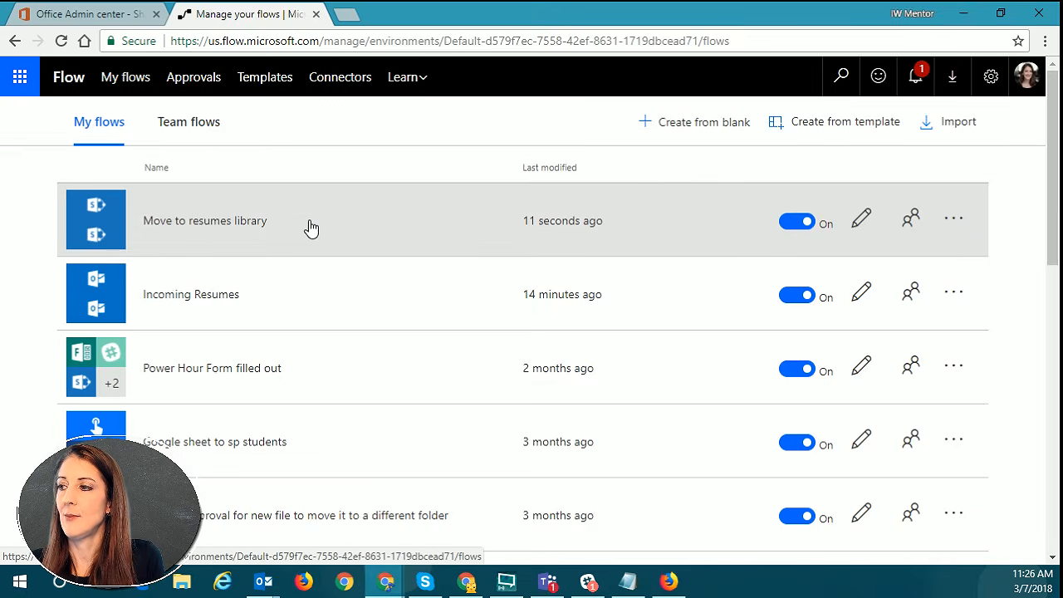
Check all runs of the Move to resumes library flow and return to the list of flows.
left_click(309, 226)
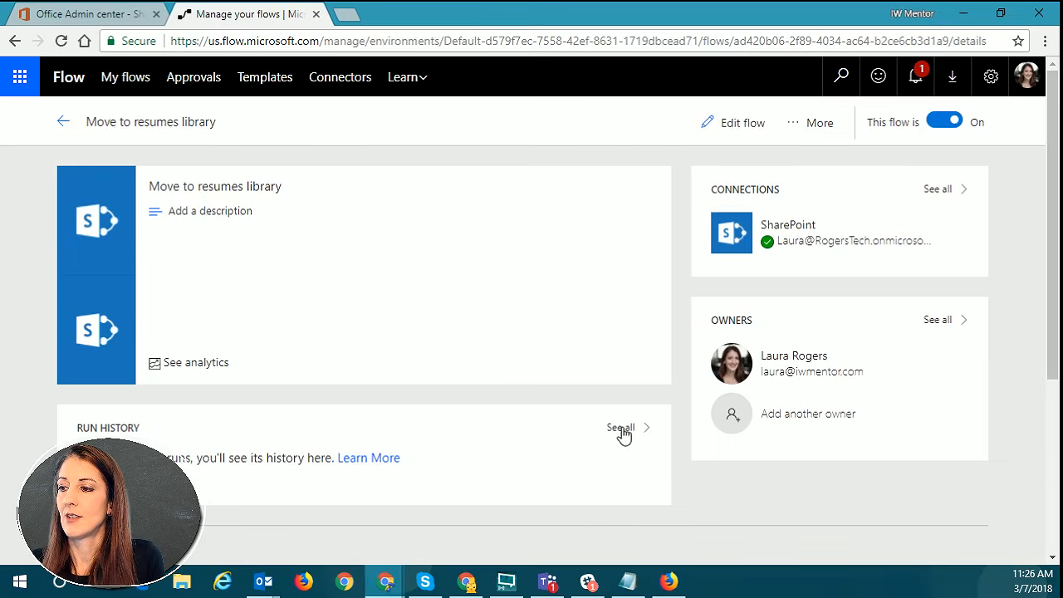
left_click(620, 429)
left_click(67, 123)
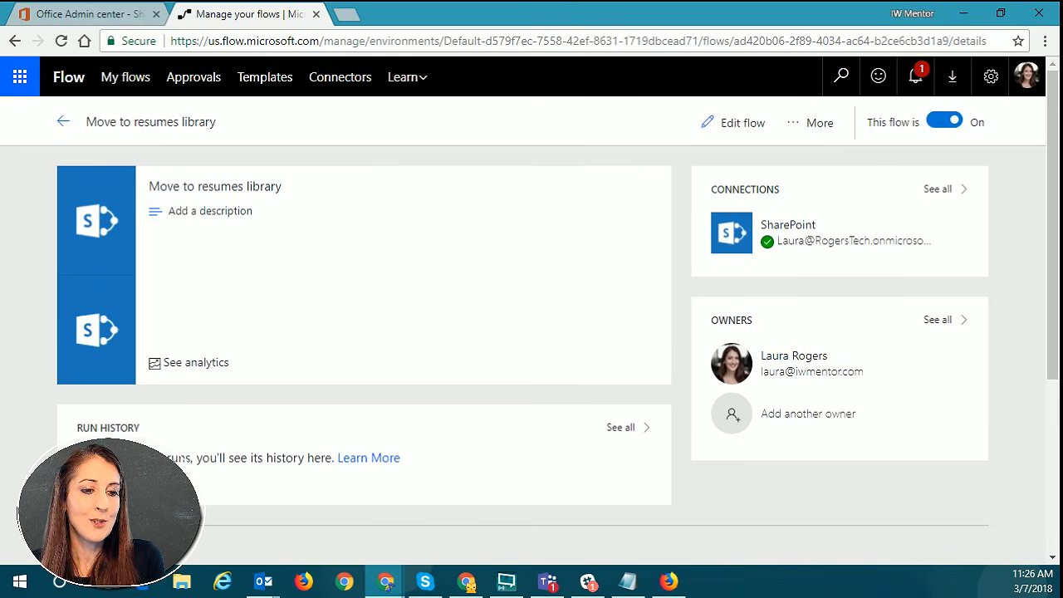
key("alt+Tab")
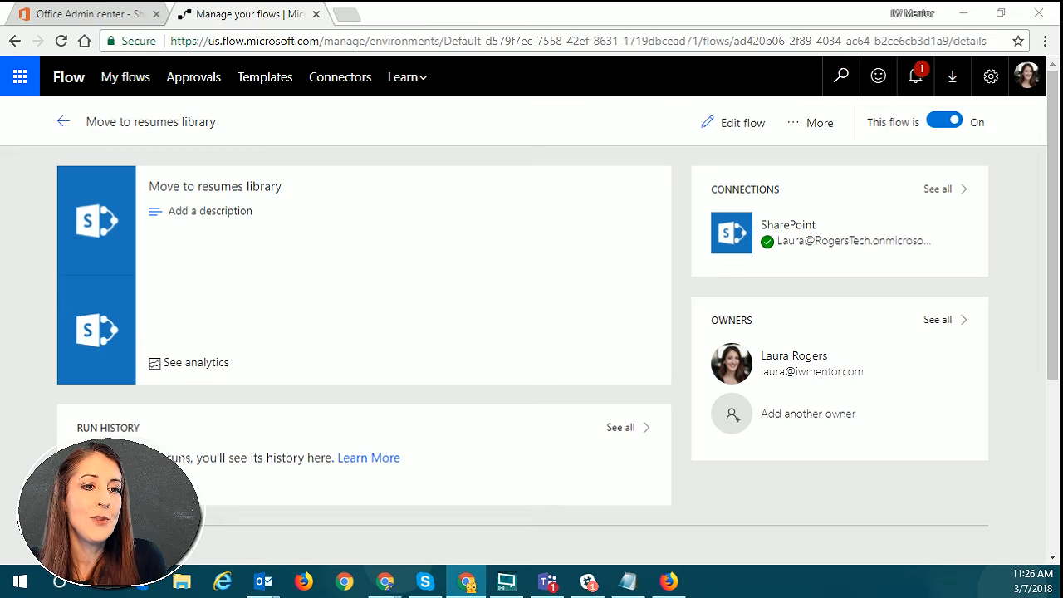
left_click(66, 125)
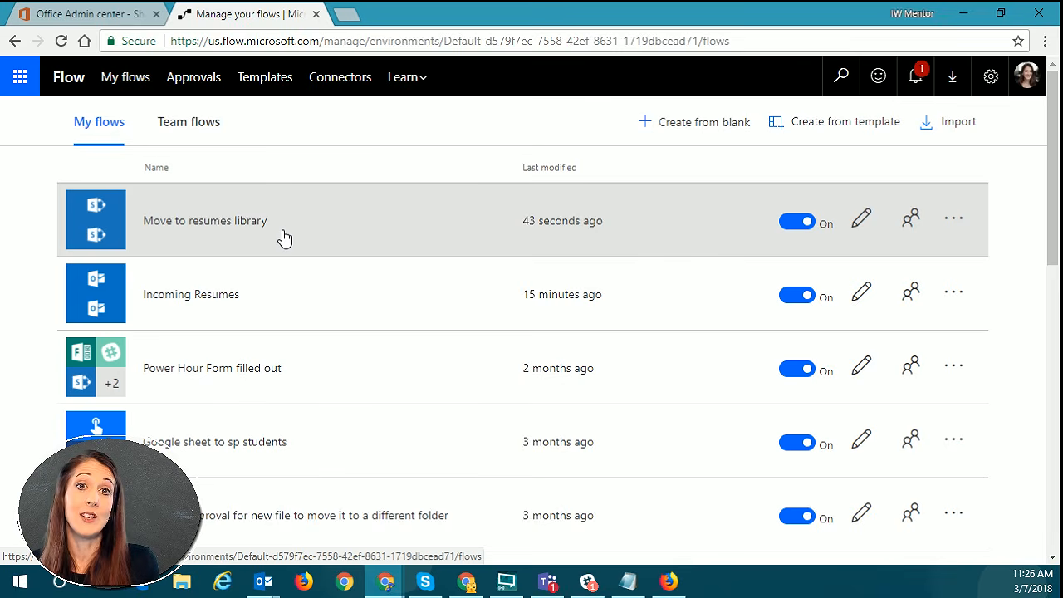
Open the Move to resumes library flow for editing and insert a Data Operations - Compose action between the file-created trigger and Copy file.
left_click(207, 238)
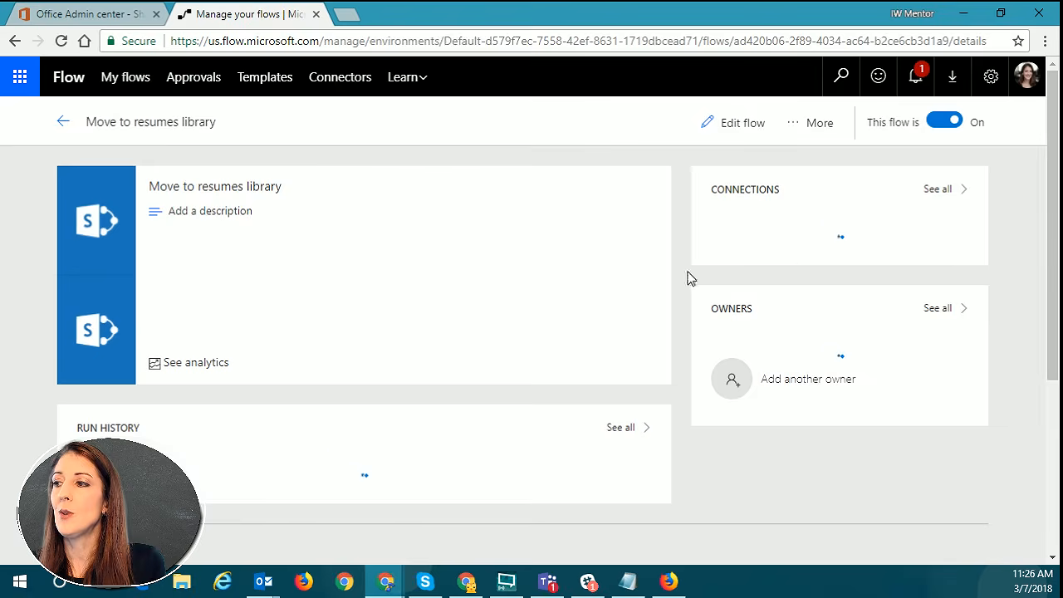
left_click(747, 124)
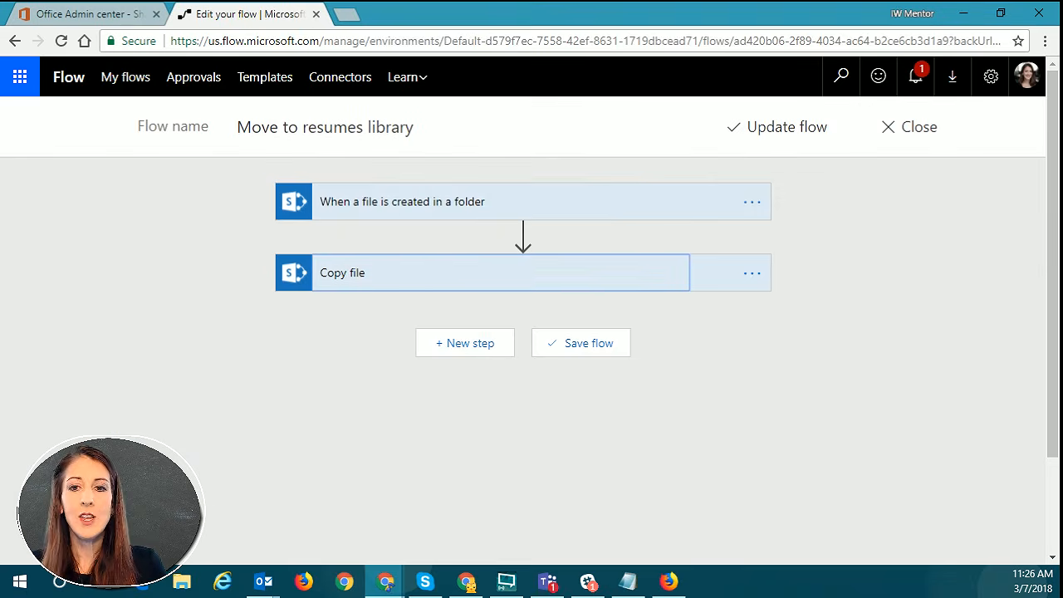
left_click(523, 237)
left_click(524, 253)
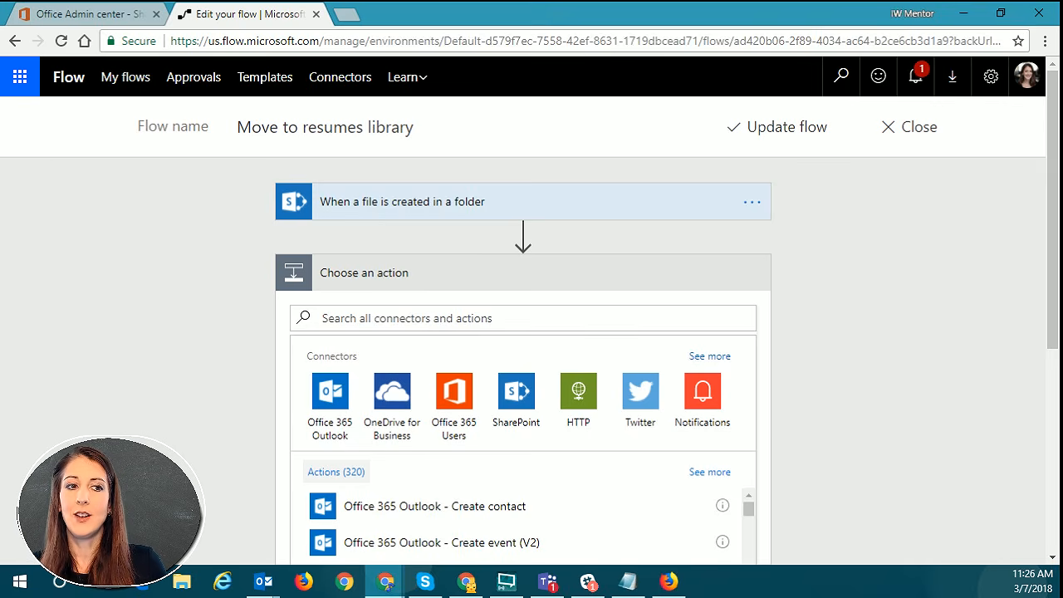
left_click(416, 318)
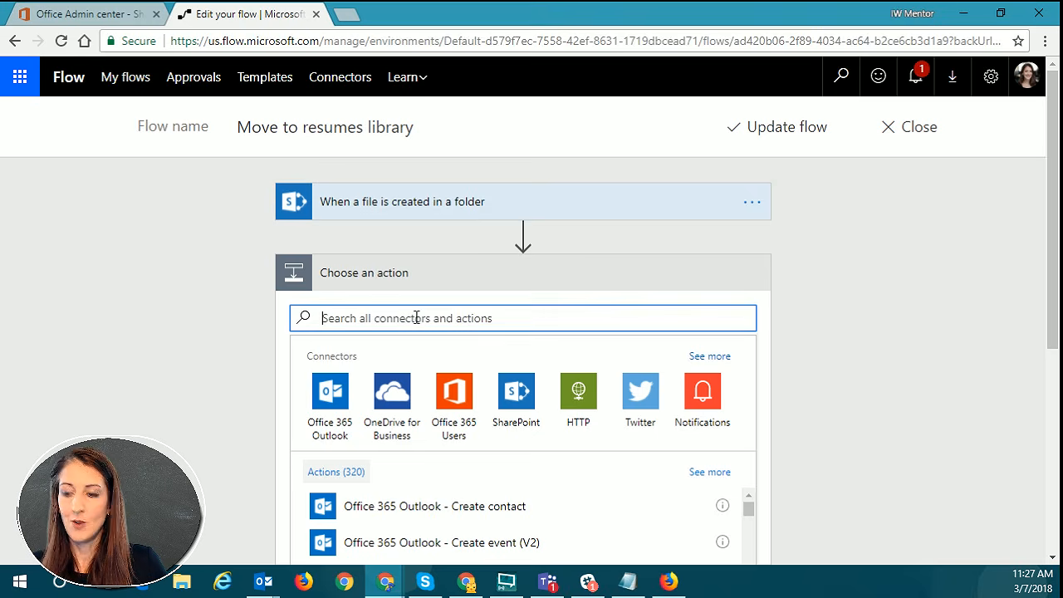
type("compose")
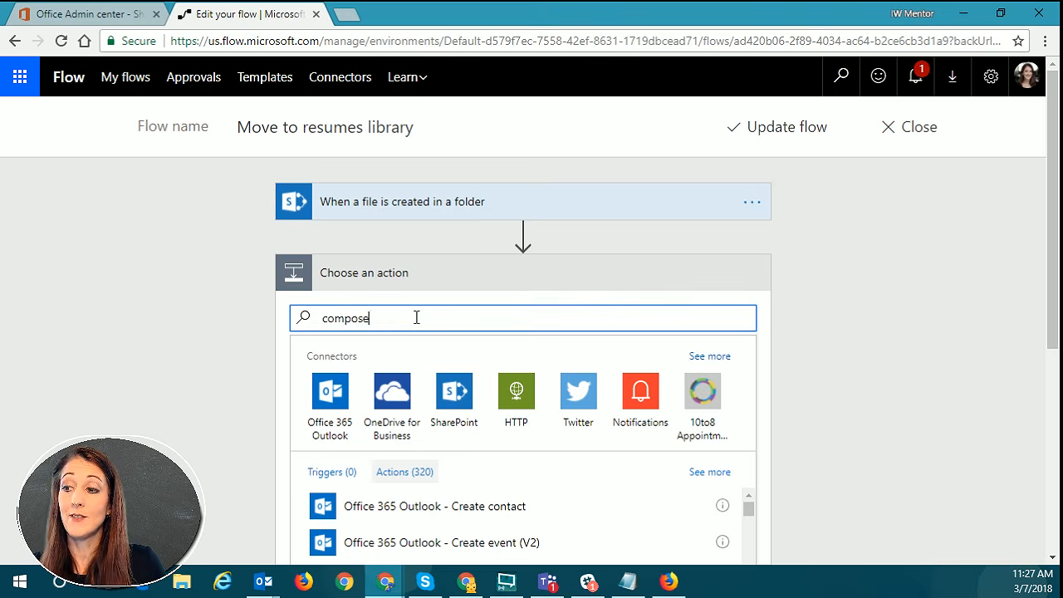
left_click(338, 389)
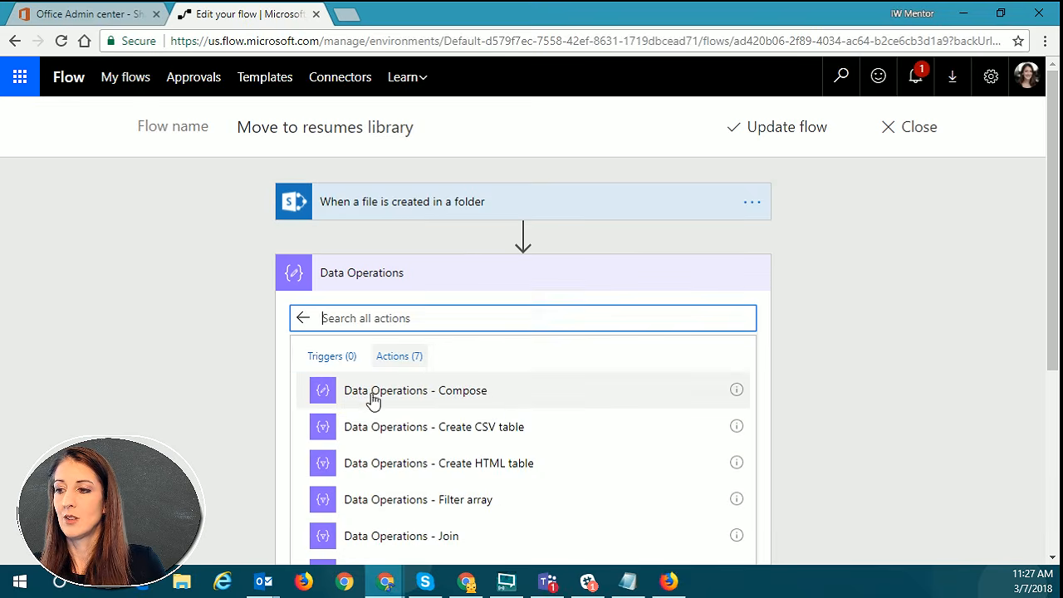
left_click(470, 403)
left_click(639, 309)
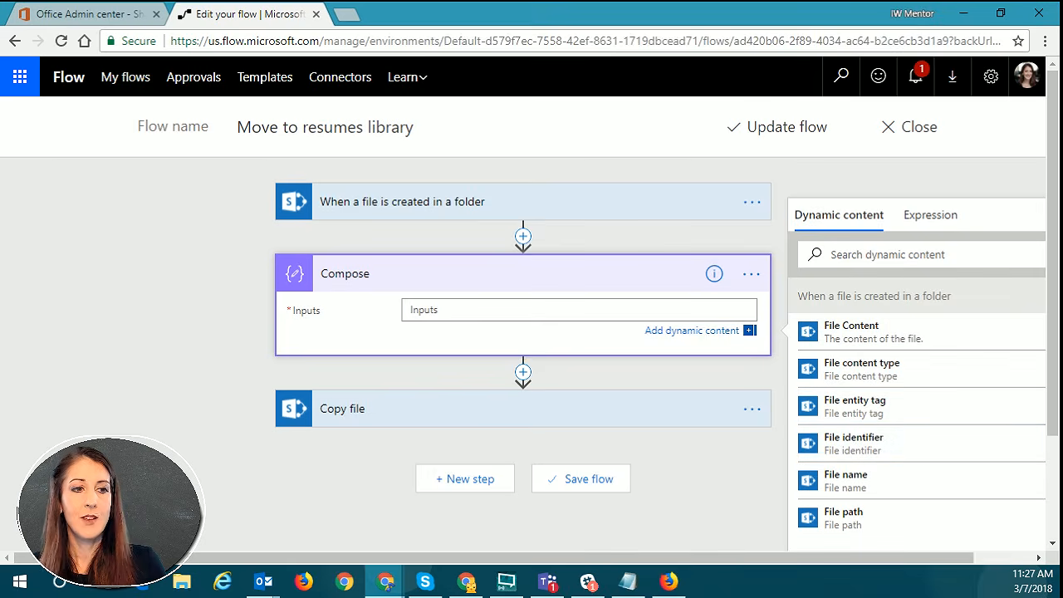
Build the expression substring(triggerOutputs()['headers']['x-ms-file-id']) for the Compose action's inputs, using the trigger's dynamic content.
left_click(466, 581)
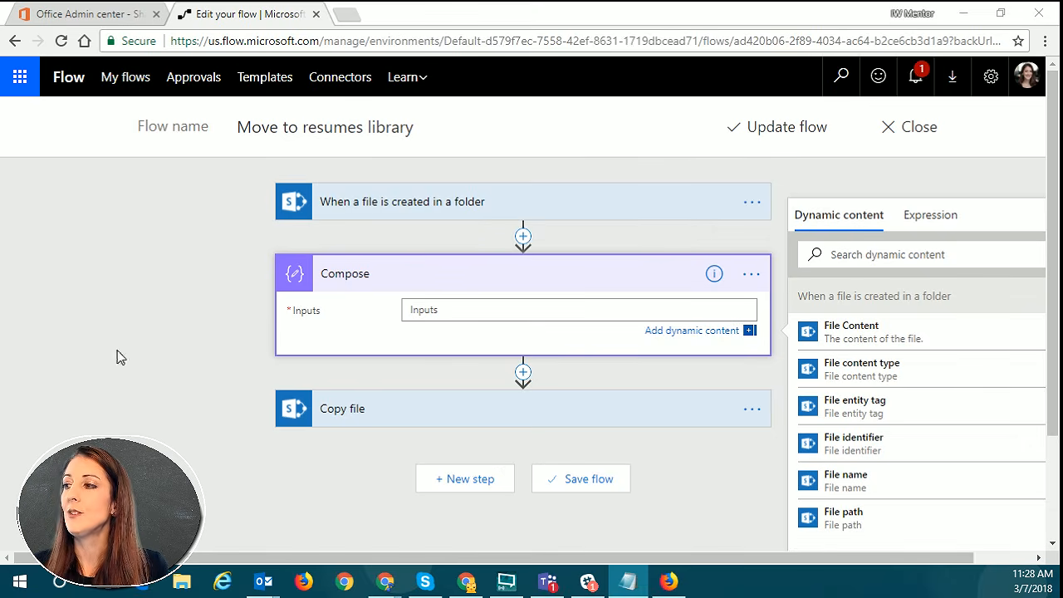
left_click(917, 215)
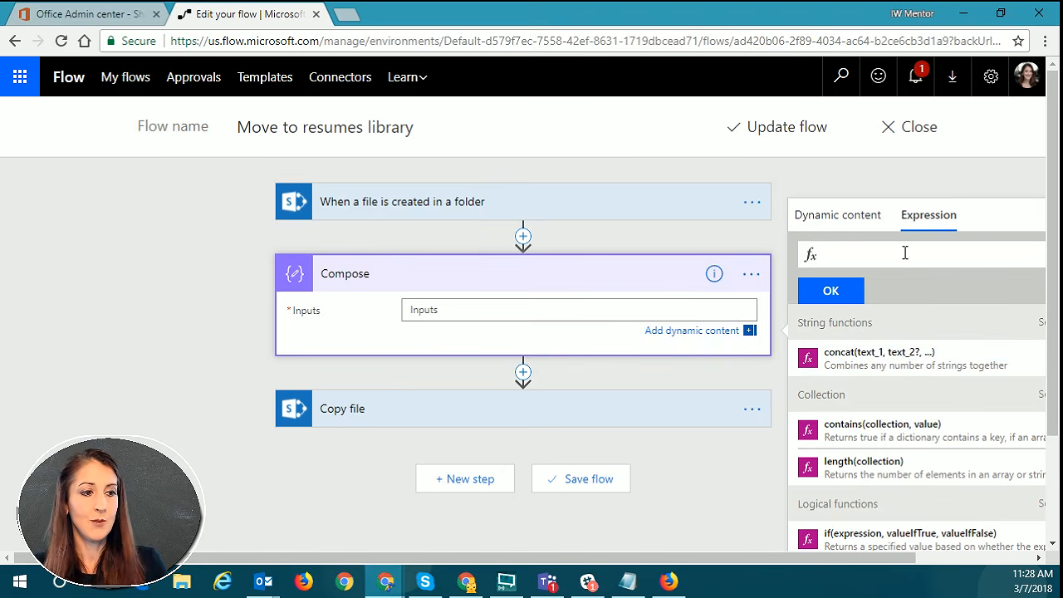
type("subs")
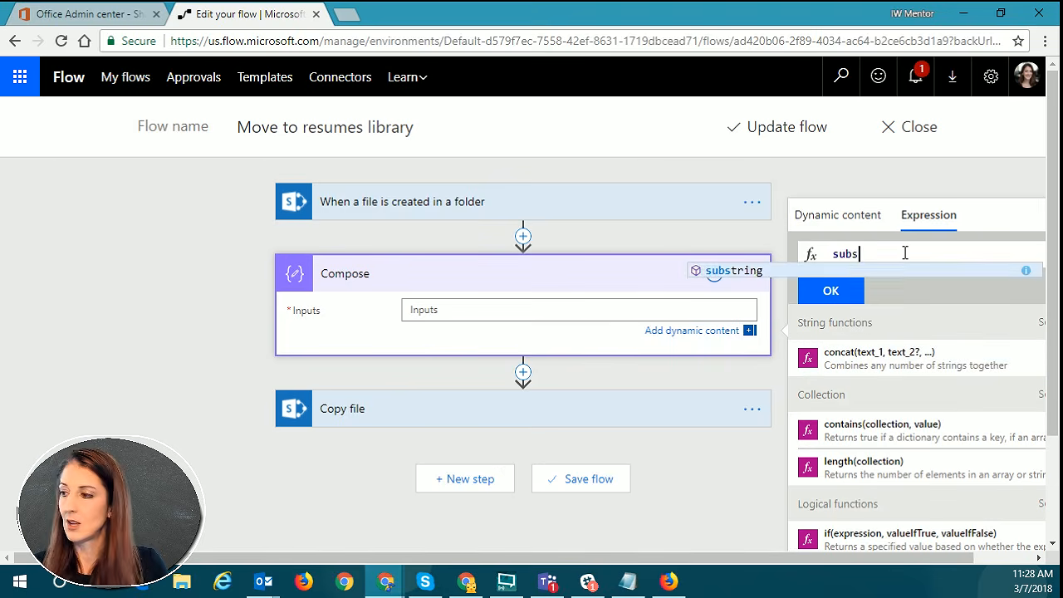
left_click(903, 269)
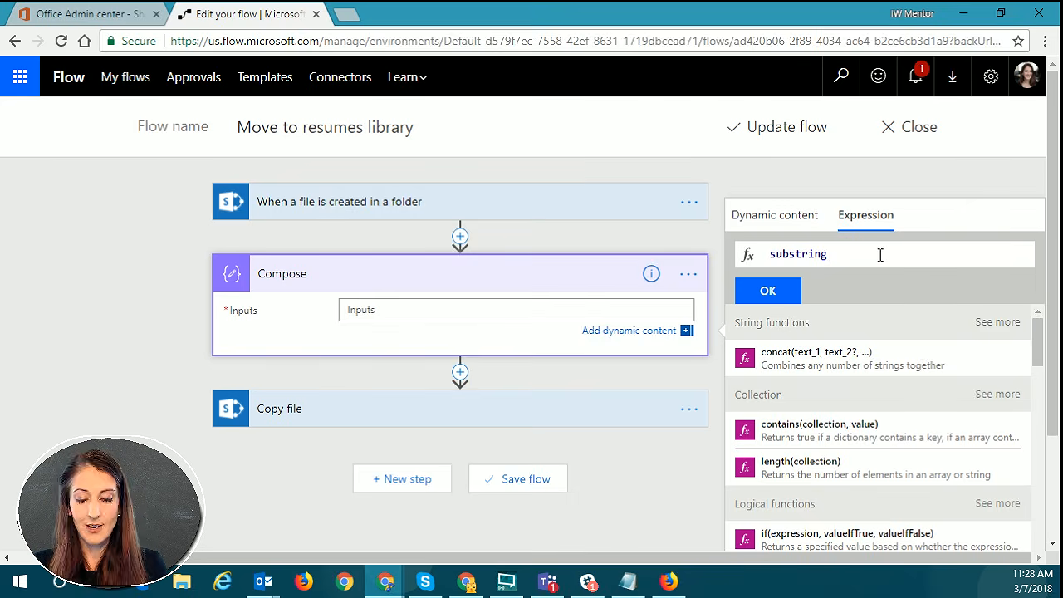
type("(")
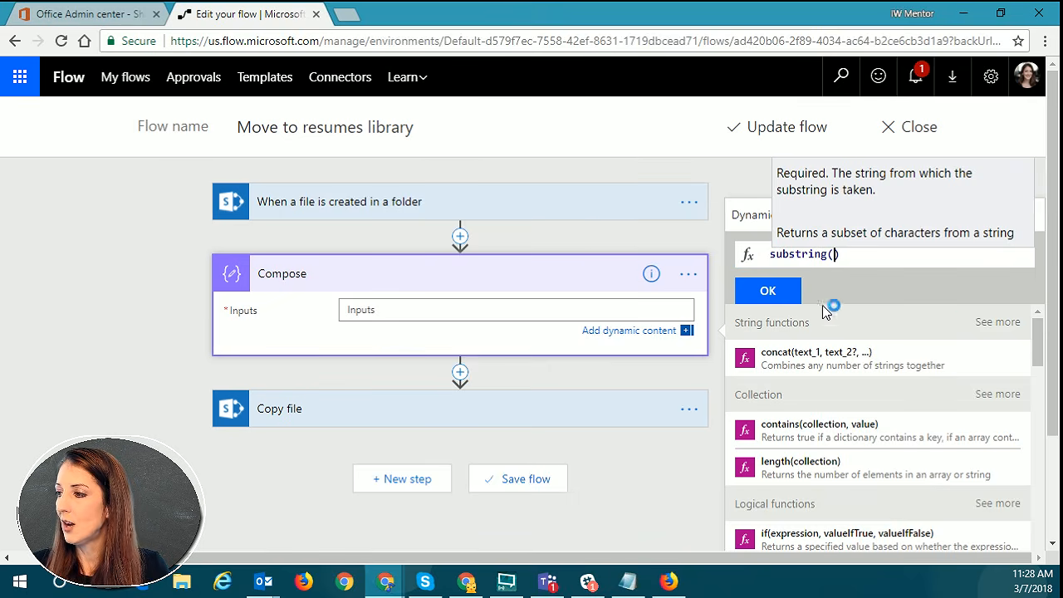
left_click(749, 222)
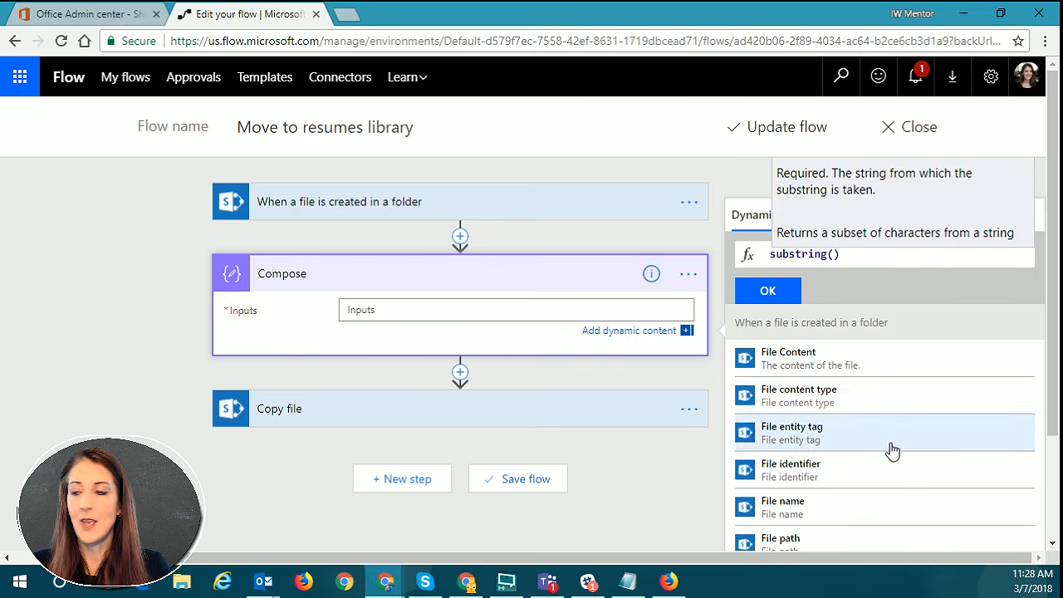
scroll(872, 470, "down", 2)
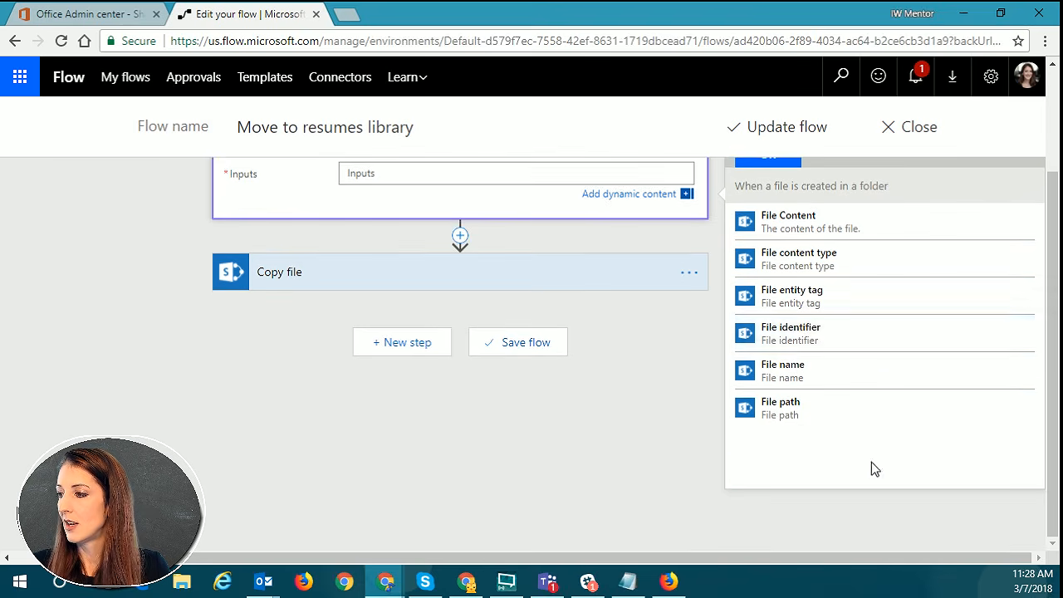
scroll(982, 264, "up", 2)
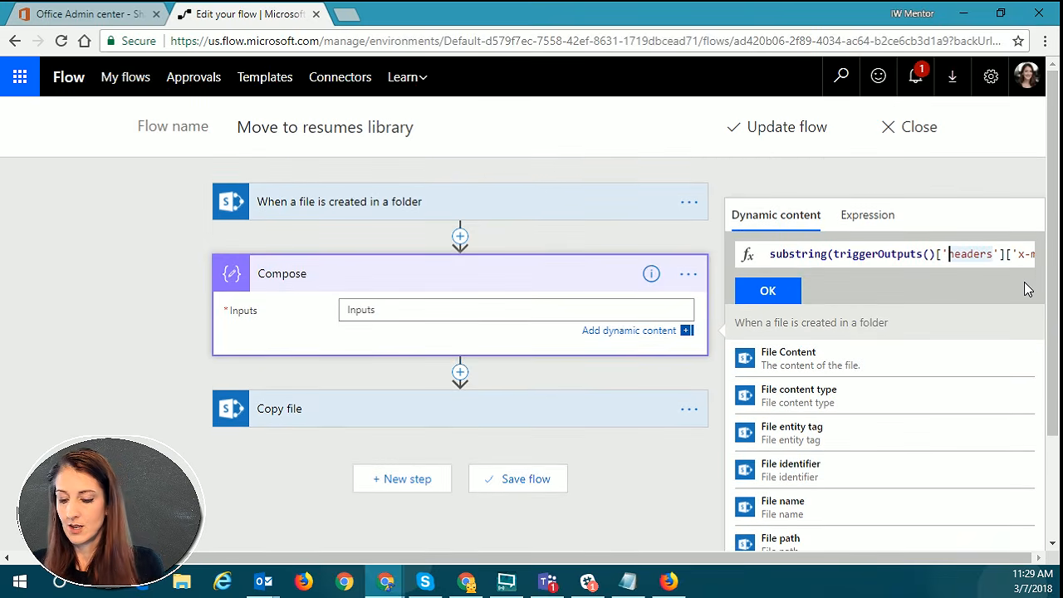
Examine the rest of the substring expression and the dynamic content available from the file-created trigger.
key("Right")
key("Right")
key("Right")
key("Right")
key("Right")
key("Right")
key("Right")
key("Right")
key("Right")
key("Right")
key("Right")
key("Right")
key("Right")
key("Right")
key("Right")
key("Right")
key("Right")
key("Right")
key("Right")
key("Right")
key("Right")
key("Right")
key("Right")
key("Right")
key("Right")
key("Right")
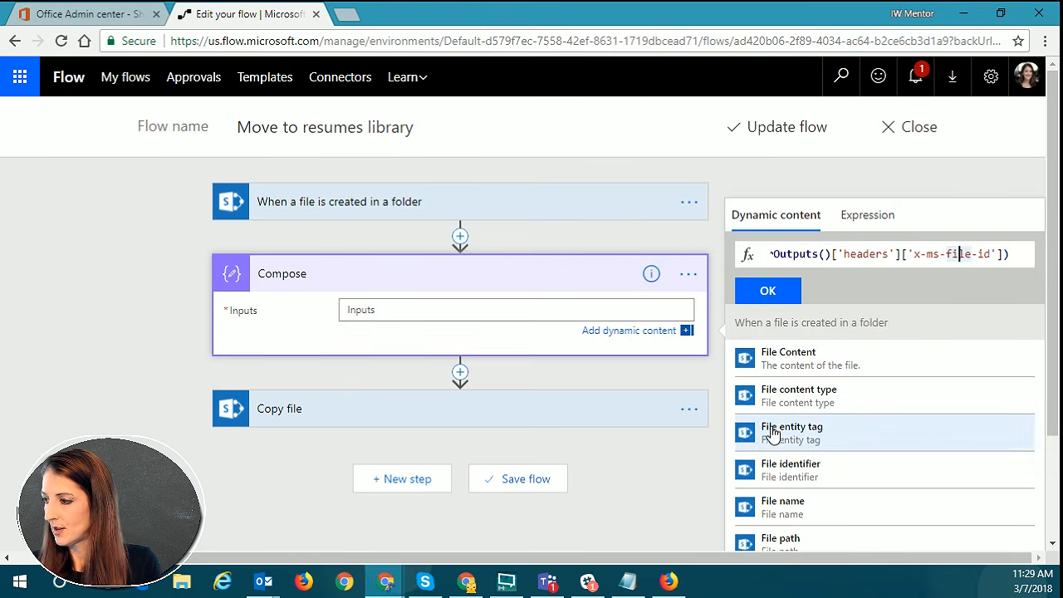
scroll(845, 482, "down", 1)
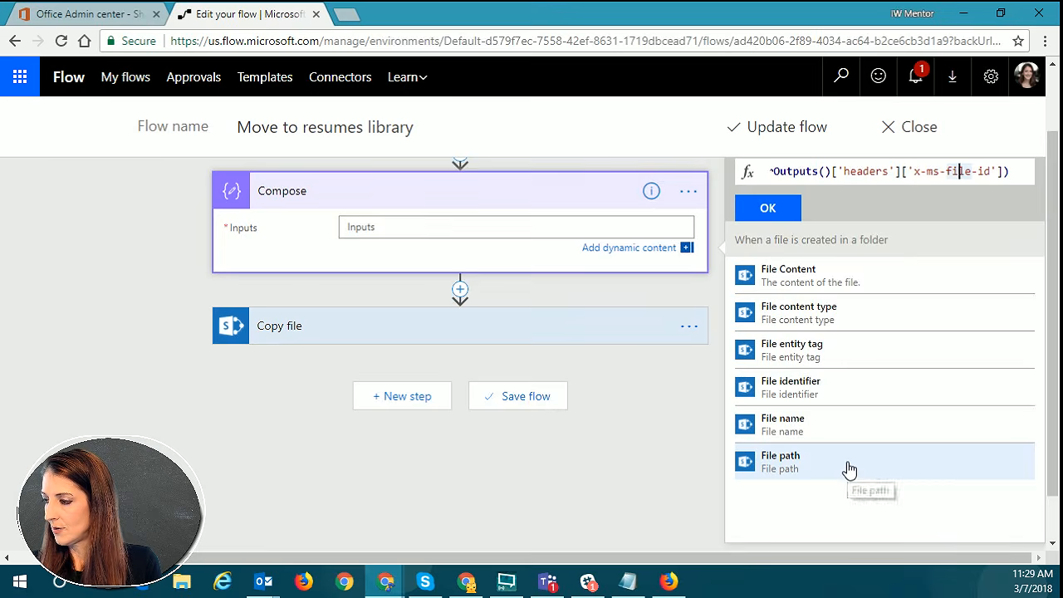
scroll(847, 465, "up", 1)
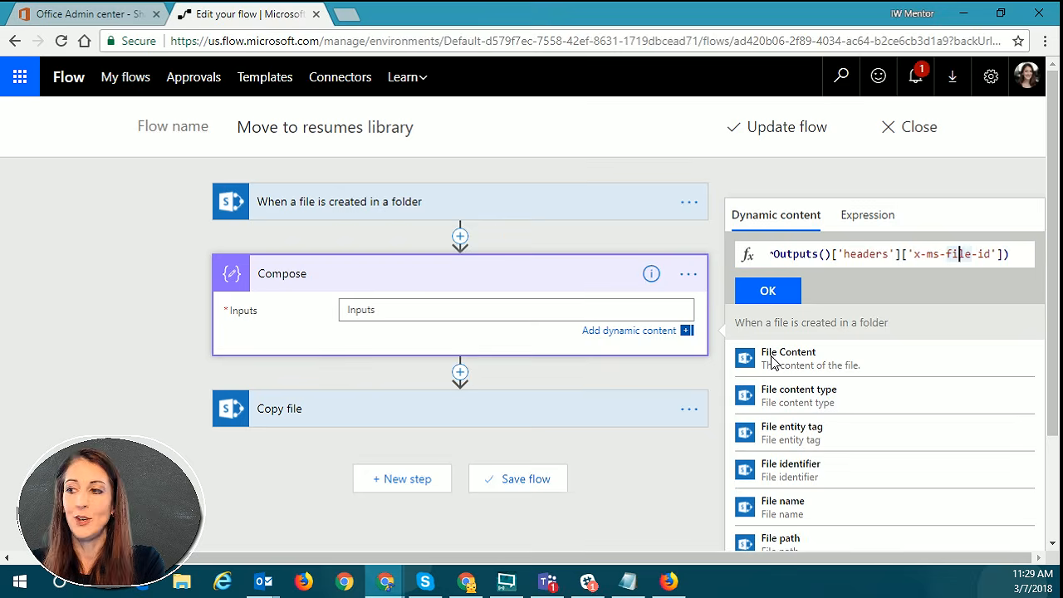
Delete the Compose action from the Move to resumes library flow, update the flow and close the editor.
left_click(918, 130)
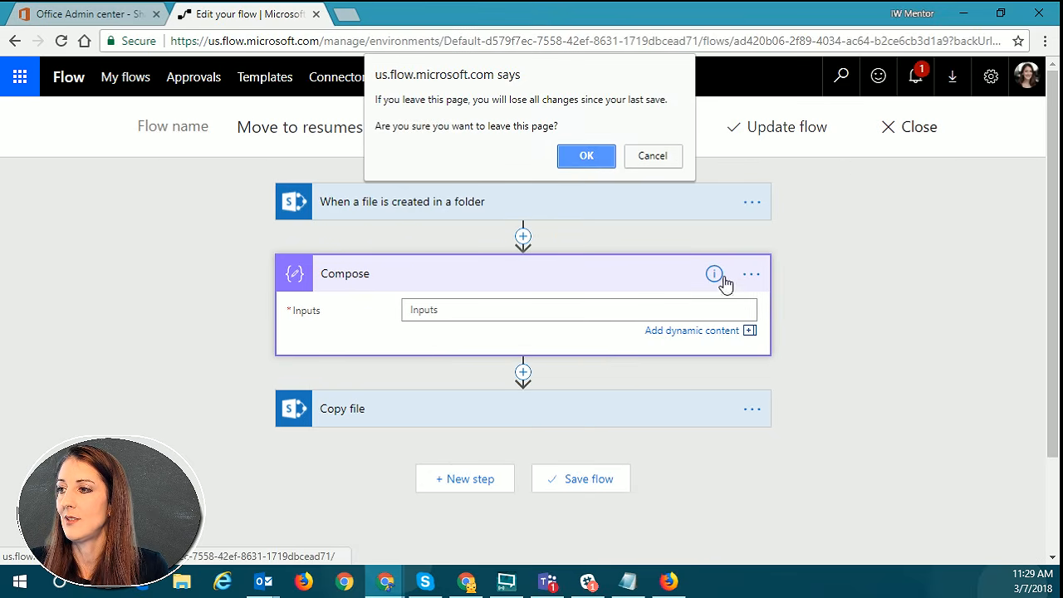
left_click(651, 157)
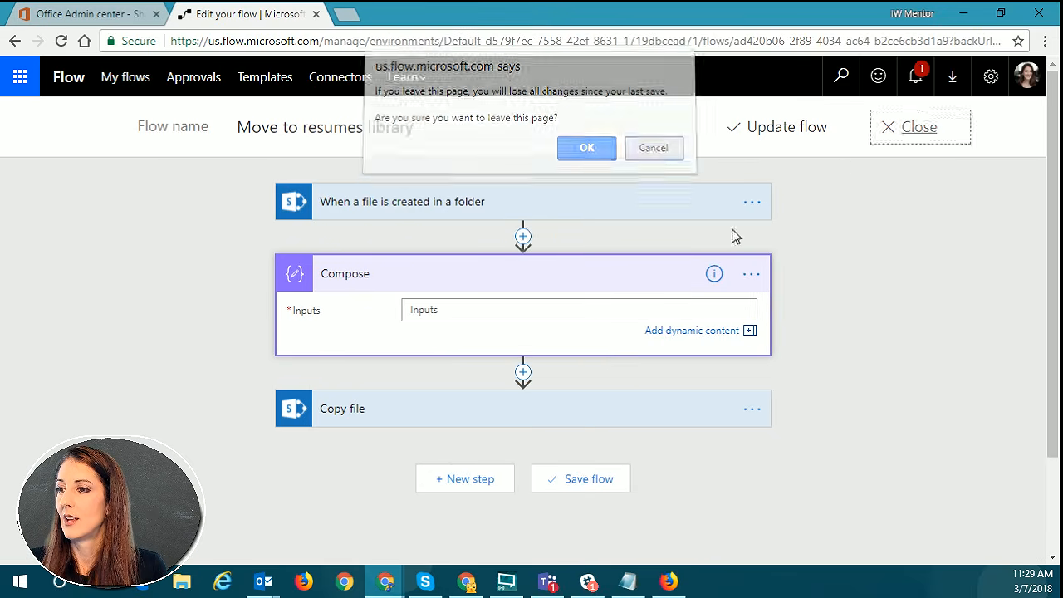
left_click(749, 275)
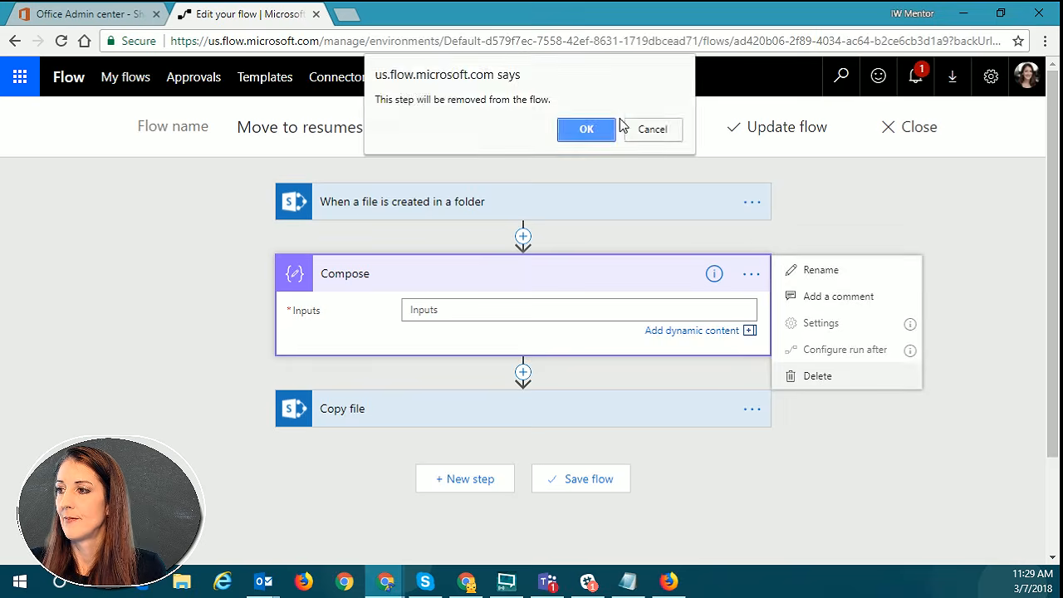
left_click(584, 127)
left_click(789, 128)
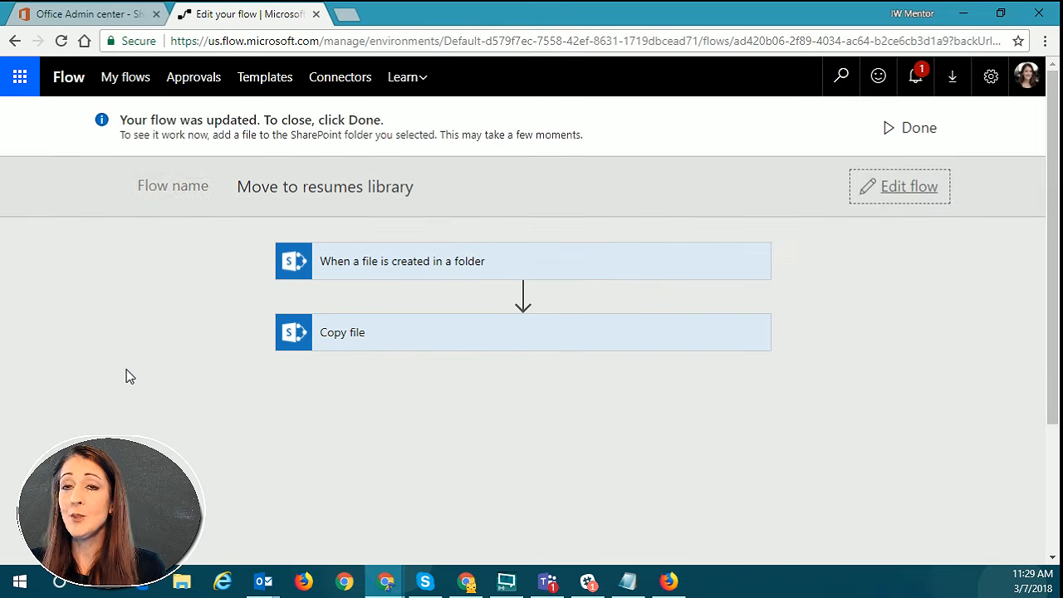
left_click(920, 130)
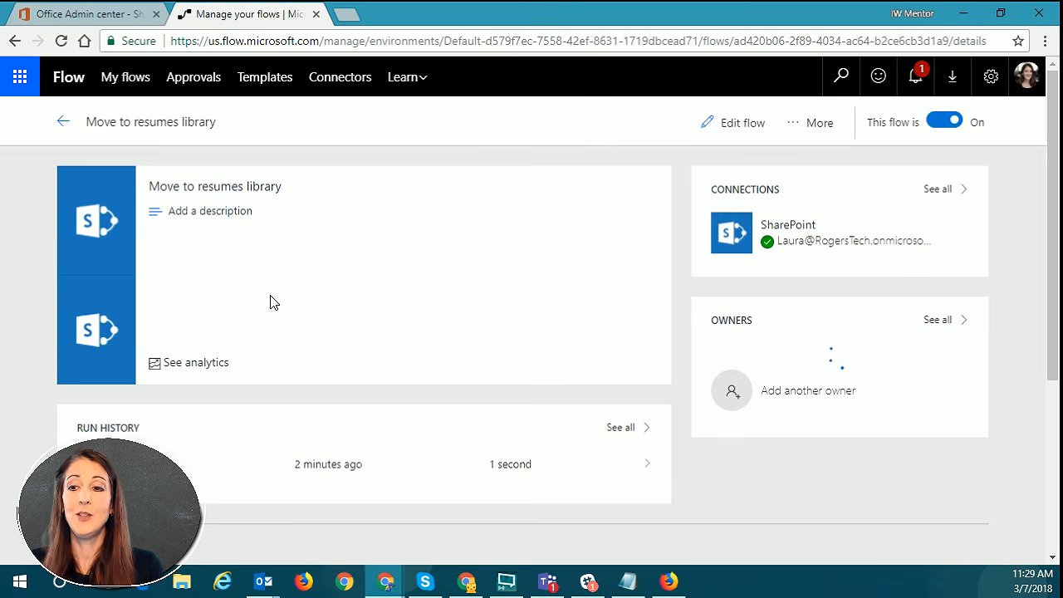
Open the latest run of the Move to resumes library flow and show all inputs of its file-created trigger.
left_click(363, 466)
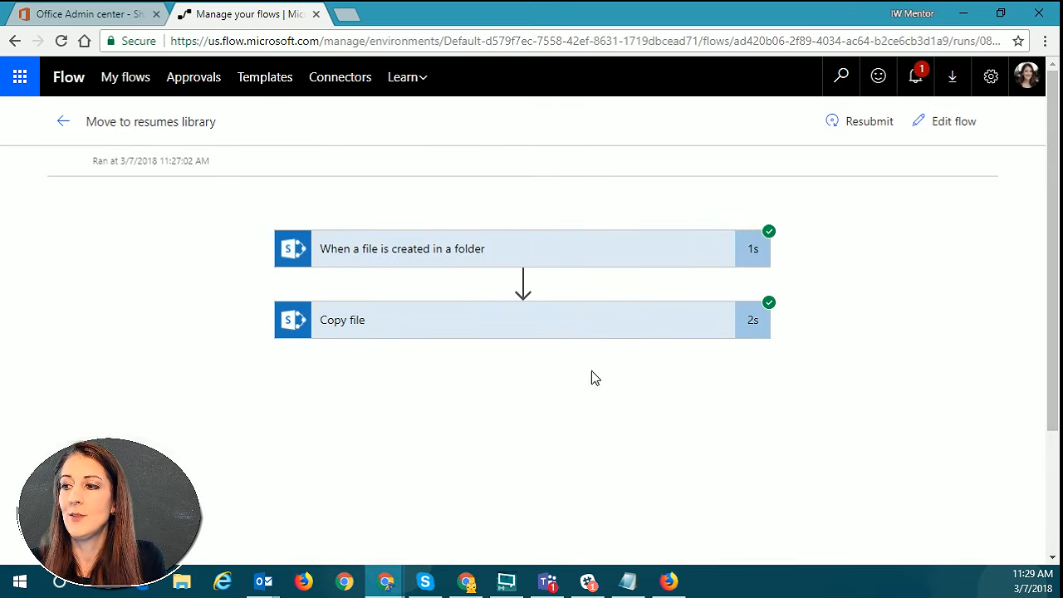
left_click(467, 259)
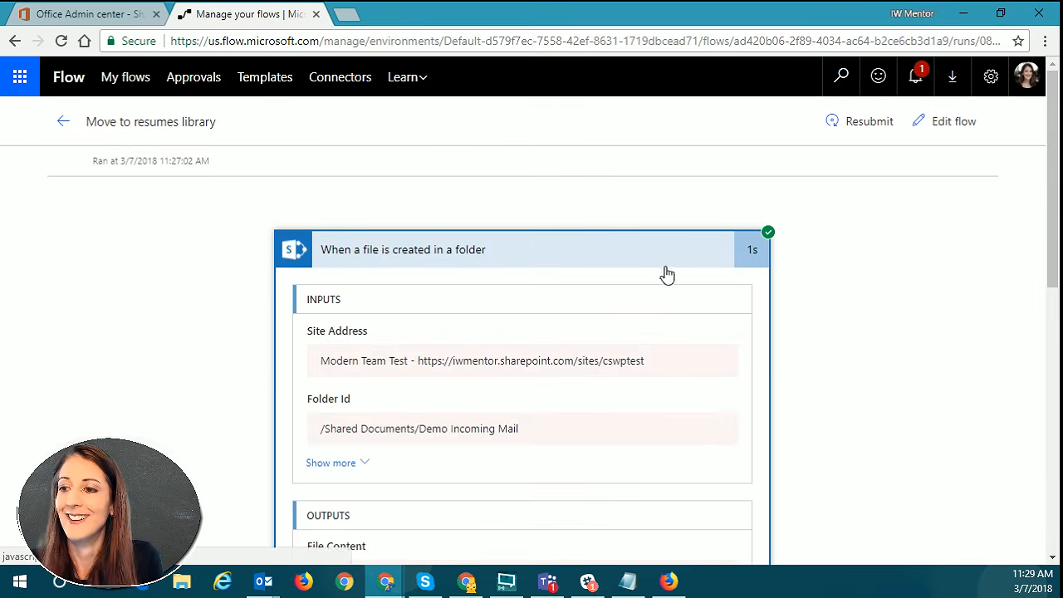
scroll(781, 401, "down", 1)
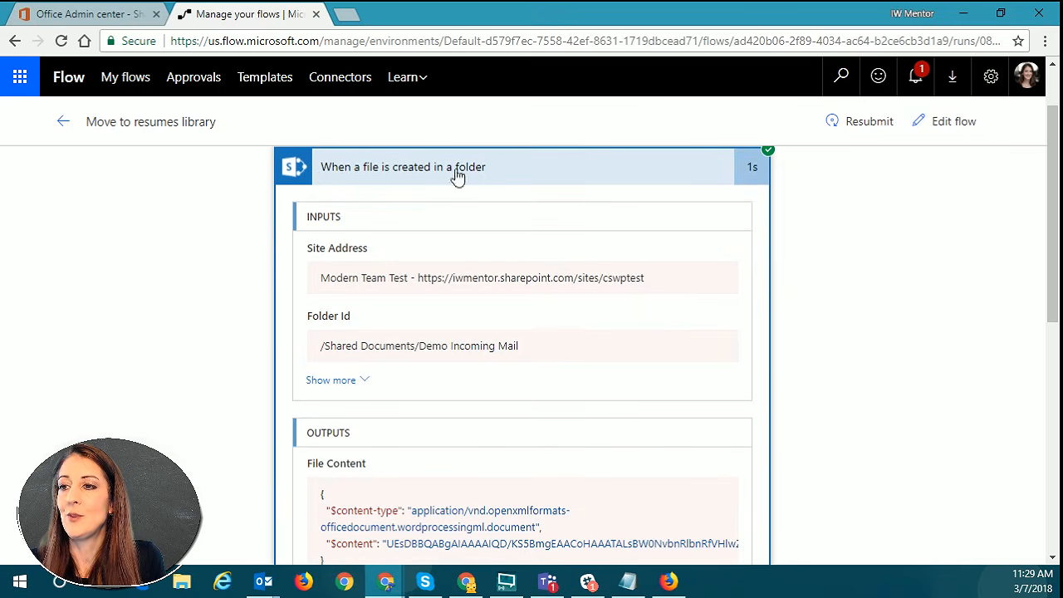
left_click(352, 384)
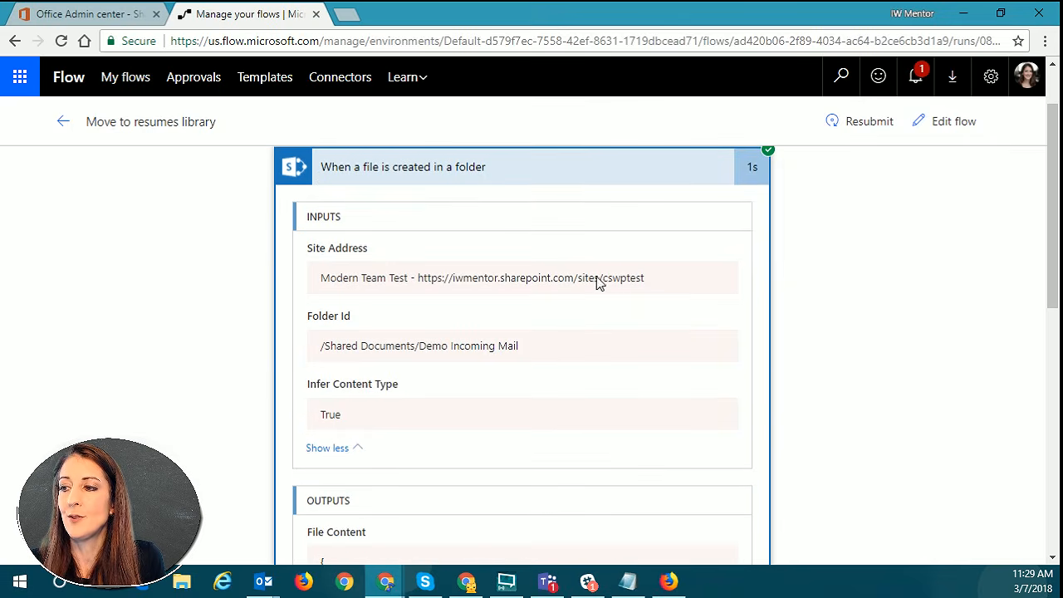
Examine the file content, file identifier, file name and file path outputs of the trigger, and return to the flow's details page.
scroll(519, 387, "down", 4)
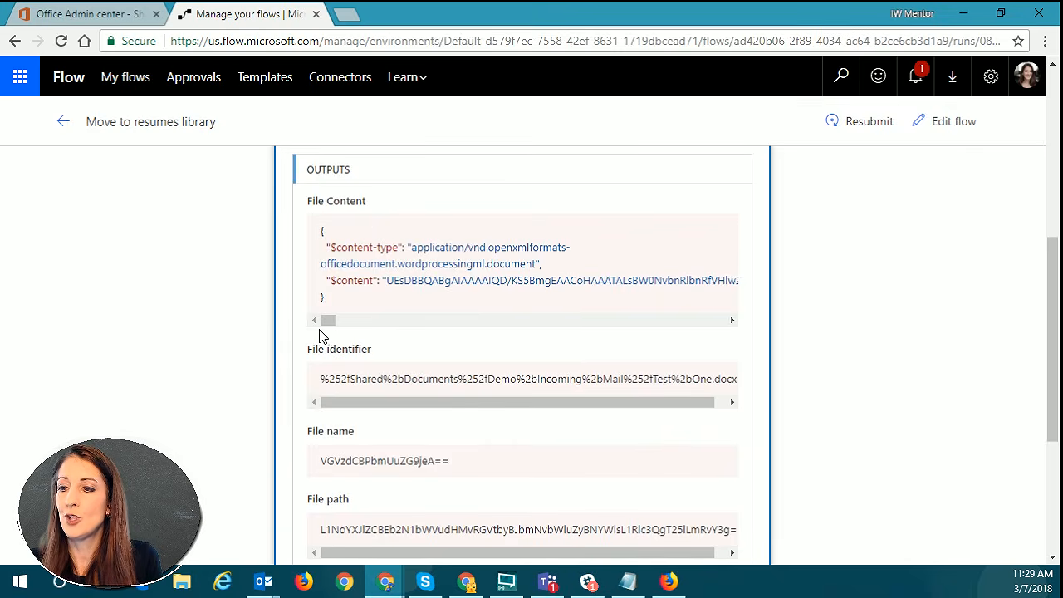
mouse_move(329, 320)
left_mouse_down()
mouse_move(348, 319)
mouse_move(328, 321)
left_mouse_up()
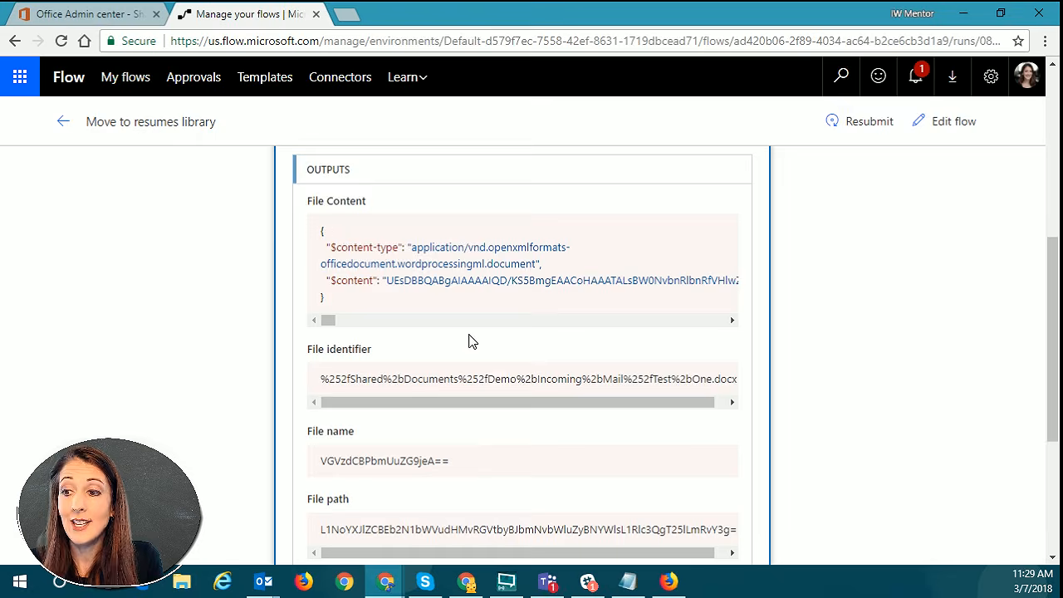
scroll(469, 341, "down", 2)
left_click_drag(482, 238, 704, 216)
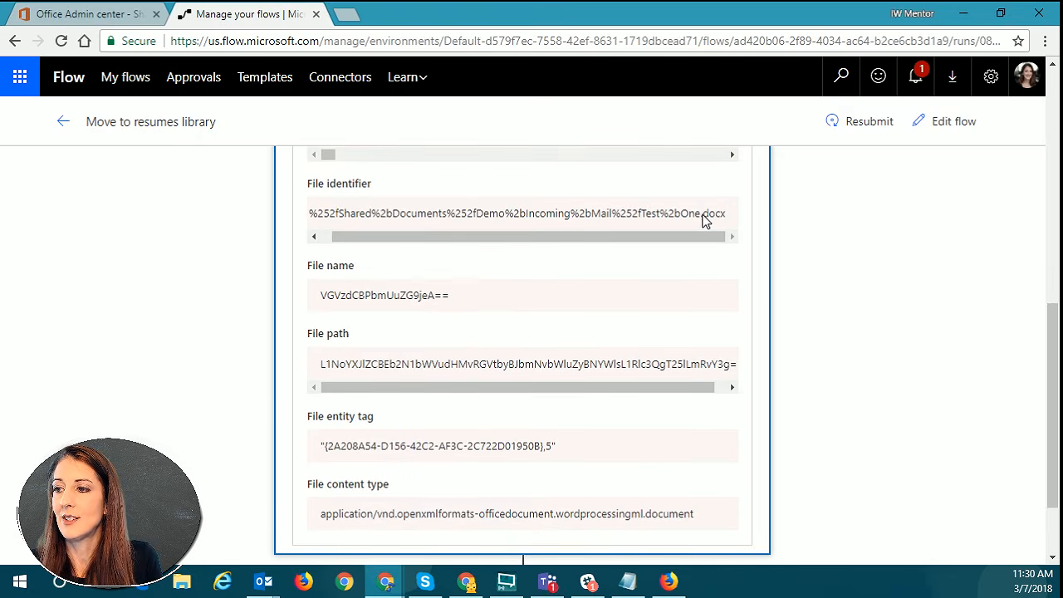
left_click_drag(426, 241, 343, 218)
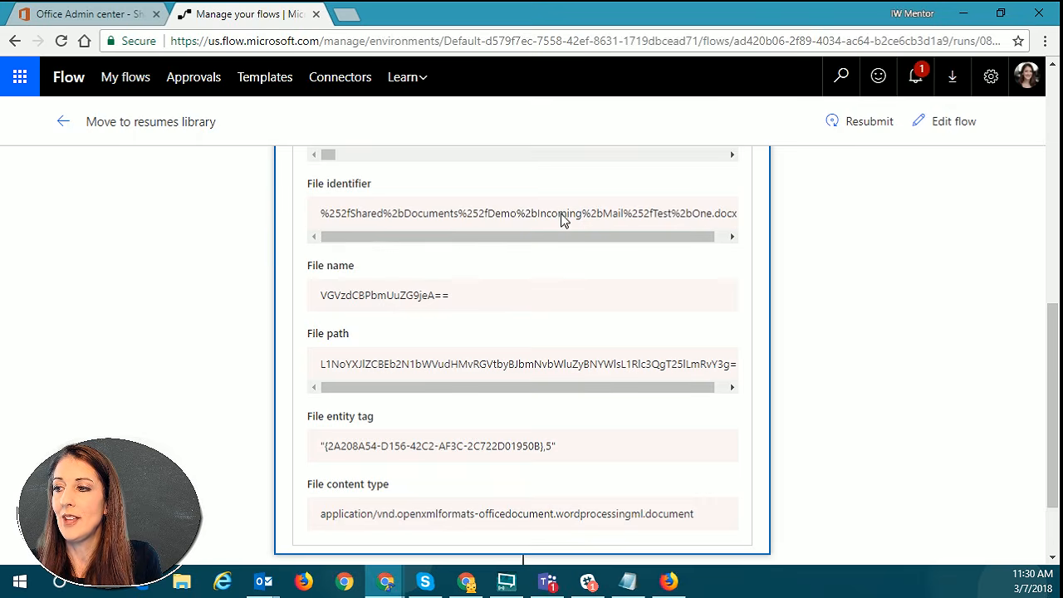
left_click_drag(629, 237, 640, 237)
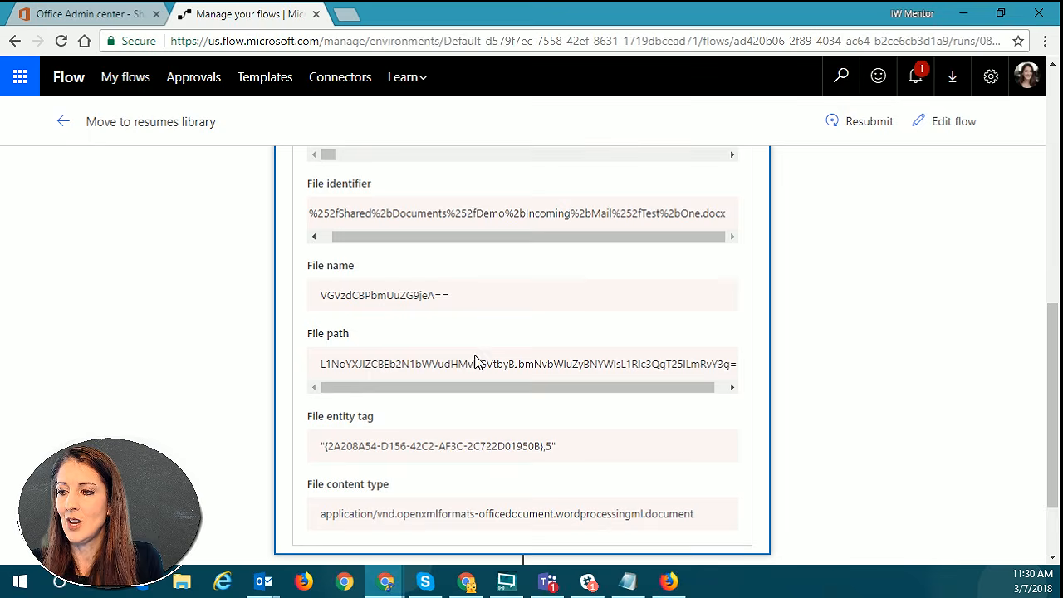
left_click_drag(474, 387, 329, 386)
scroll(528, 308, "up", 1)
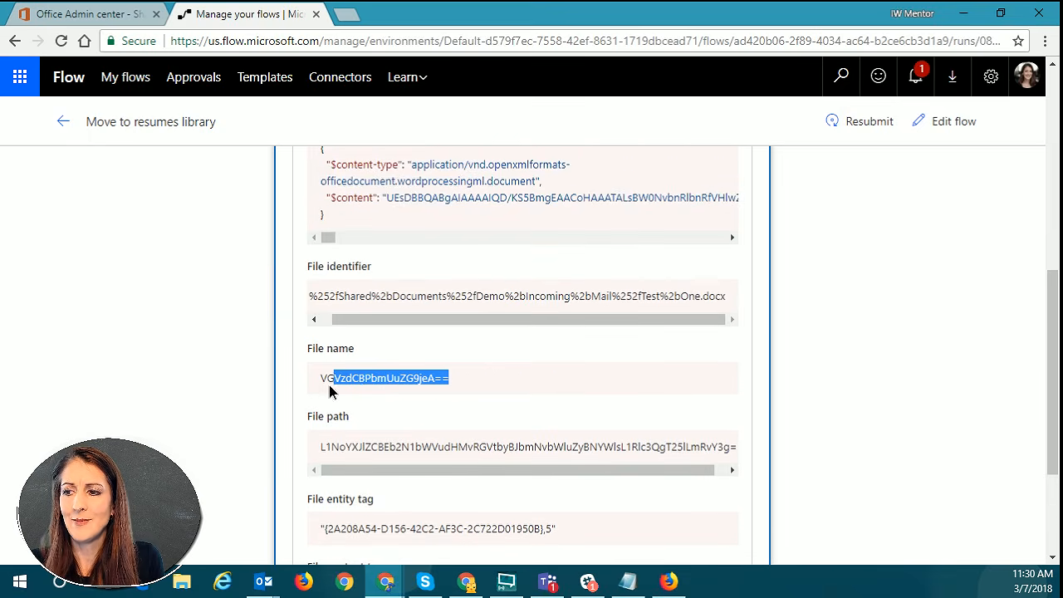
left_click(382, 379)
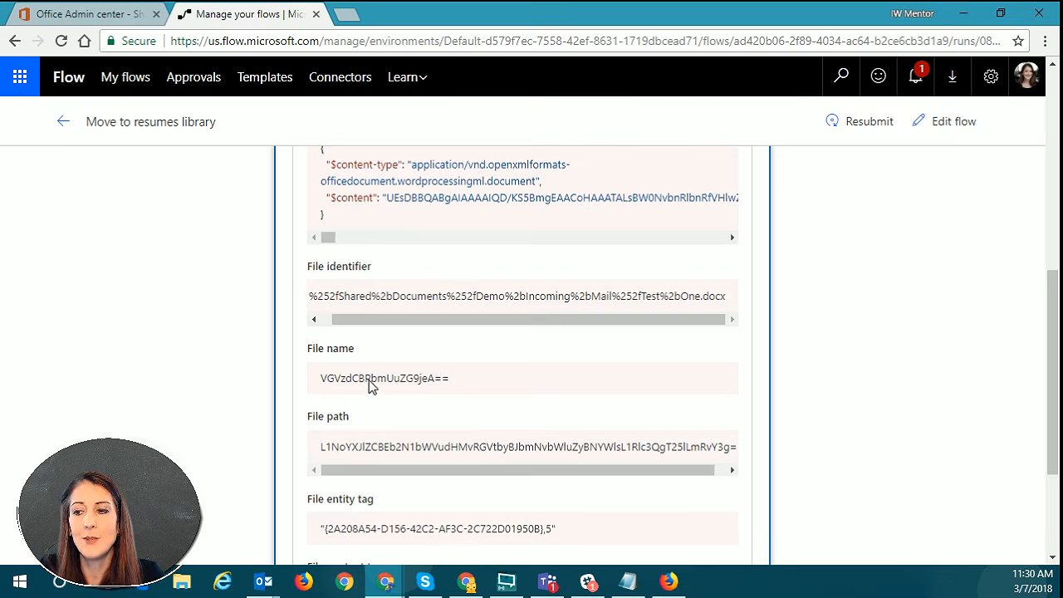
left_click(64, 125)
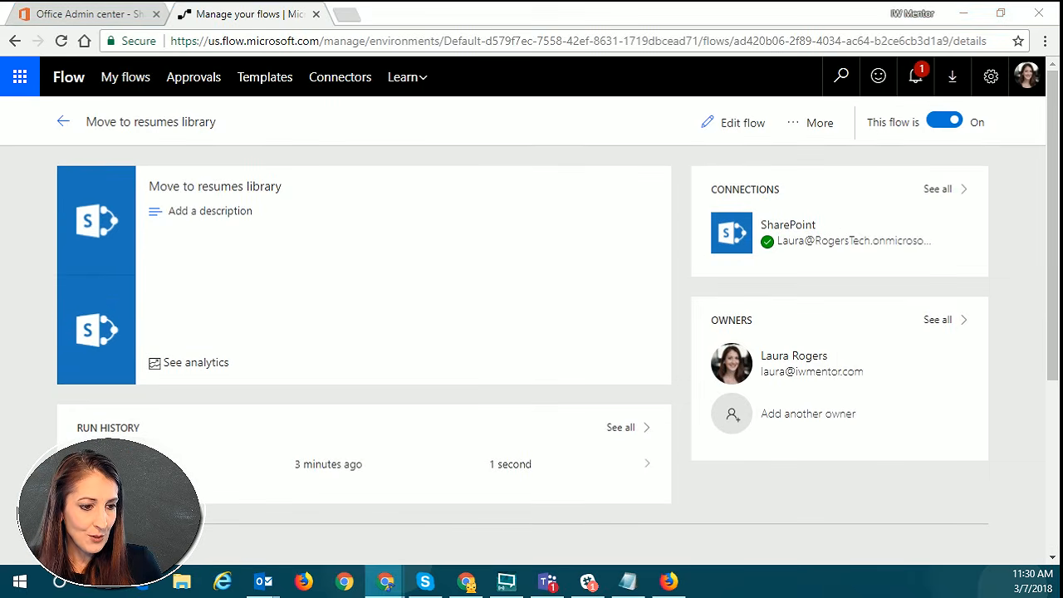
Switch to SharePoint and upload Financial Regulations.docx to the Demo Incoming Mail folder of Modern Team Test.
key("alt+Tab")
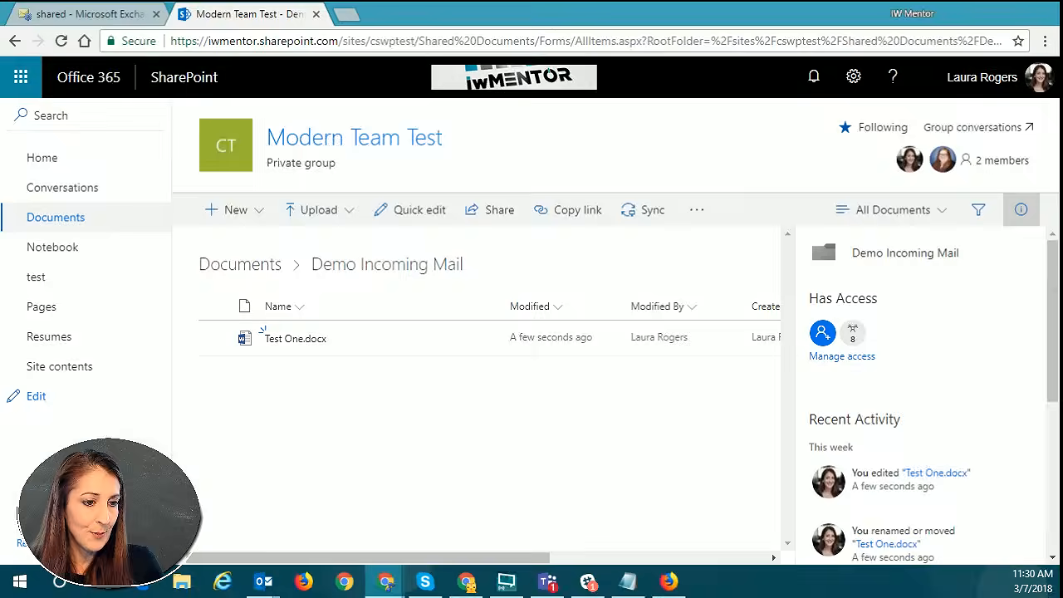
left_click(332, 212)
left_click(322, 254)
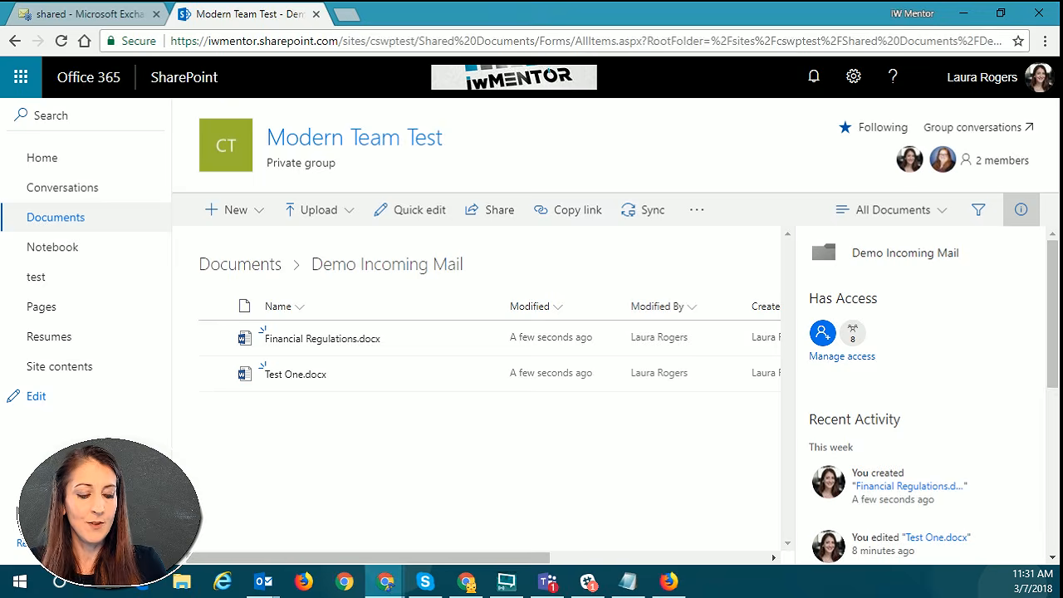
Switch back to the Move to resumes library flow and reload its details page to check the run history for a new run.
key("alt+Tab")
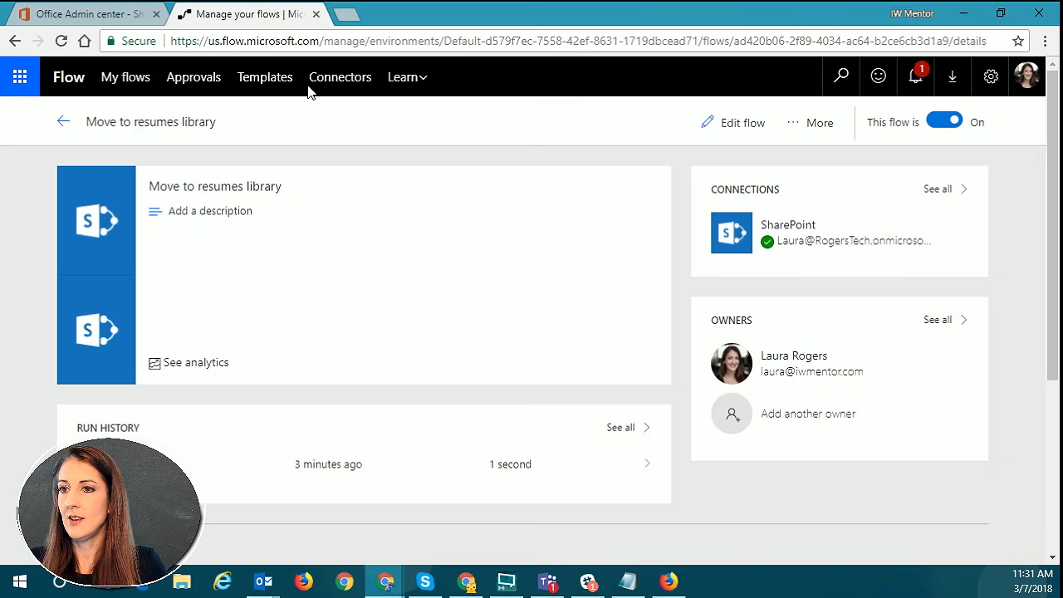
left_click(466, 43)
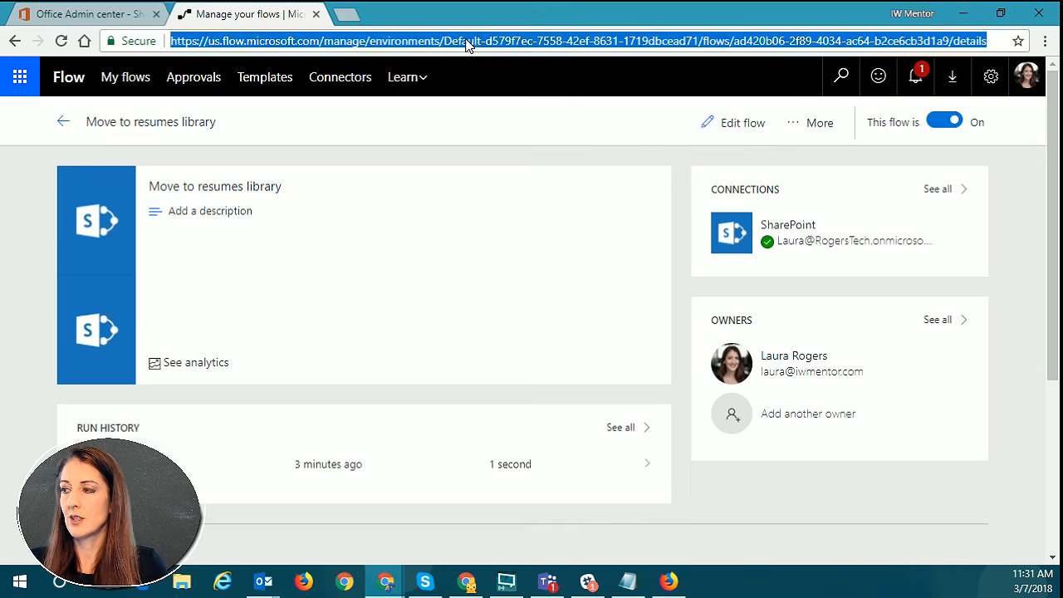
key("Return")
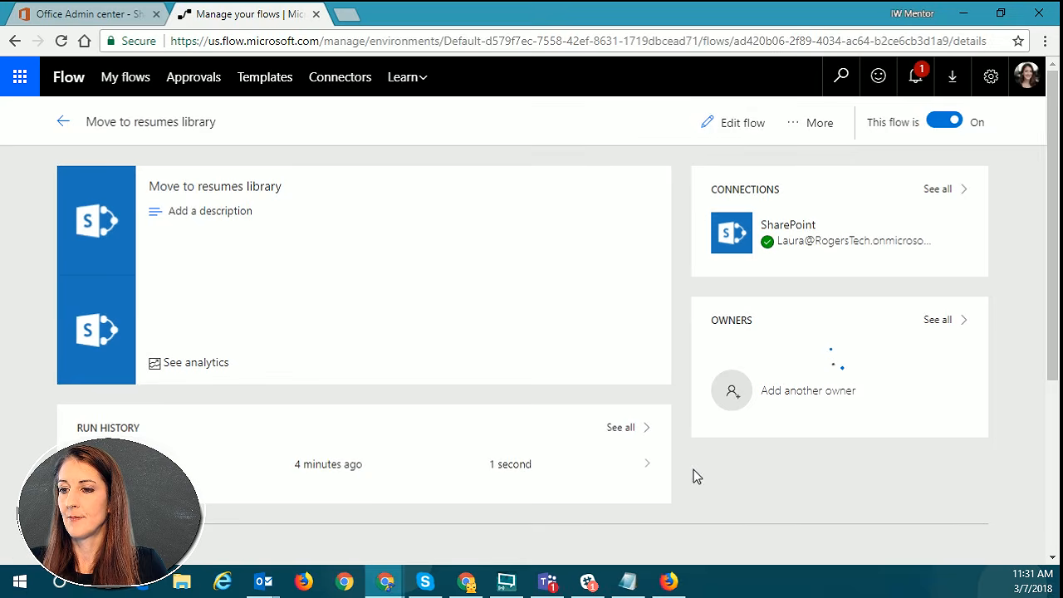
scroll(735, 503, "down", 2)
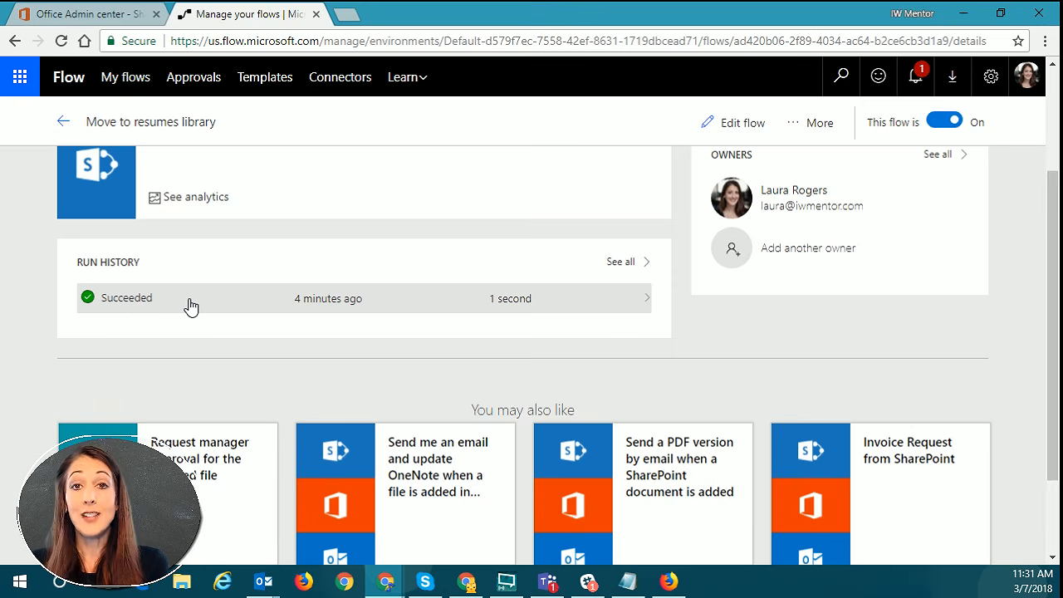
scroll(193, 308, "up", 1)
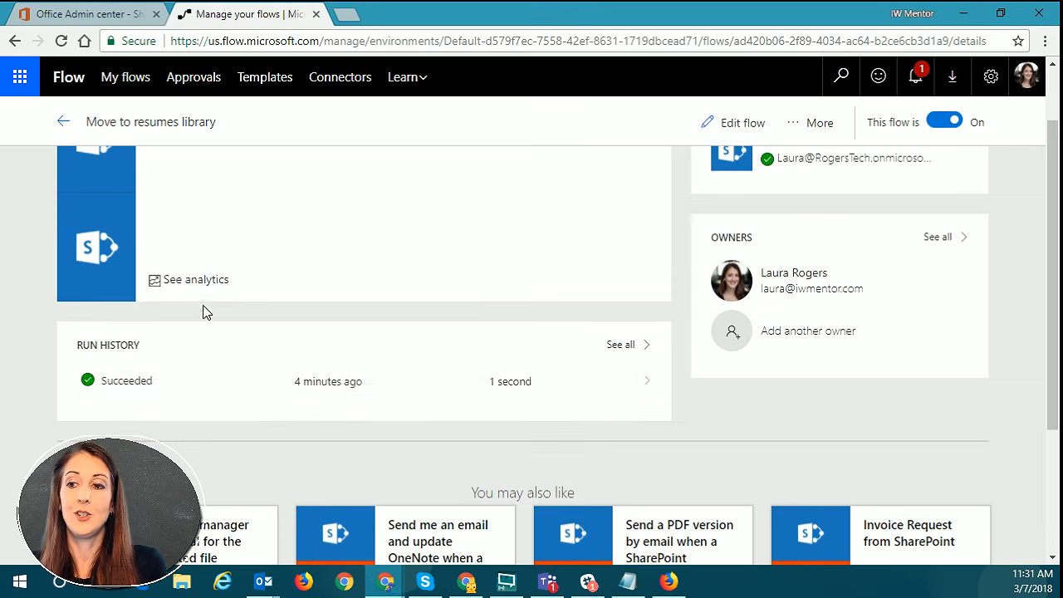
left_click(241, 390)
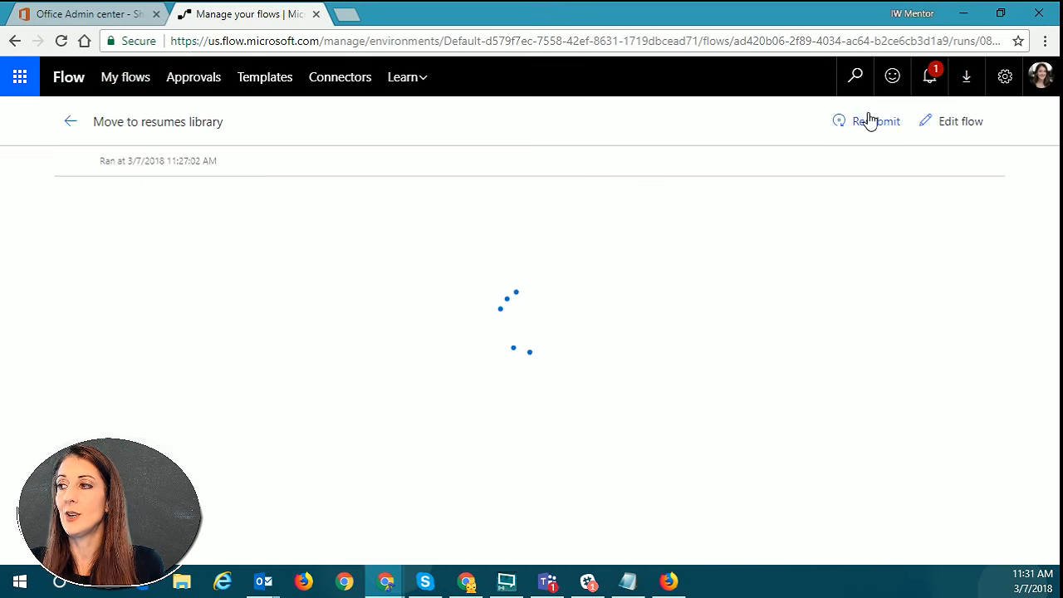
left_click(63, 122)
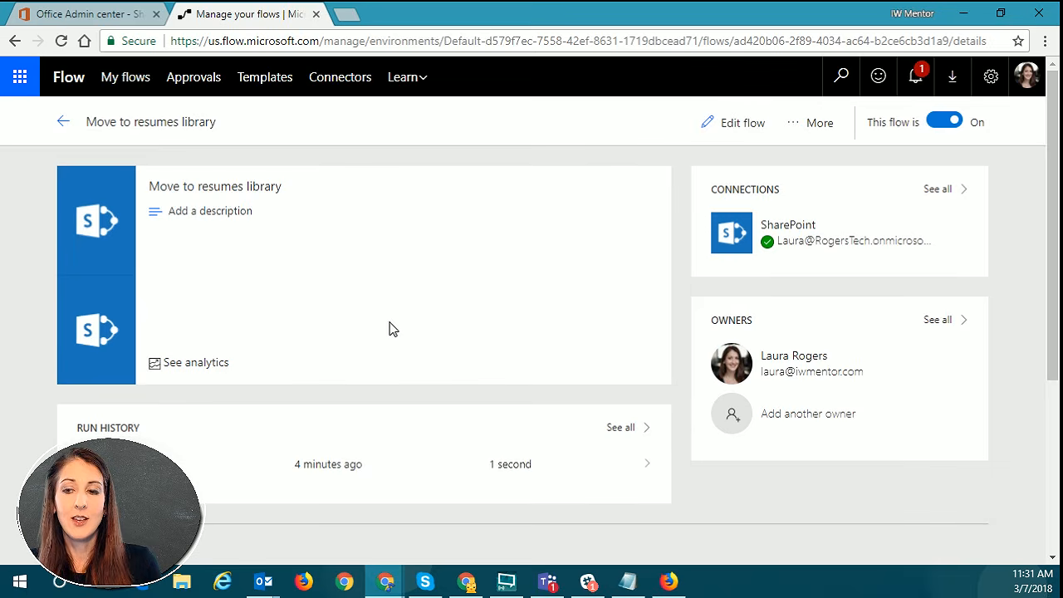
left_click(324, 40)
key("Return")
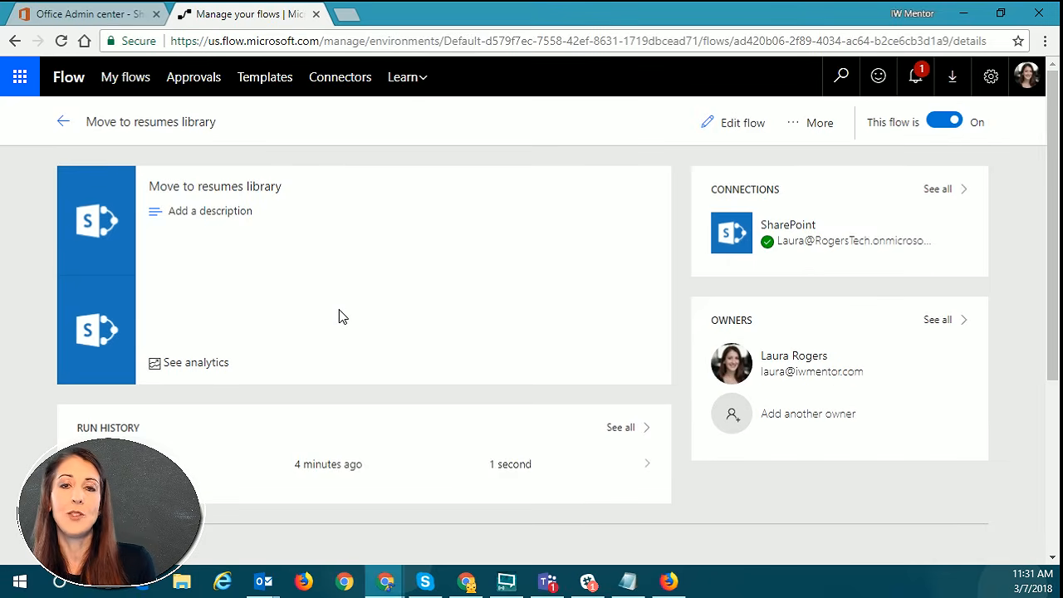
Examine the run's trigger outputs and the Copy file action's source and destination paths, and open the Resumes library in SharePoint.
left_click(220, 473)
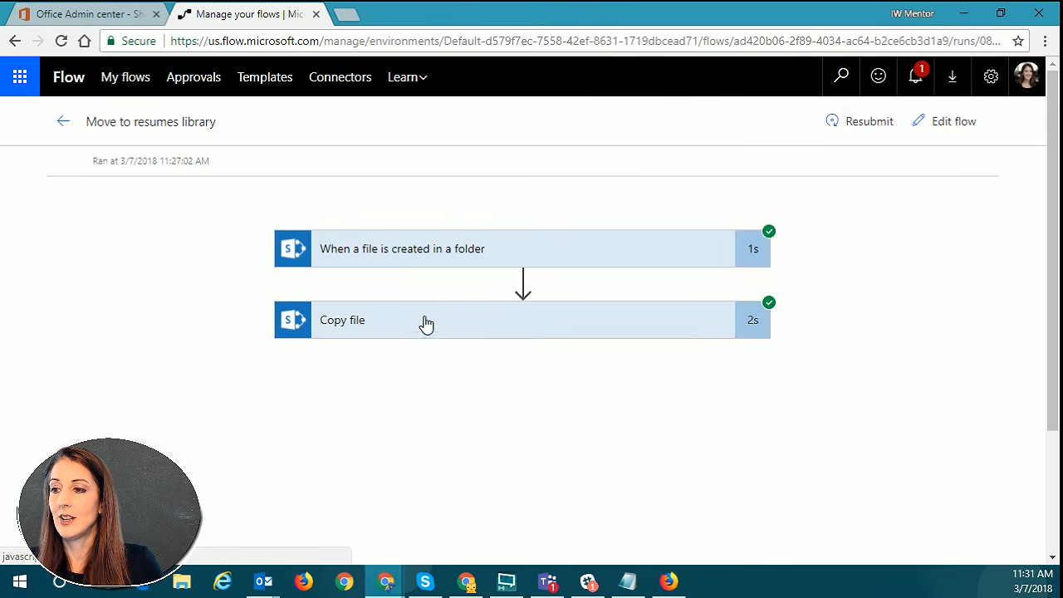
left_click(421, 259)
left_click(470, 371)
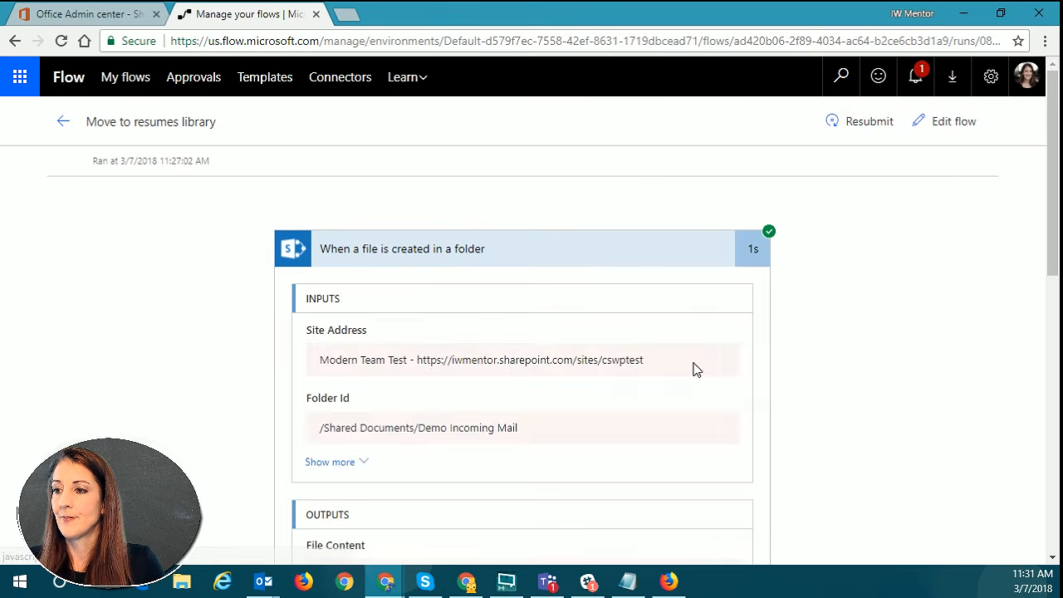
scroll(745, 383, "down", 4)
scroll(667, 404, "down", 1)
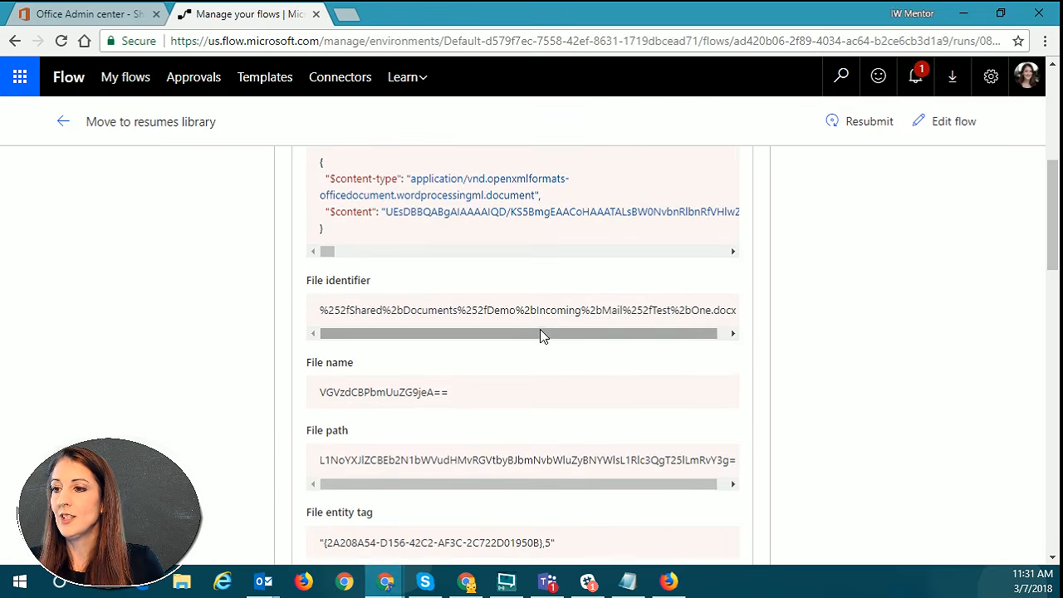
scroll(748, 343, "up", 5)
scroll(646, 434, "down", 7)
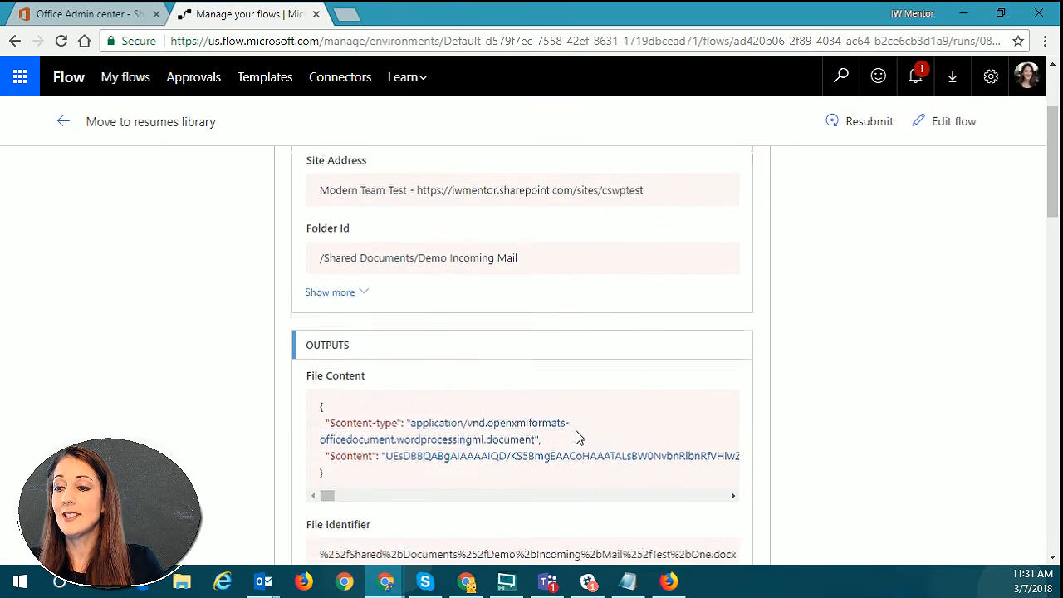
scroll(415, 404, "down", 4)
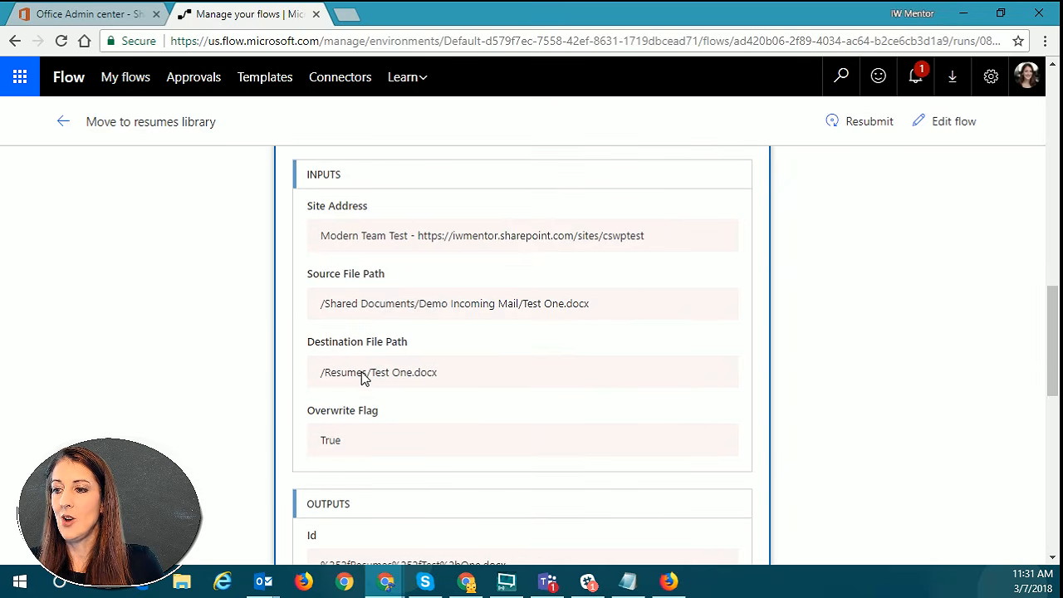
left_click_drag(366, 373, 481, 383)
left_click(462, 383)
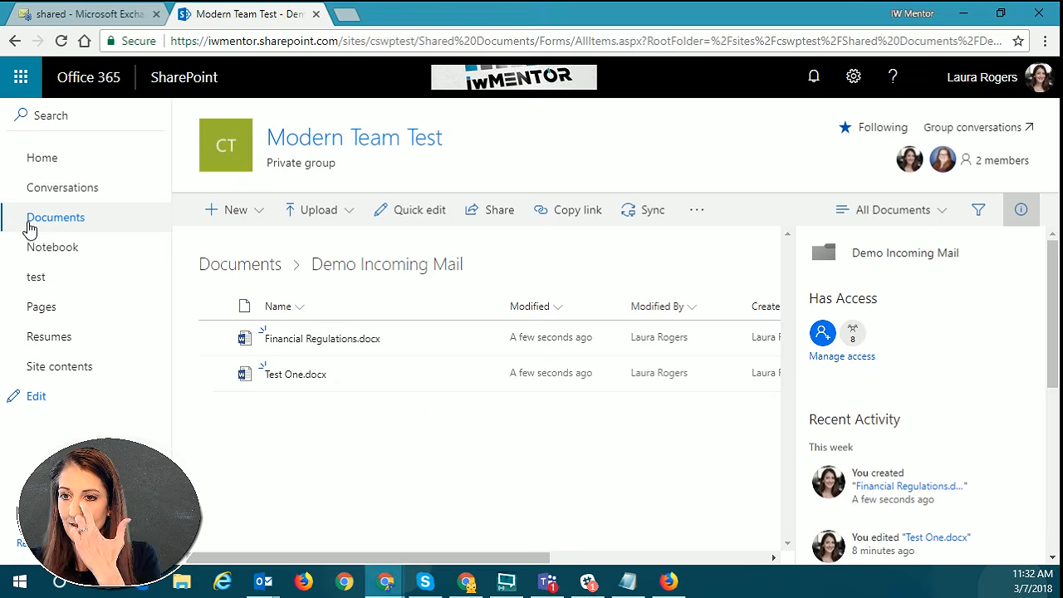
left_click(75, 342)
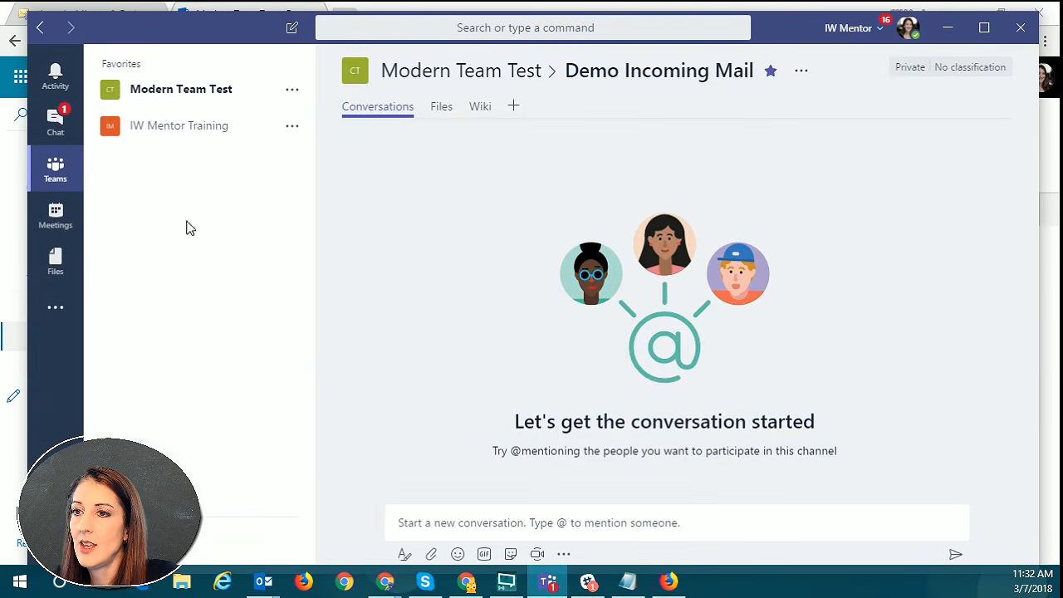
In Microsoft Teams, expand the Modern Team Test team, view the Demo Incoming Mail channel's email address and close the dialog.
left_click(230, 94)
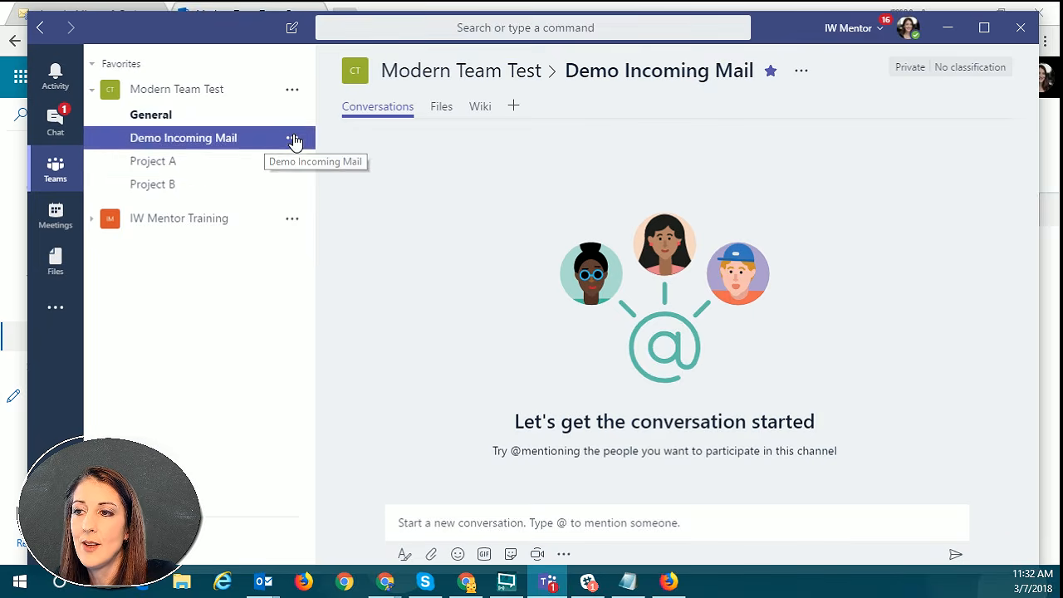
left_click(291, 138)
left_click(368, 266)
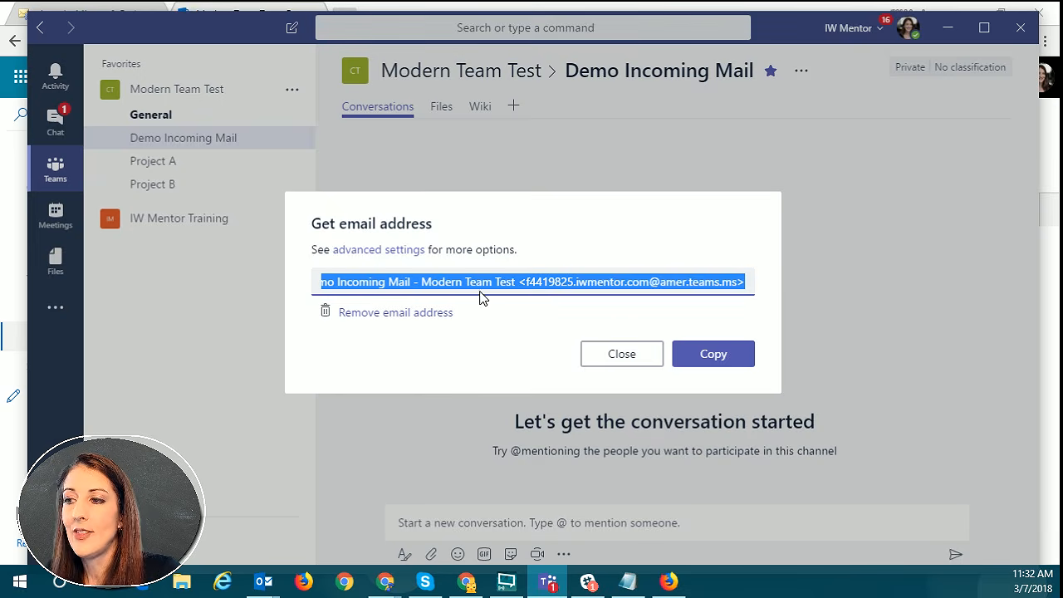
left_click(622, 355)
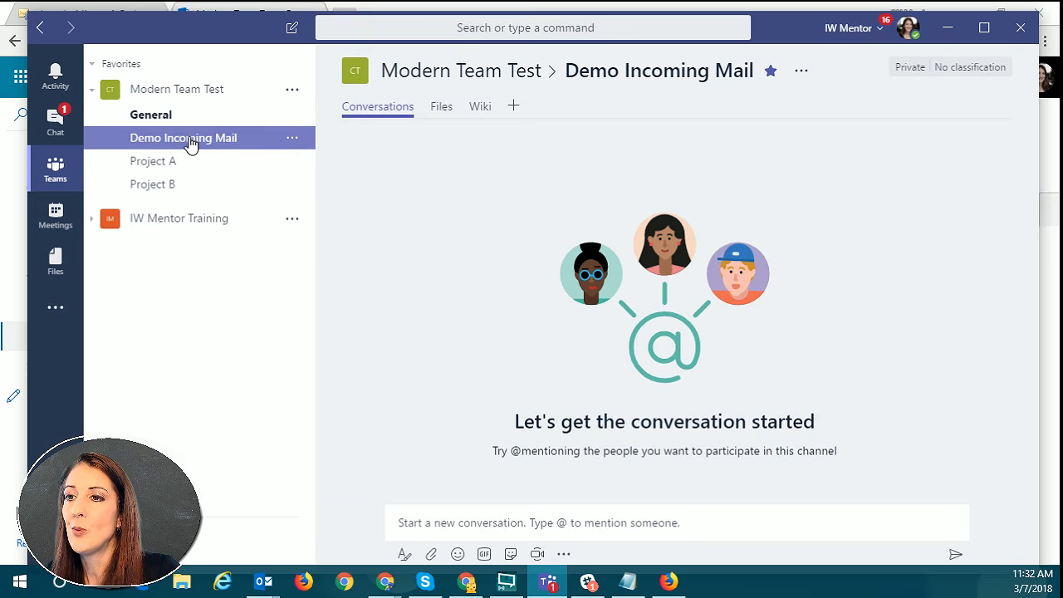
Show the files of the Demo Incoming Mail channel and review the documents stored there.
left_click(440, 108)
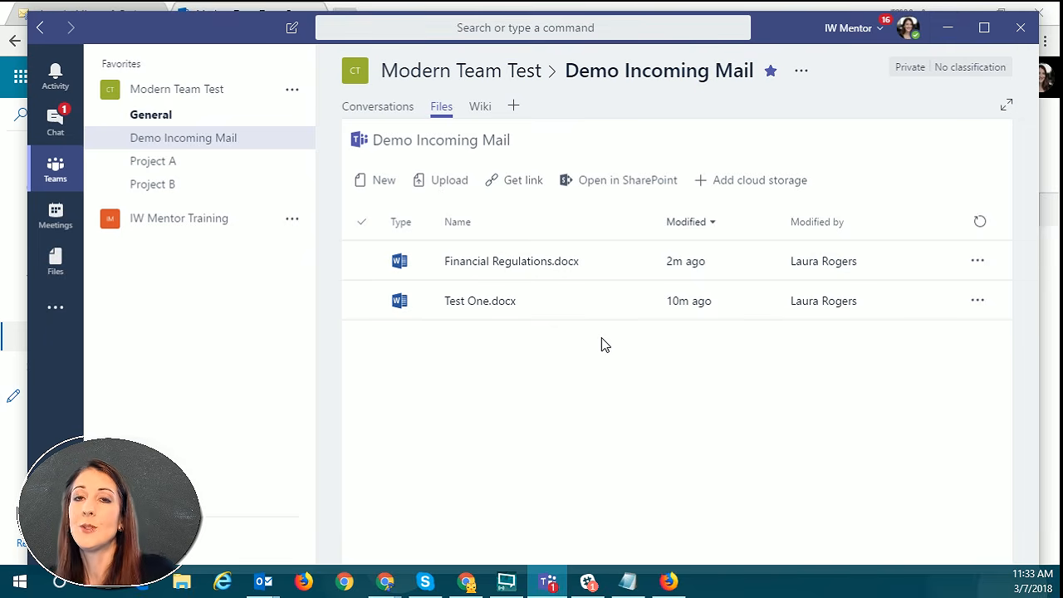
left_click(549, 274)
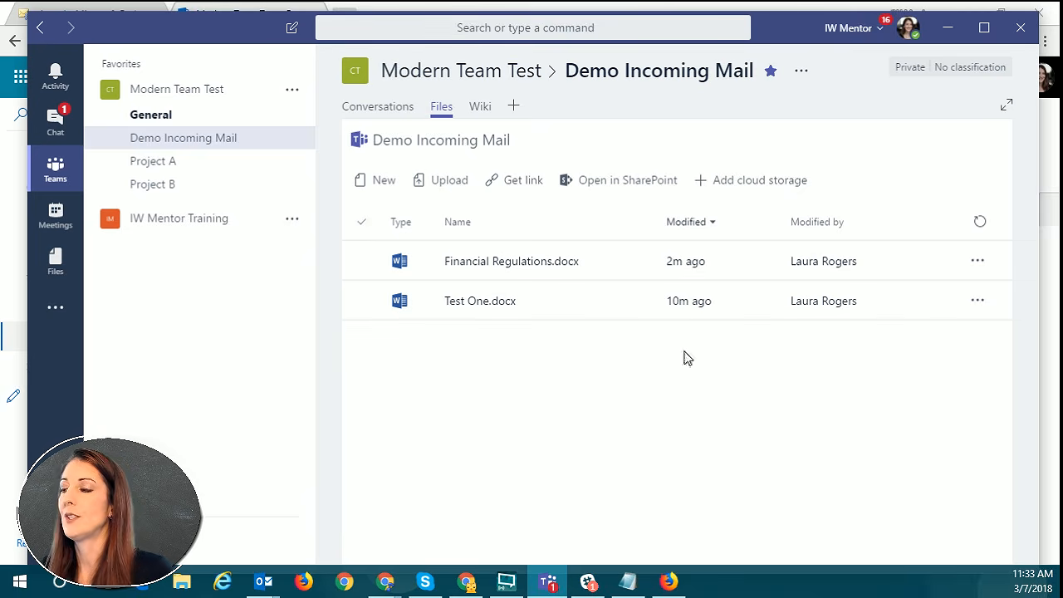
left_click(686, 299)
left_click(608, 261)
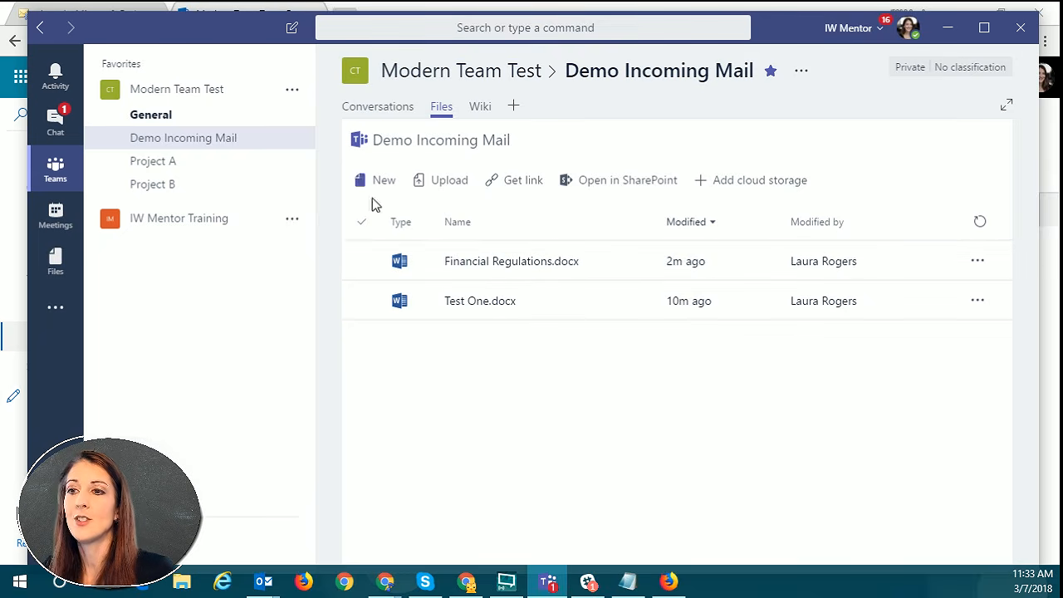
Switch back to Microsoft Flow, leave the run details and open the Incoming Resumes flow's details page to check its run history.
left_click(949, 33)
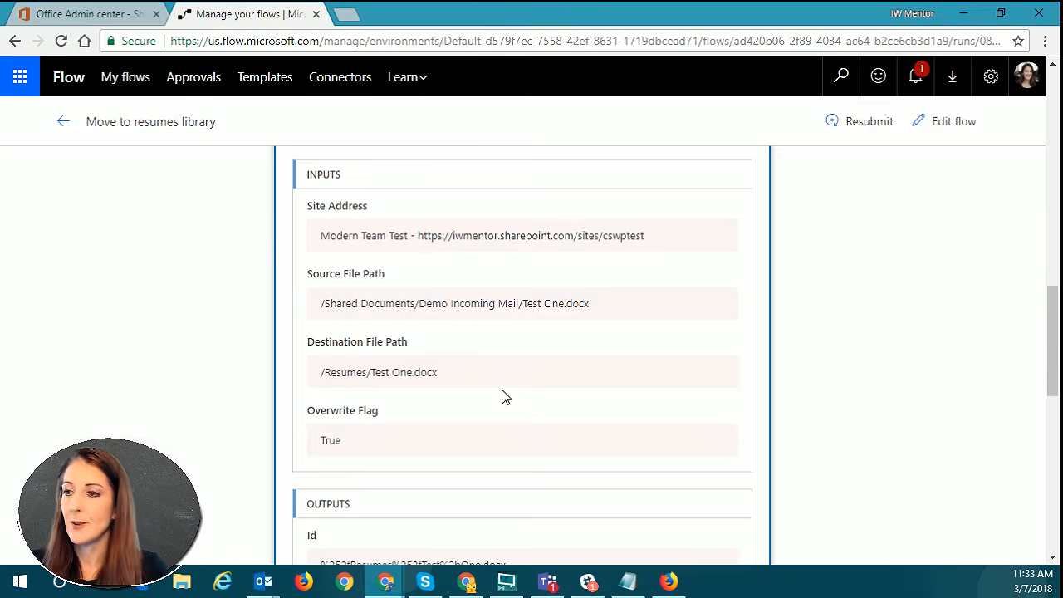
scroll(883, 273, "down", 10)
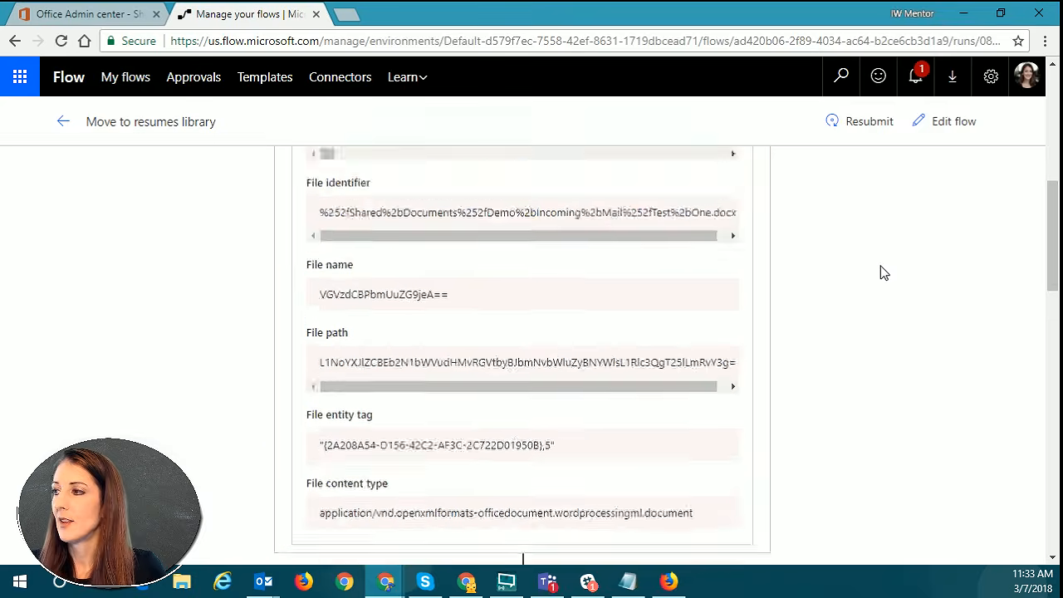
scroll(905, 249, "up", 10)
left_click(58, 123)
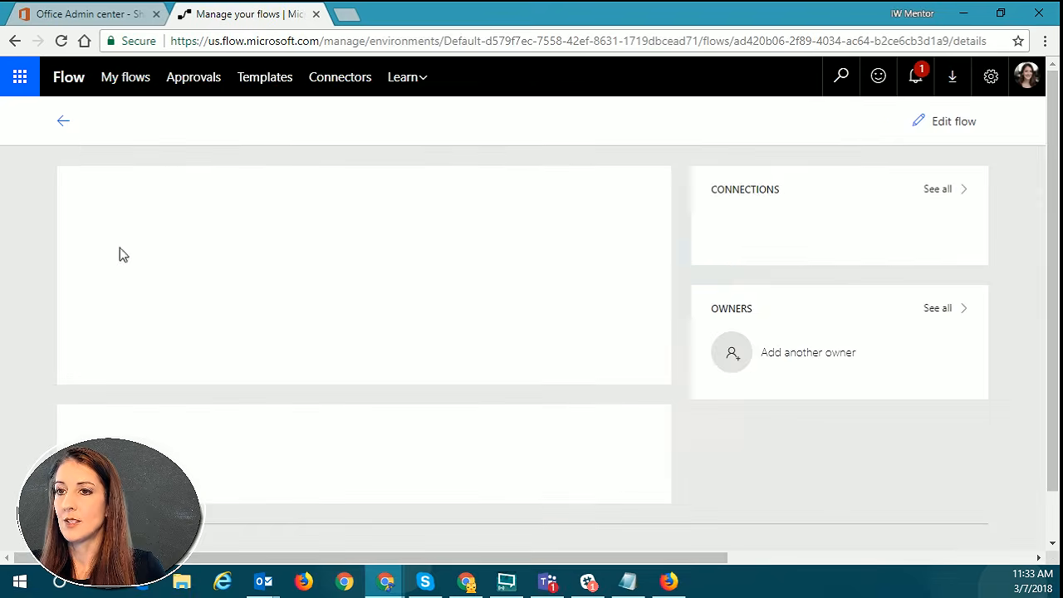
left_click(60, 125)
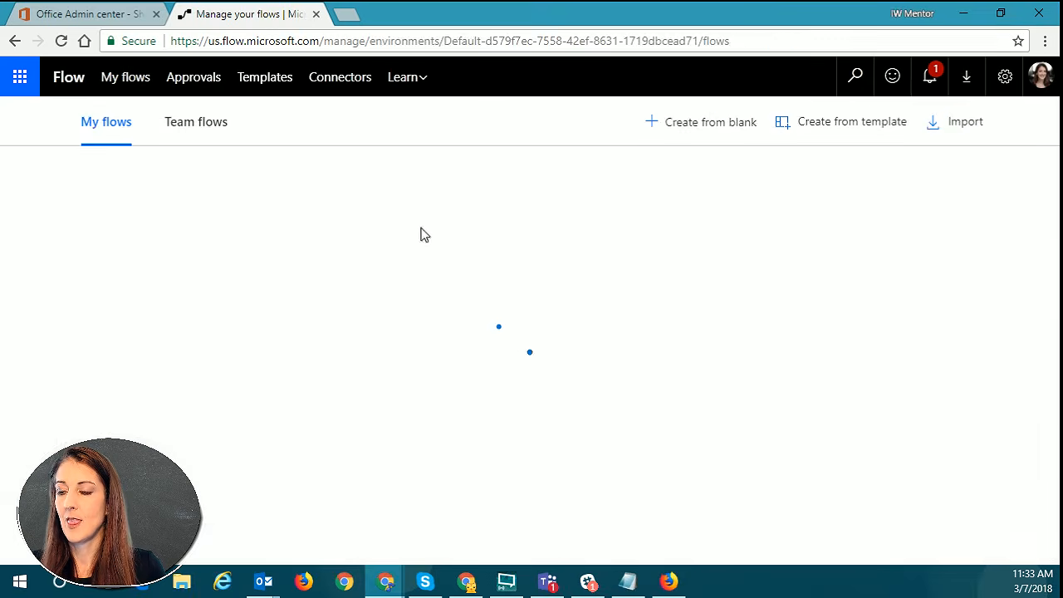
left_click(348, 302)
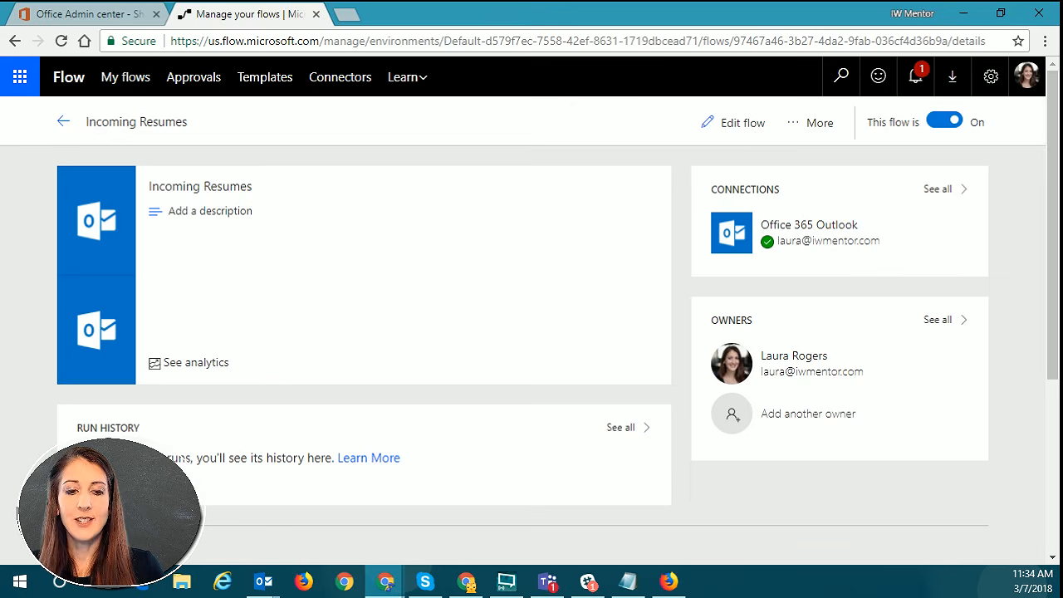
In Microsoft Teams, get the Demo Incoming Mail channel's email address and copy it.
key("alt+Tab")
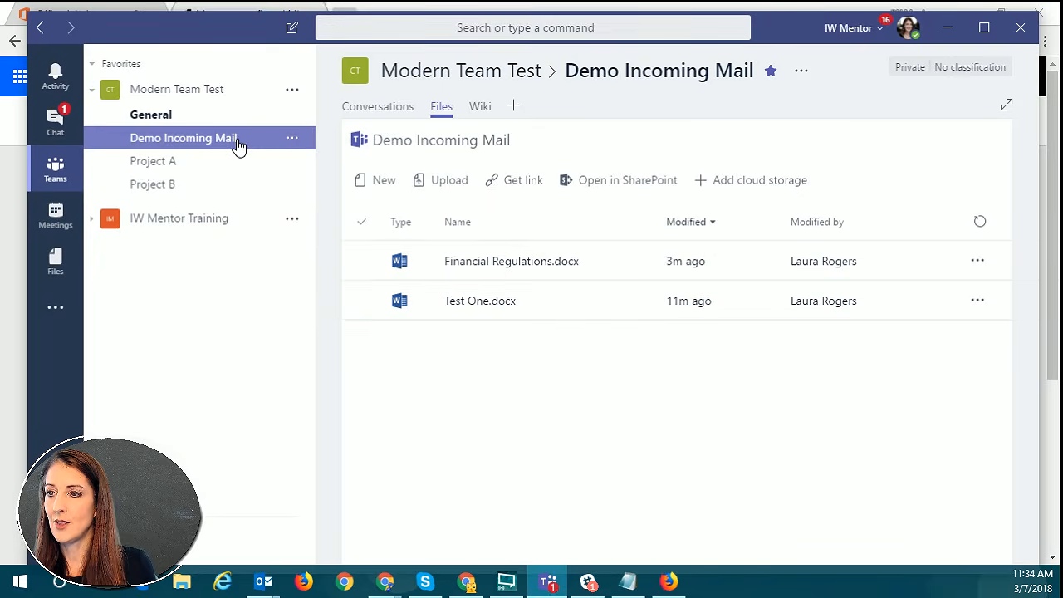
left_click(292, 139)
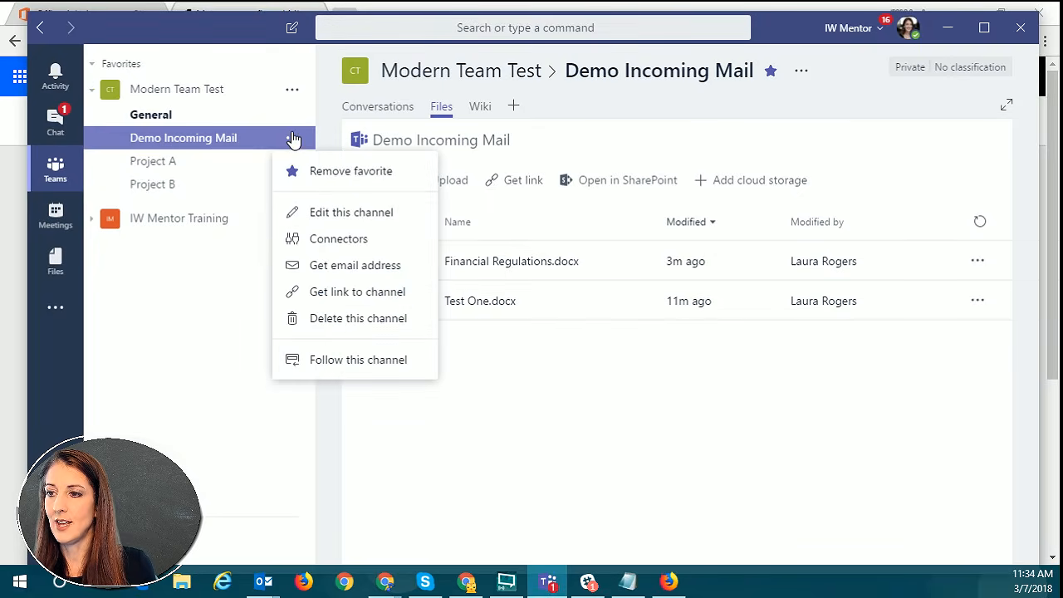
left_click(357, 264)
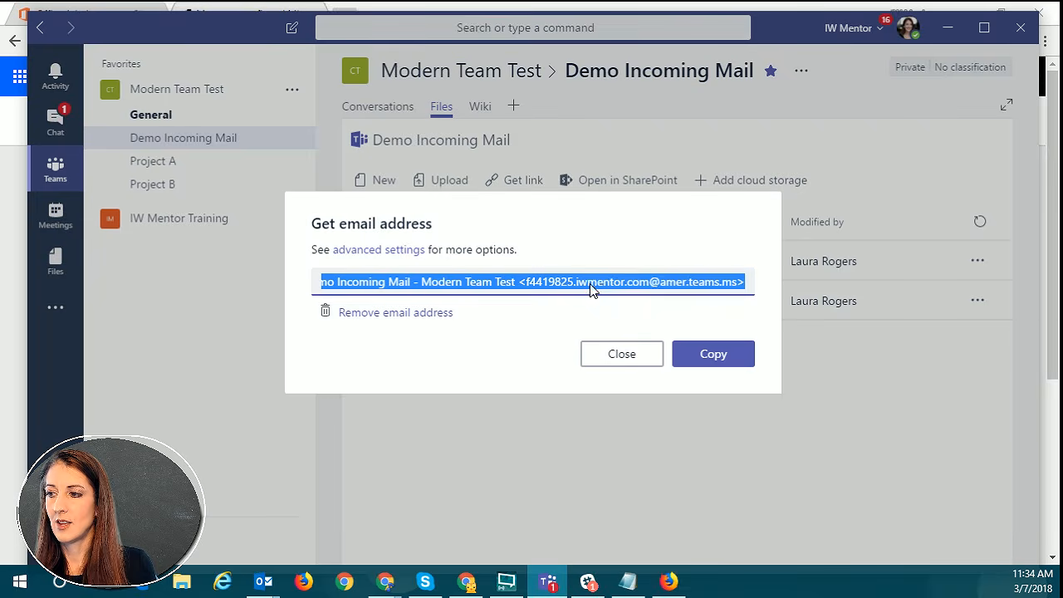
left_click(586, 286)
left_click_drag(525, 284, 738, 293)
left_click(712, 354)
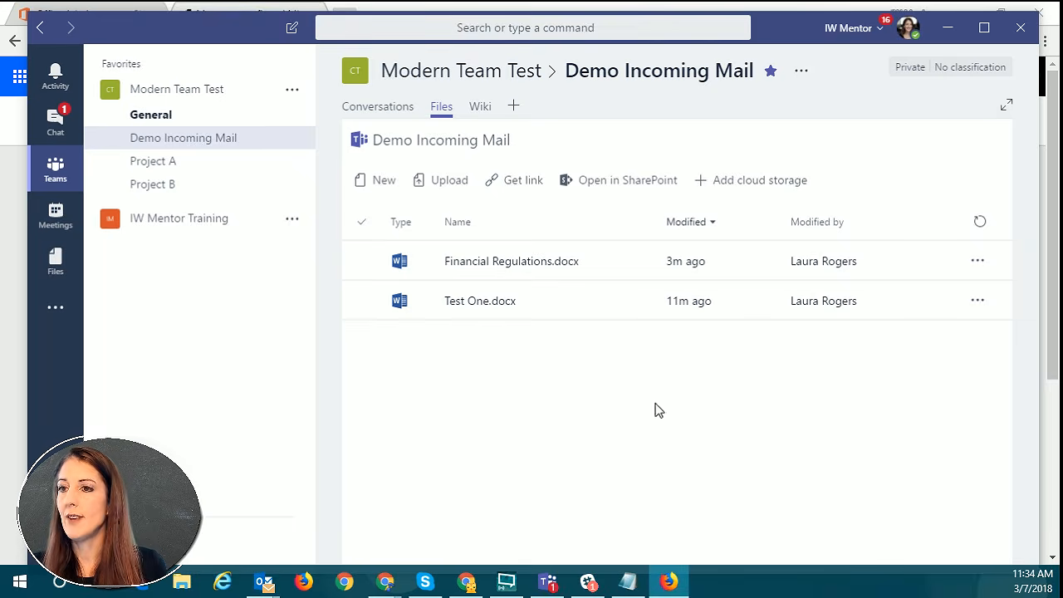
Check the conversations and files of the Demo Incoming Mail channel for a new email.
left_click(247, 139)
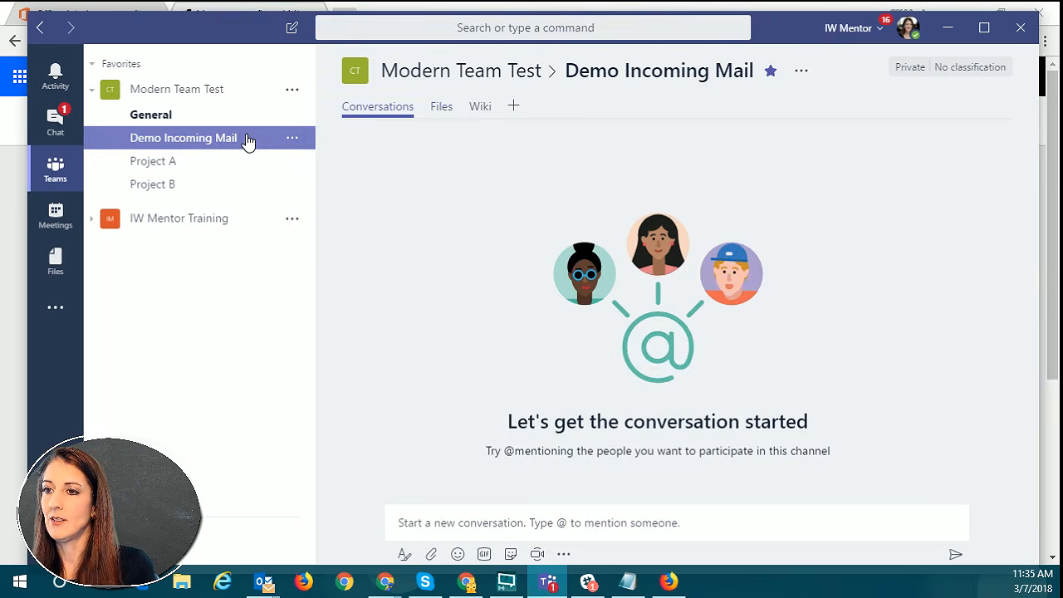
left_click(441, 108)
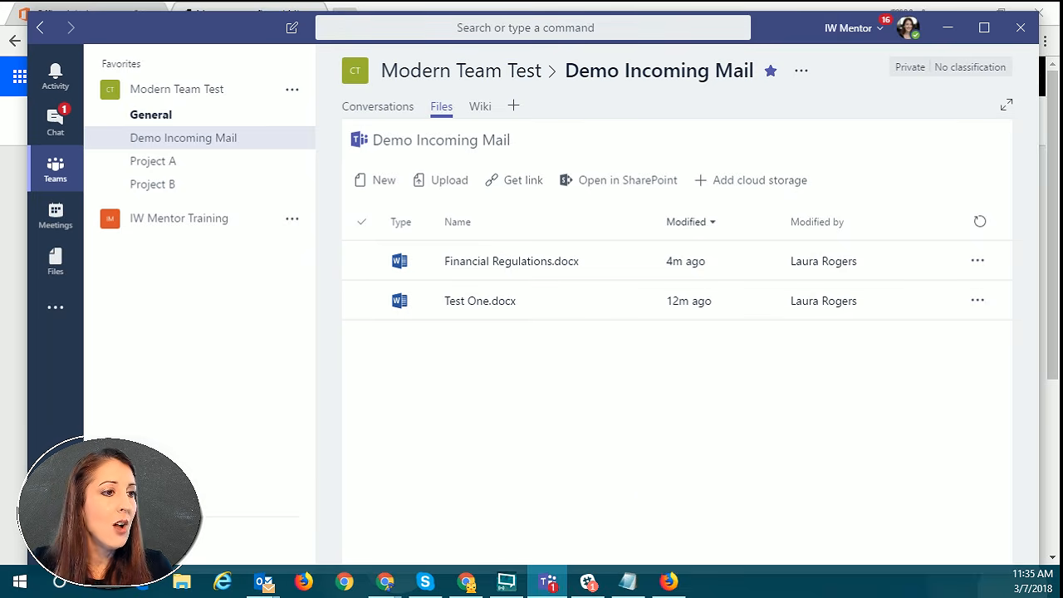
key("alt+Tab")
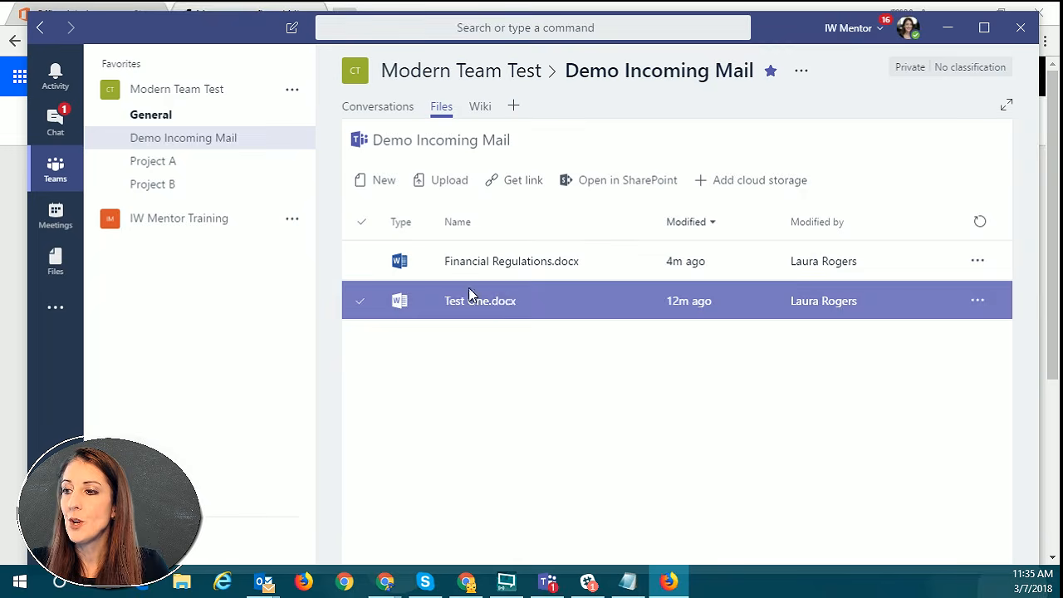
In the Demo Incoming Mail channel's advanced email settings, allow anyone to send emails to the address and copy it.
left_click(292, 139)
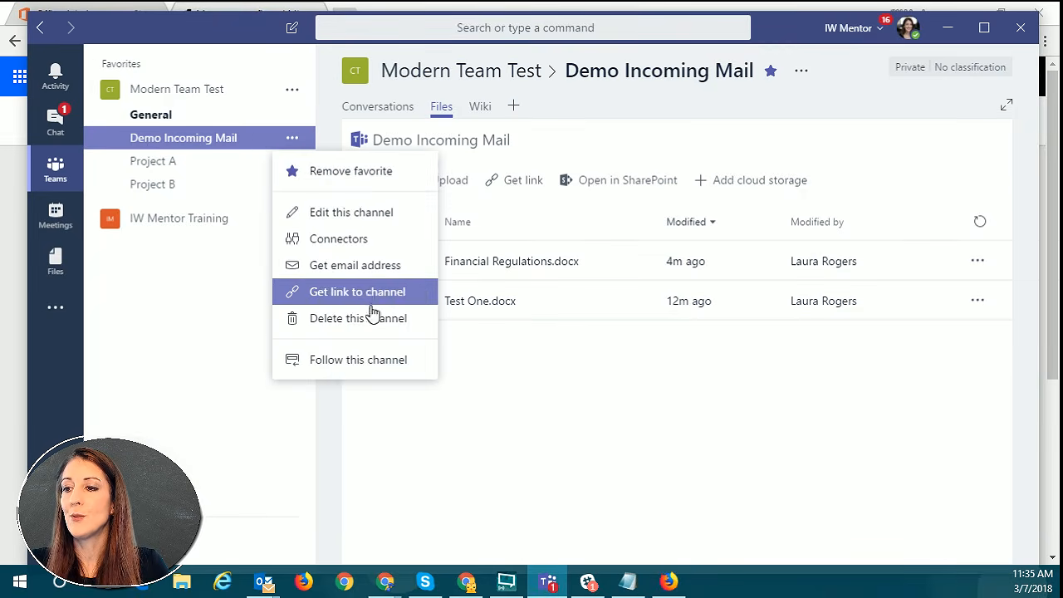
left_click(362, 270)
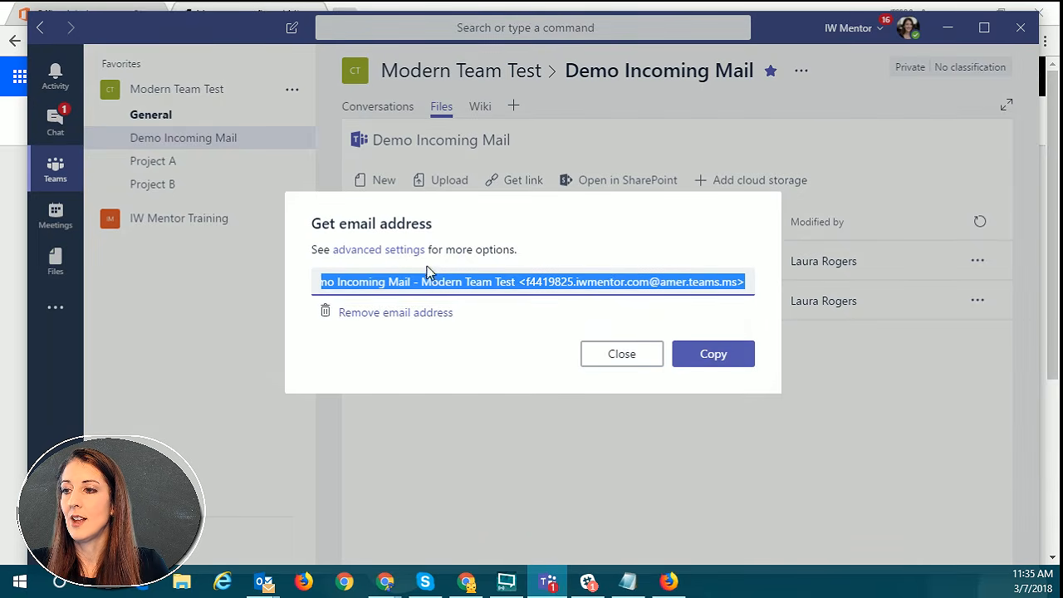
left_click(379, 250)
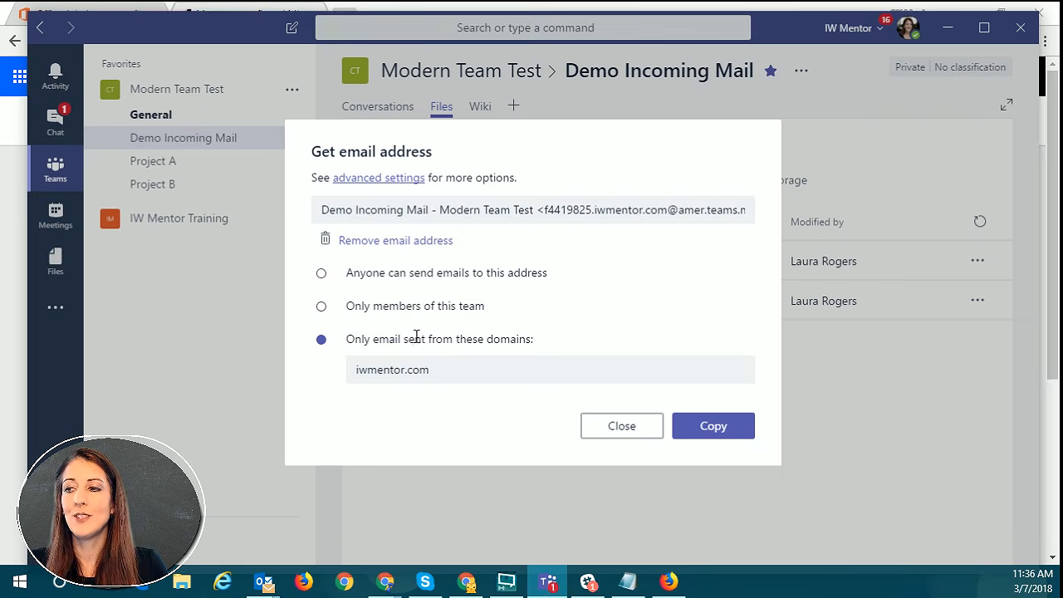
left_click(320, 273)
left_click(750, 430)
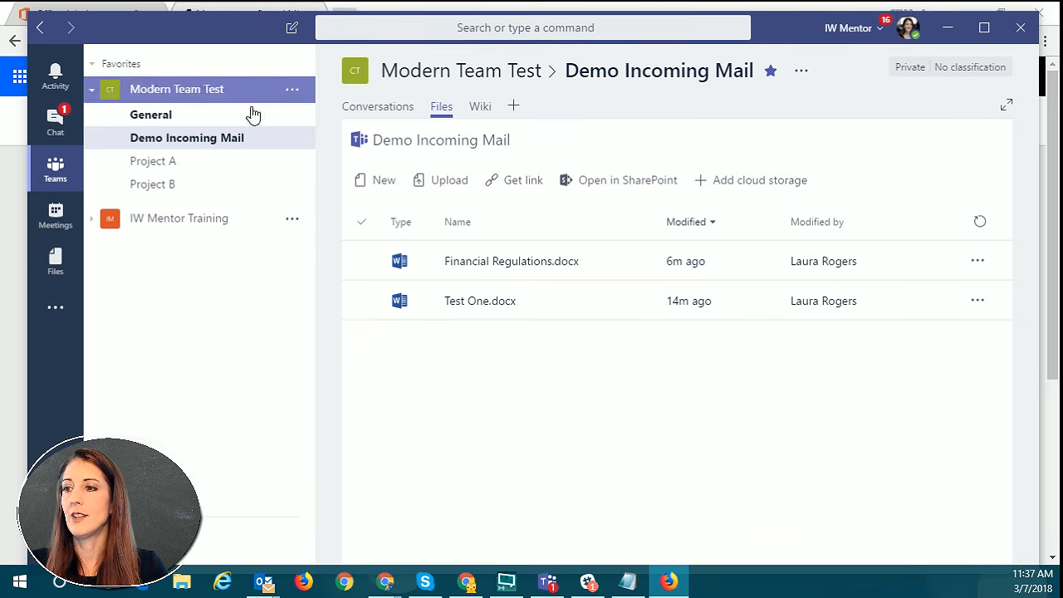
Review the conversations of the Demo Incoming Mail and General channels for the forwarded test email and its attachment.
left_click(187, 140)
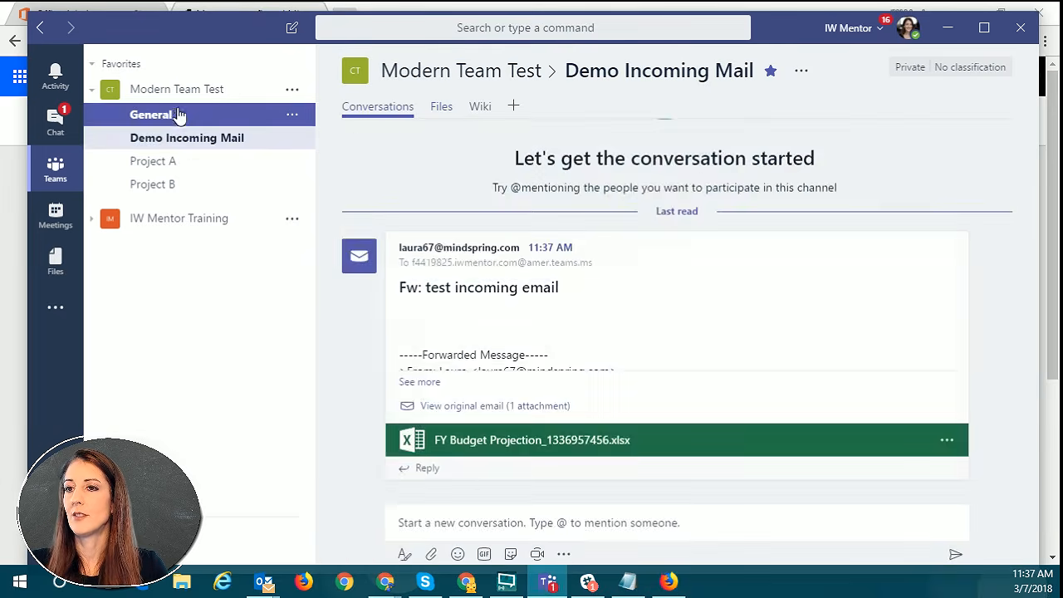
left_click(137, 113)
left_click(185, 139)
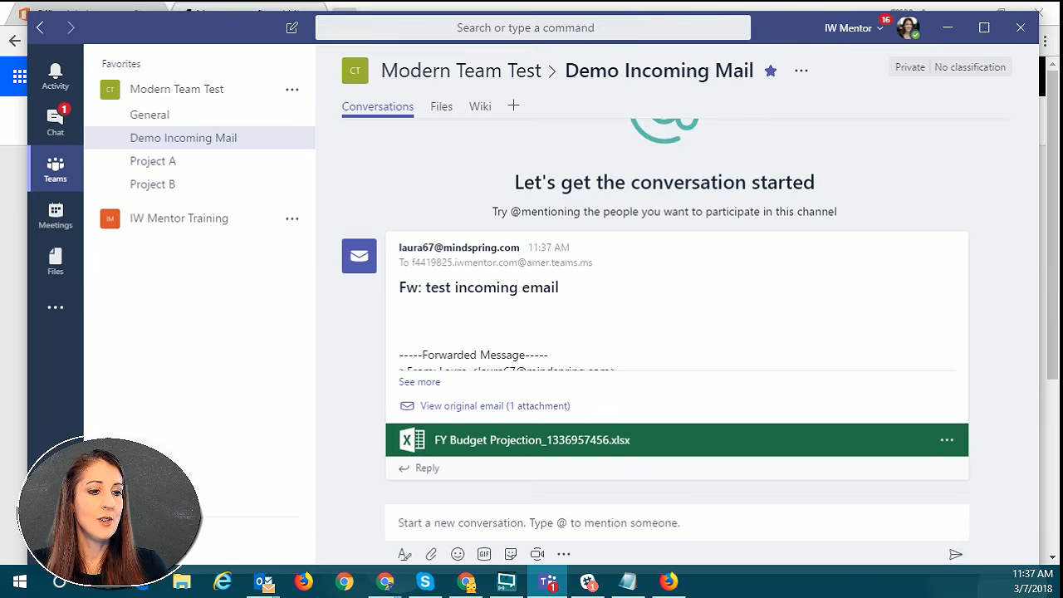
key("alt+Tab")
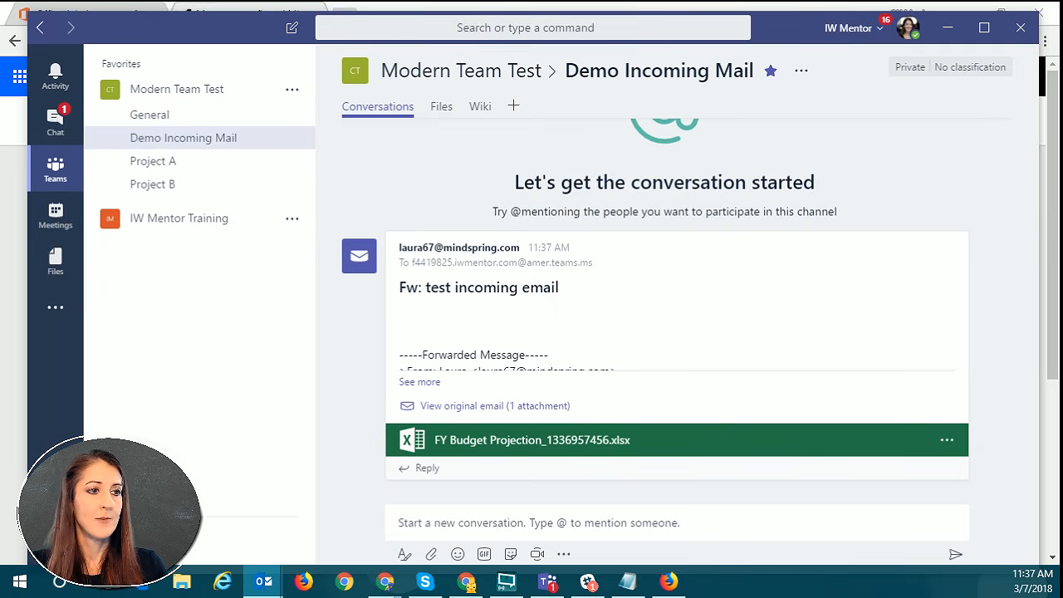
Switch back to Microsoft Flow and reload the Incoming Resumes details page to check for new runs.
left_click(948, 28)
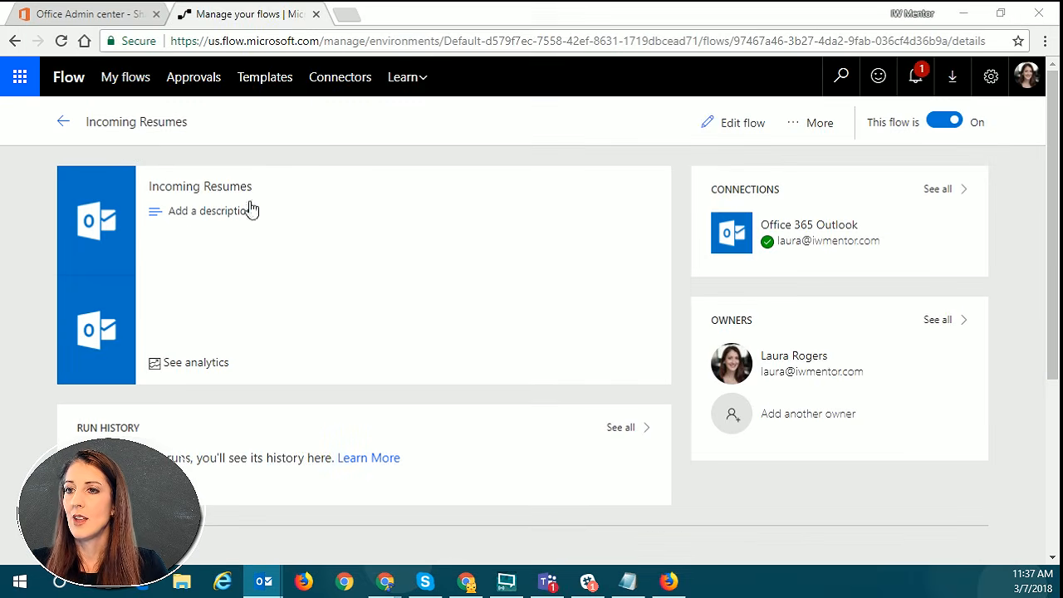
left_click(473, 41)
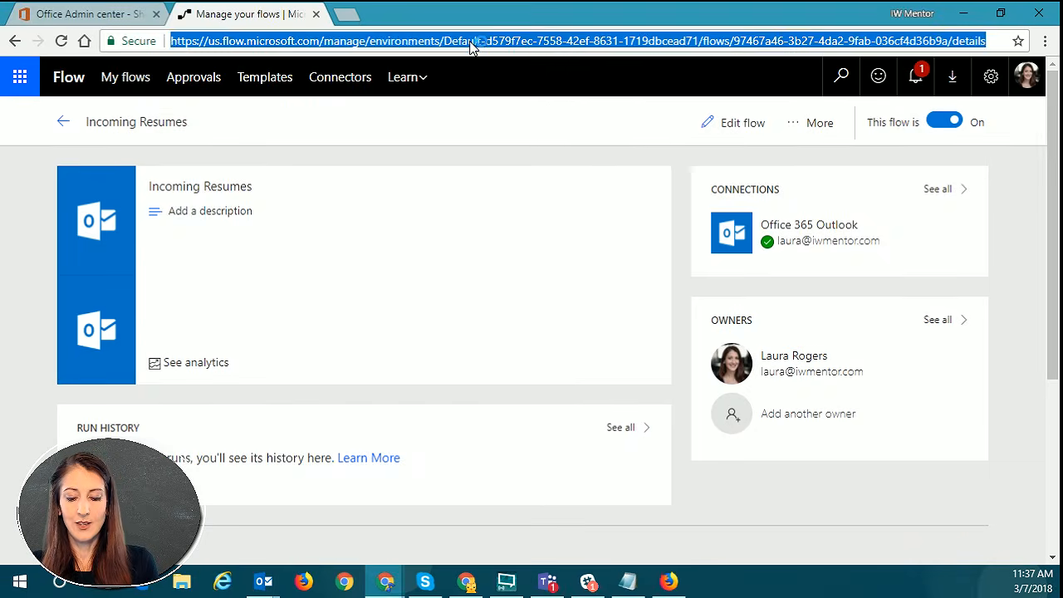
key("Return")
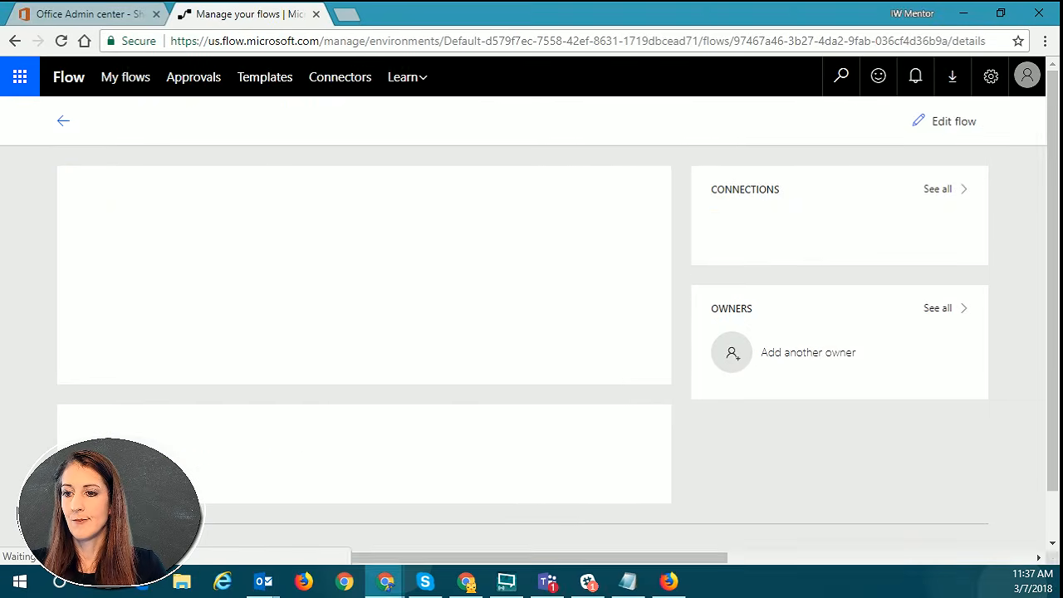
Return to the list of flows and open the Move to resumes library flow for editing.
left_click(61, 125)
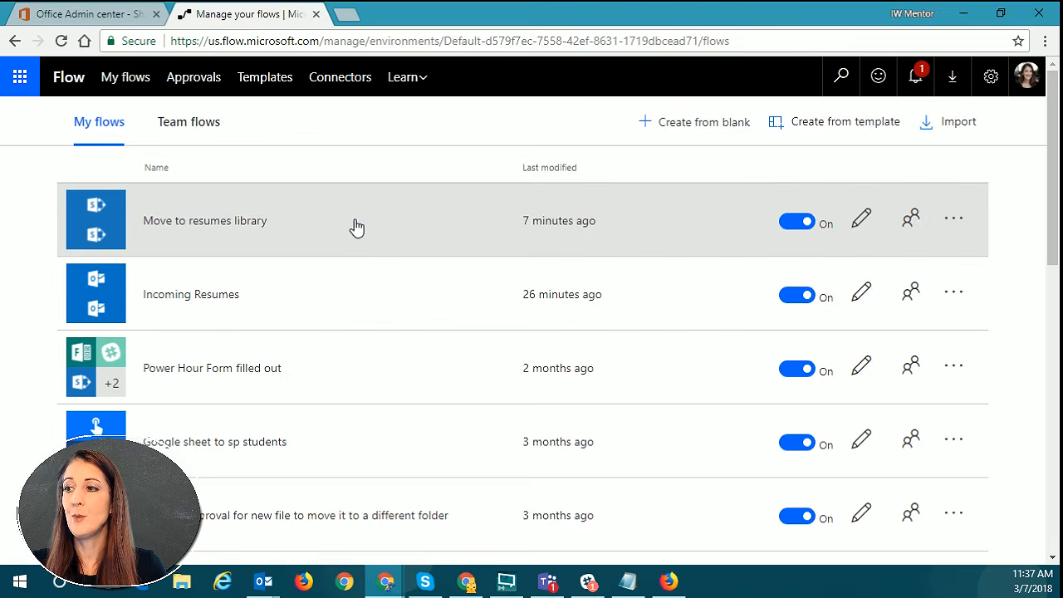
left_click(357, 227)
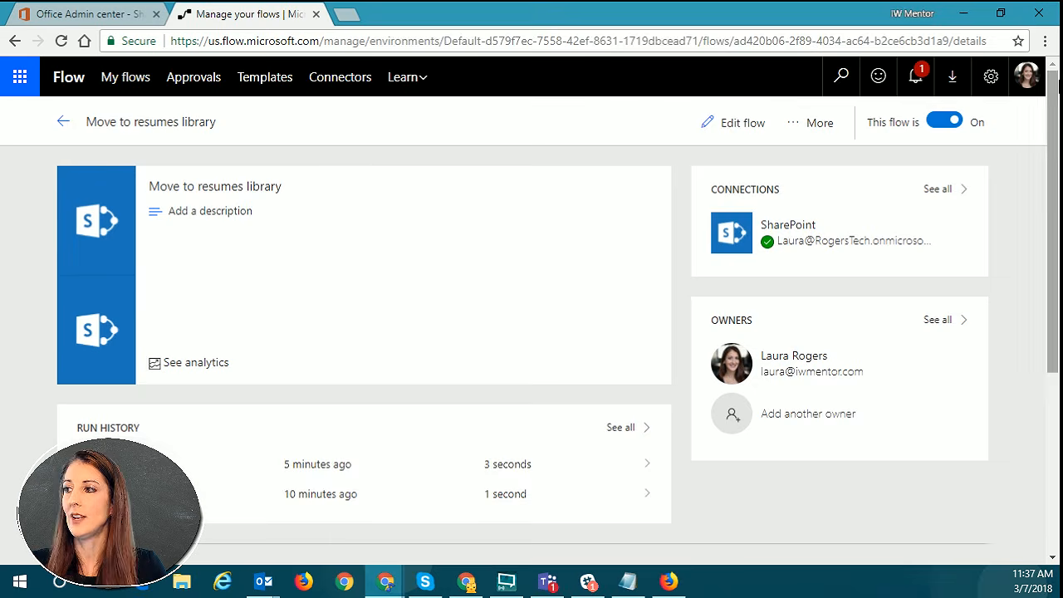
left_click(742, 123)
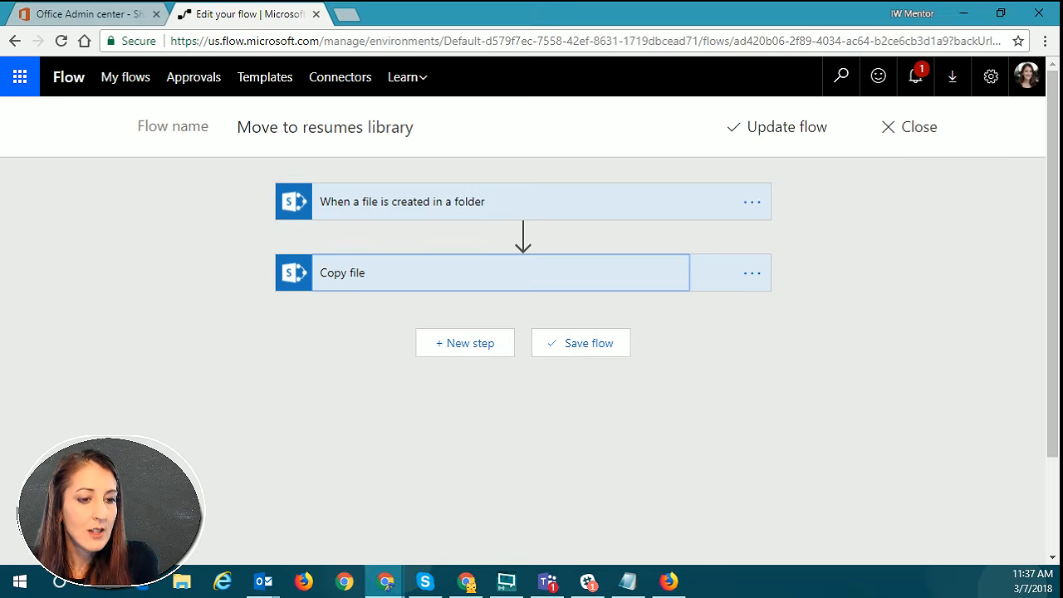
key("alt+Tab")
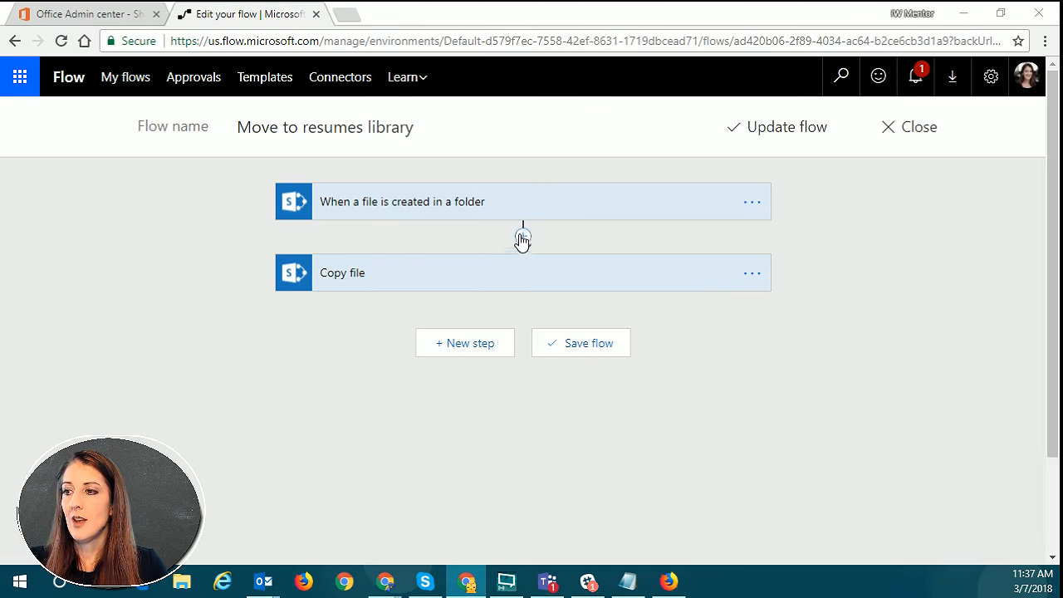
left_click(522, 236)
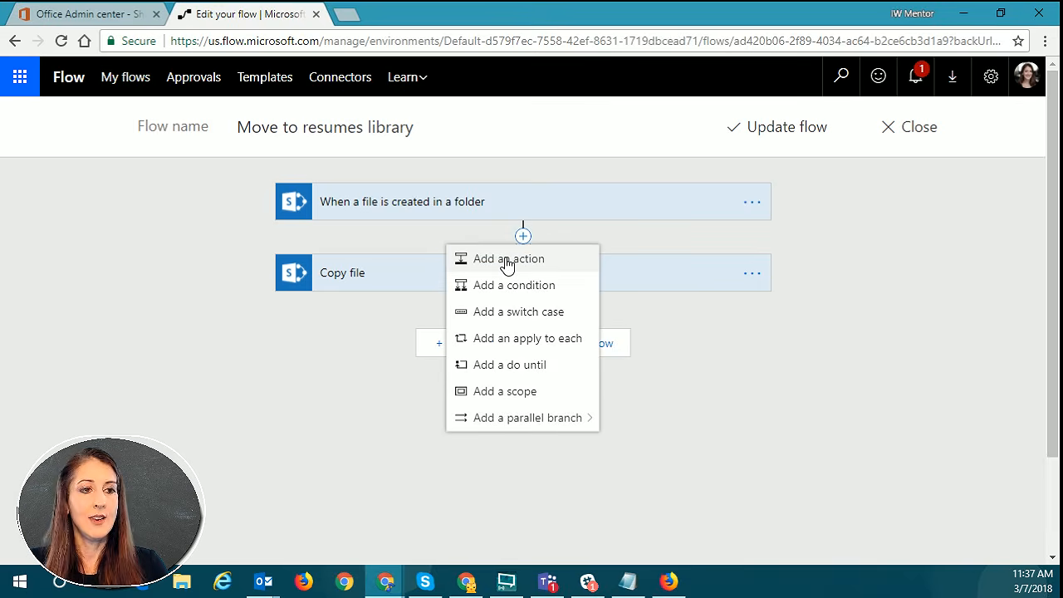
left_click(506, 259)
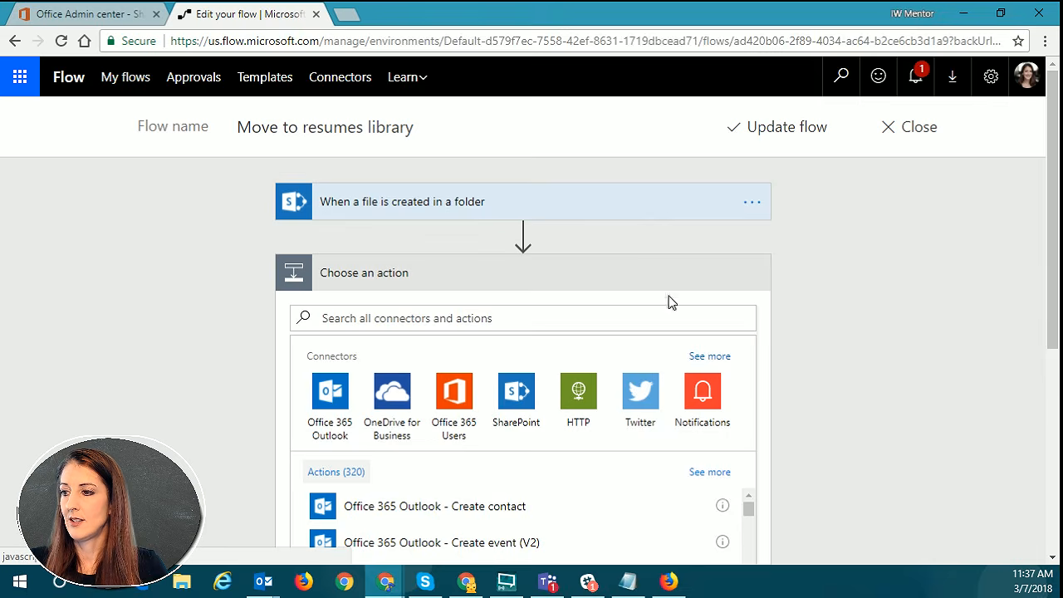
scroll(748, 387, "down", 9)
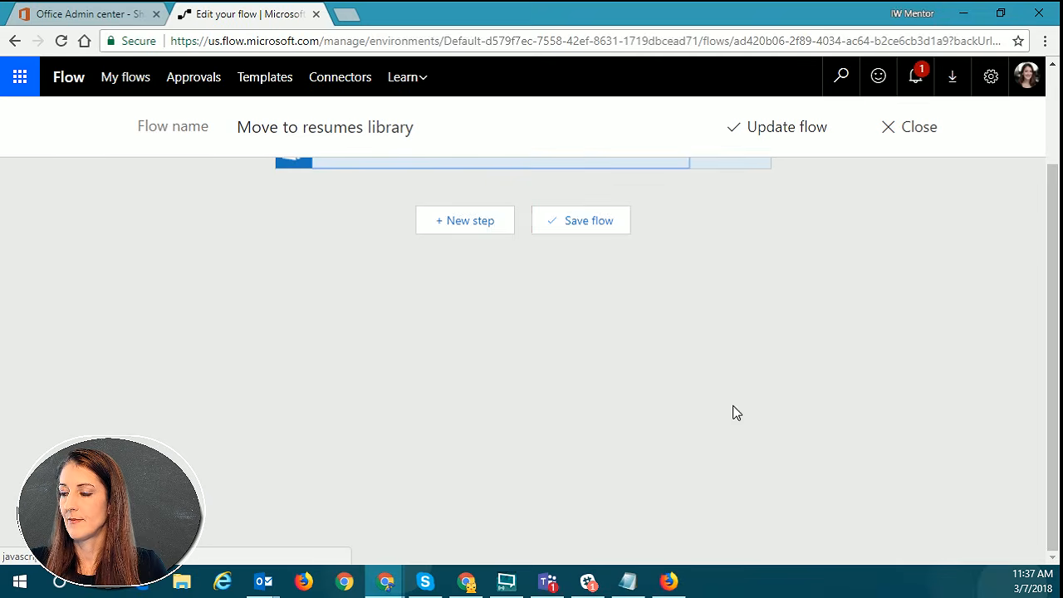
left_click(629, 223)
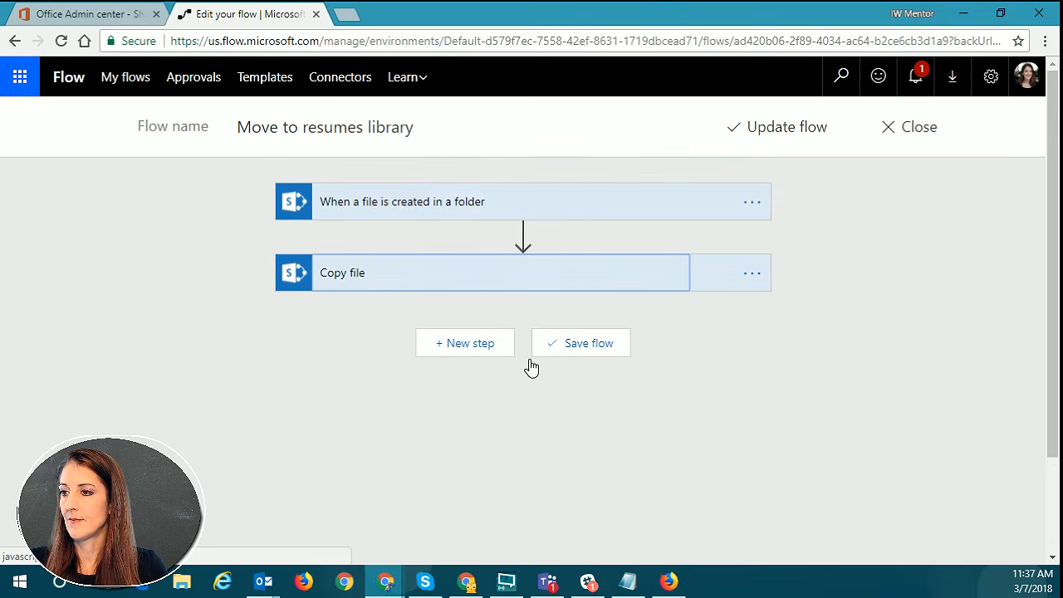
Insert a condition between the file-created trigger and Copy file that checks that File name does not contain eml.
left_click(522, 239)
left_click(541, 285)
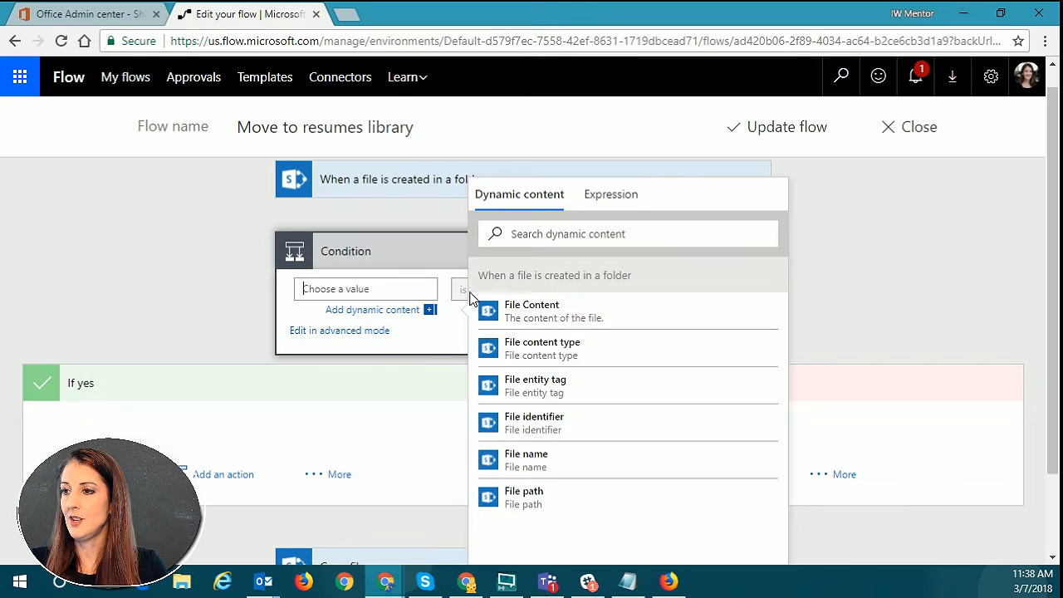
left_click(576, 467)
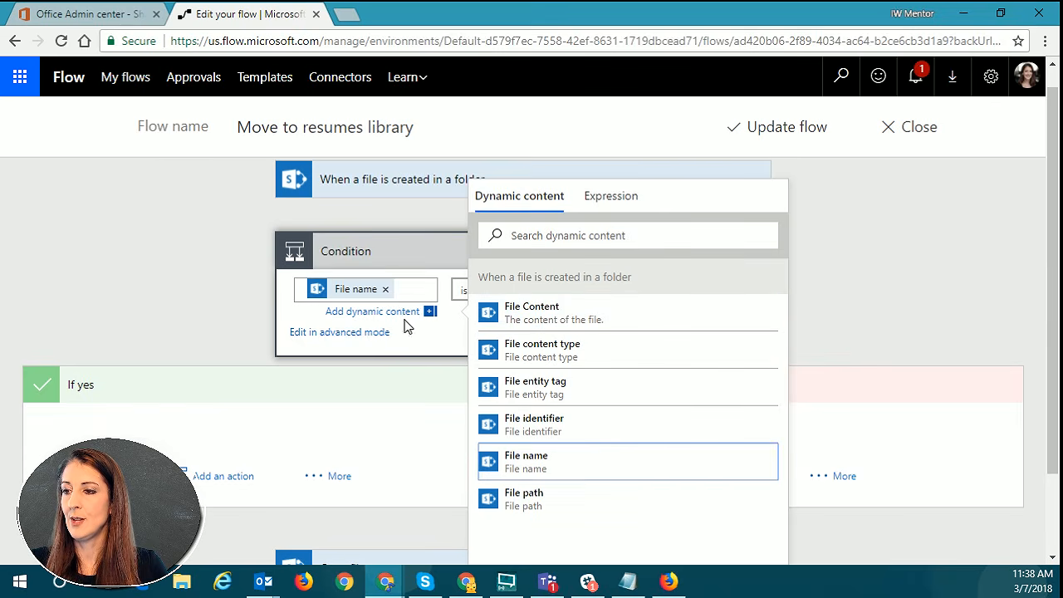
left_click(825, 207)
left_click(527, 292)
left_click(506, 343)
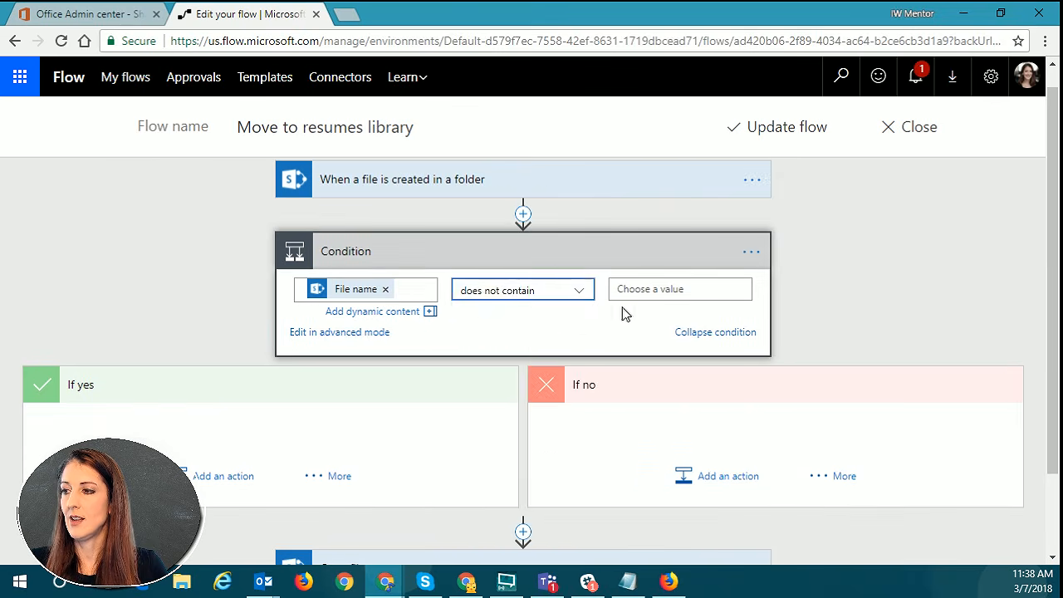
left_click(641, 287)
type("em")
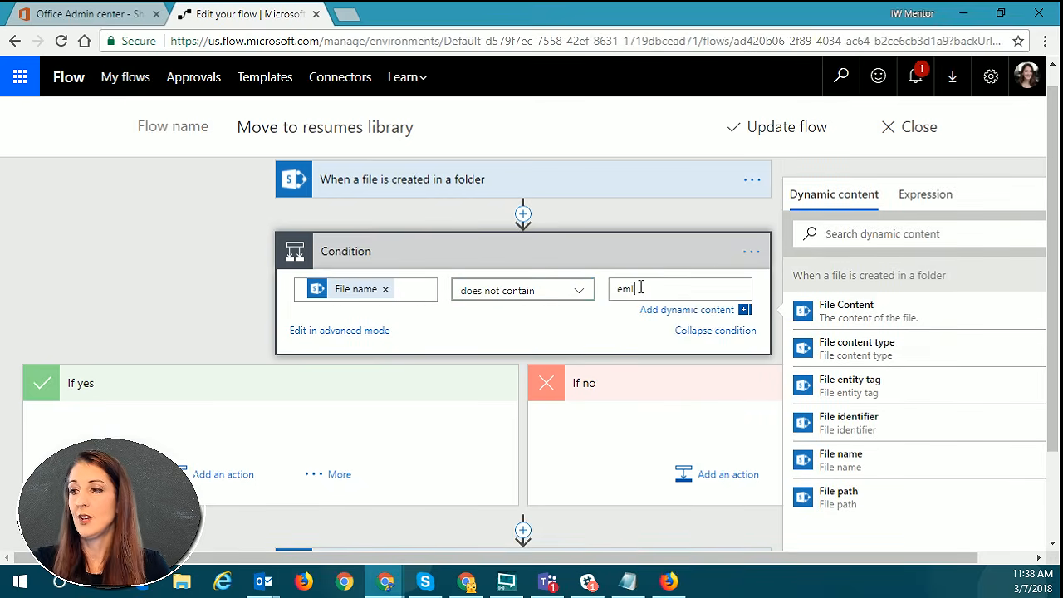
type("l")
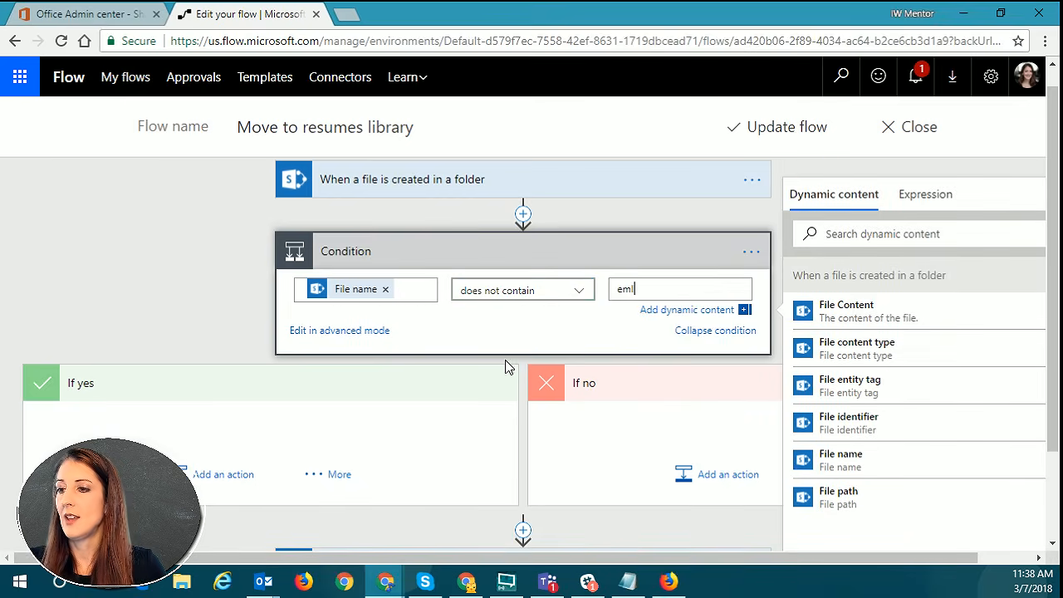
Move the existing Copy file action from below the condition into its If yes branch.
scroll(398, 488, "down", 2)
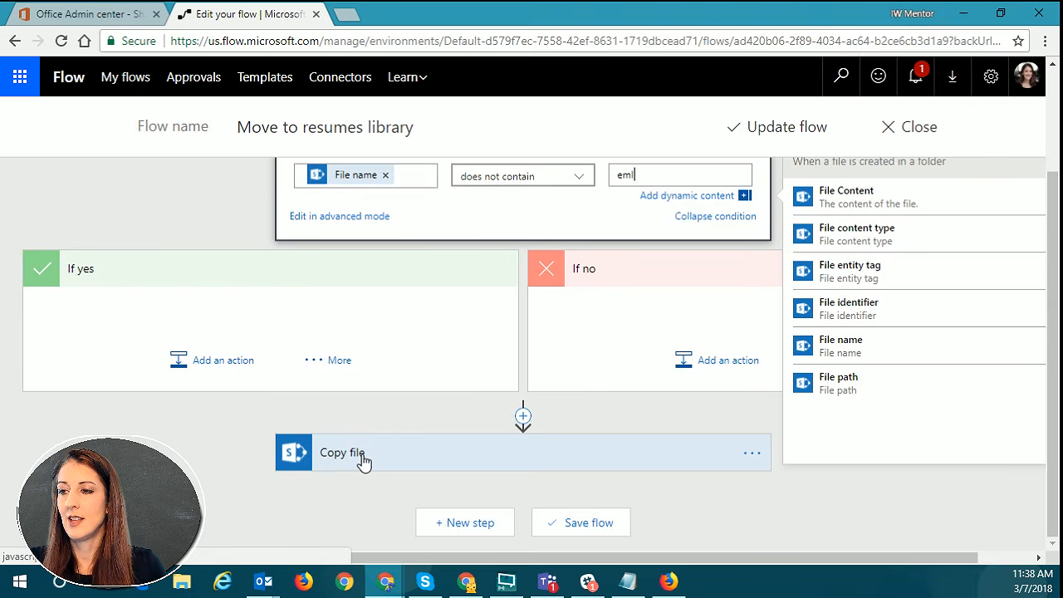
left_click_drag(363, 462, 203, 378)
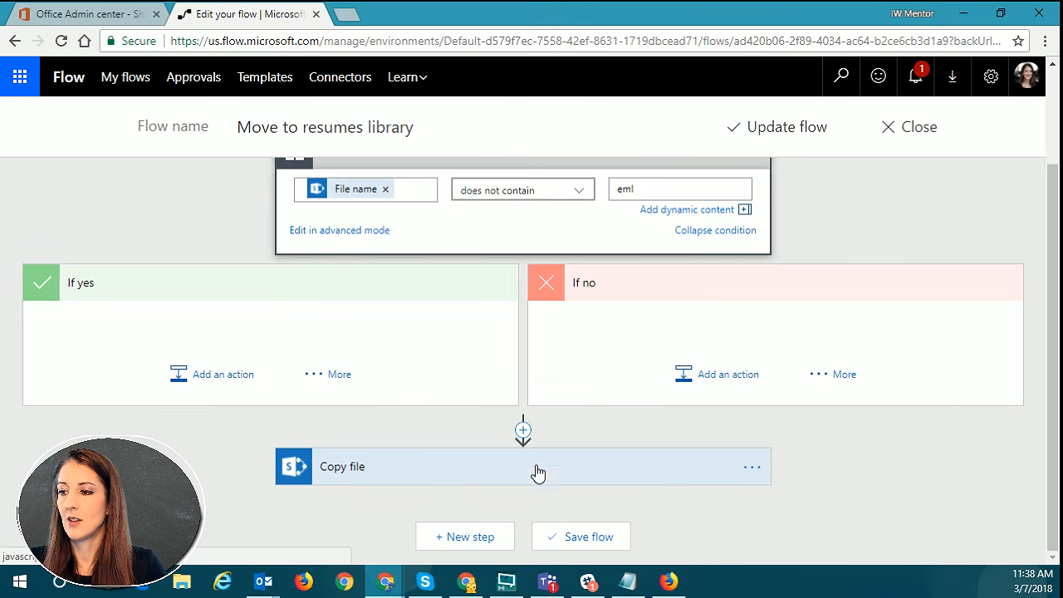
left_click_drag(538, 473, 220, 349)
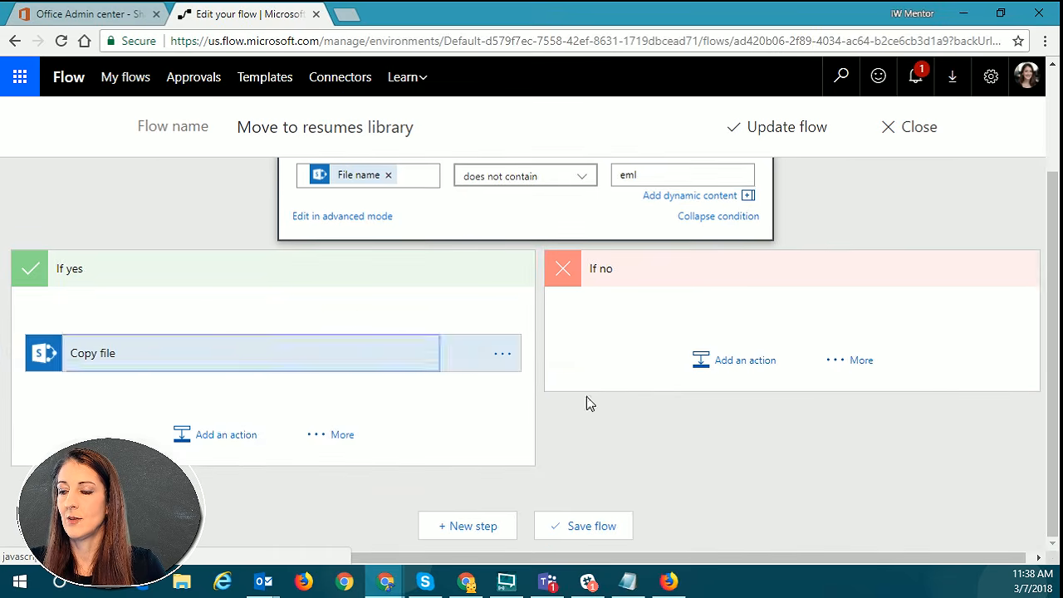
Save the updated Move to resumes library flow, close the editor and return to the list of flows.
scroll(834, 436, "up", 2)
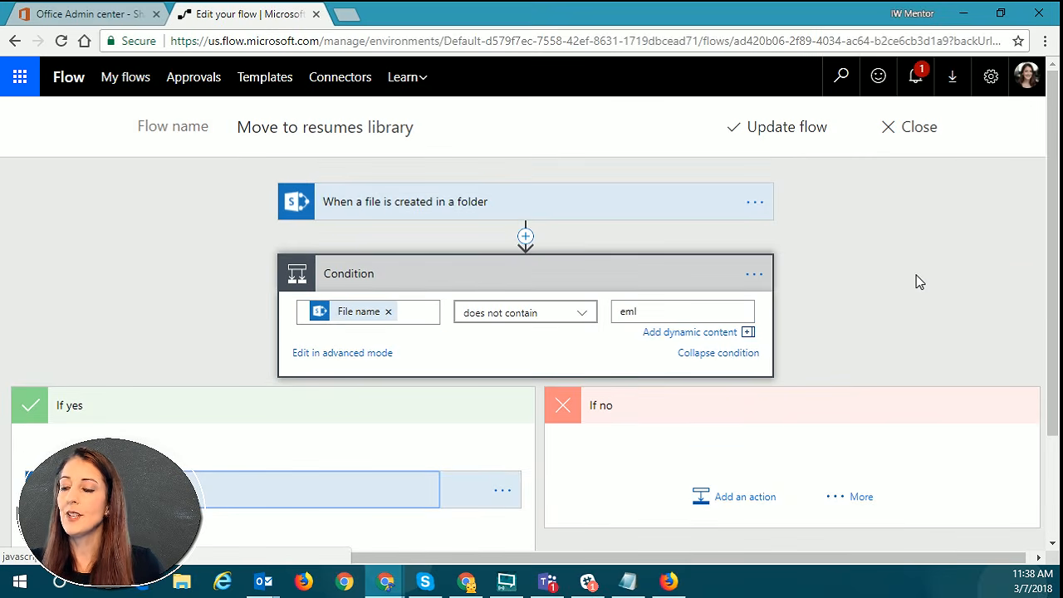
left_click(772, 130)
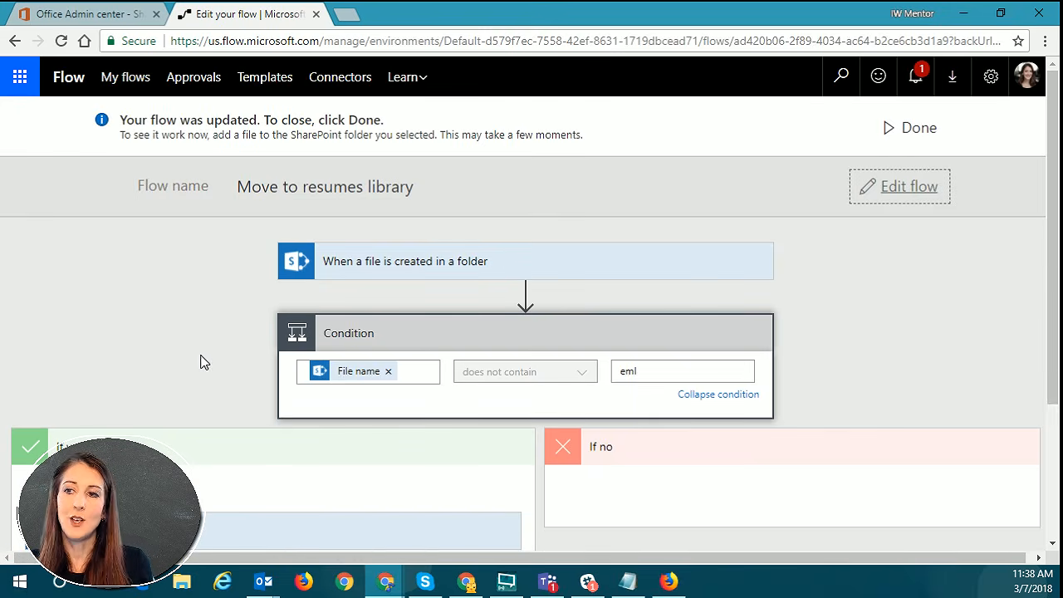
left_click(916, 132)
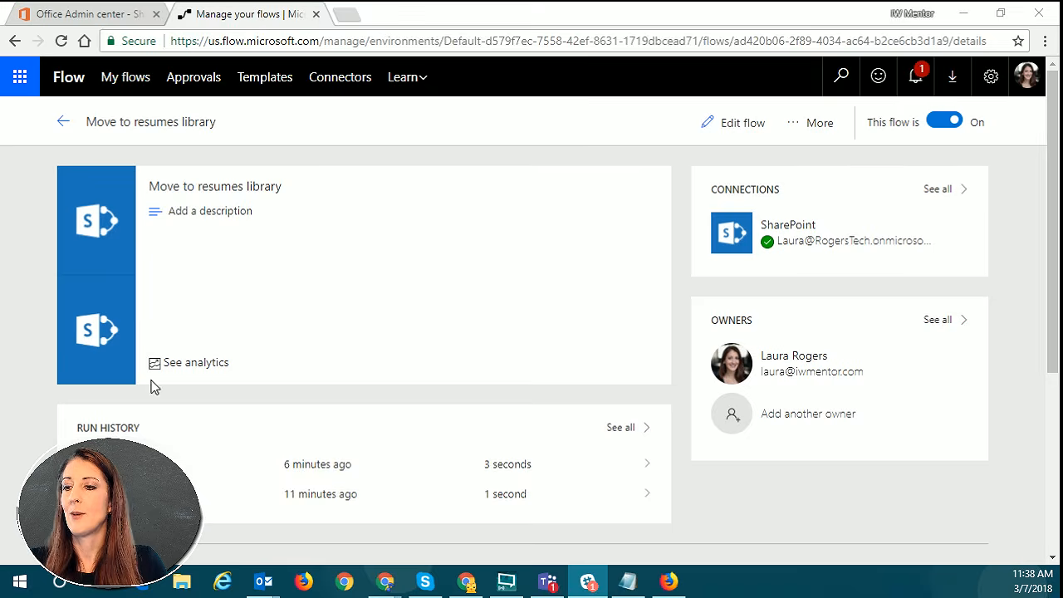
left_click(65, 123)
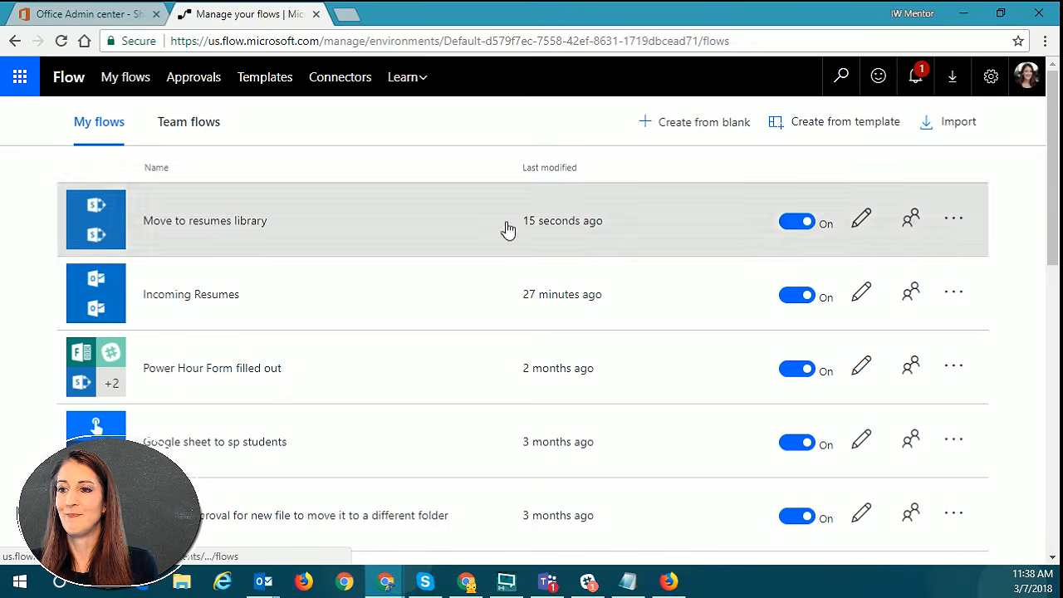
left_click(544, 41)
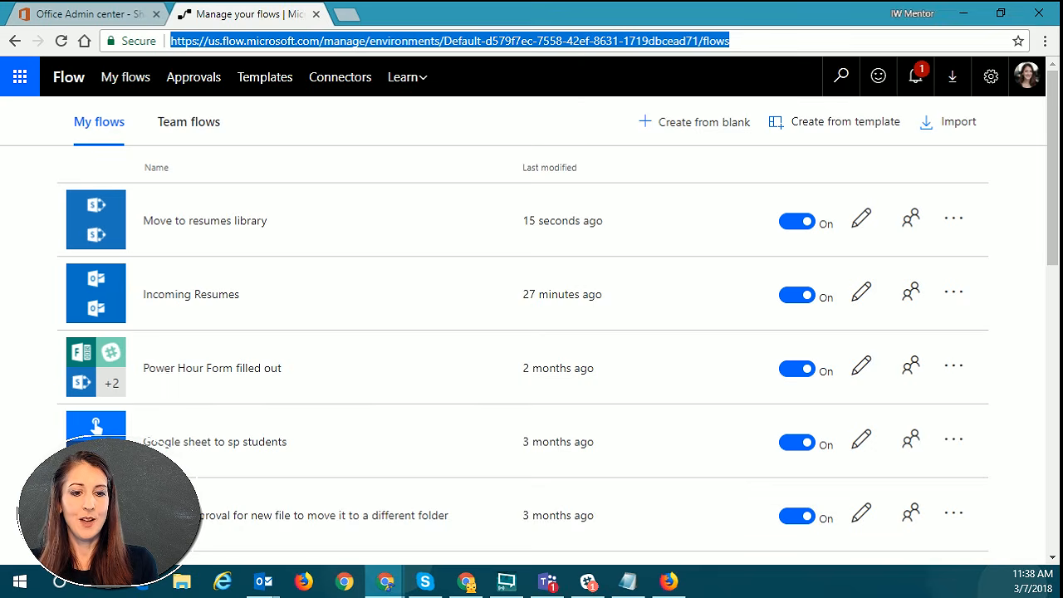
key("alt+Tab")
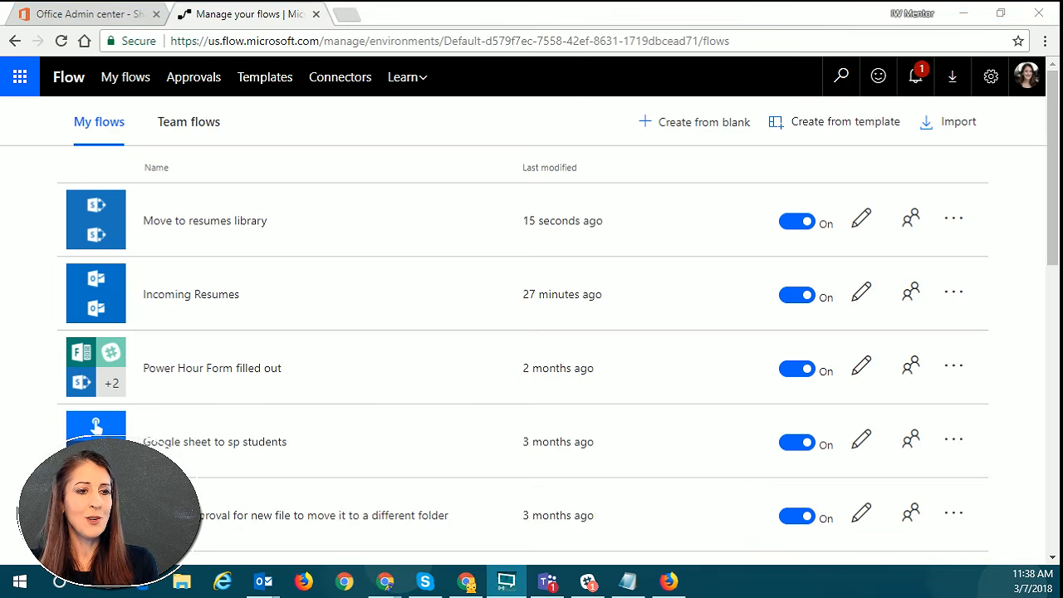